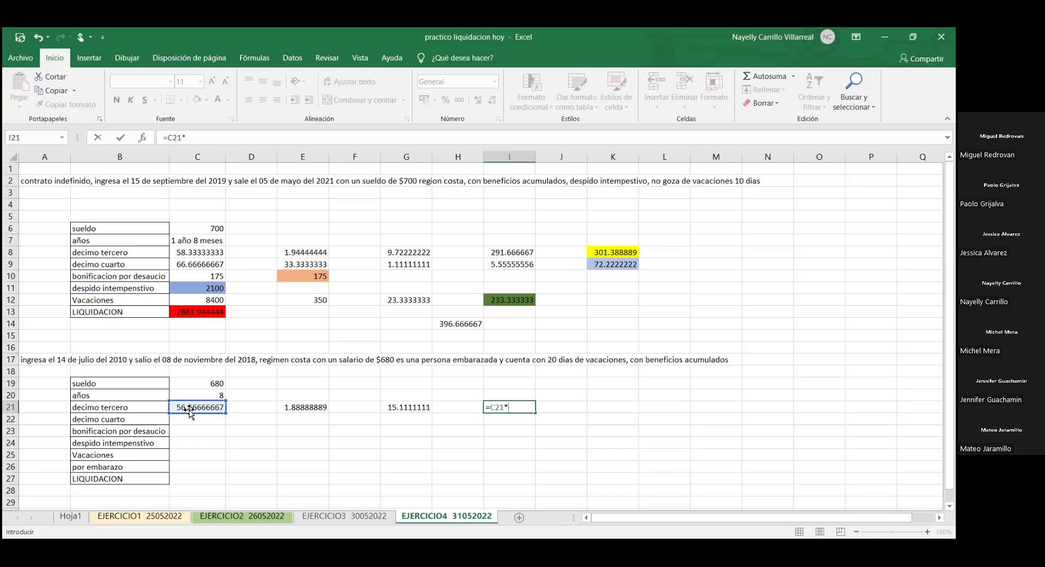
Step: Complete the decimo tercero row by multiplying C21 by 11 in I21 and adding I21 and G21 in K21
text(11)
key(Return)
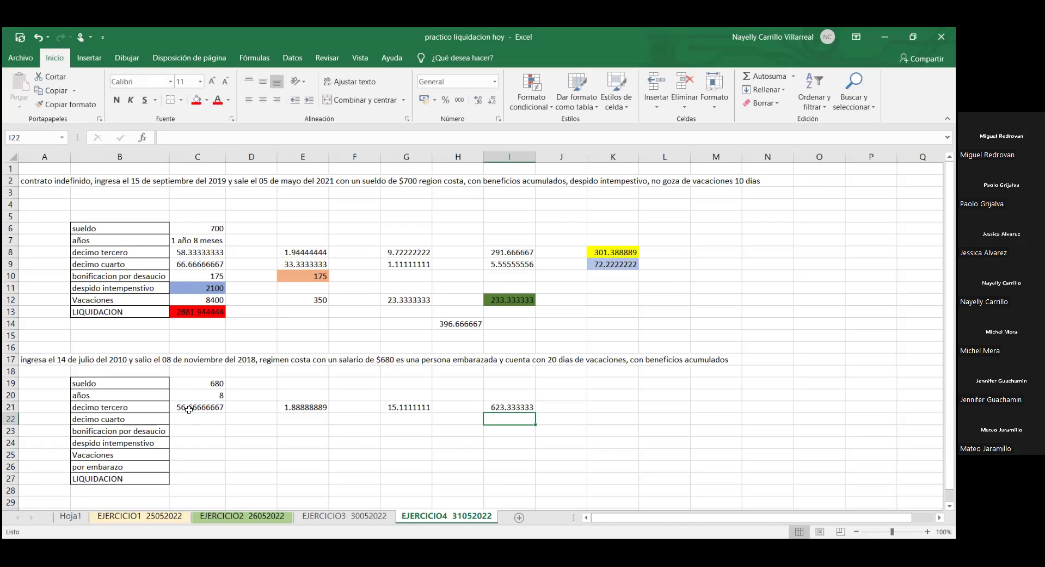
click(608, 409)
text(=)
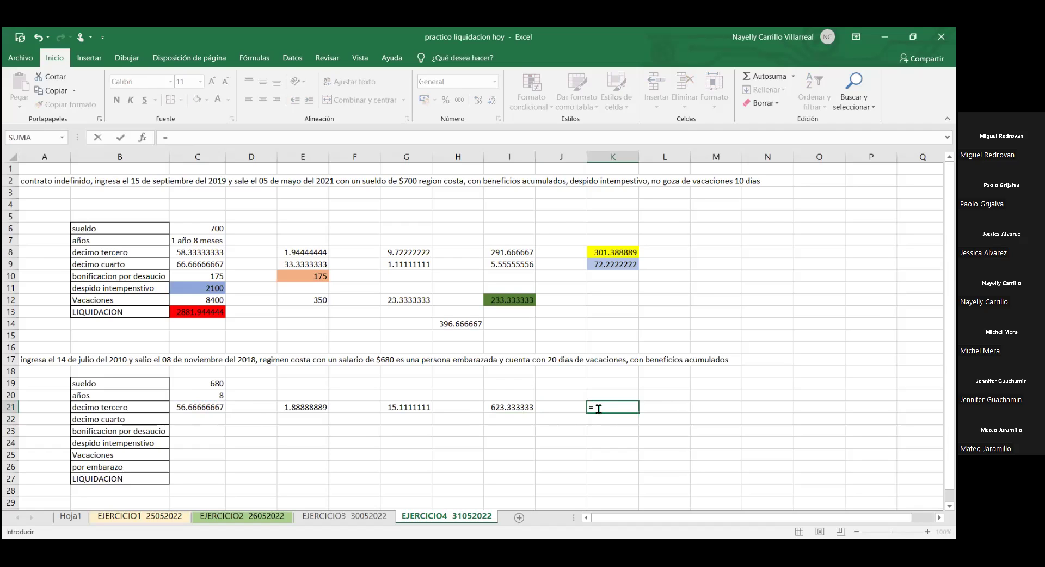
click(517, 407)
text(+)
click(393, 404)
key(Return)
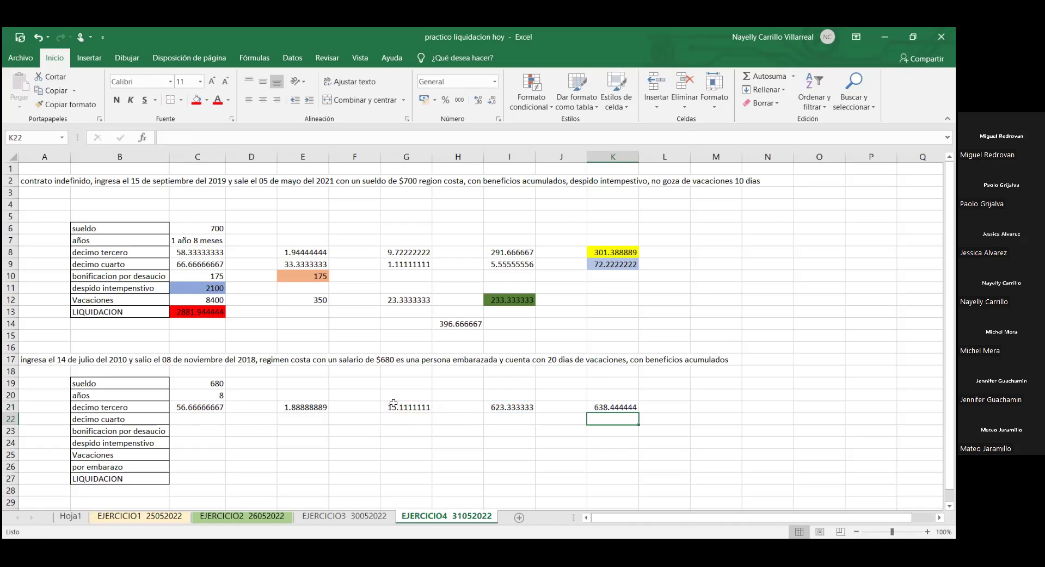
click(521, 405)
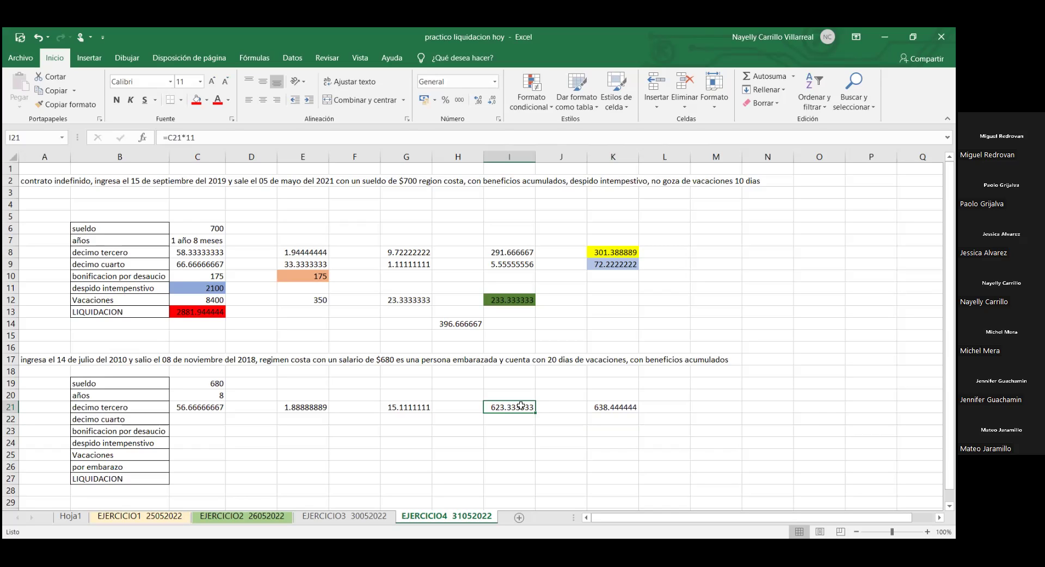
Step: Calculate the decimo cuarto in C22 with the formula =386/12*8
click(198, 417)
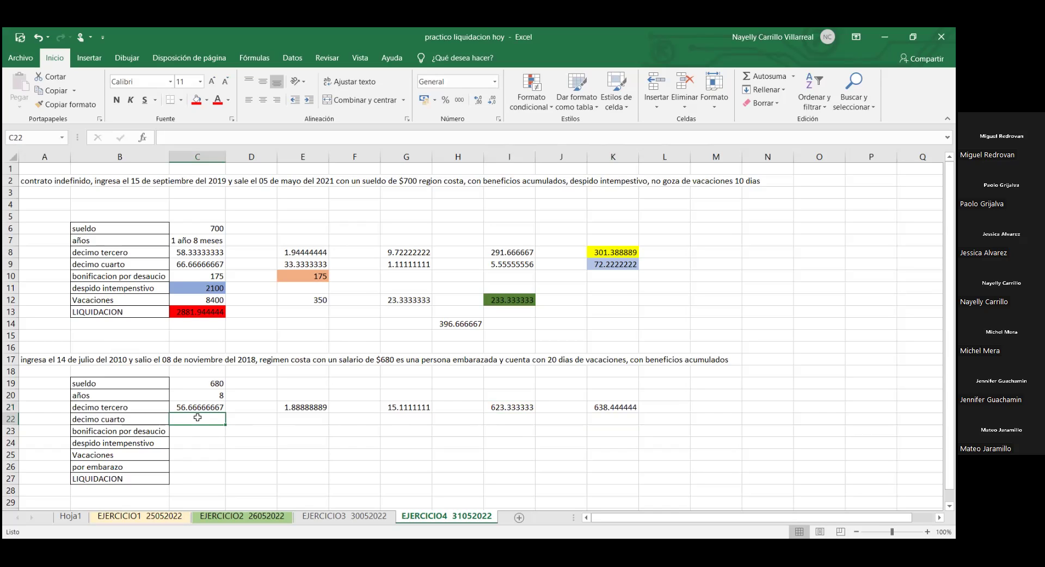
text(=)
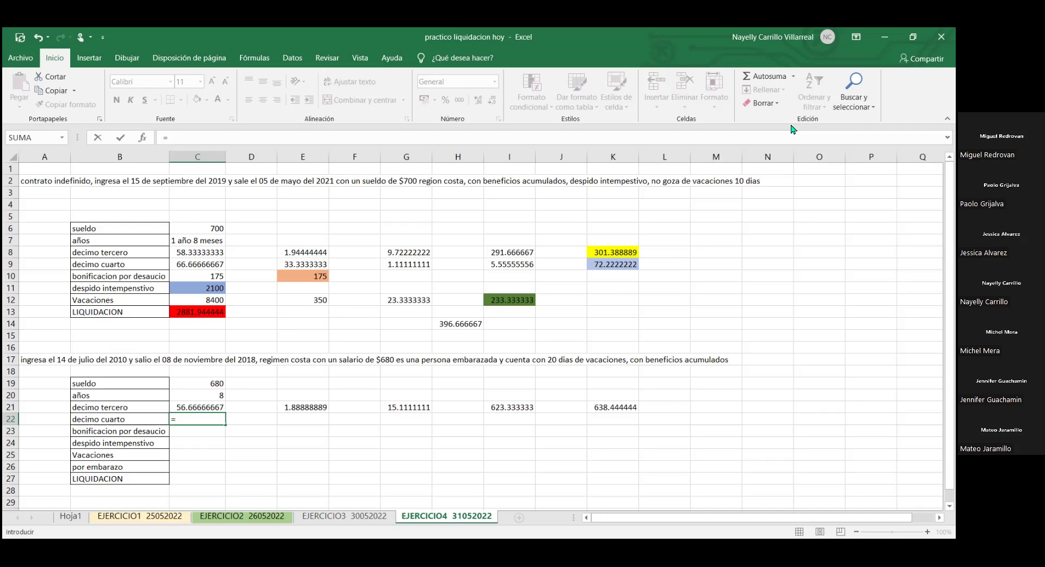
text(386)
text(/12*)
text(8)
key(Return)
Step: Calculate the monthly decimo cuarto amount in E22 with the formula =386/12
key(Up)
key(Right)
key(Right)
text(=)
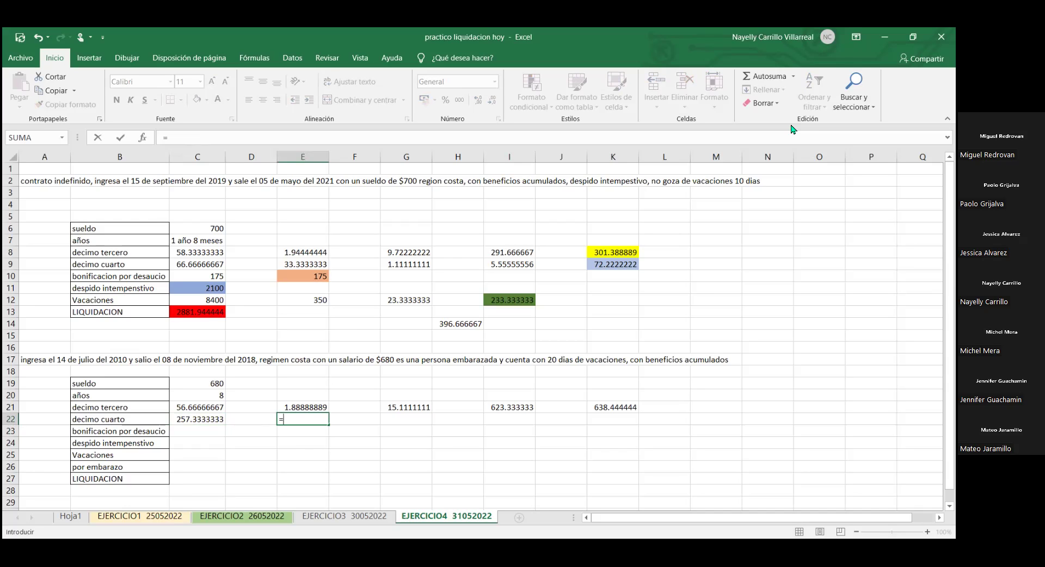
text(386/12)
key(Return)
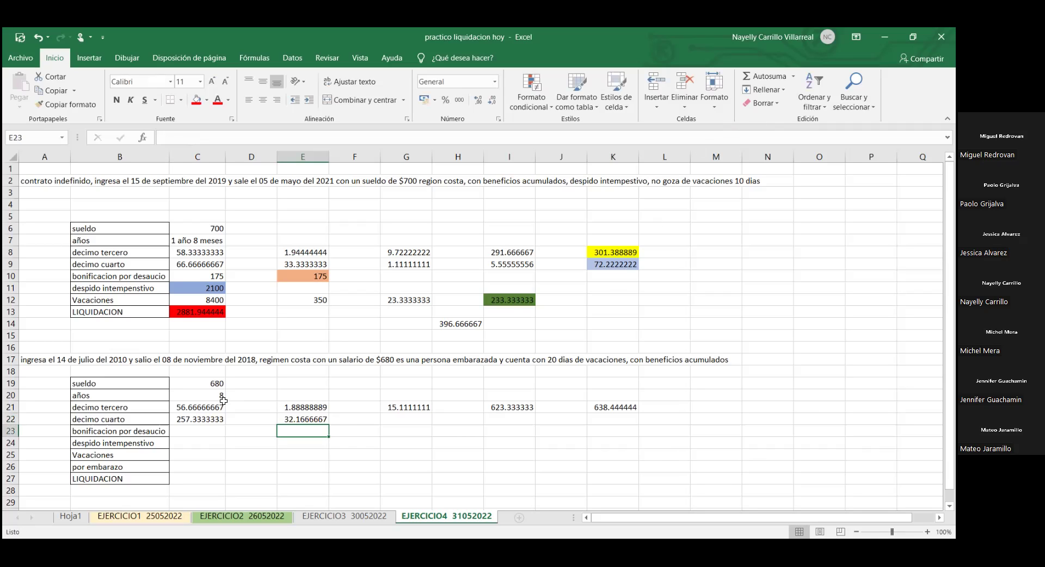
Step: Calculate the daily decimo cuarto amount in G22 by dividing E22 by 30
click(198, 418)
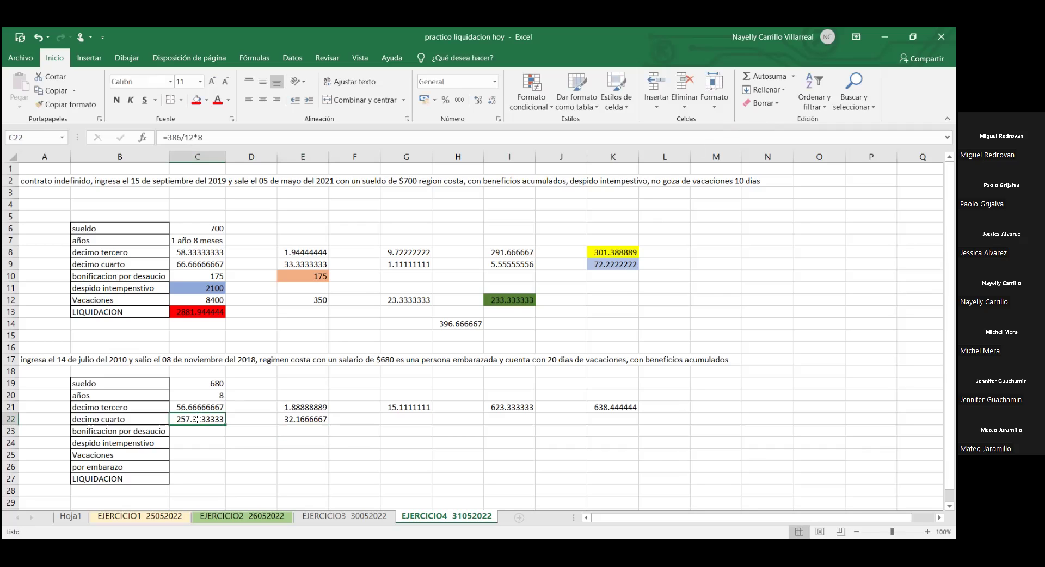
click(302, 419)
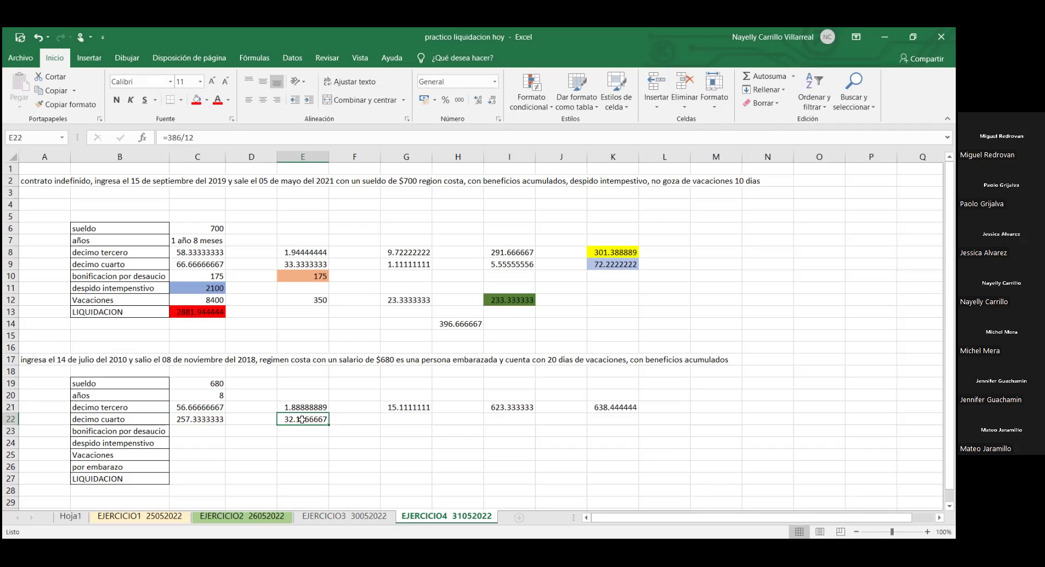
click(418, 422)
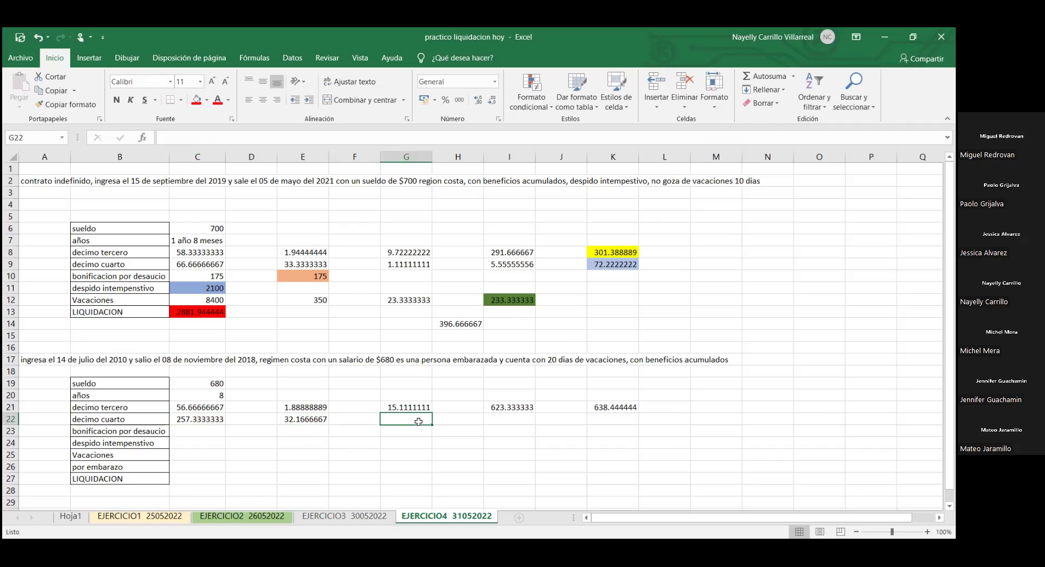
text(=)
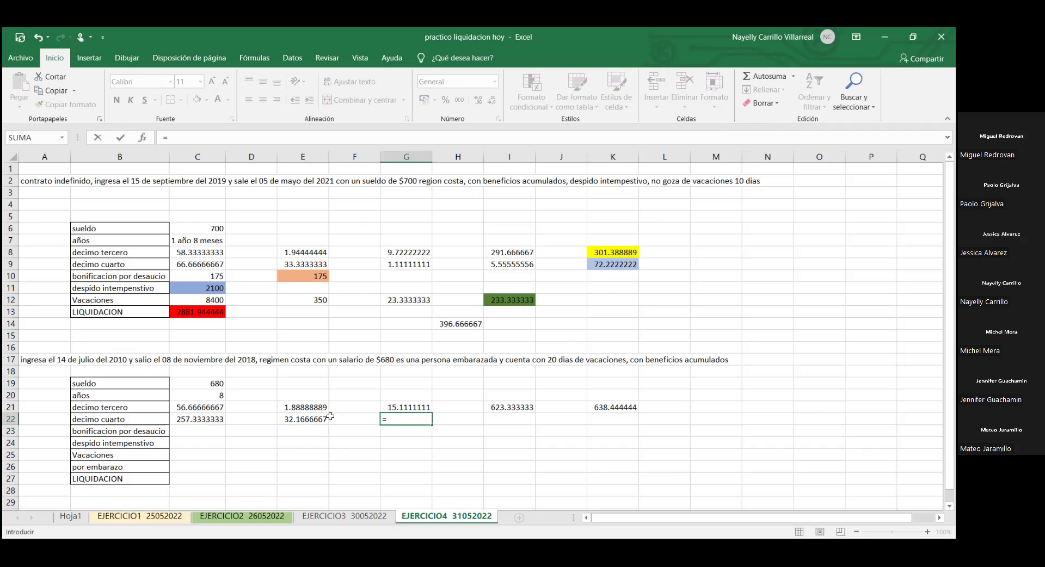
click(314, 417)
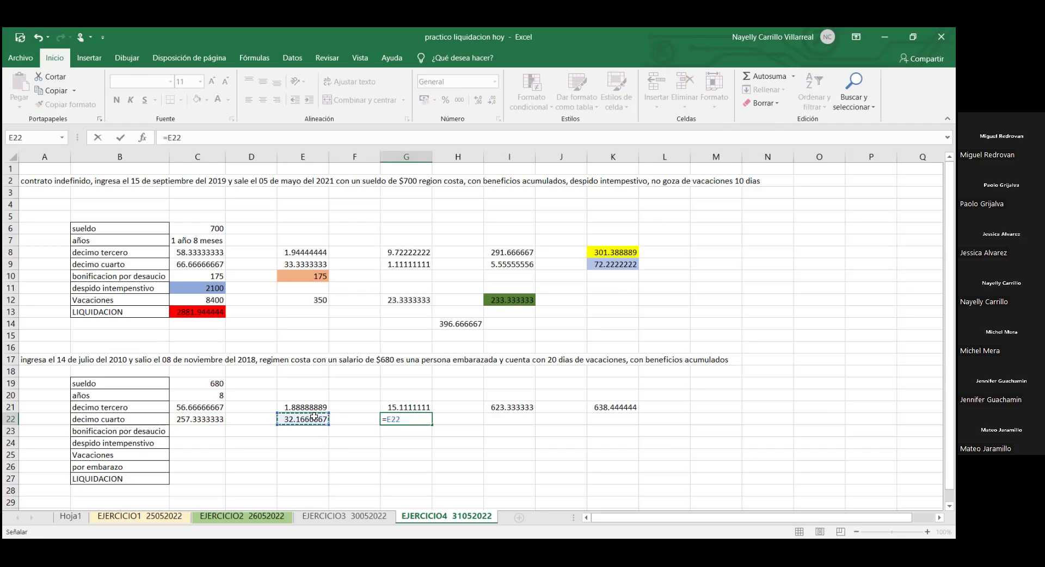
text(/3)
key(Return)
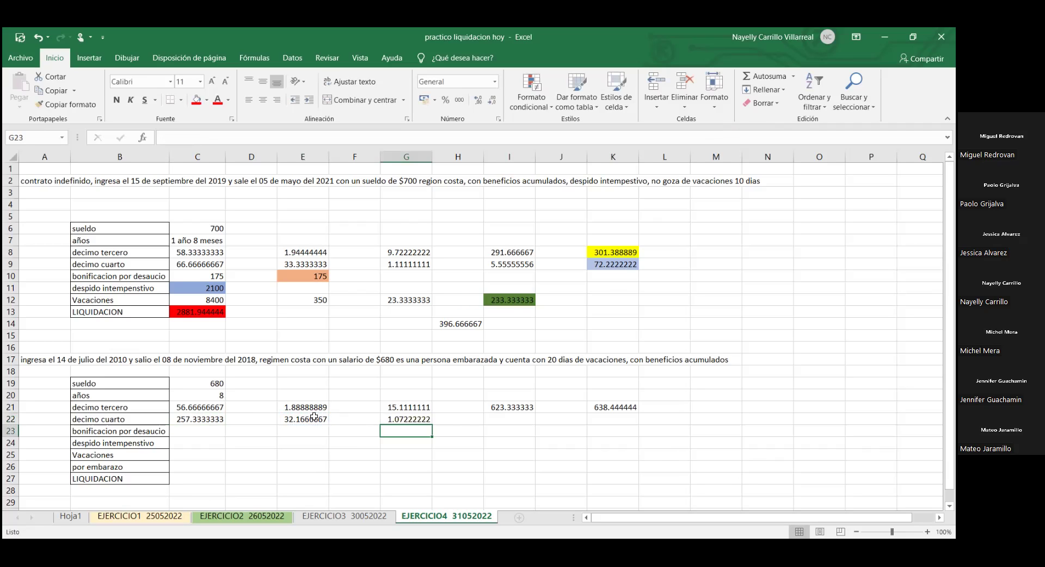
Step: Calculate the decimo cuarto for the extra days in I22 by multiplying G22 by 8
click(512, 417)
text(=)
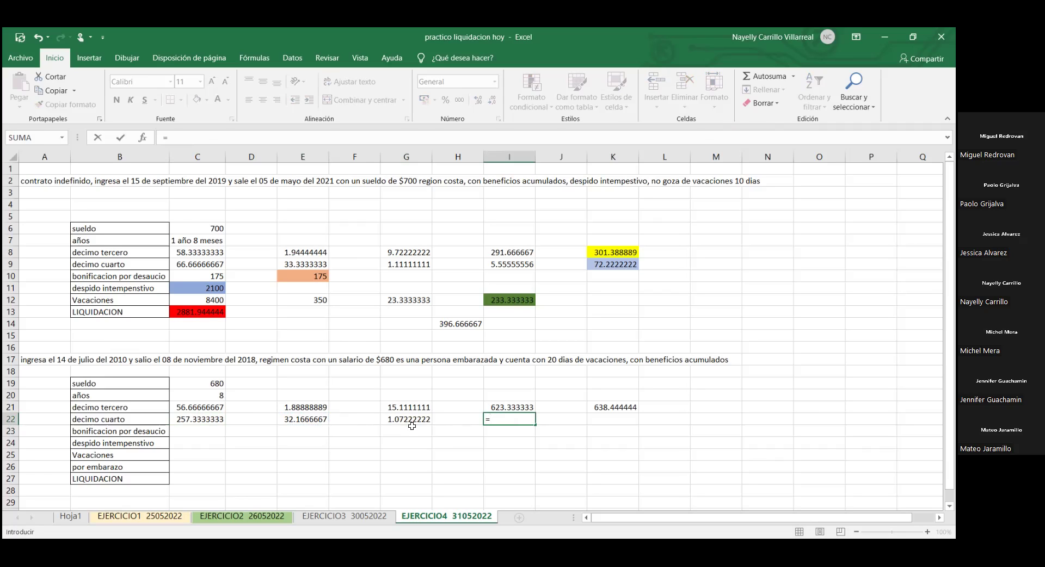
click(396, 420)
text(*8)
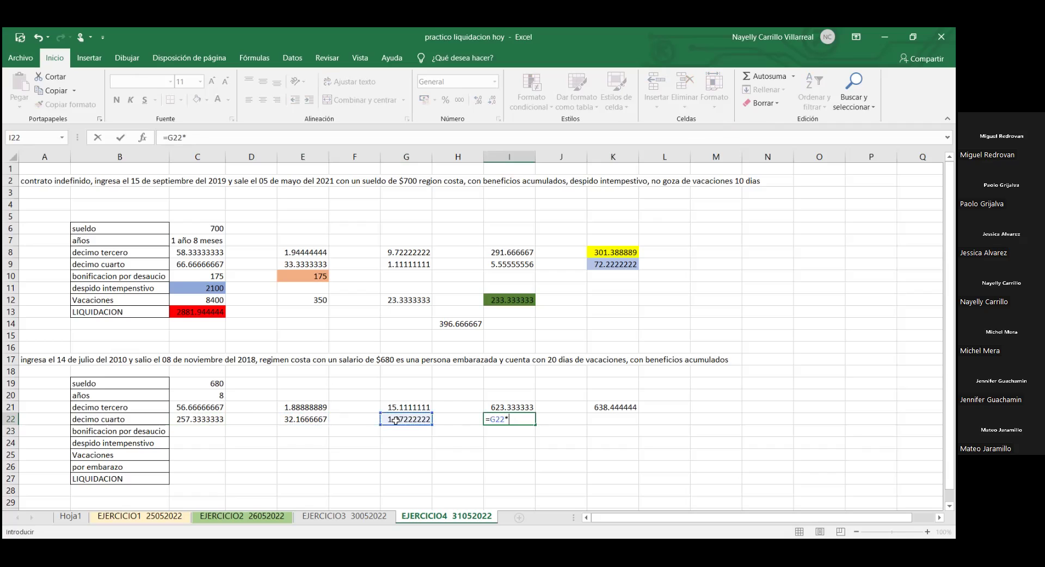
key(Return)
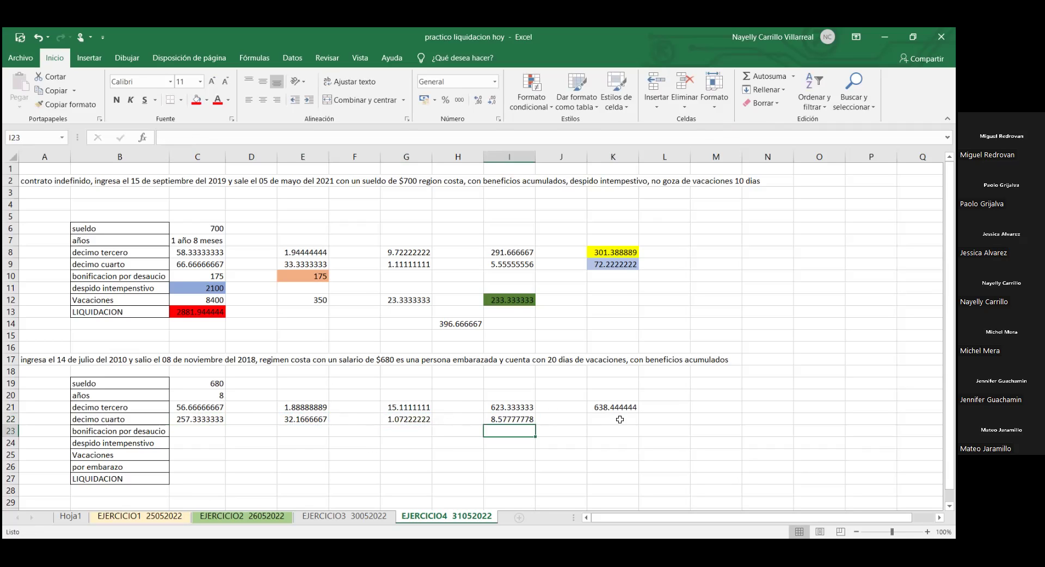
Step: Total the decimo cuarto in K22 by adding I22 and C22
click(619, 420)
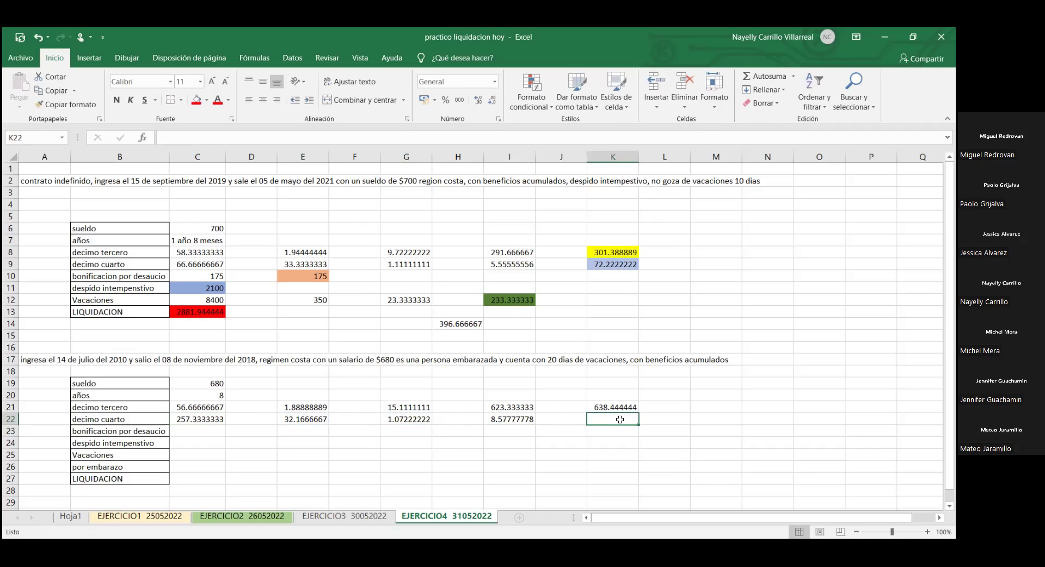
text(=)
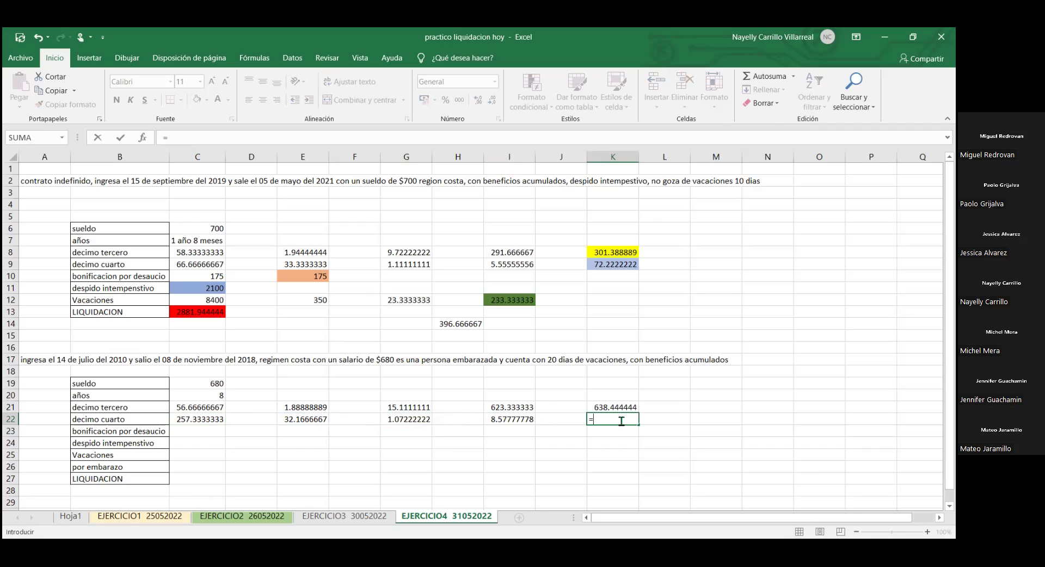
click(515, 420)
text(+)
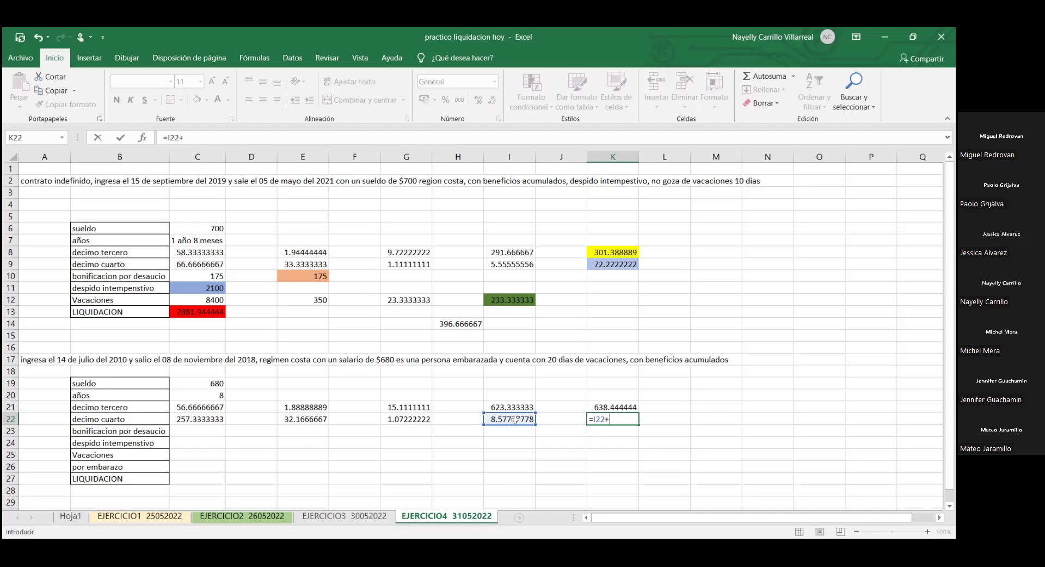
click(212, 421)
key(Return)
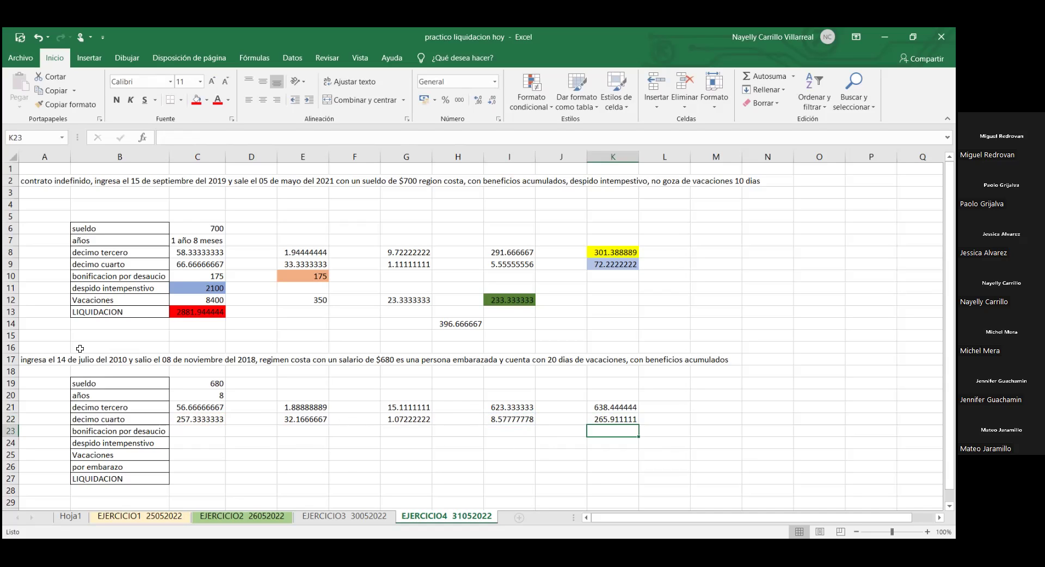
Step: Calculate the bonificacion por desaucio in C23 as 25% of the salary in C19
click(207, 429)
text(=)
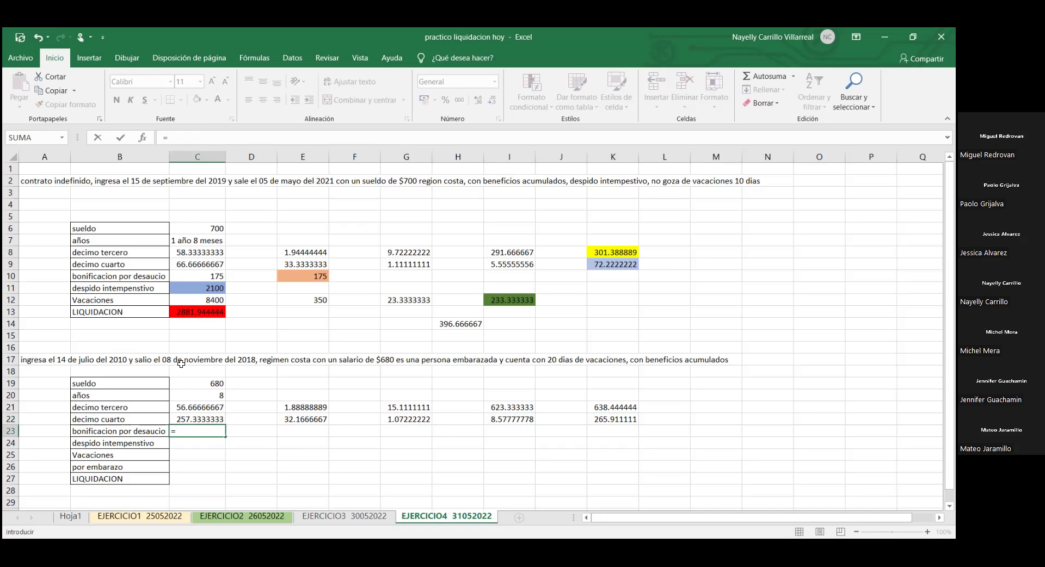
click(189, 383)
text(*25)
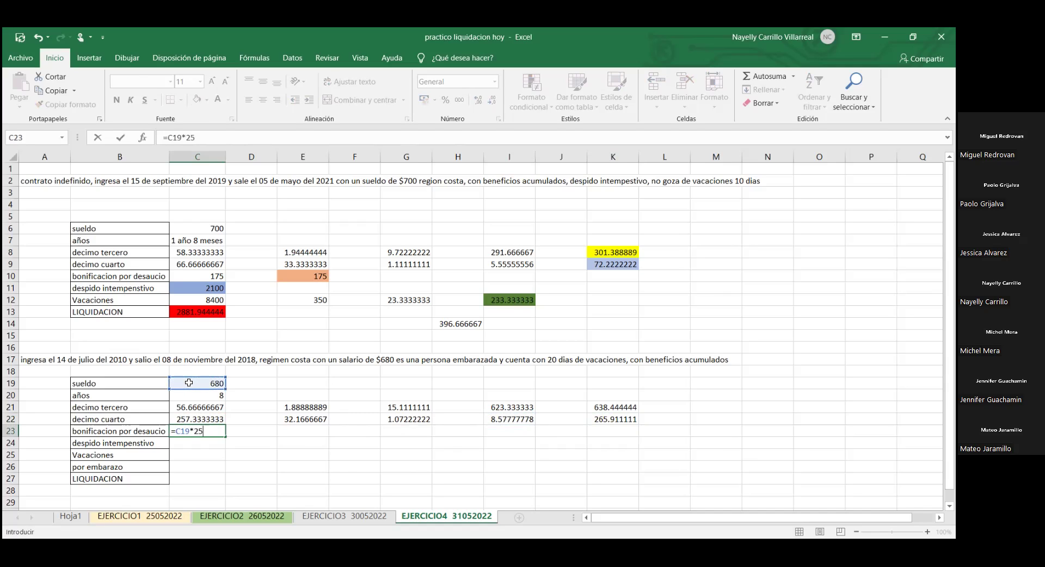
key(Return)
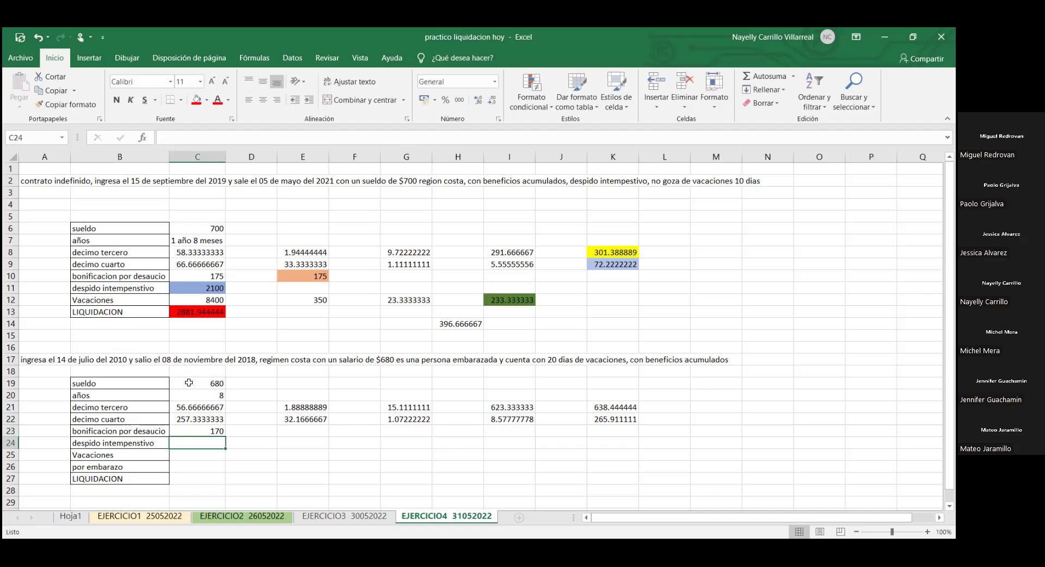
Step: Calculate the bonificacion por desaucio for all years in E23 by multiplying C23 by 8
click(304, 430)
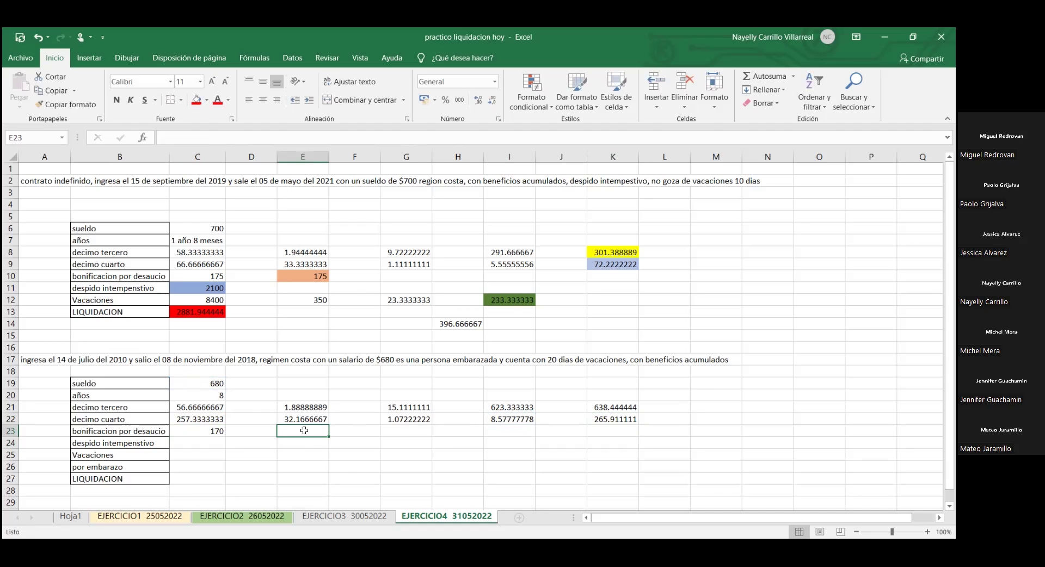
text(=)
click(194, 433)
text(*8)
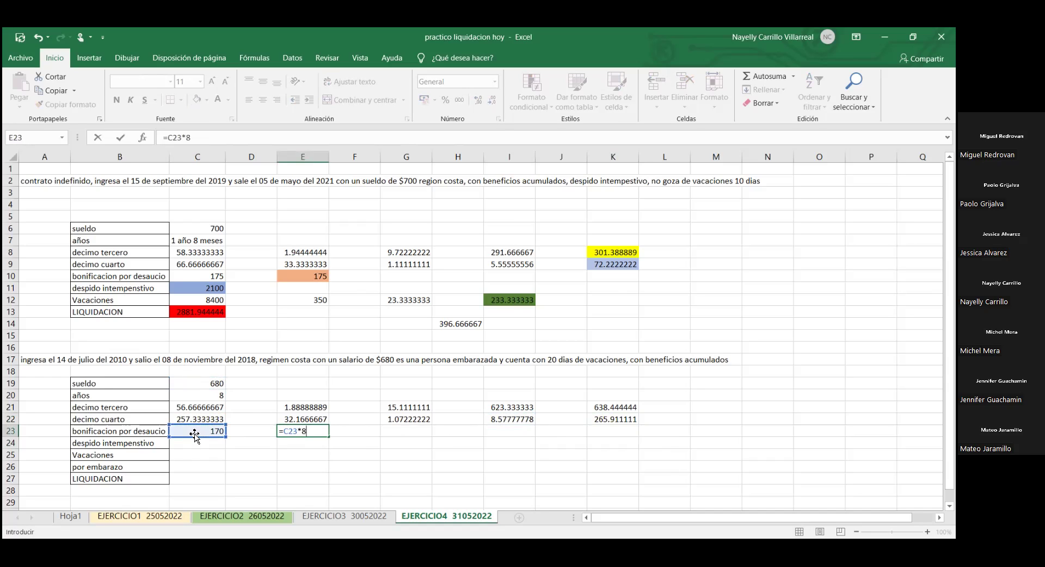
key(Return)
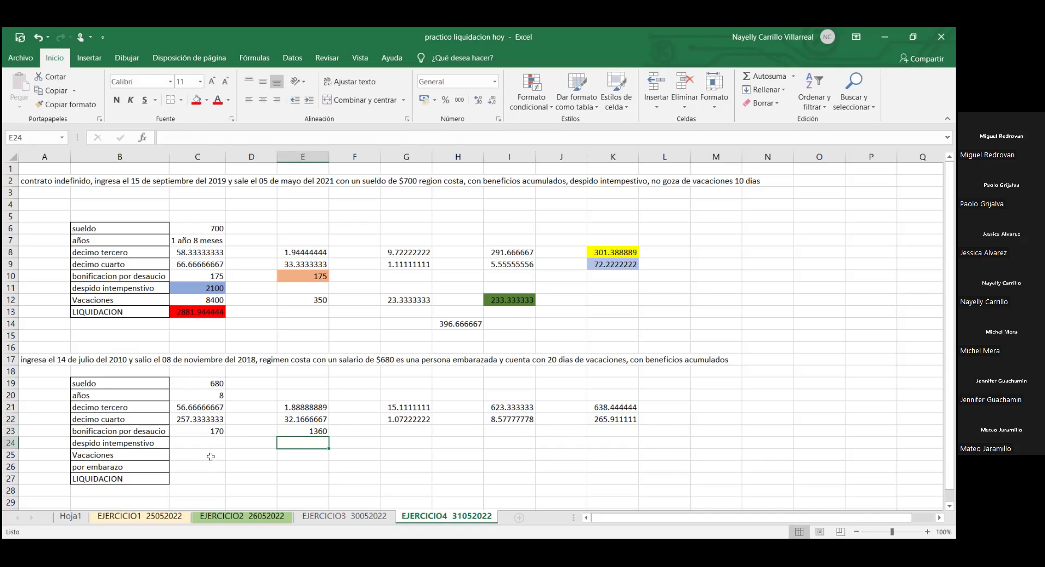
Step: Calculate the despido intempestivo in C24 by multiplying the salary in C19 by 9
click(191, 445)
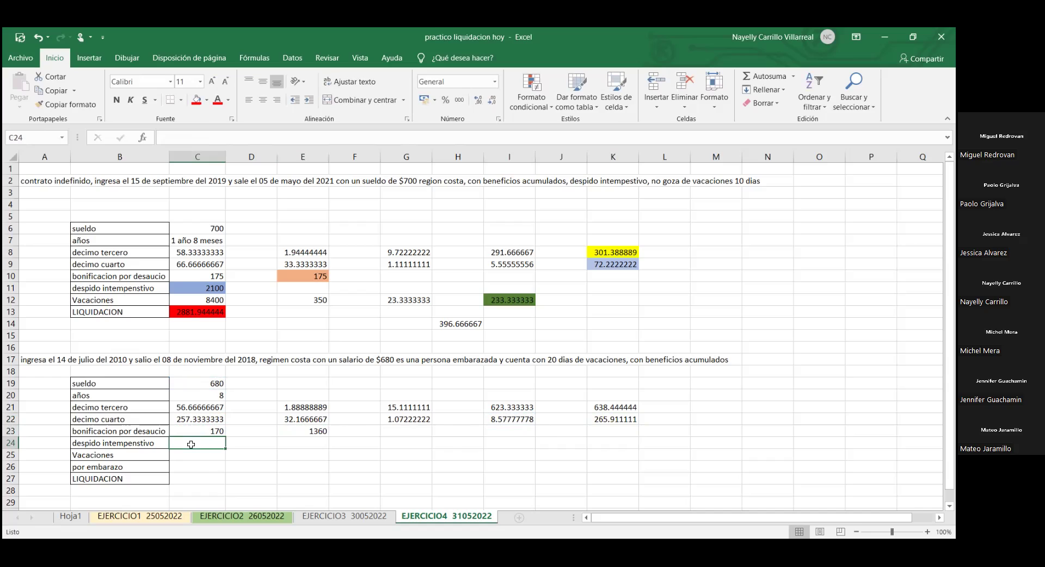
text(=)
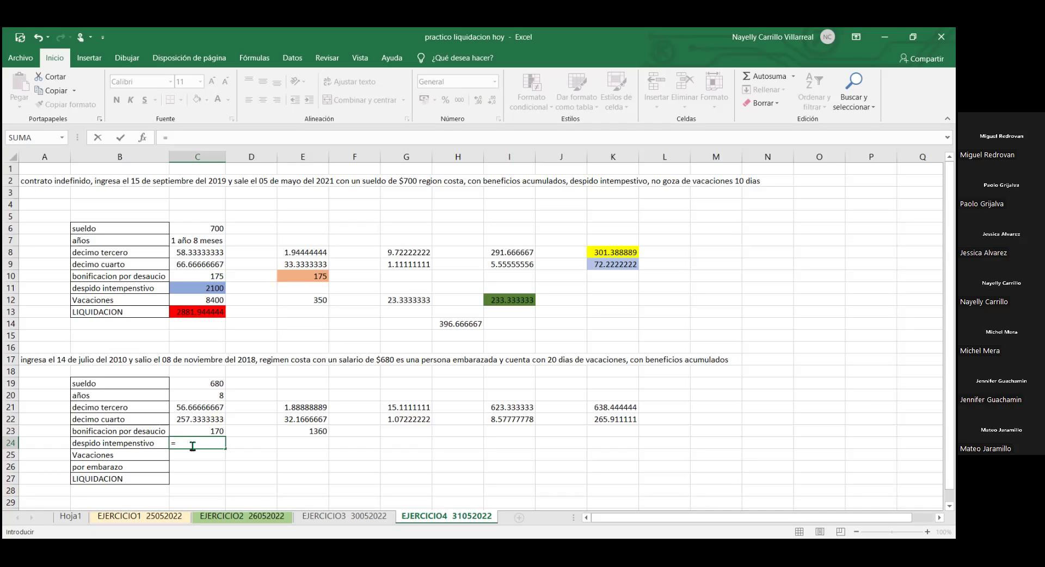
click(214, 383)
text(*)
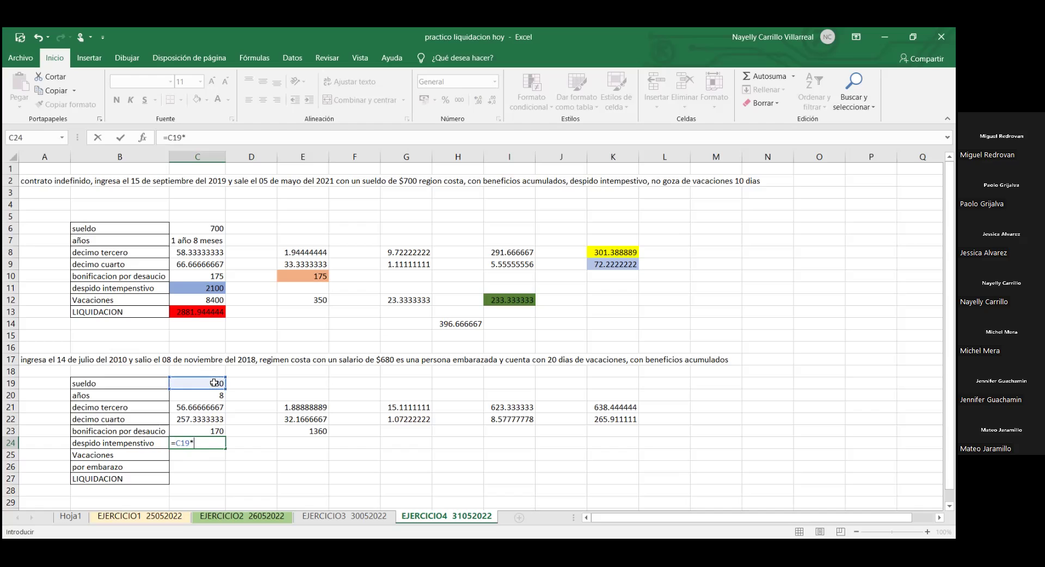
text(9)
key(Return)
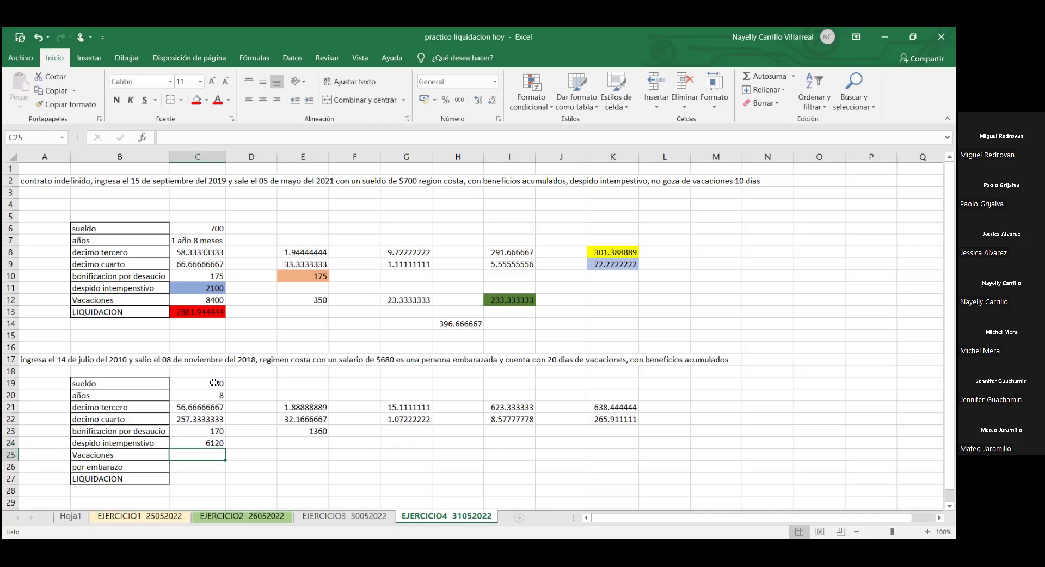
Step: Calculate the annual base for Vacaciones in C25 by multiplying the salary in C19 by 12
text(=)
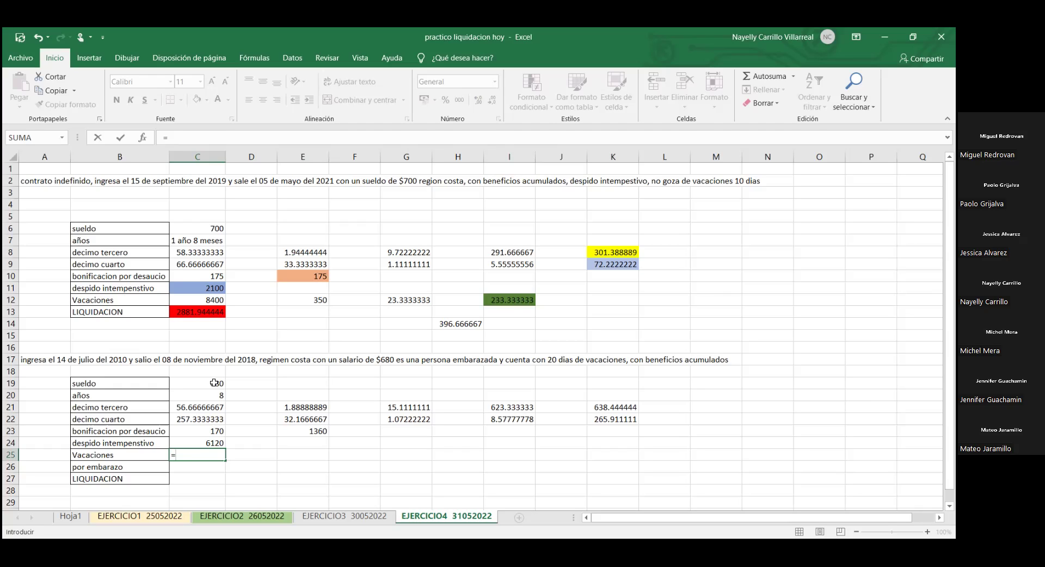
click(214, 382)
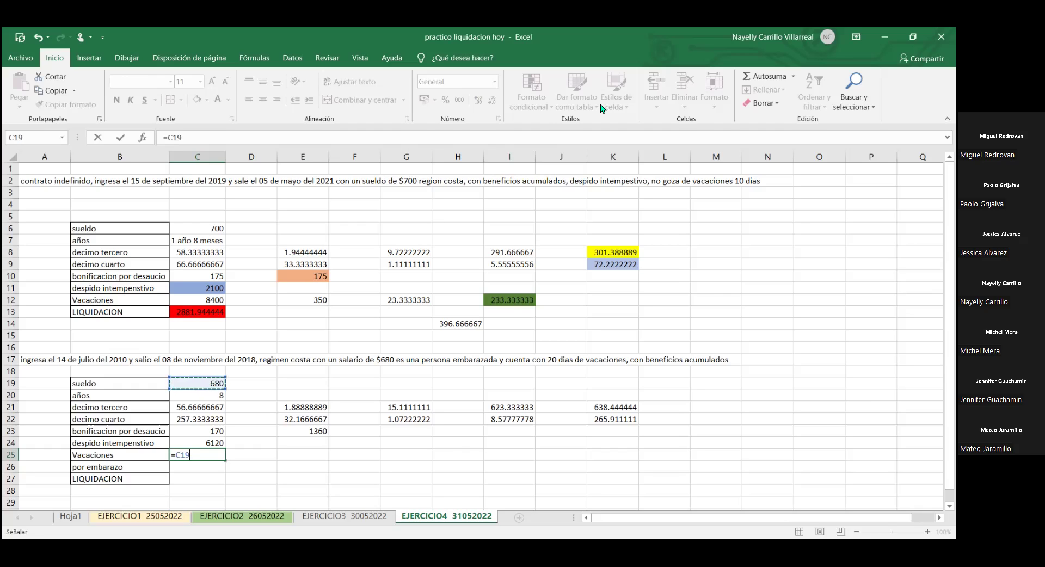
text(*12)
key(Return)
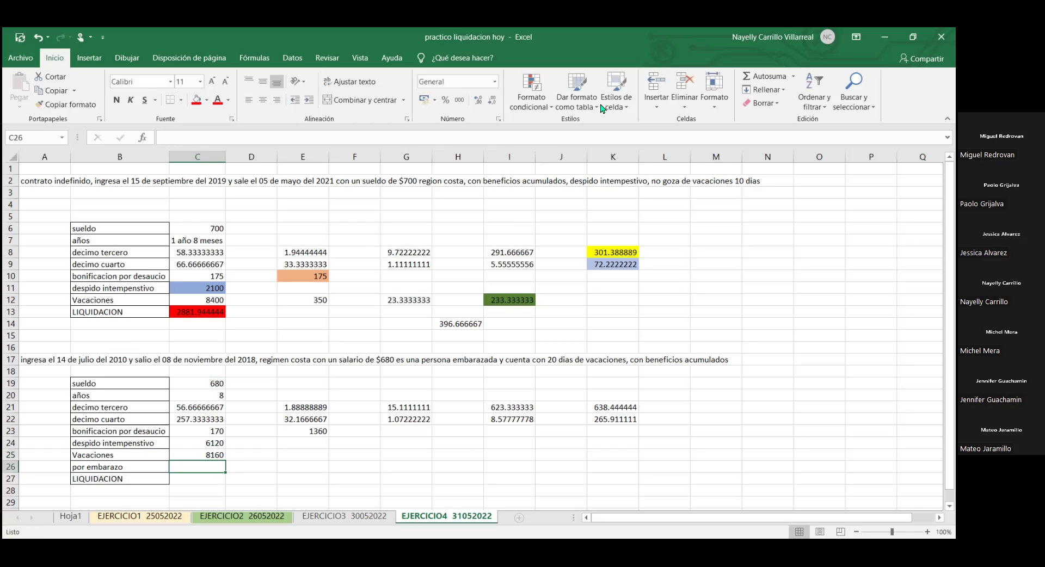
click(303, 455)
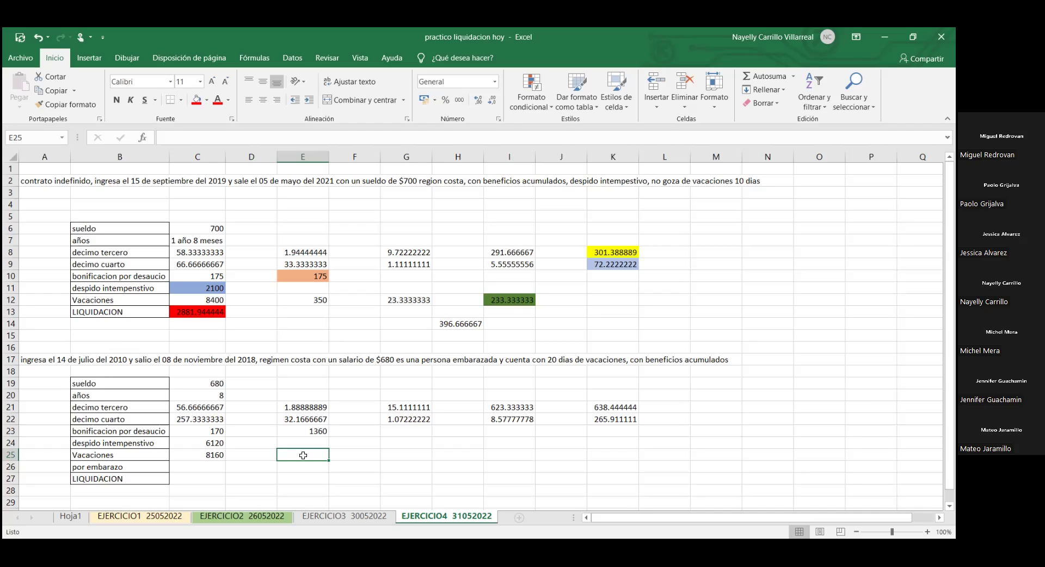
click(191, 455)
click(180, 442)
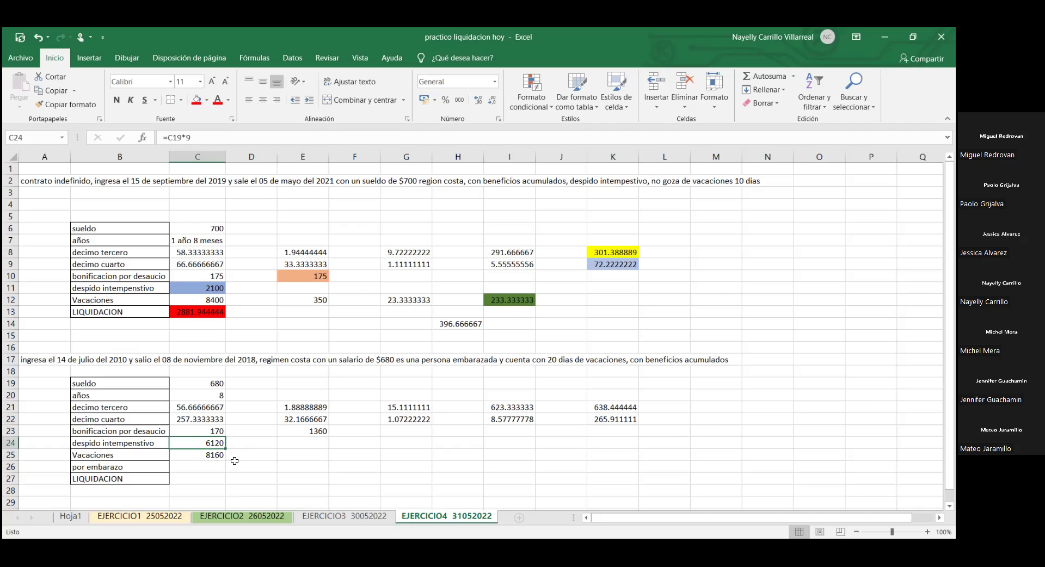
Step: Calculate the Vacaciones value in E25 by dividing the annual base in C25 by 24
click(299, 453)
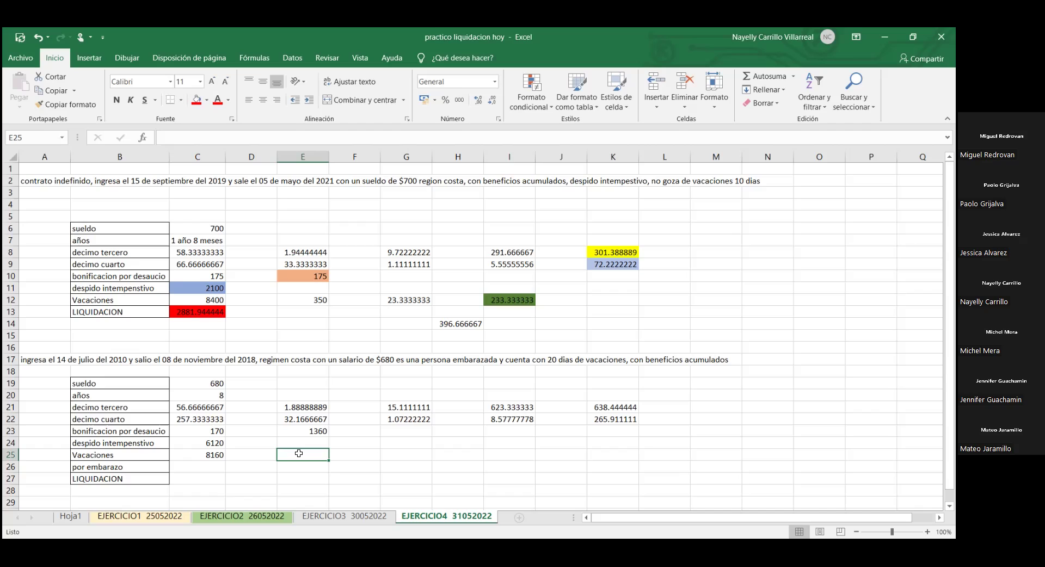
text(=)
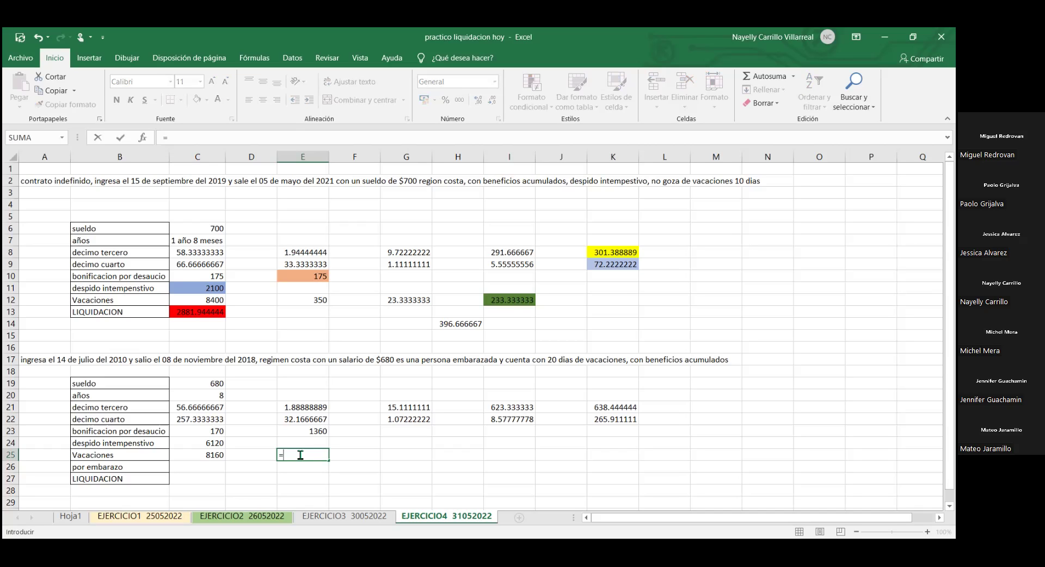
click(212, 453)
text(/24)
key(Return)
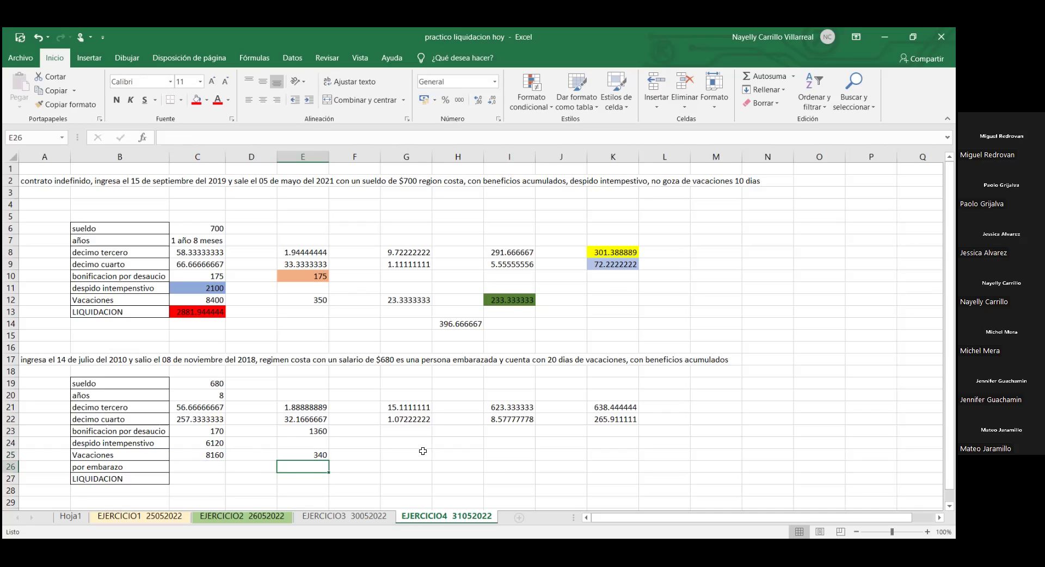
Step: Calculate the daily Vacaciones value in G25 by dividing E25 by 15
click(419, 451)
text(=)
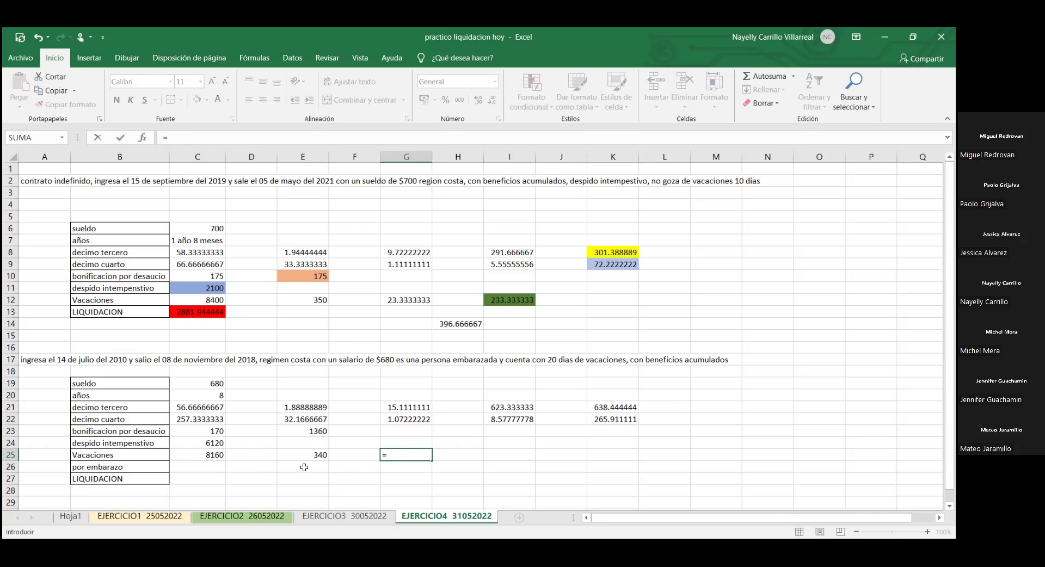
click(298, 455)
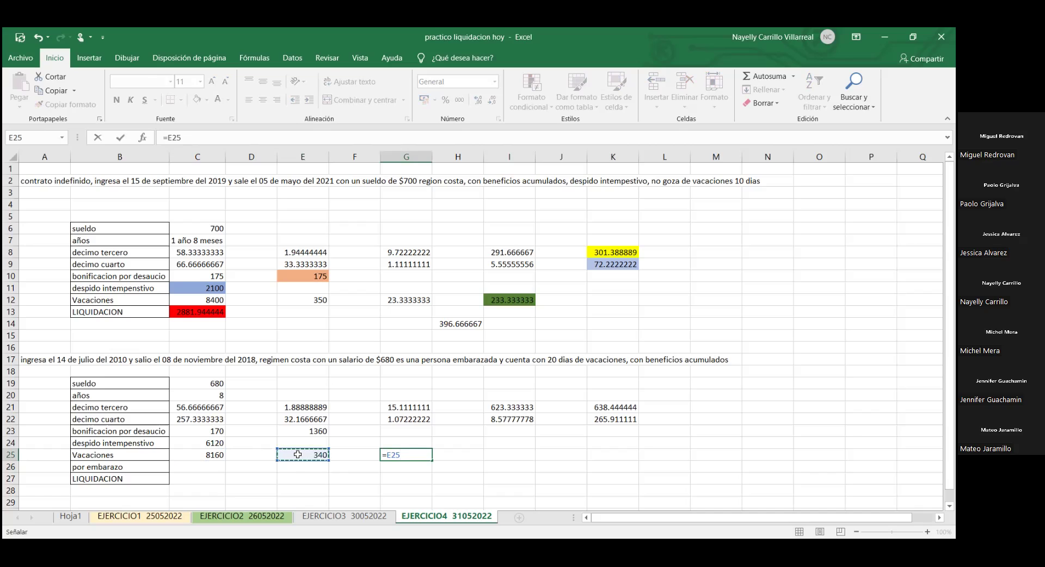
text(/15)
key(Return)
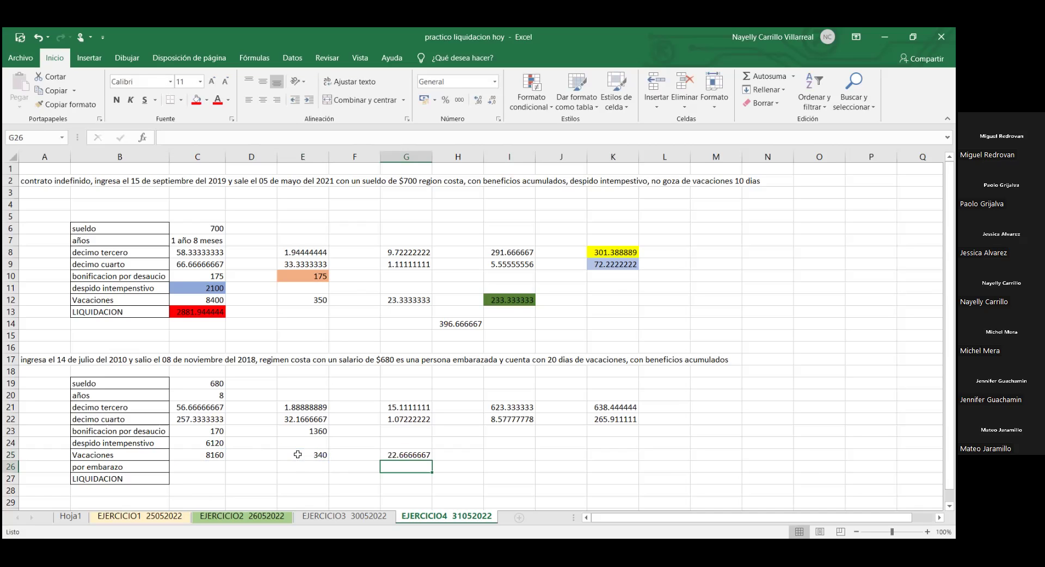
Step: Calculate the Vacaciones payout in I25 by multiplying the daily value in G25 by 20 days
click(507, 452)
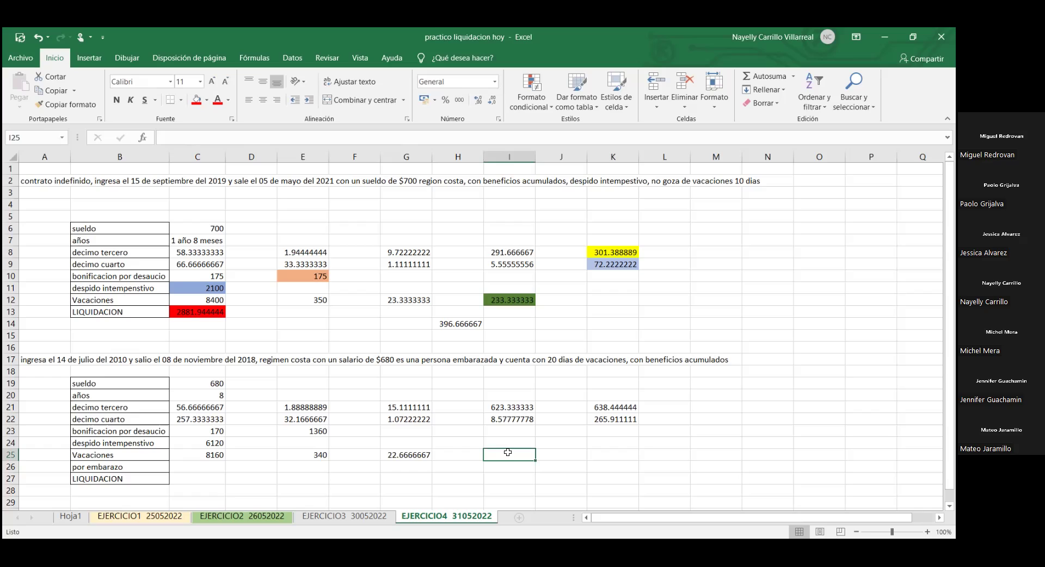
text(=)
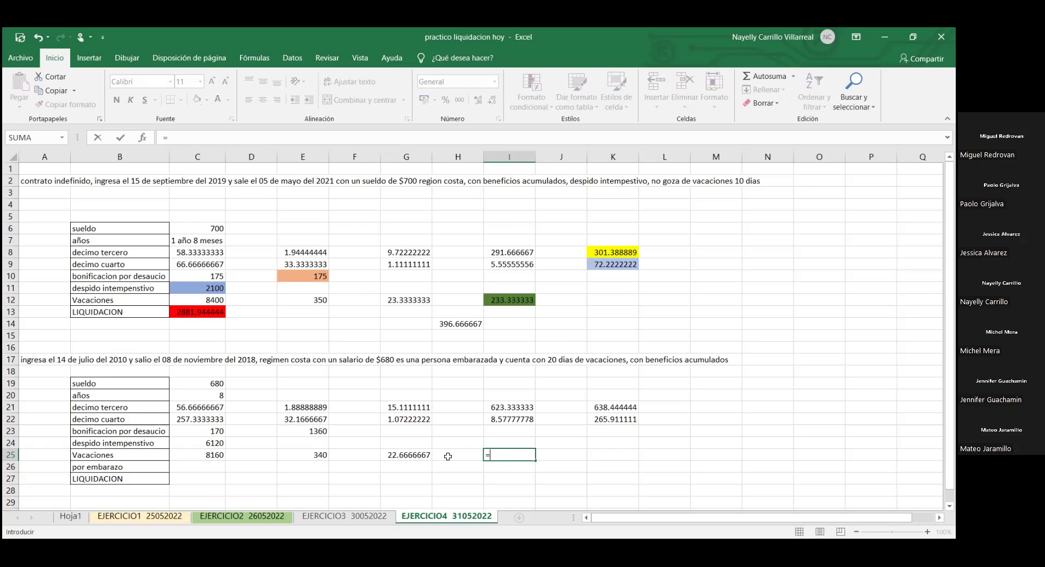
click(418, 456)
text(*20)
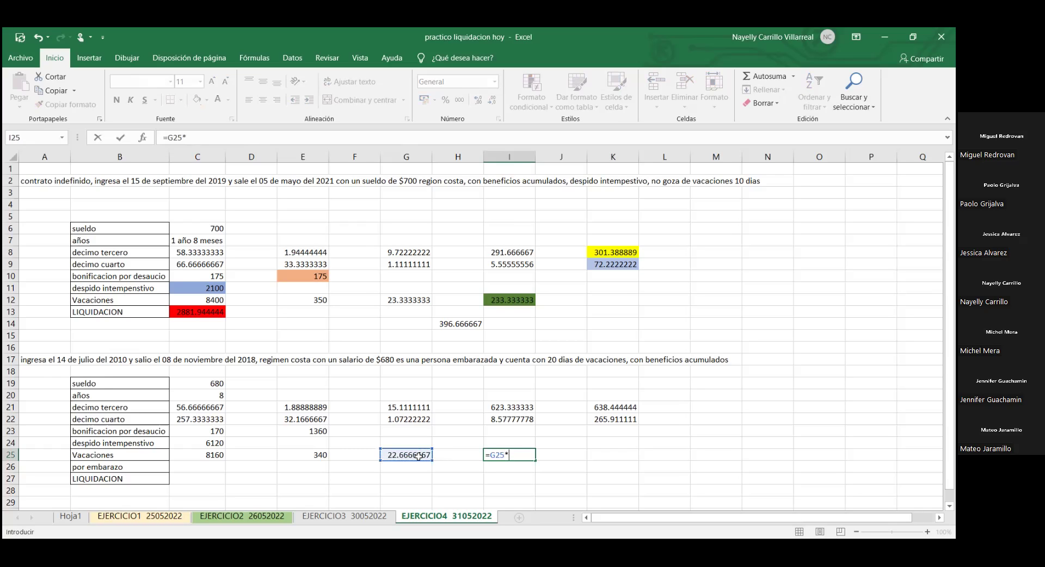
key(Return)
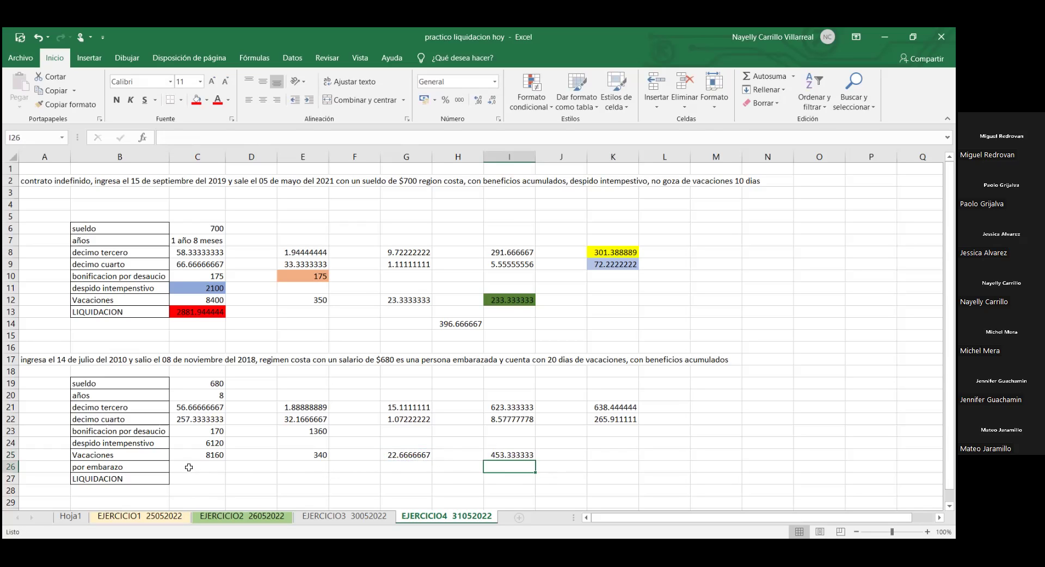
Step: Calculate the por embarazo compensation in C26 by multiplying the salary in C19 by 12
click(188, 468)
text(=)
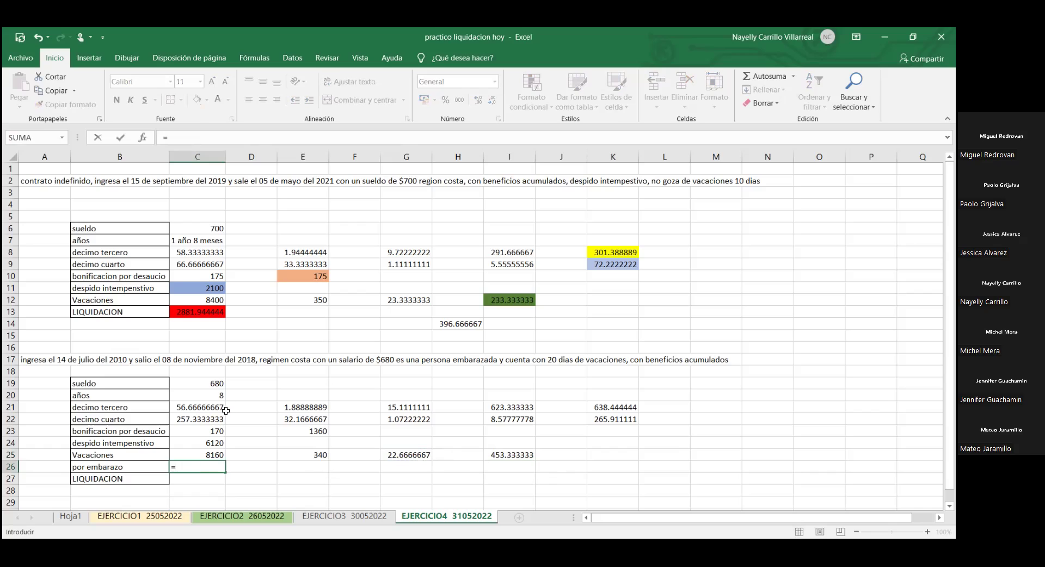
click(202, 383)
text(*12)
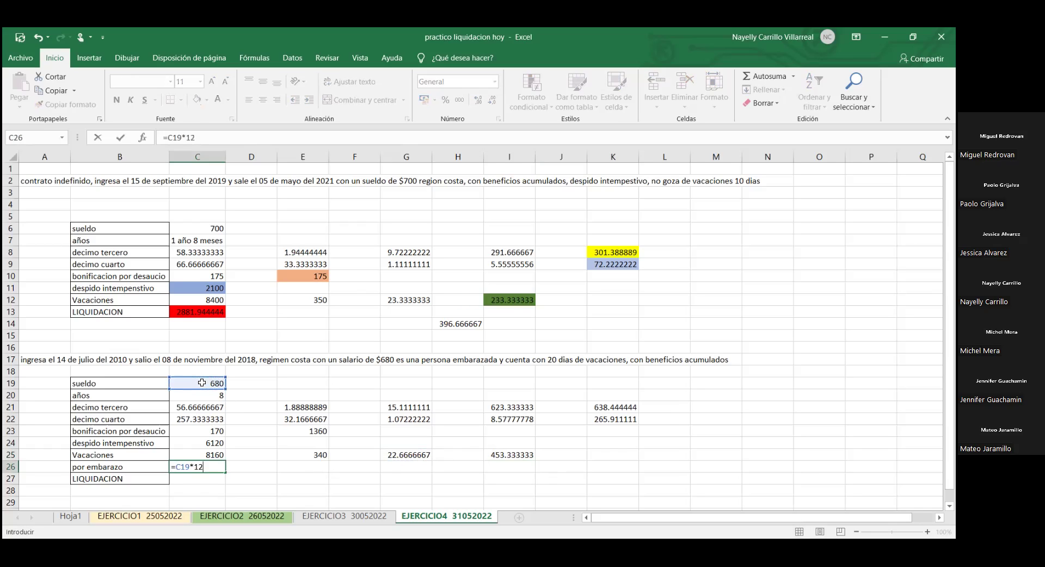
key(Return)
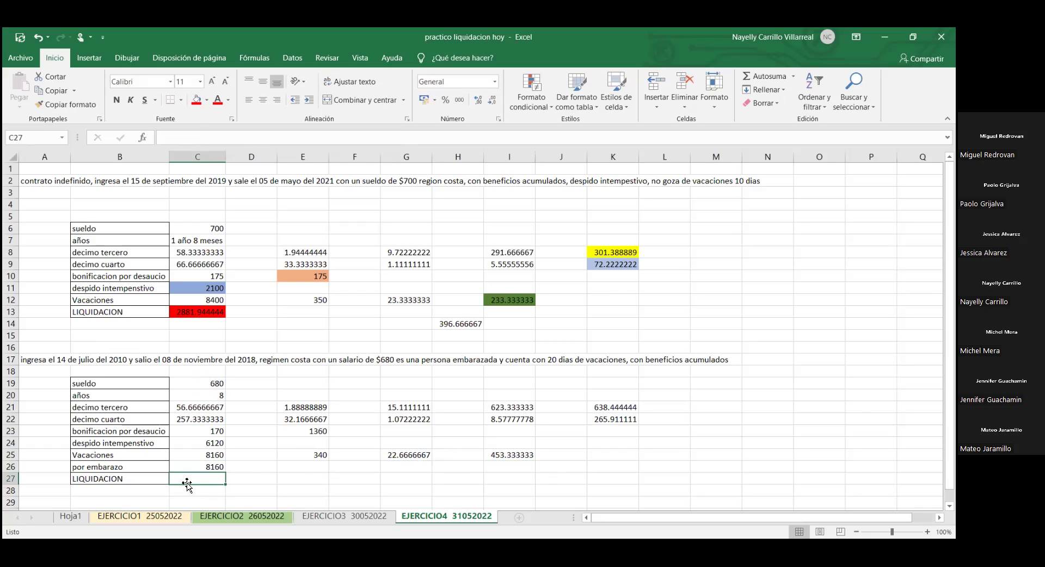
Step: Calculate the LIQUIDACION total in C27 as the sum of K21, K22, E23, C24, I25 and C26
text(=)
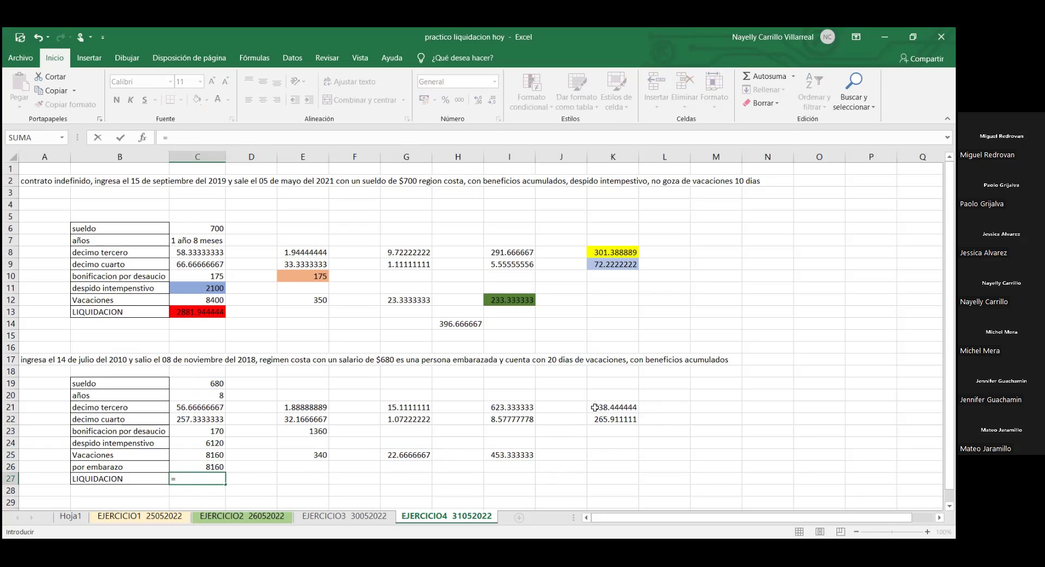
click(595, 408)
text(+)
click(615, 418)
text(+)
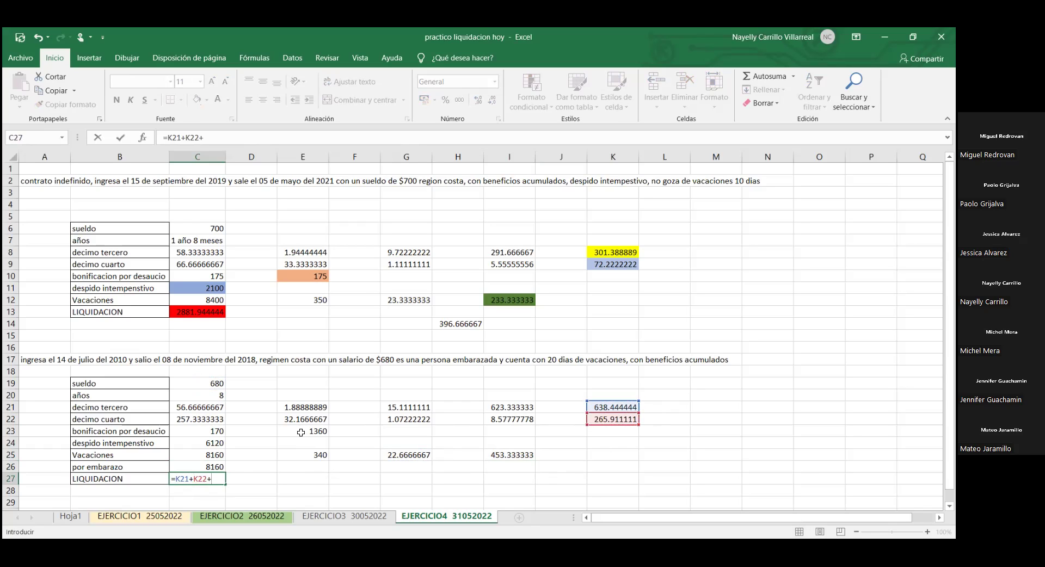
click(296, 432)
text(+)
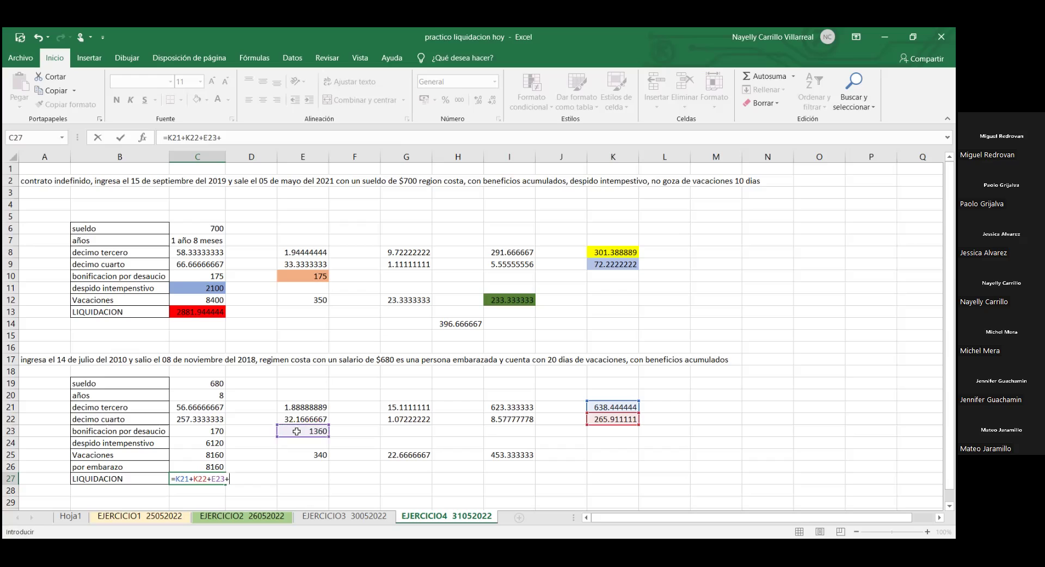
click(208, 442)
text(+)
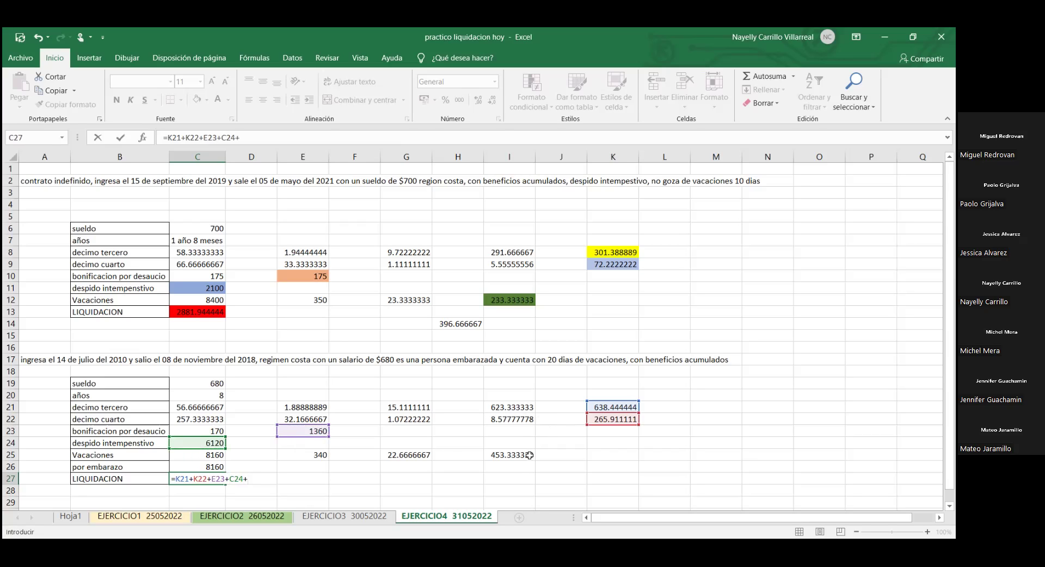
click(529, 456)
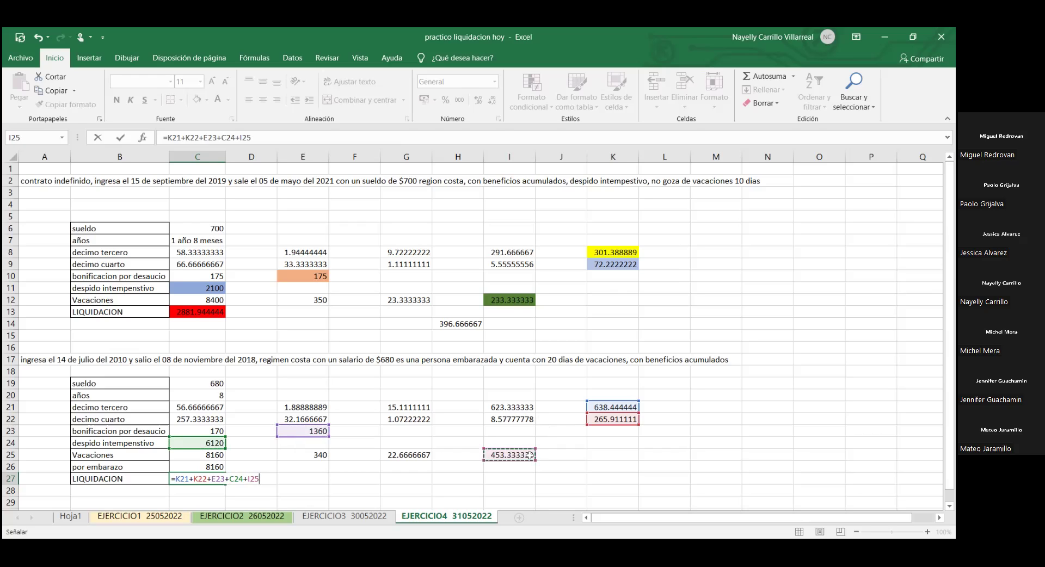
text(+)
click(199, 467)
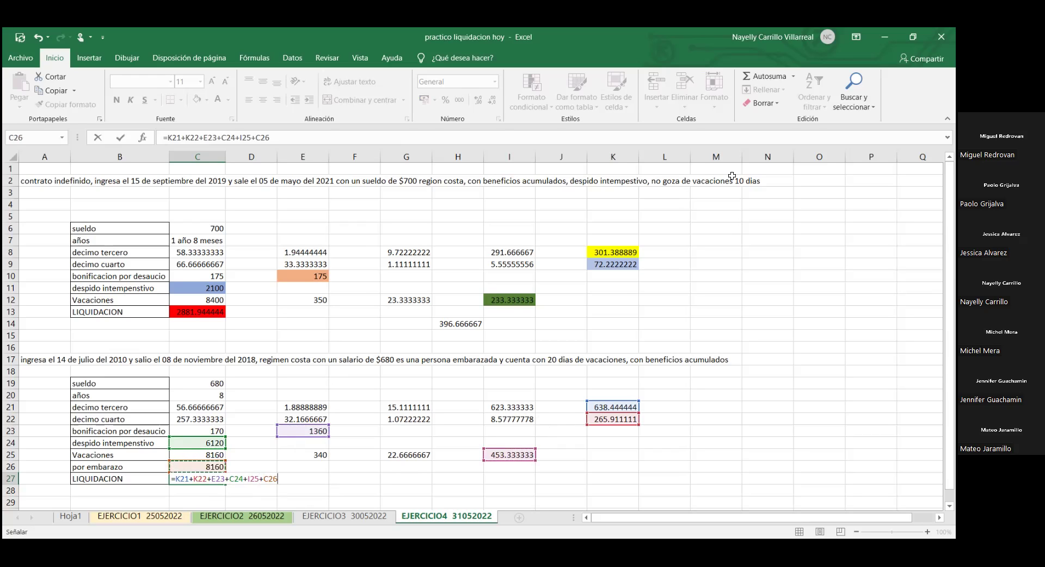
text(+)
key(BackSpace)
key(Return)
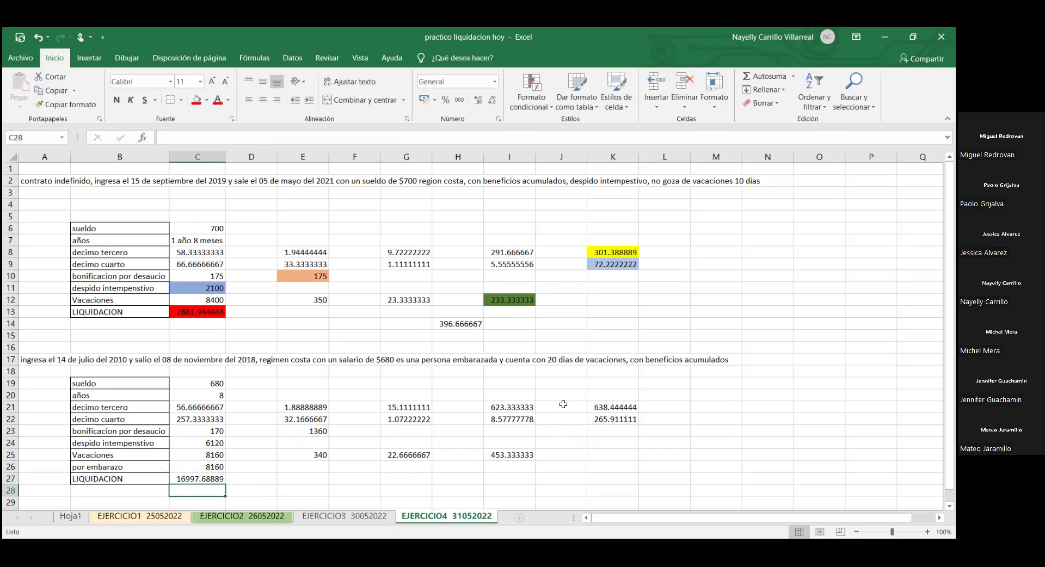
Step: Fill the decimo tercero total in K21 with light gold and the decimo cuarto total in K22 with light orange
click(613, 405)
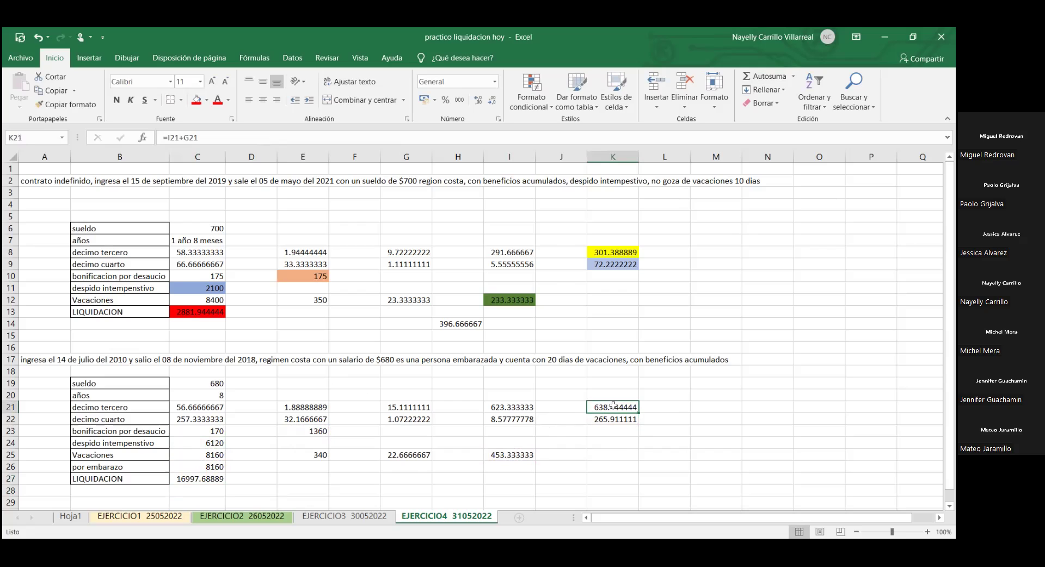
click(206, 100)
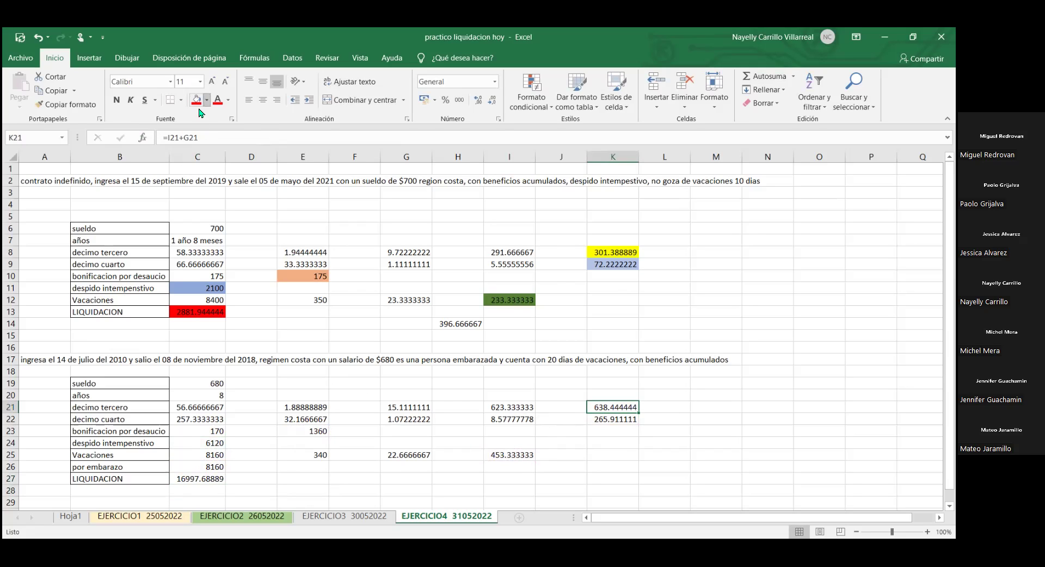
click(265, 139)
key(Down)
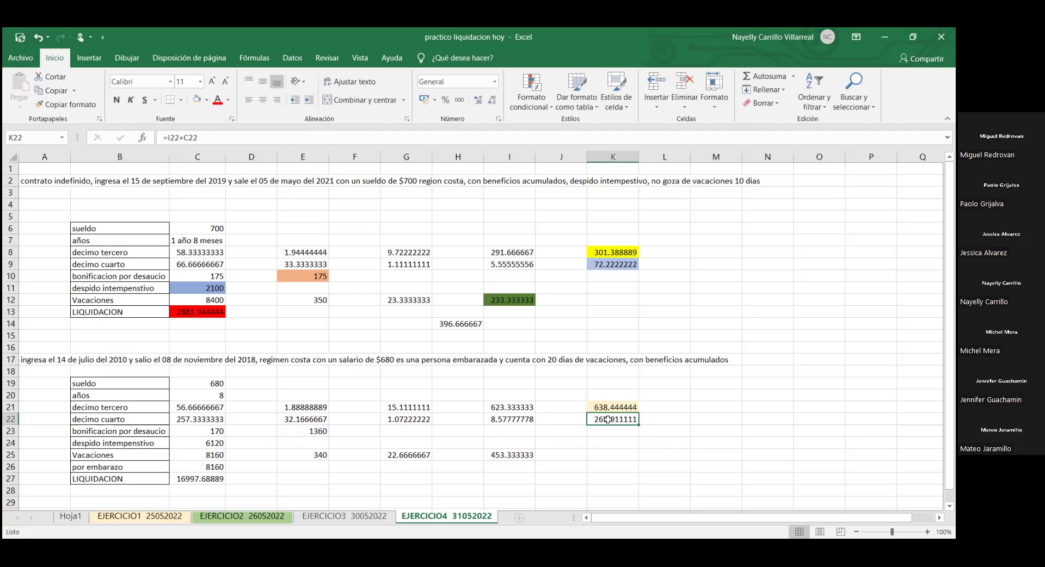
click(207, 100)
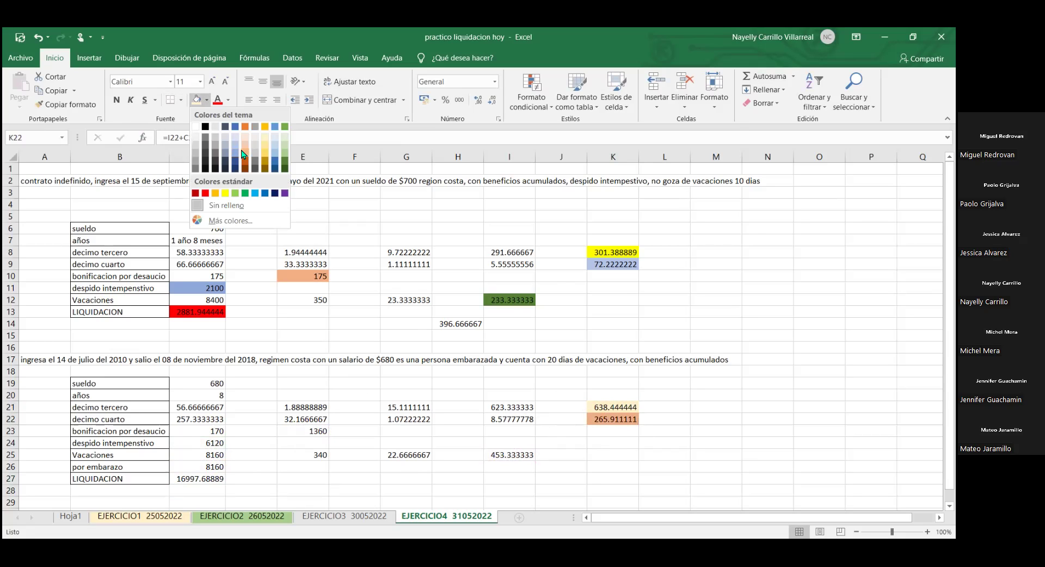
click(242, 155)
Step: Fill the bonificacion por desaucio total in E23 with blue and the despido intempestivo amount in C24 with gold
click(303, 431)
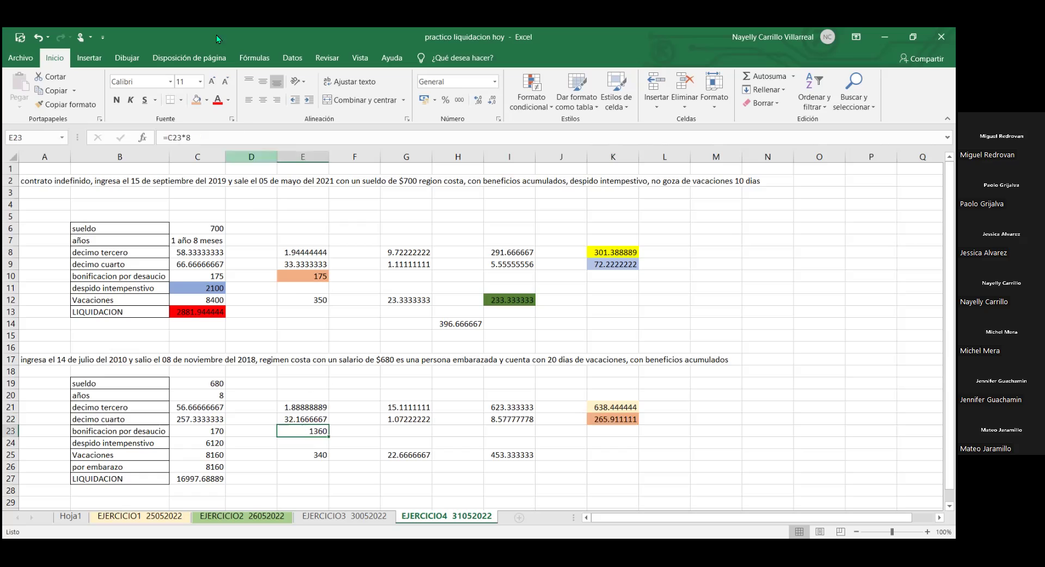
click(207, 100)
click(233, 155)
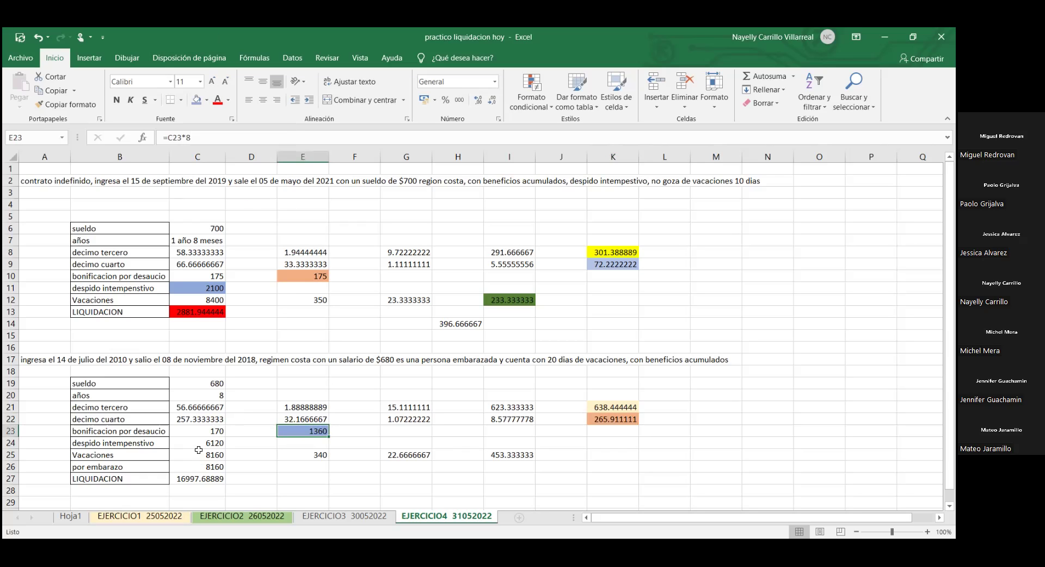
click(194, 442)
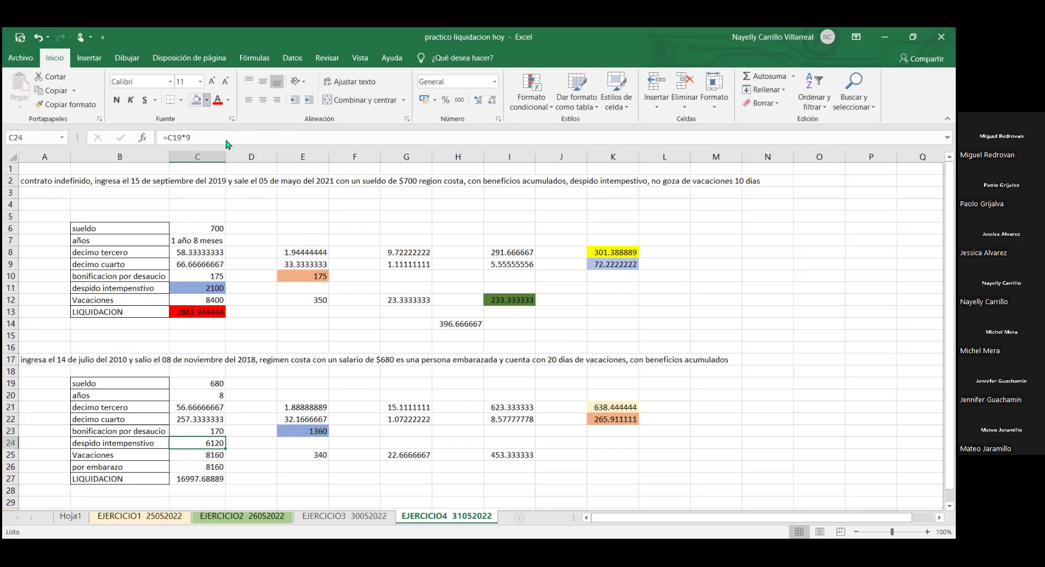
click(207, 100)
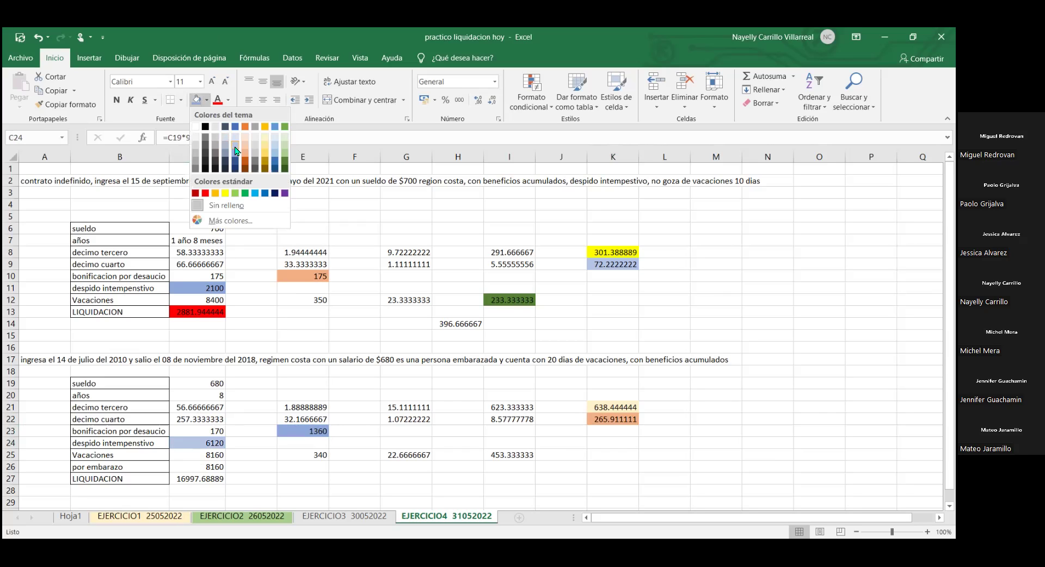
click(267, 158)
Step: Fill the Vacaciones payout in I25 with light grey
click(514, 455)
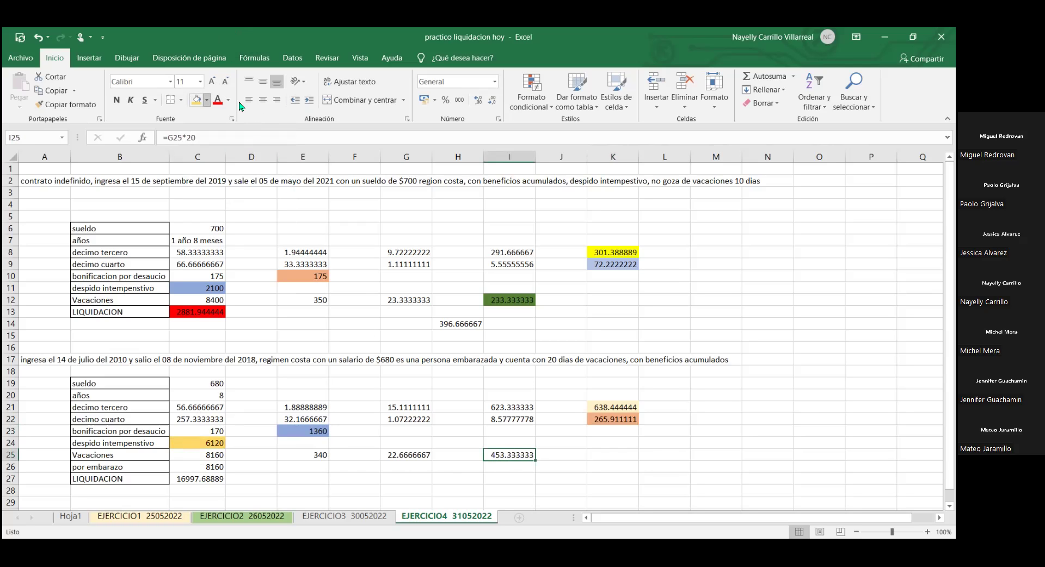
click(207, 100)
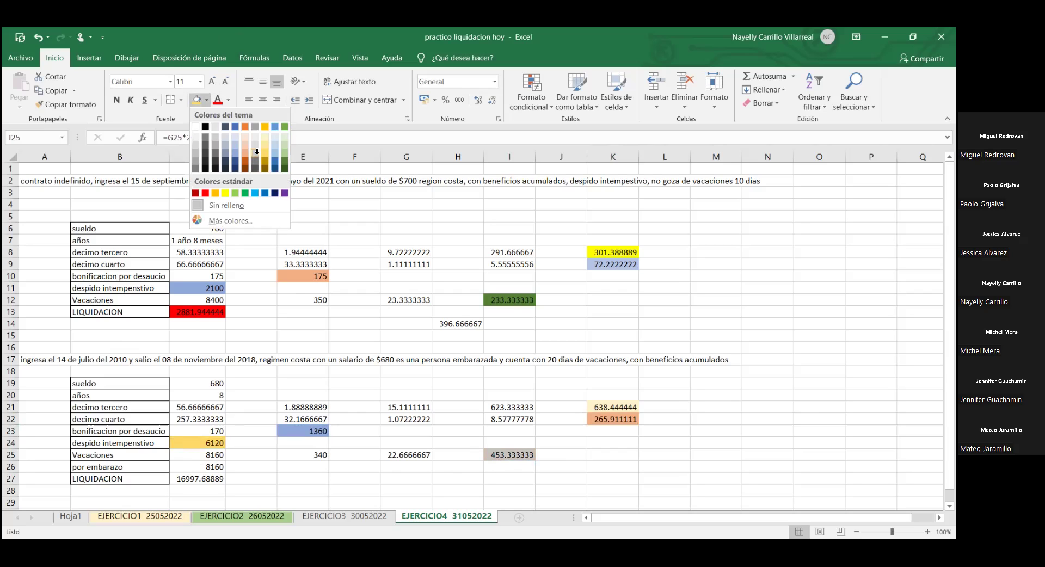
click(256, 152)
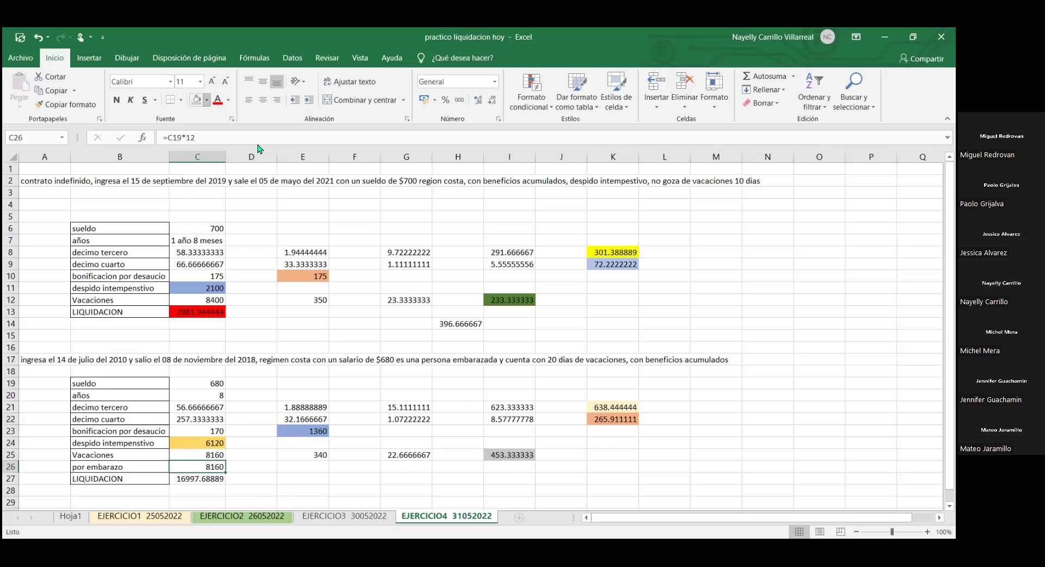
Step: Fill the por embarazo amount in C26 with gold and the LIQUIDACION total in C27 with red
click(196, 99)
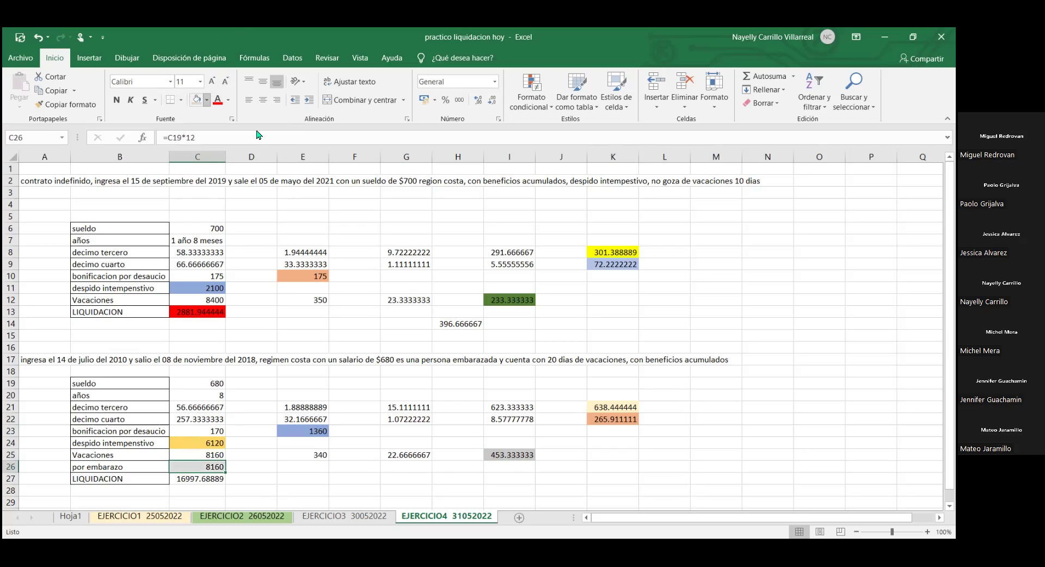
click(206, 100)
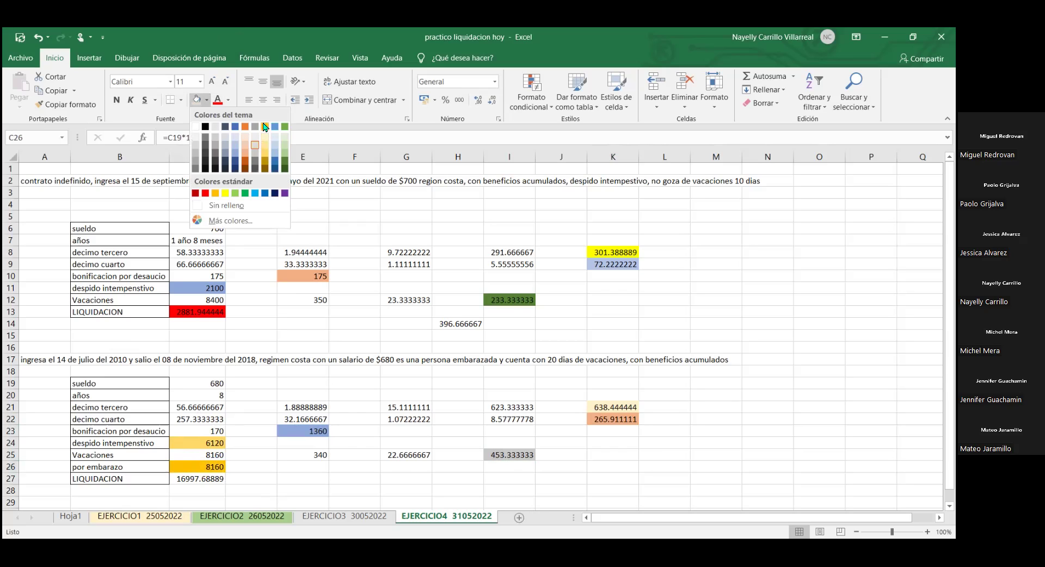
click(265, 127)
key(Return)
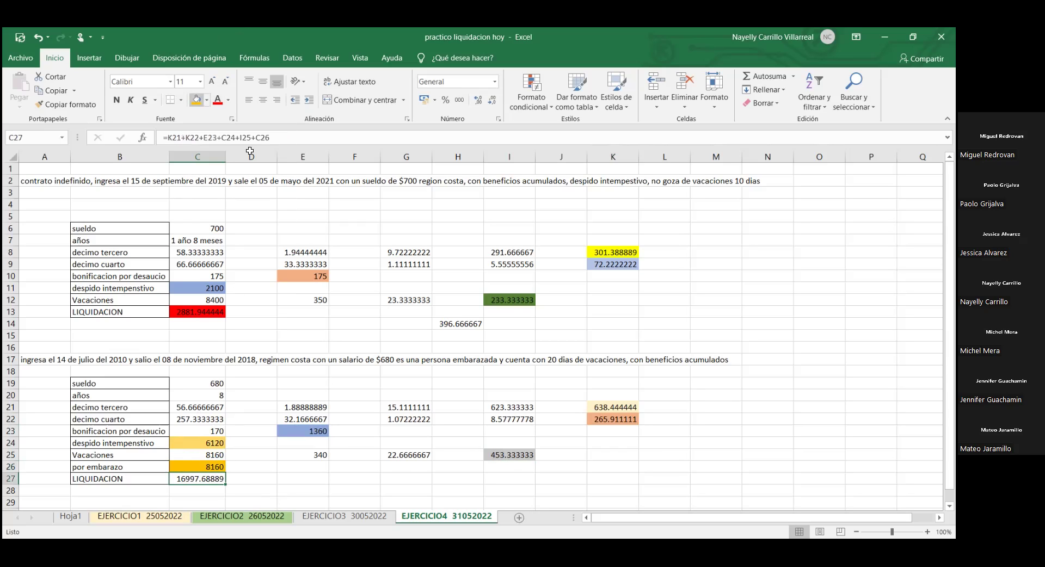
click(206, 100)
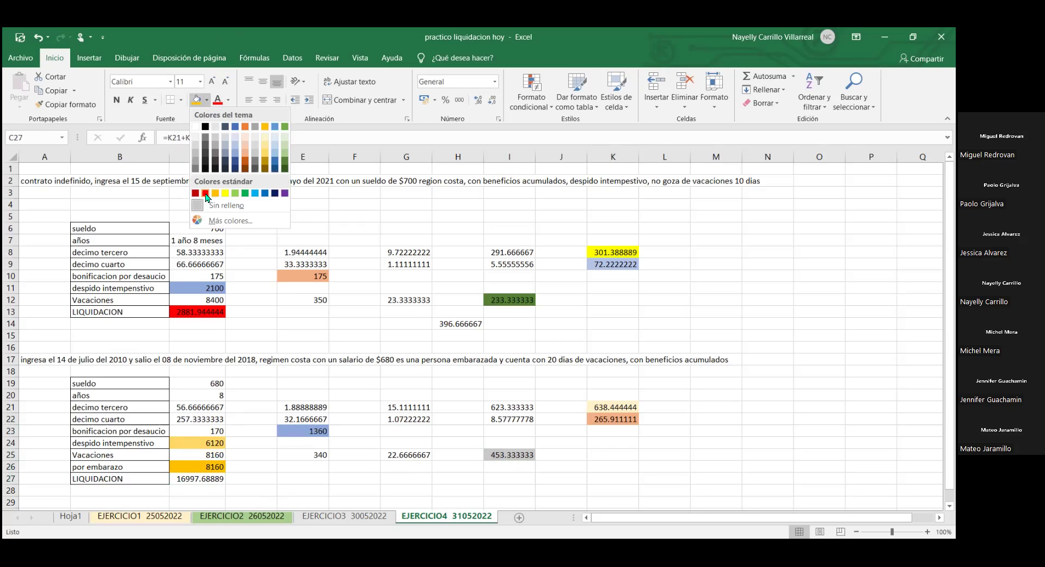
click(206, 193)
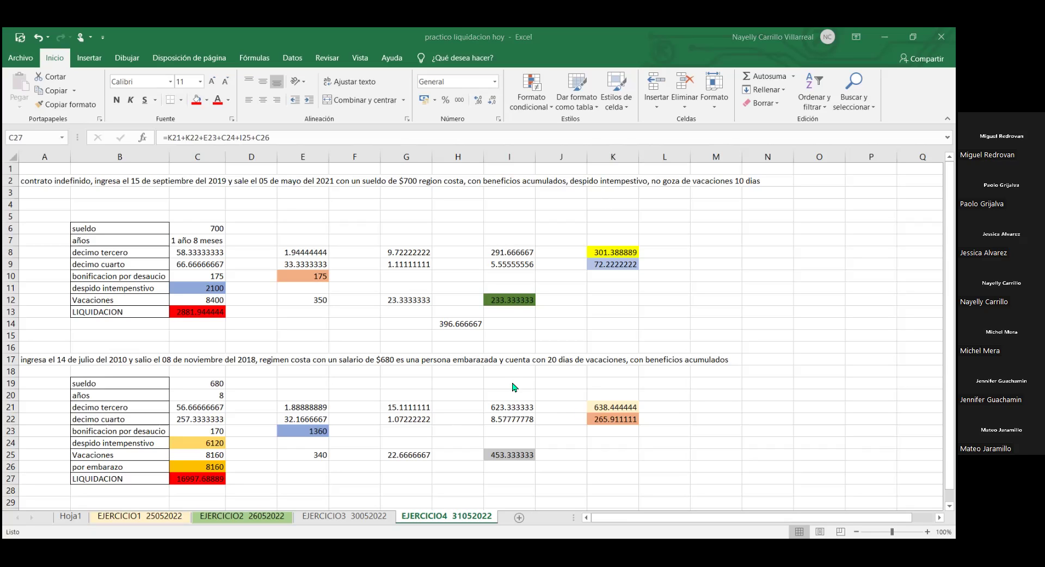
Step: Review the solved severance exercises on the Hoja1, EJERCICIO1, EJERCICIO2 and EJERCICIO3 sheets and return to EJERCICIO4
scroll(512, 387, down, 2)
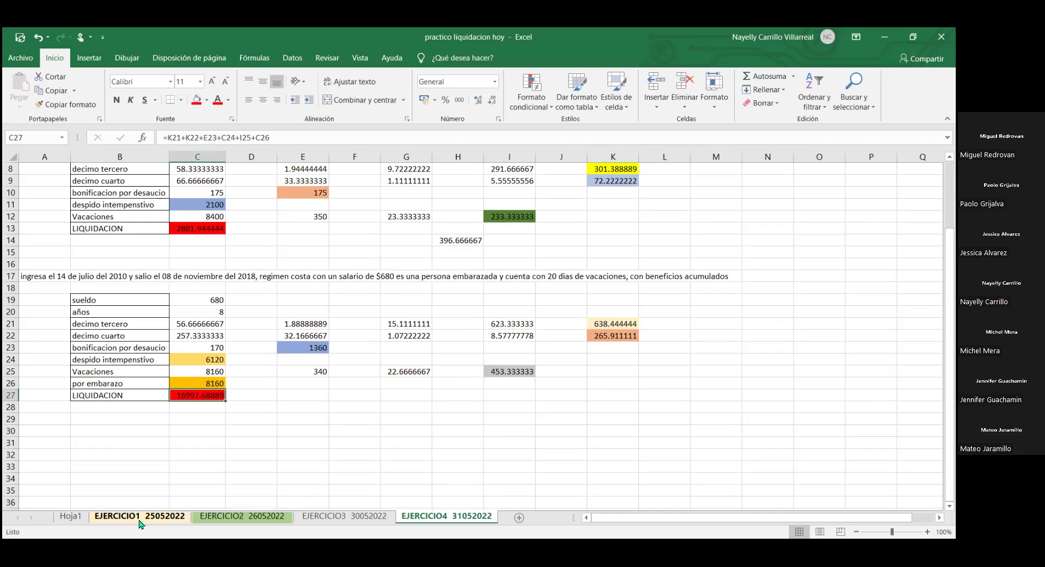
click(71, 516)
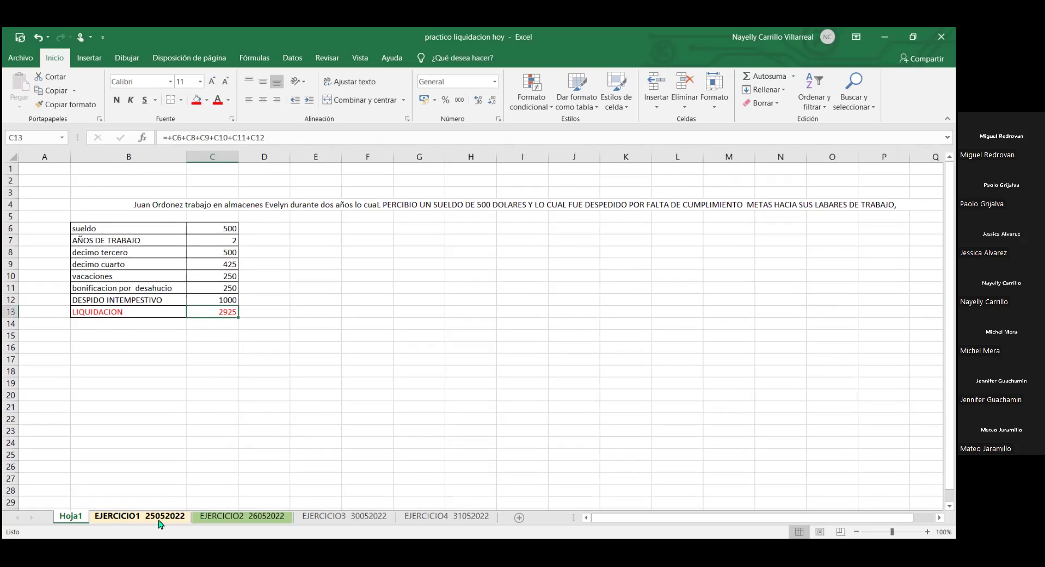
click(160, 518)
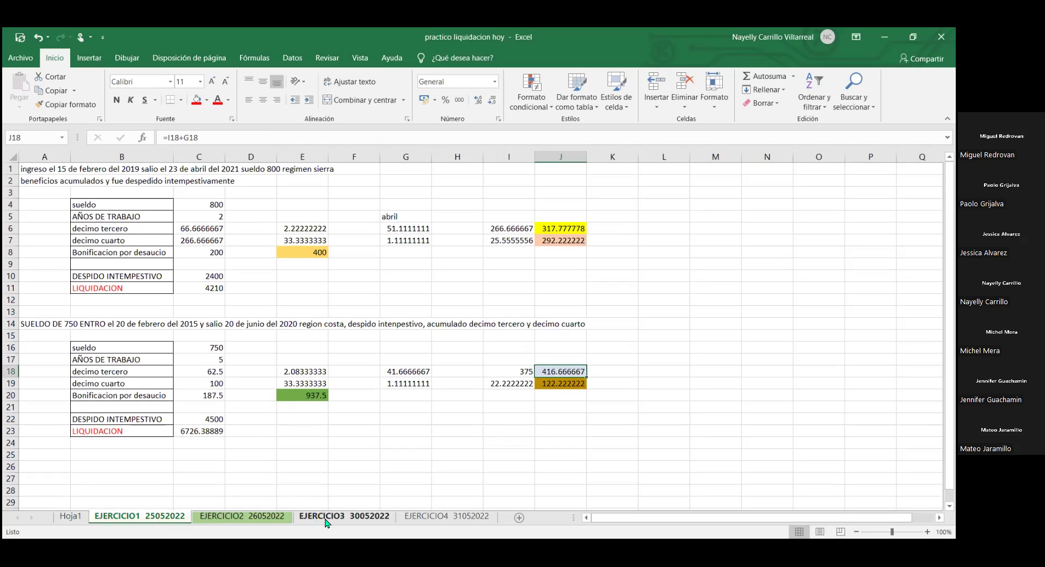
click(325, 519)
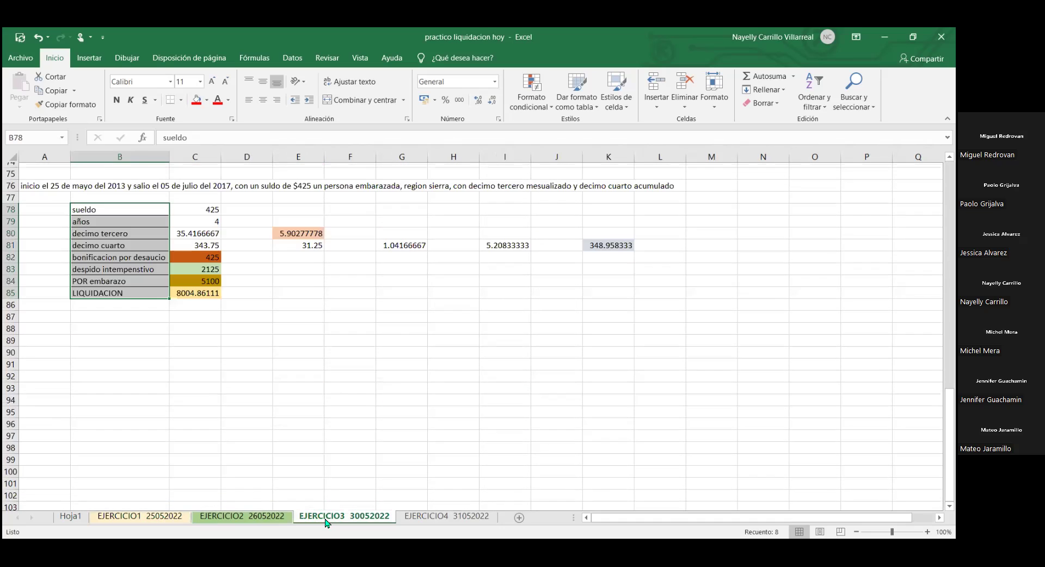
scroll(416, 483, up, 10)
click(245, 518)
scroll(245, 521, up, 10)
scroll(245, 522, down, 10)
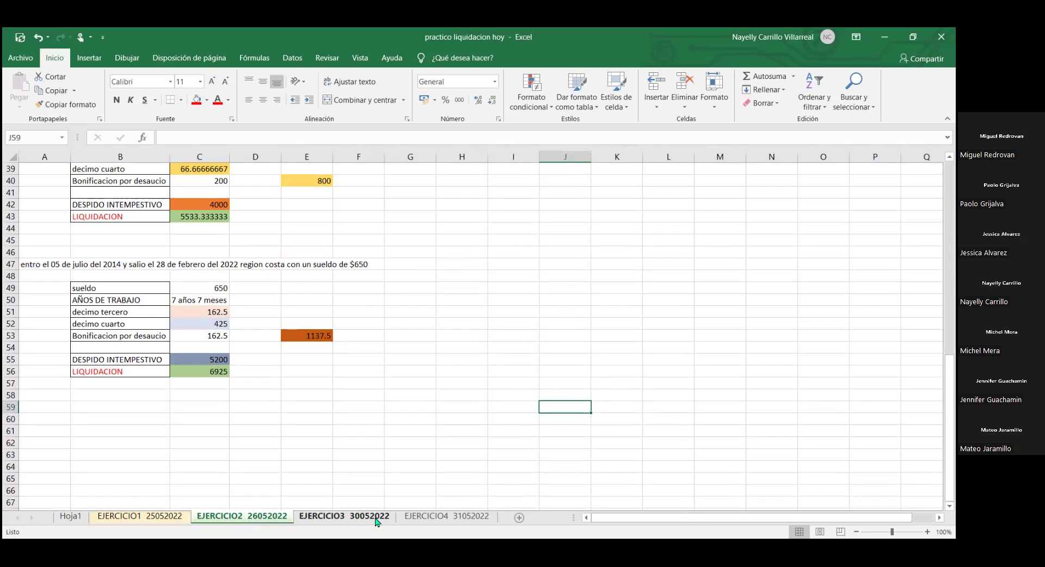
click(375, 516)
scroll(375, 522, down, 10)
scroll(375, 521, down, 8)
scroll(380, 520, up, 20)
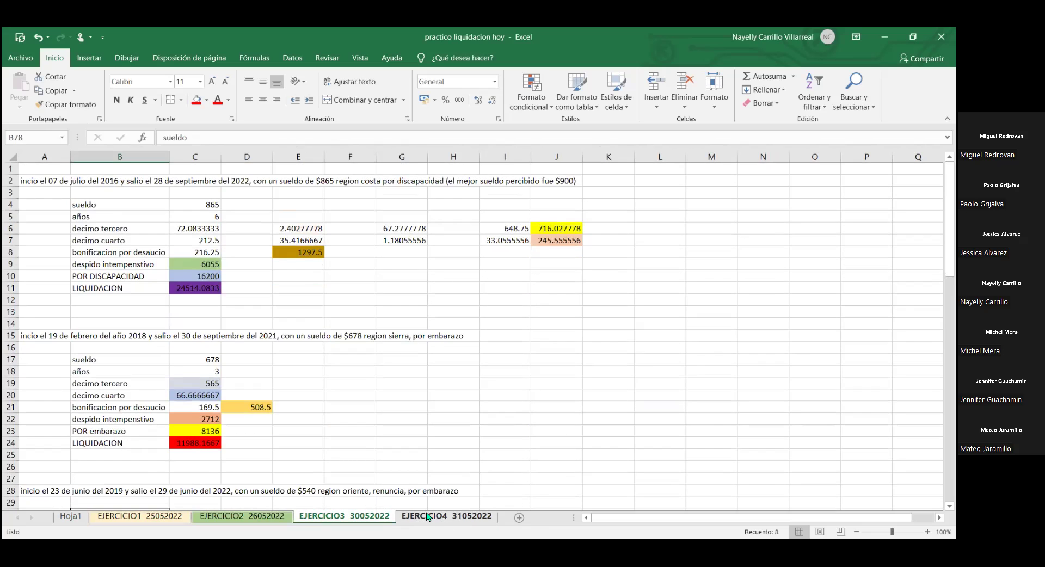
click(428, 517)
scroll(611, 370, up, 2)
scroll(611, 370, down, 3)
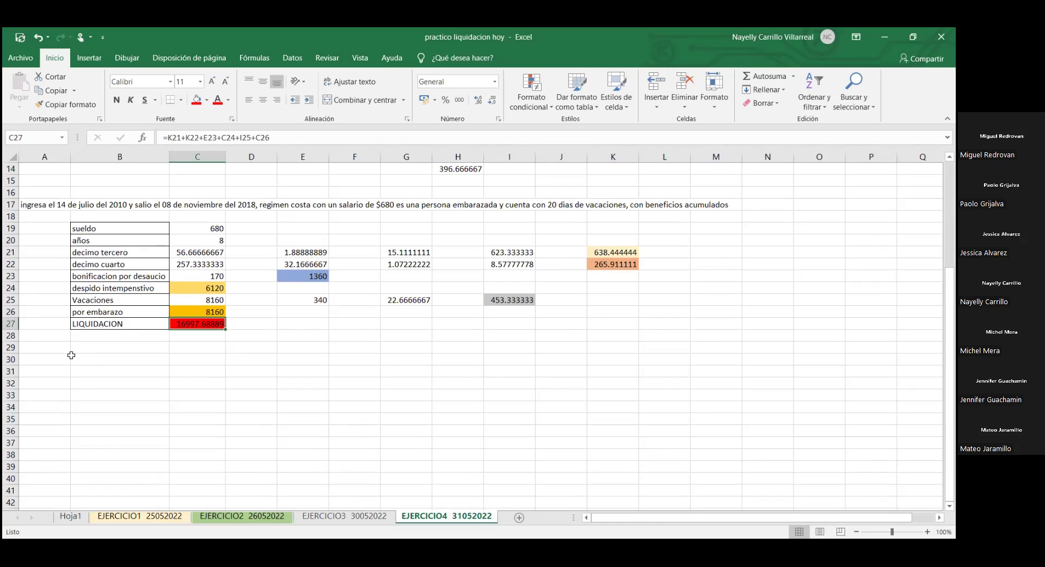
click(50, 361)
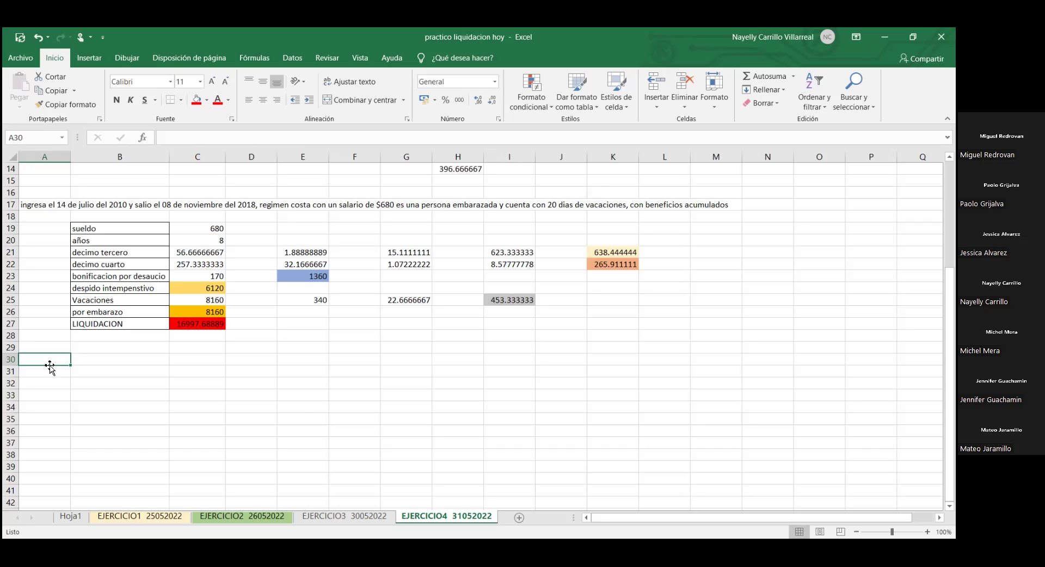
key(Down)
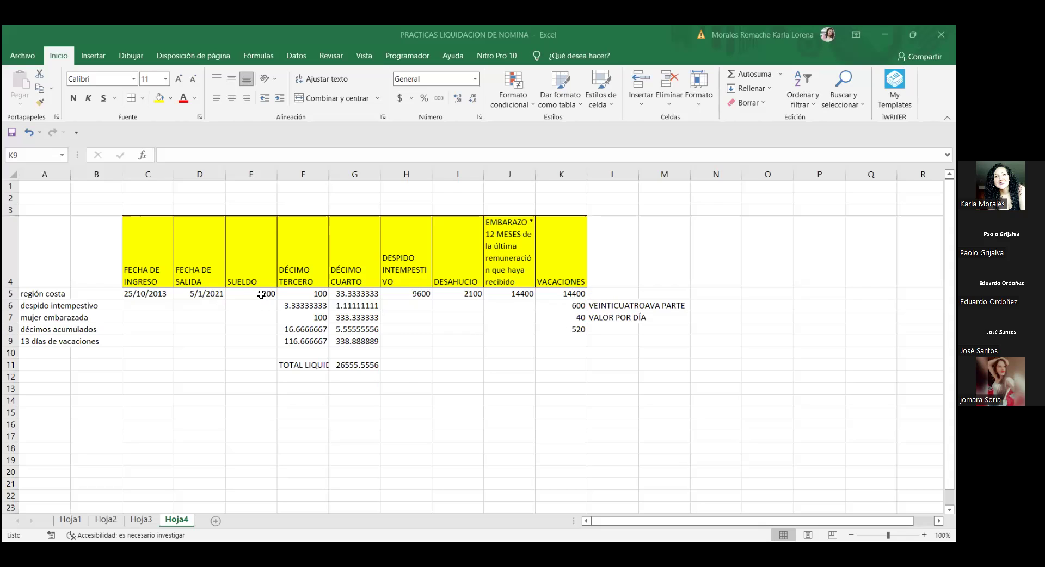
Step: Check the VACACIONES formulas in column K of Hoja4 in the PRACTICAS LIQUIDACION DE NOMINA workbook
click(563, 295)
click(573, 307)
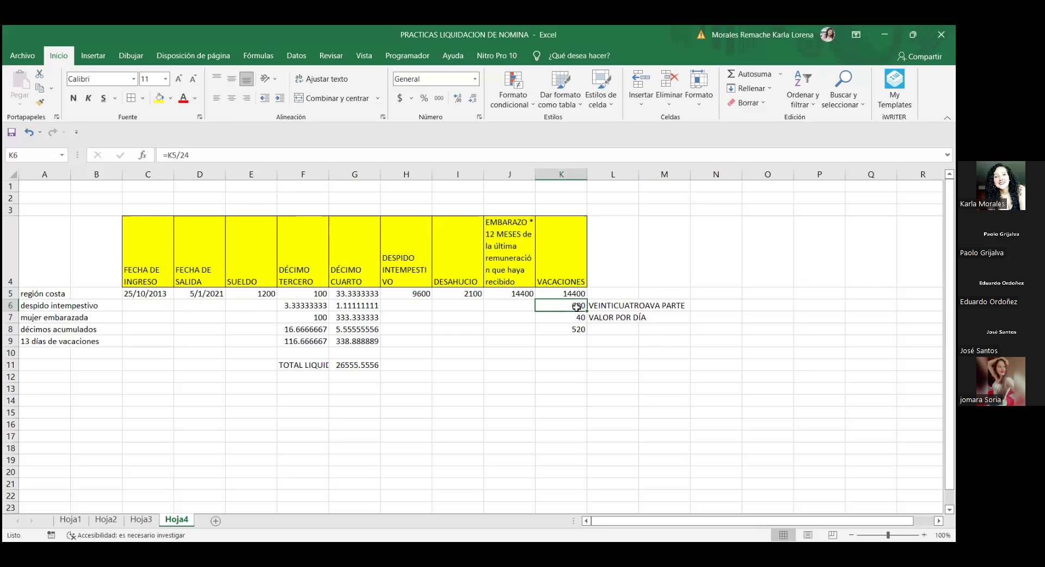
click(575, 320)
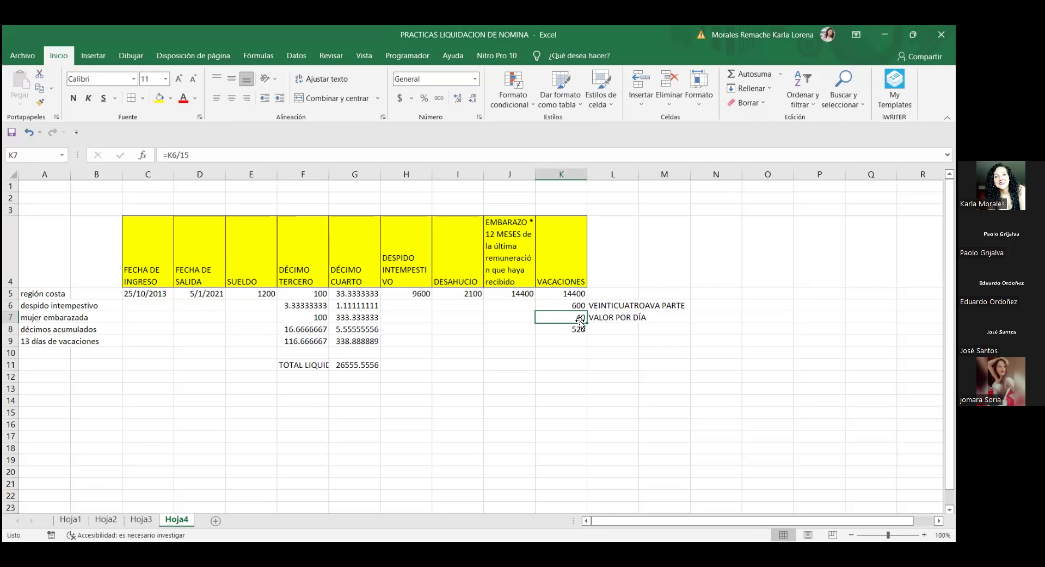
click(568, 326)
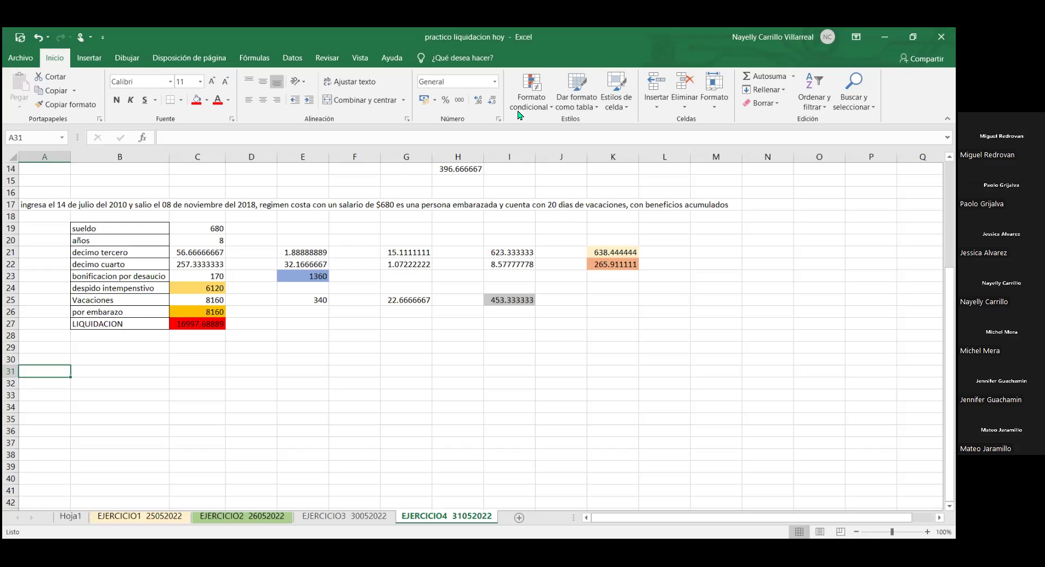
Step: Compare the formulas behind the despido intempestivo, Vacaciones and por embarazo amounts in C24, C25 and C26 of EJERCICIO4
click(191, 302)
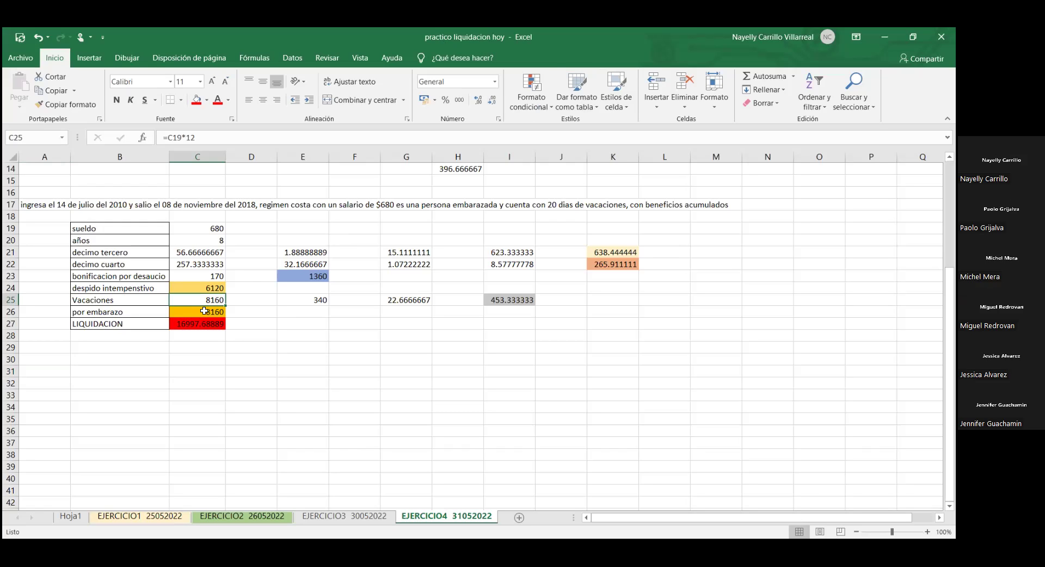
click(204, 311)
click(195, 302)
click(311, 442)
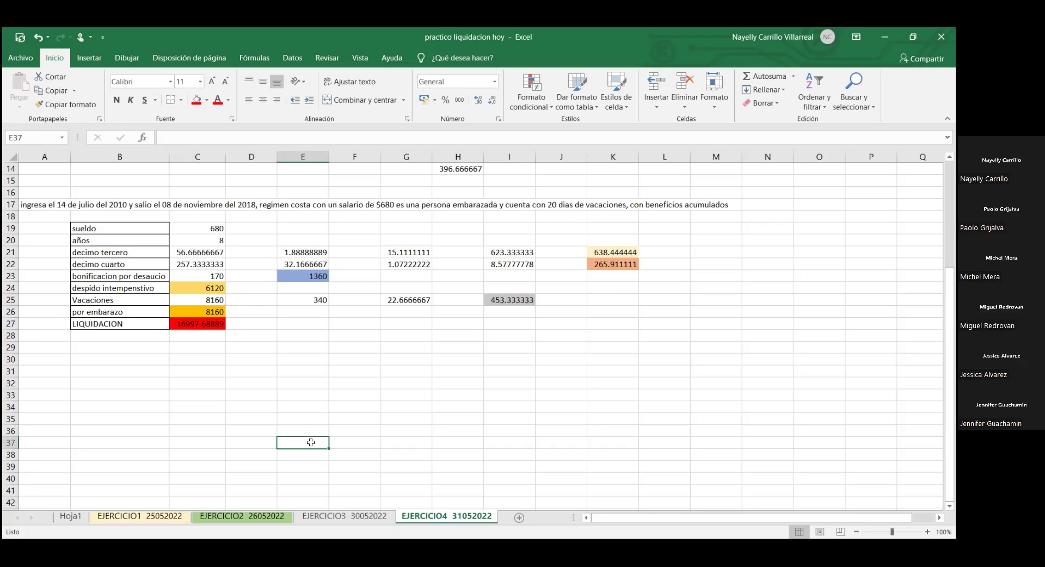
click(186, 288)
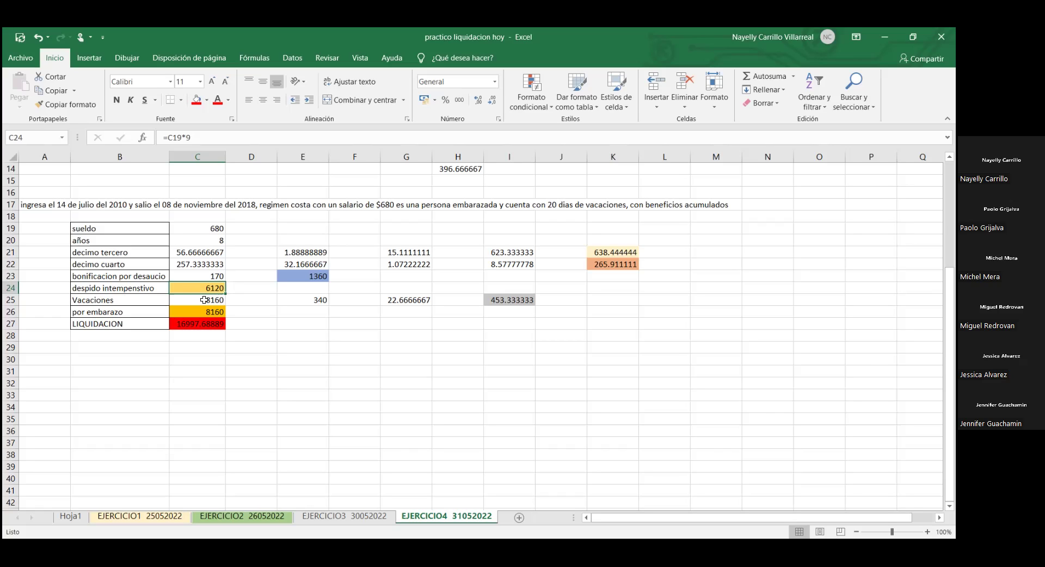
click(206, 300)
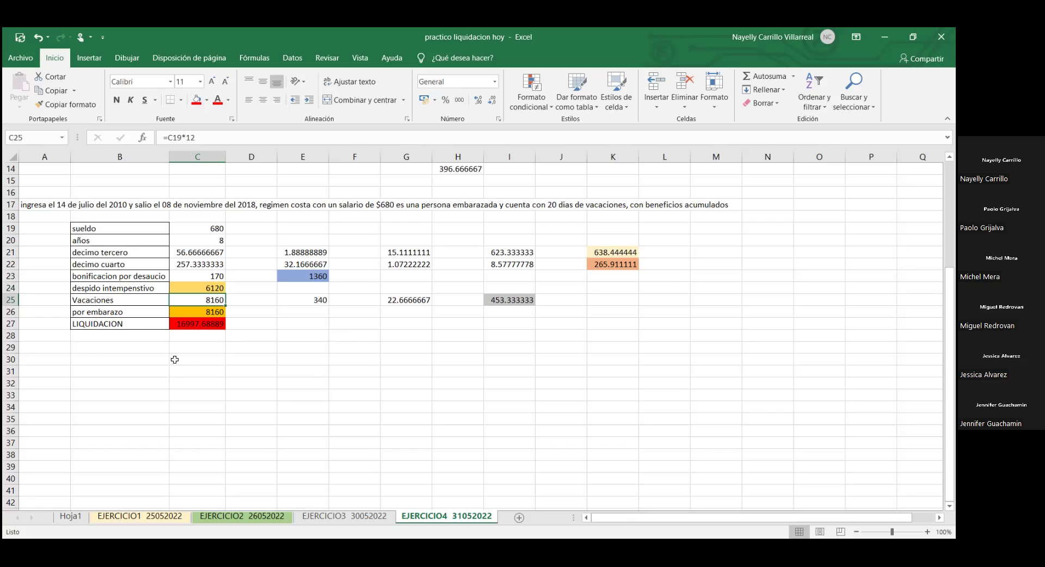
Step: Begin a third case statement in A31 with "ingresa el 02 de septiembre del 2015 y salio el 05 de mayo del 2022"
click(53, 357)
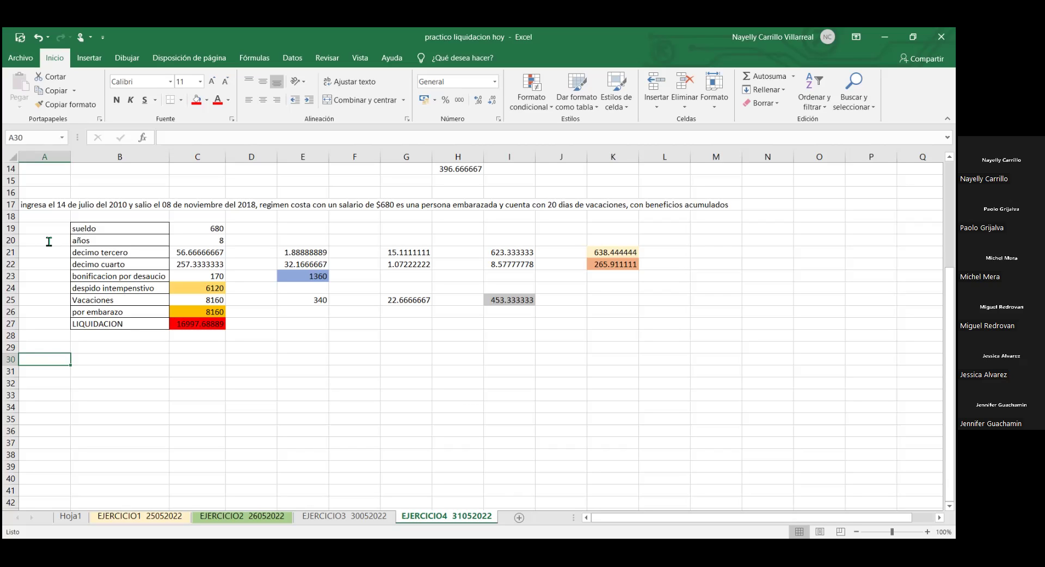
click(35, 372)
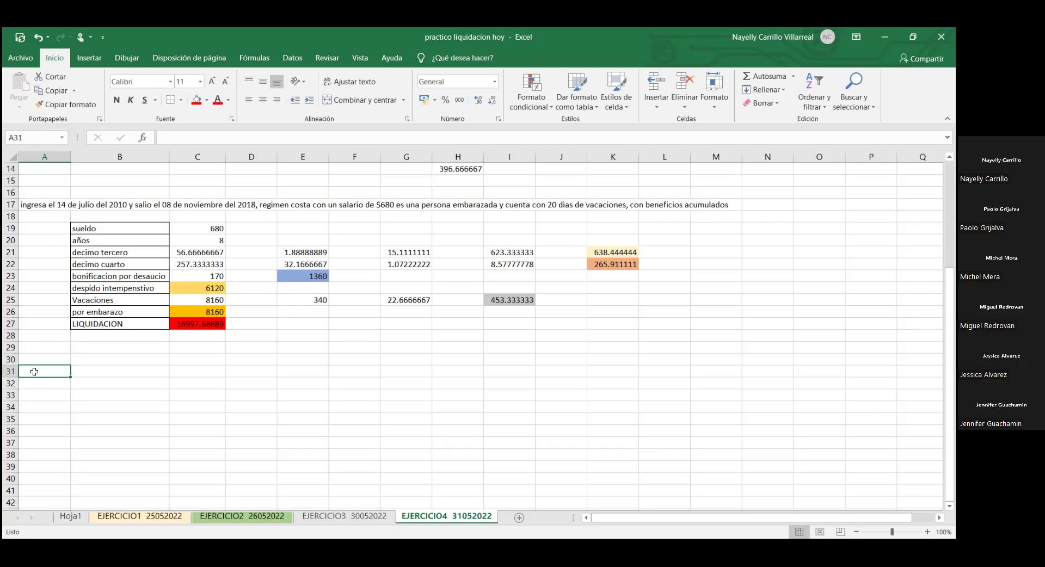
text(ingresa el)
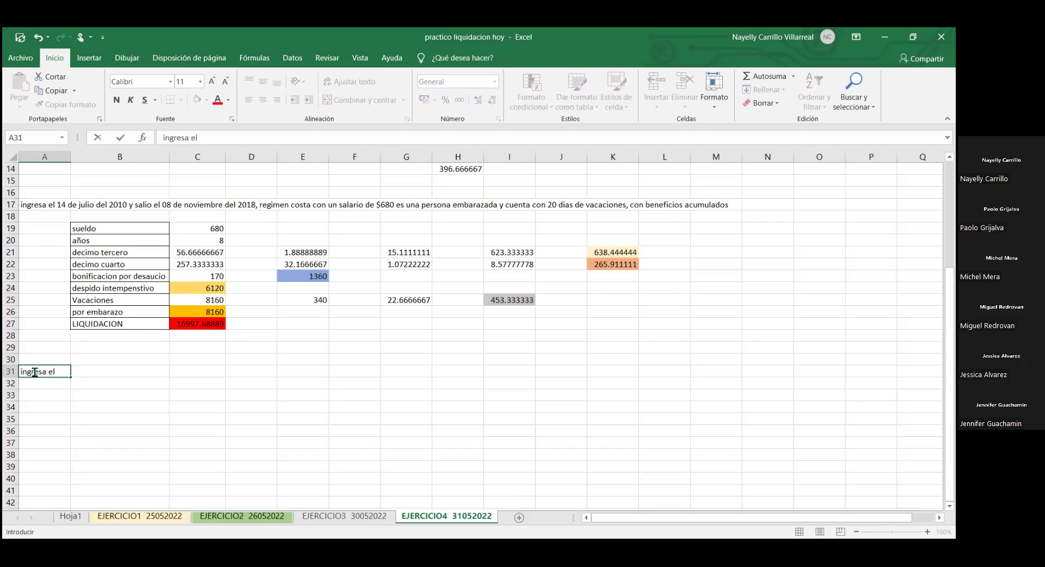
text(02 de septiembre y sakl)
key(BackSpace)
key(BackSpace)
key(BackSpace)
key(BackSpace)
key(BackSpace)
key(BackSpace)
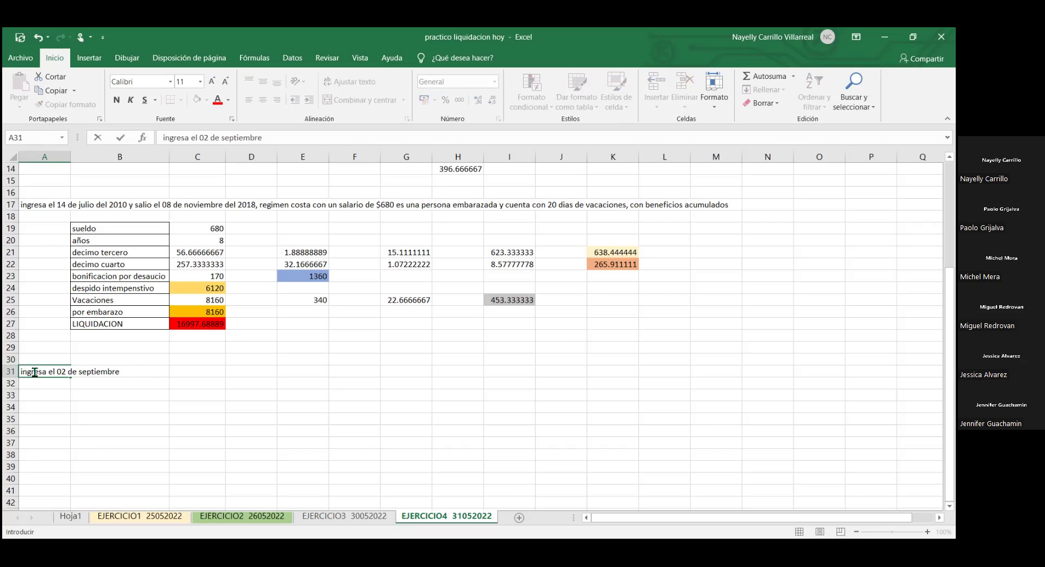
text(del 2015 y salio)
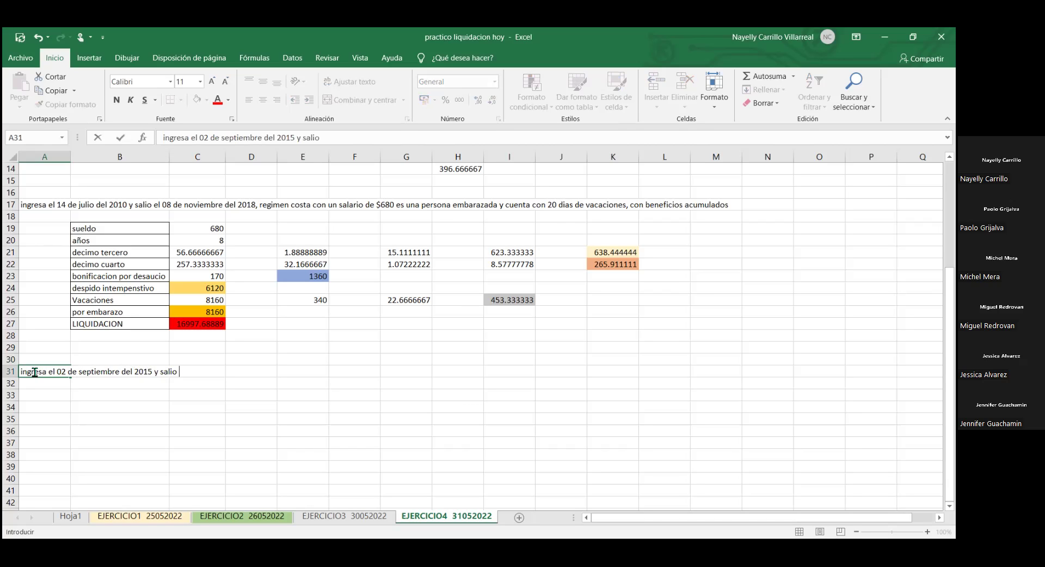
text( el 05 de mayo de )
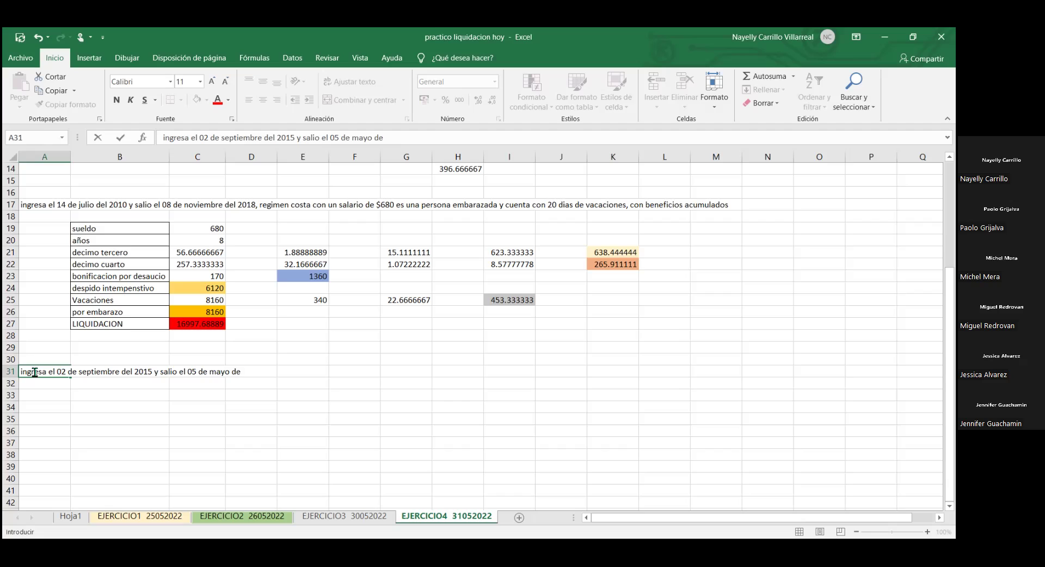
text(l 2022)
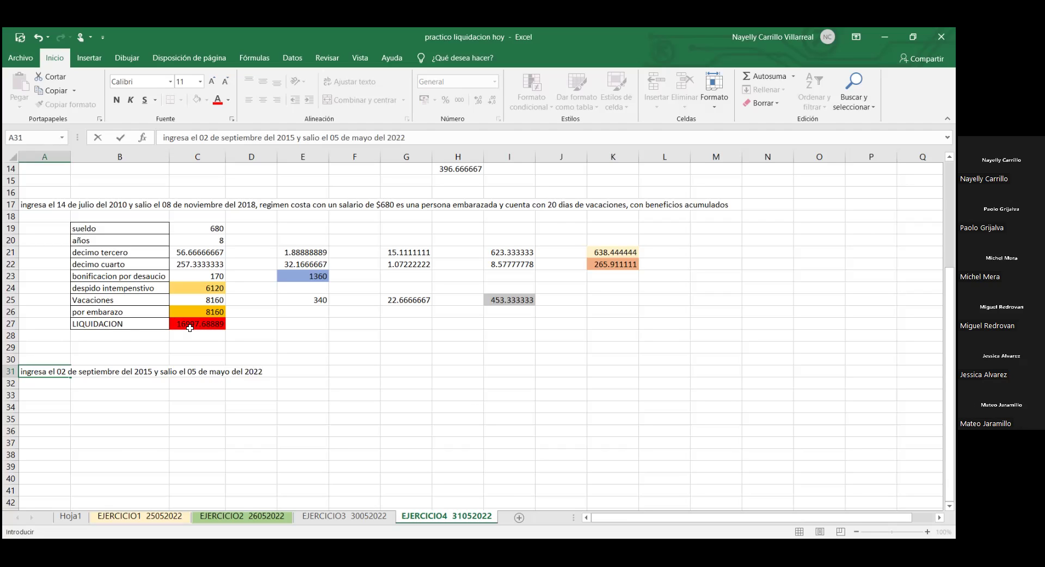
Step: Continue the A31 statement with ", region sierra con un salario de $435 con los beneficios acumulados"
key(BackSpace)
text(2,)
text(region sierra)
text(,)
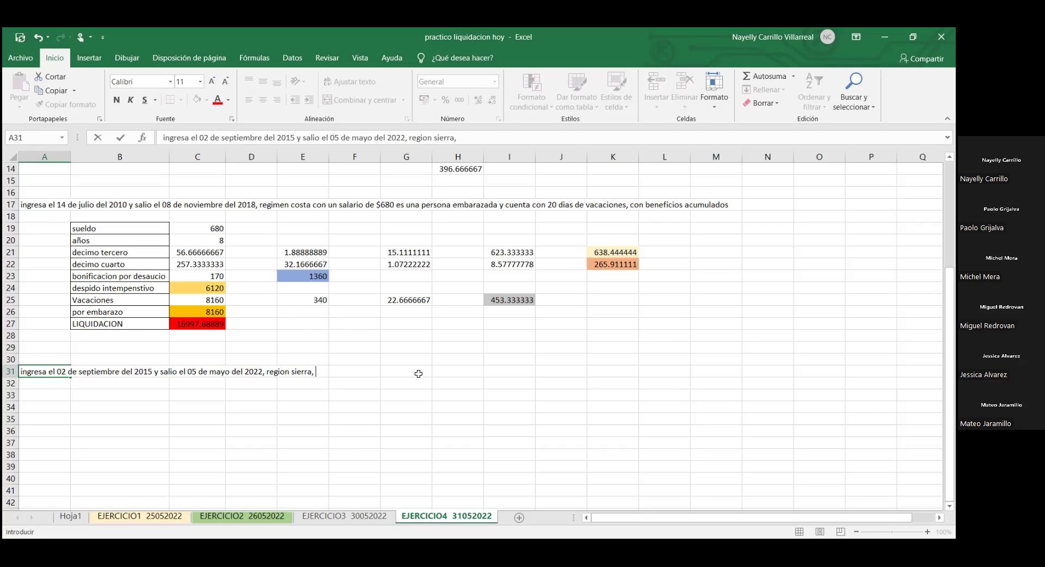
key(BackSpace)
text(con un salario de)
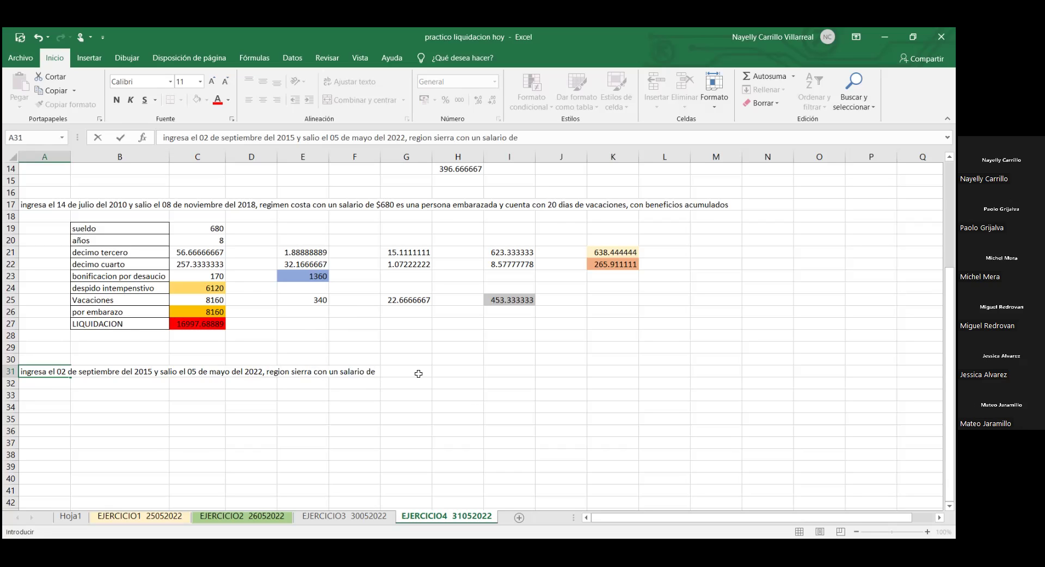
text( $435)
text(con los beneficios acumulados)
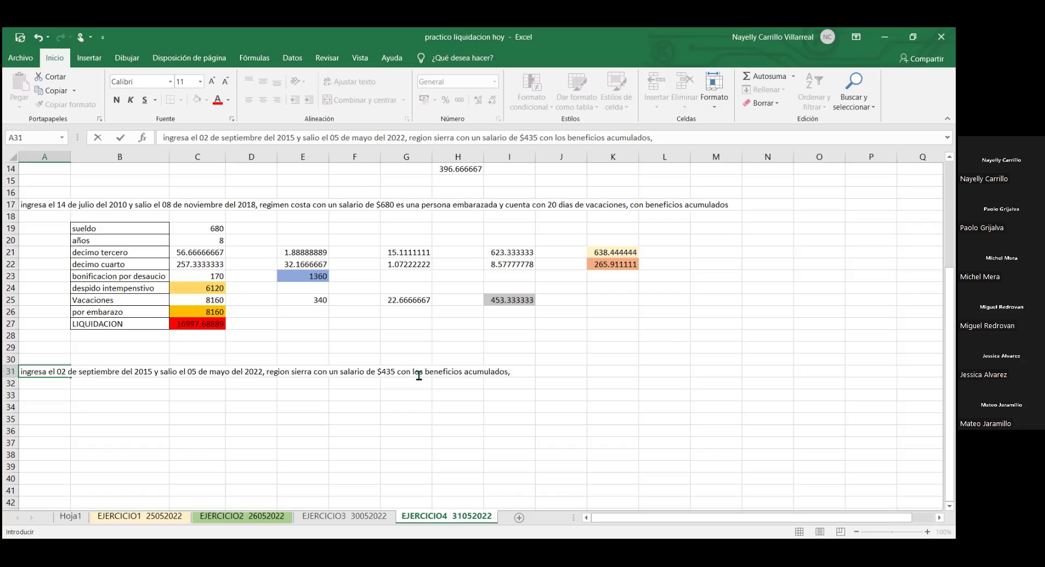
Step: Finish the A31 case statement with ", gozo de vacaciones adelantadas y renuncia" and commit the entry
text(gozo d)
text(o)
key(BackSpace)
key(BackSpace)
text(e vacaciones )
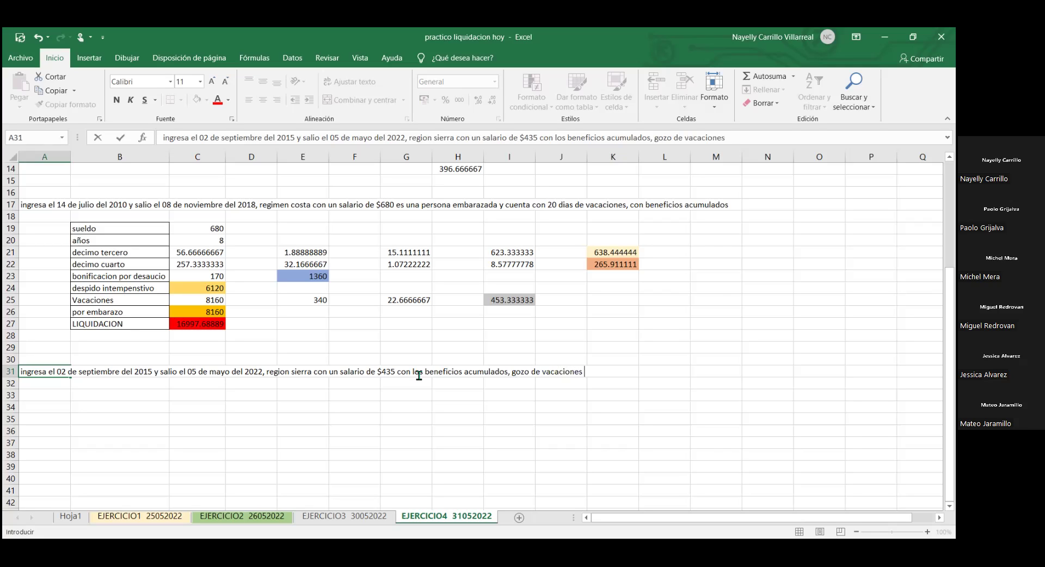
text(adelantadas)
text(y renuncia)
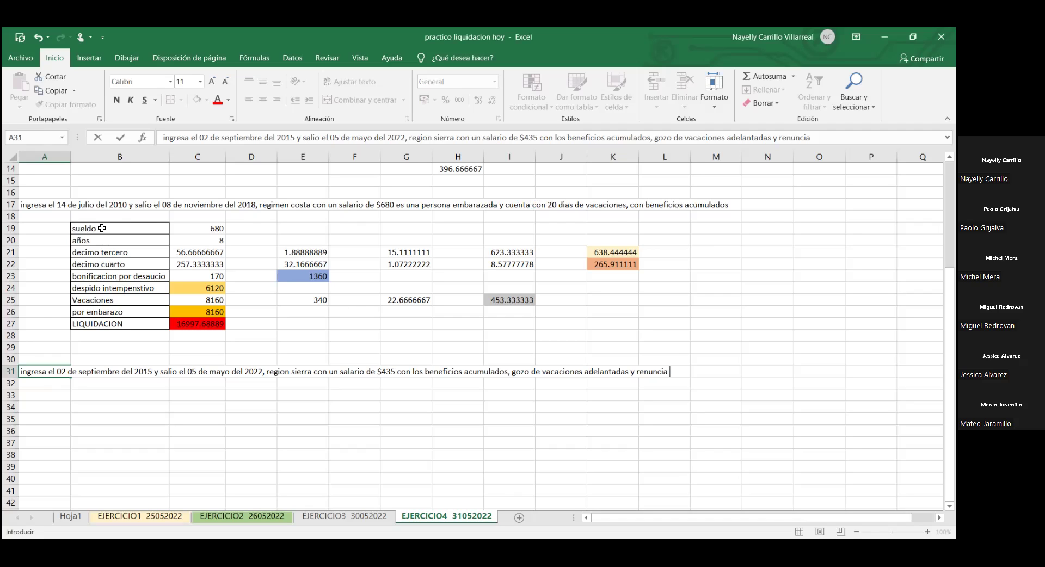
click(102, 227)
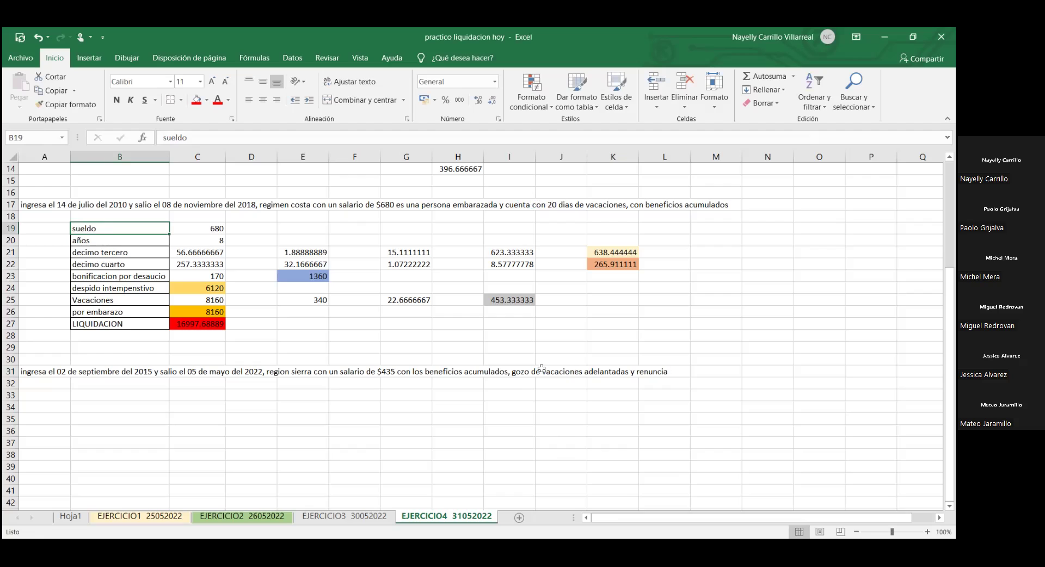
click(583, 371)
click(120, 372)
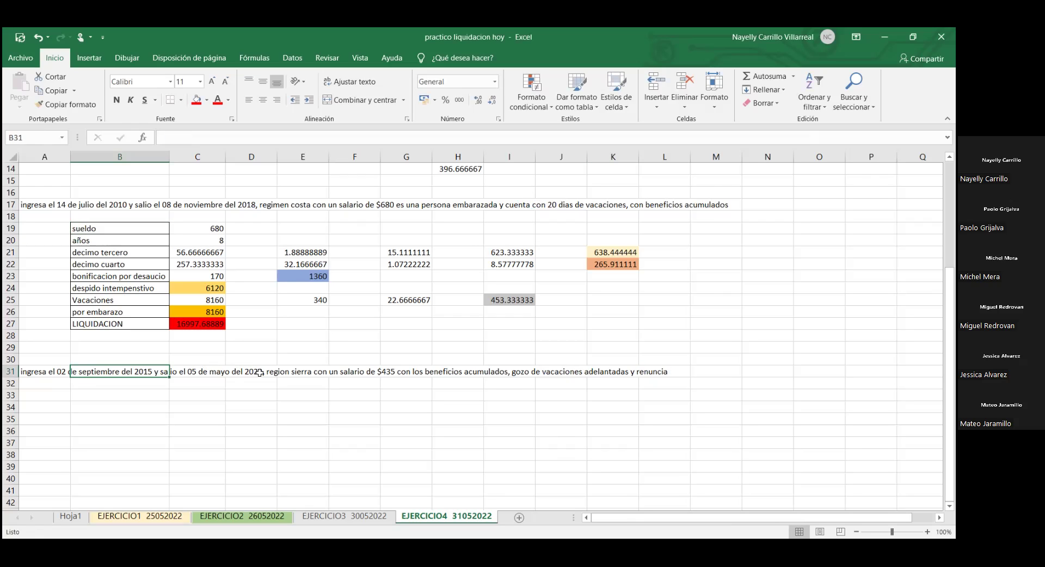
Step: Change the exit month in the A31 case statement to septiembre so the exit date reads 05 de septiembre del 2022
click(233, 370)
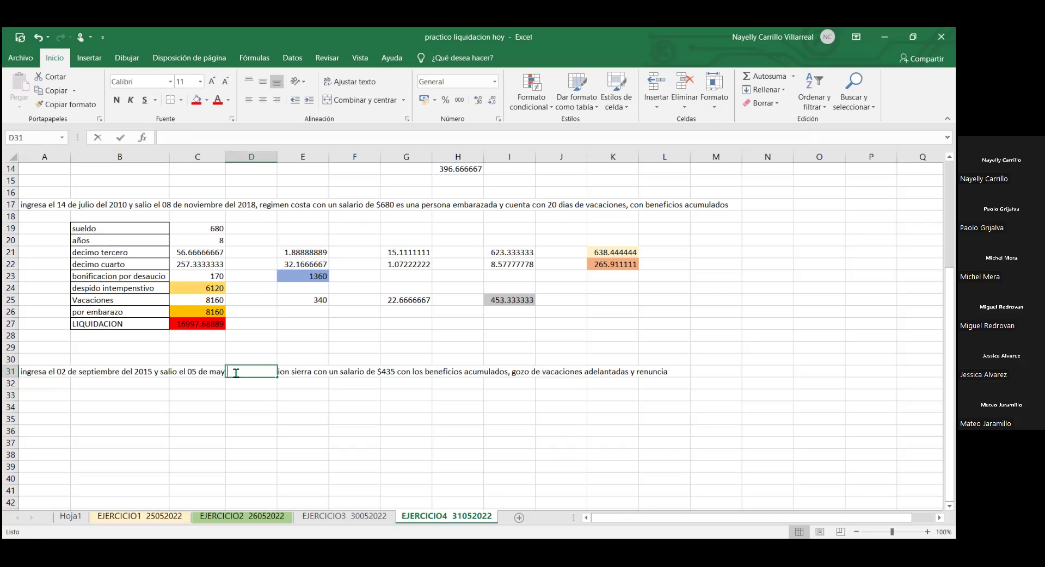
key(Escape)
click(53, 371)
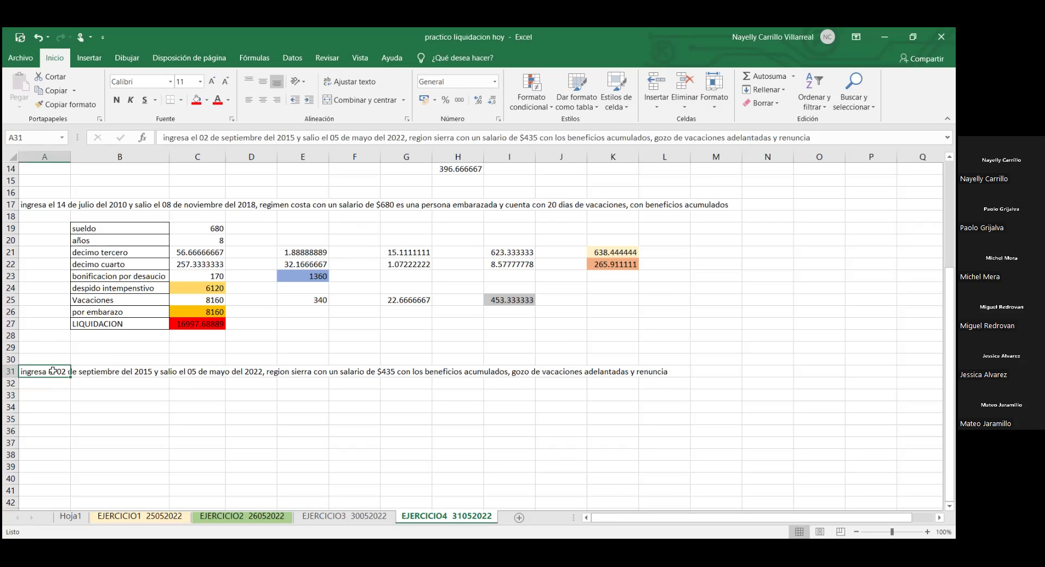
double_click(53, 371)
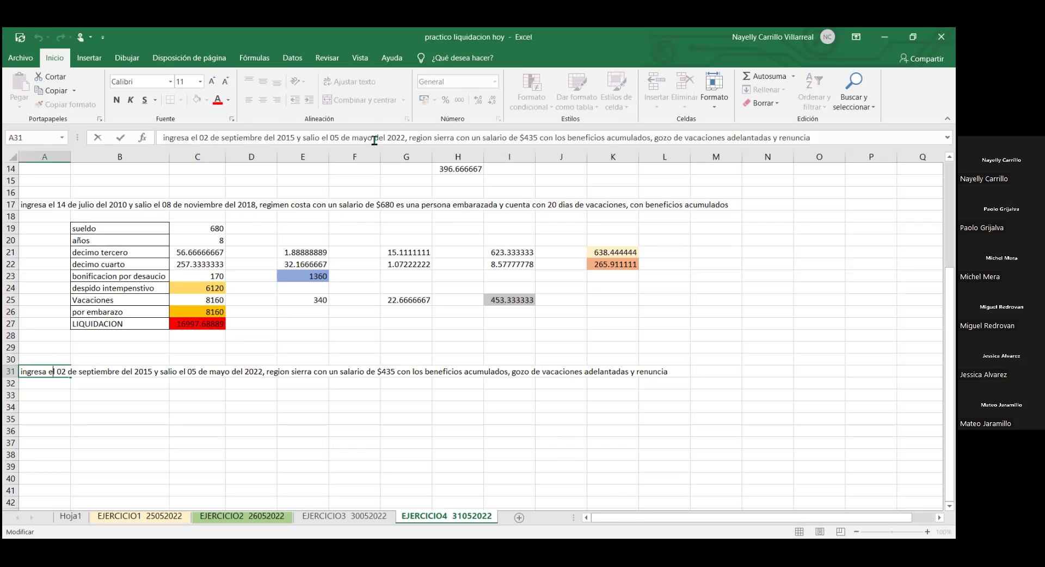
key(BackSpace)
key(BackSpace)
key(BackSpace)
key(BackSpace)
text(septi)
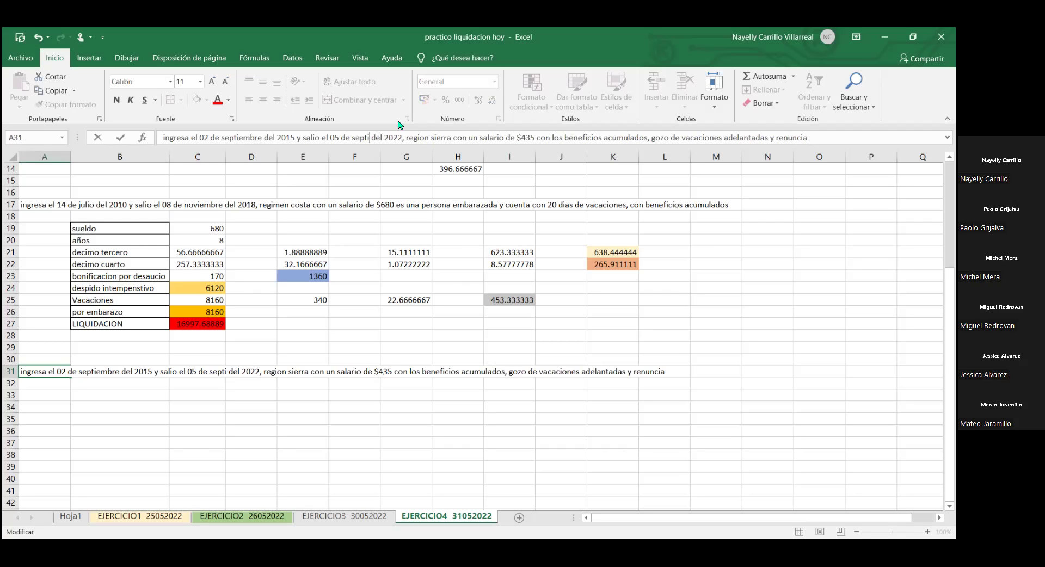
text(embre)
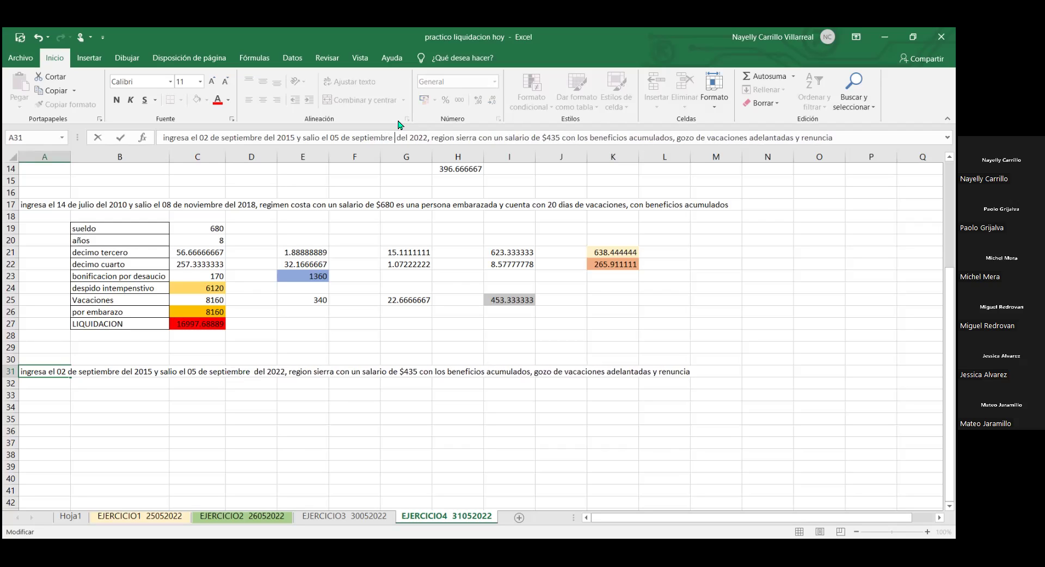
key(BackSpace)
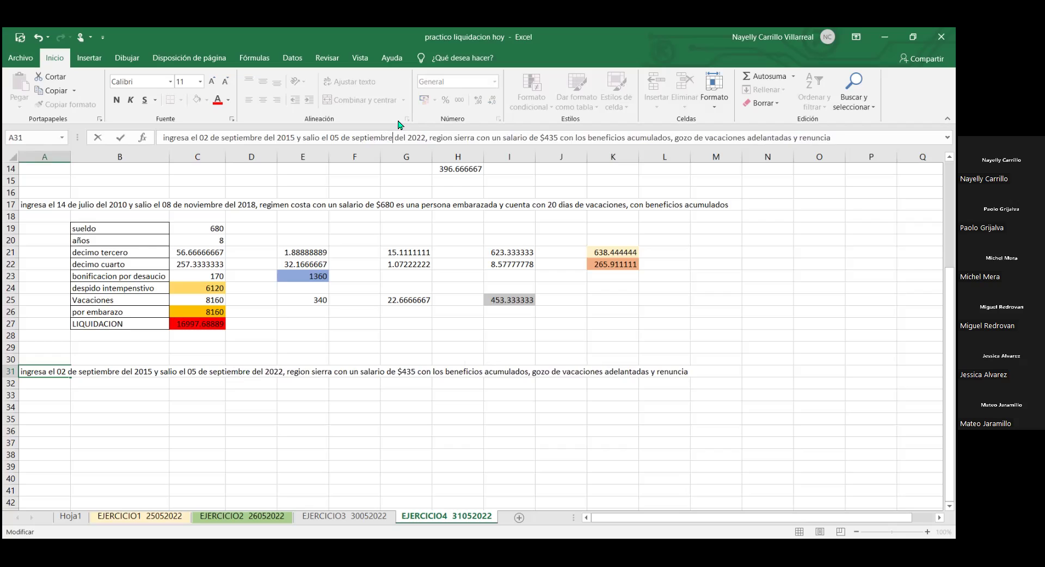
key(Return)
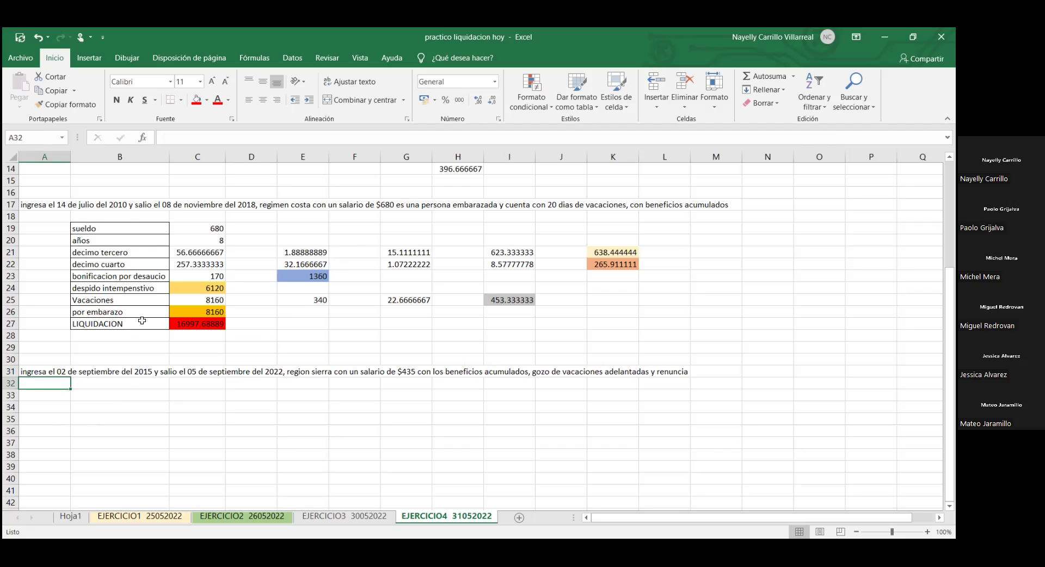
Step: Copy the settlement labels from B19:B27 into B33:B41 below the third case statement
drag(120, 227, 131, 322)
key(ctrl+c)
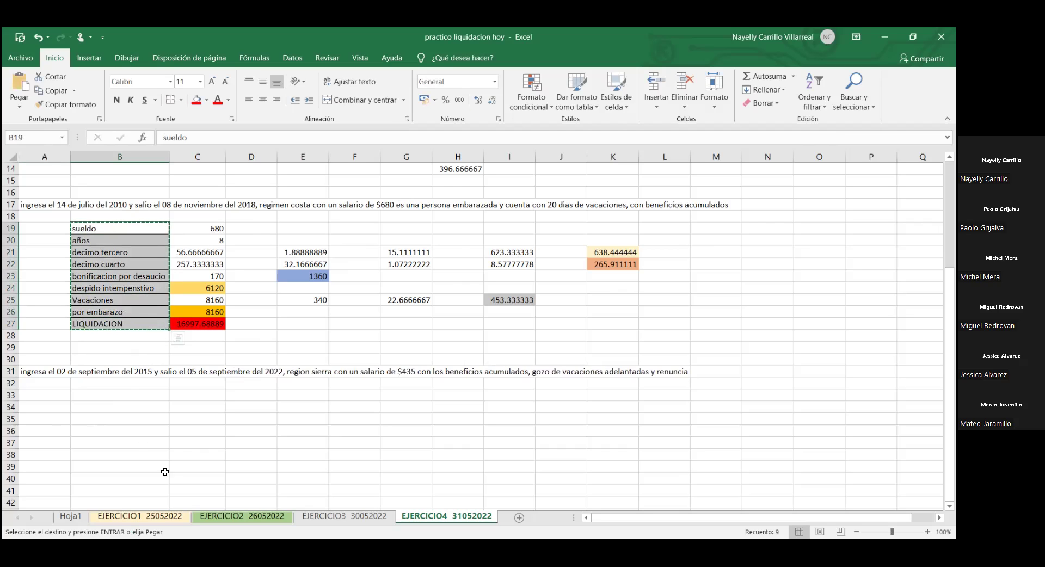
drag(112, 396, 123, 483)
key(Down)
key(Down)
key(Down)
key(Down)
key(Down)
key(Down)
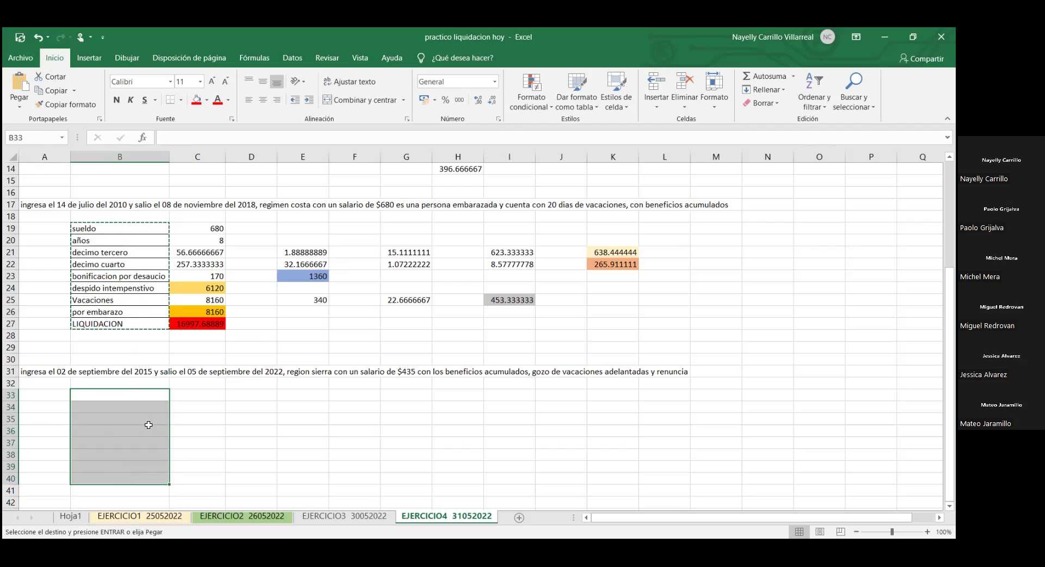
click(210, 431)
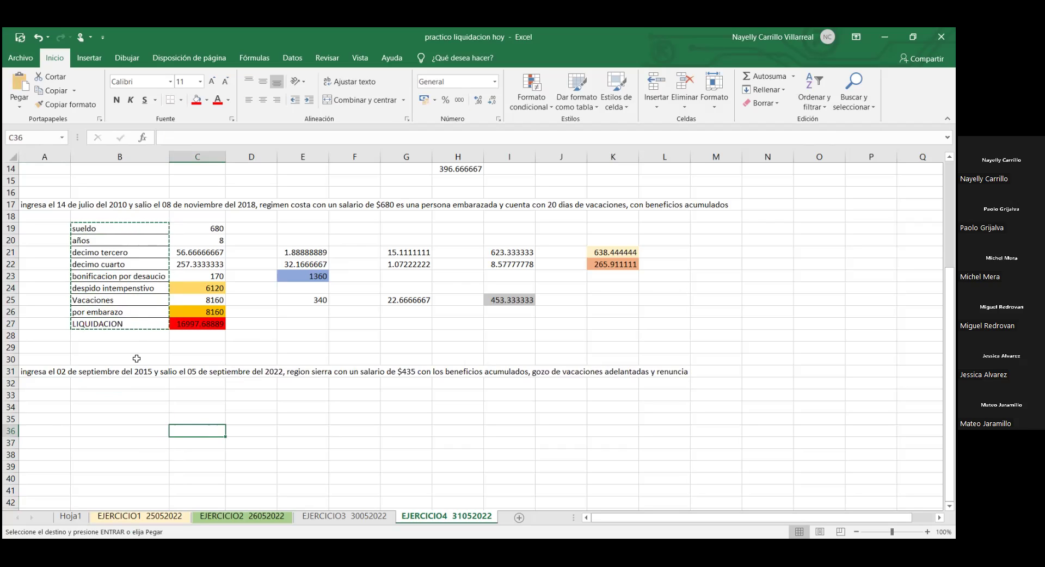
drag(136, 396, 135, 489)
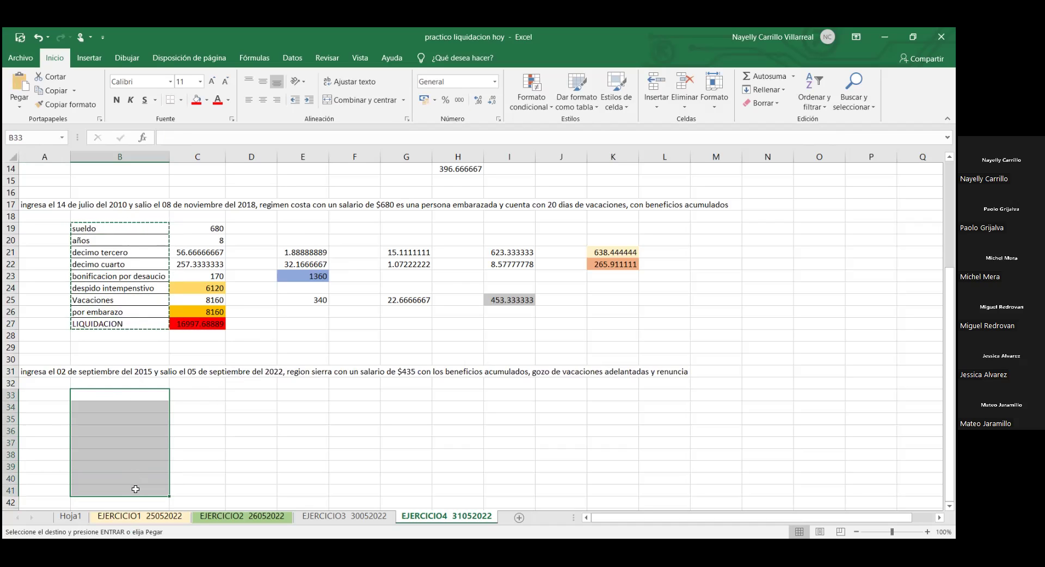
key(ctrl+v)
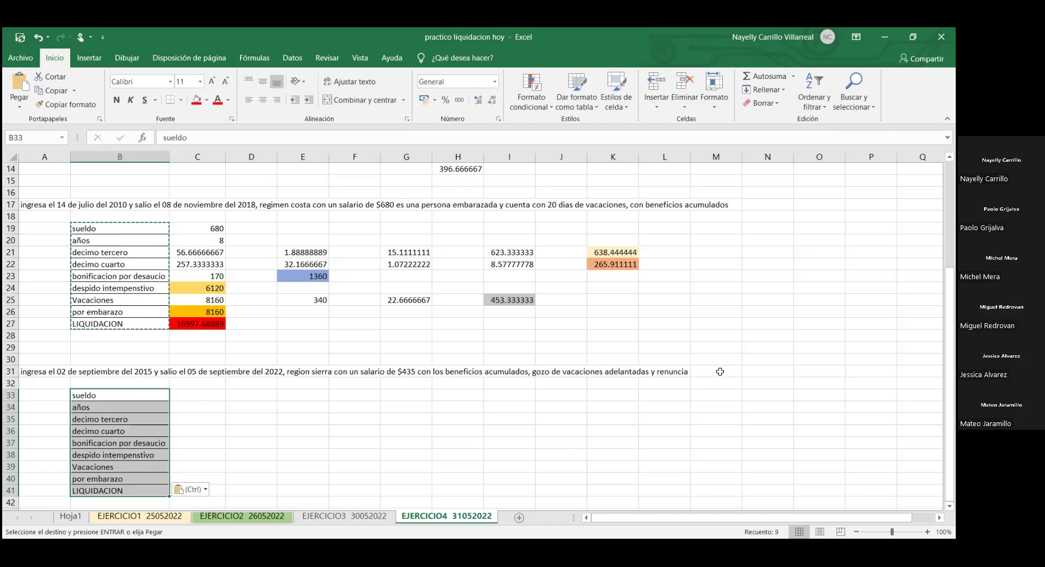
Step: Clear the por embarazo label in B40 of the third case's table
click(703, 379)
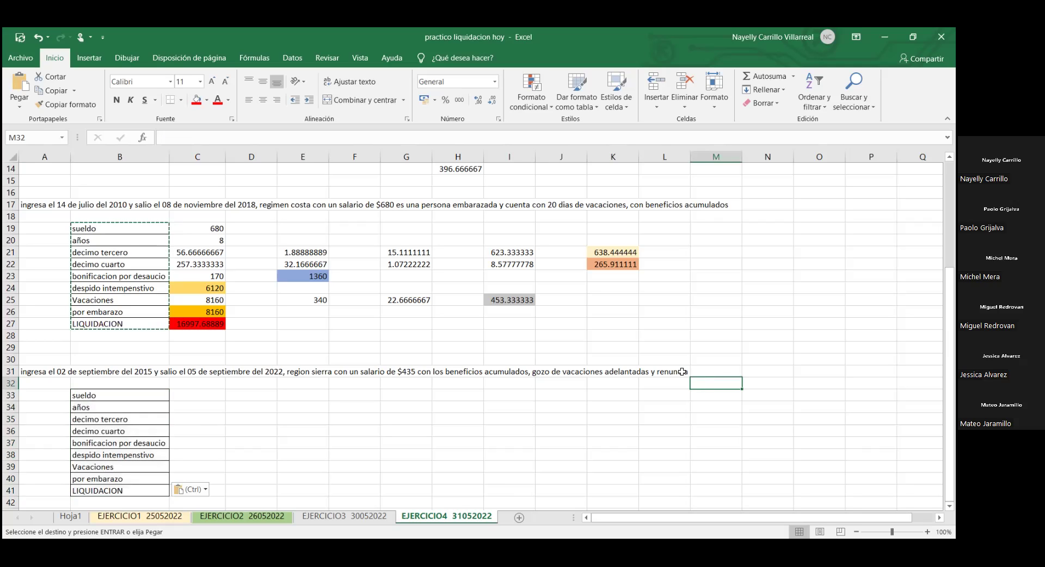
click(119, 480)
key(BackSpace)
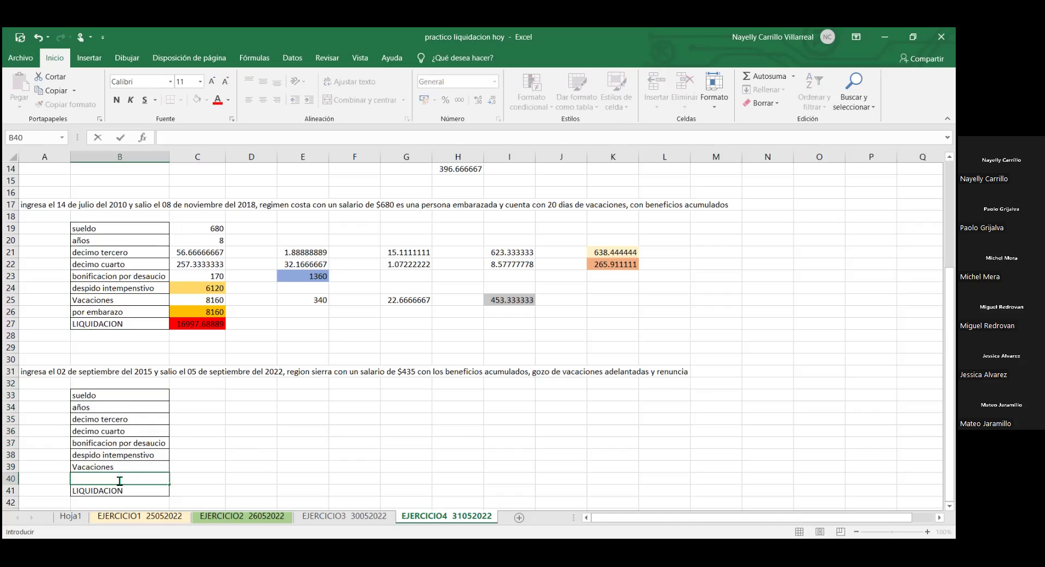
Step: Enter 435 as the sueldo in C33 and 7 as the años in C34
click(217, 396)
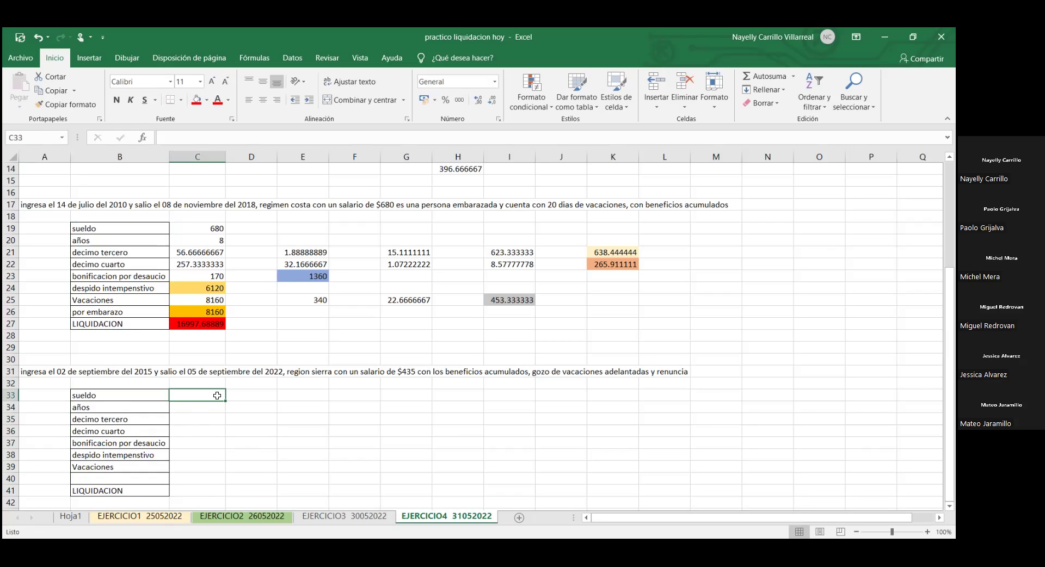
text(42)
key(BackSpace)
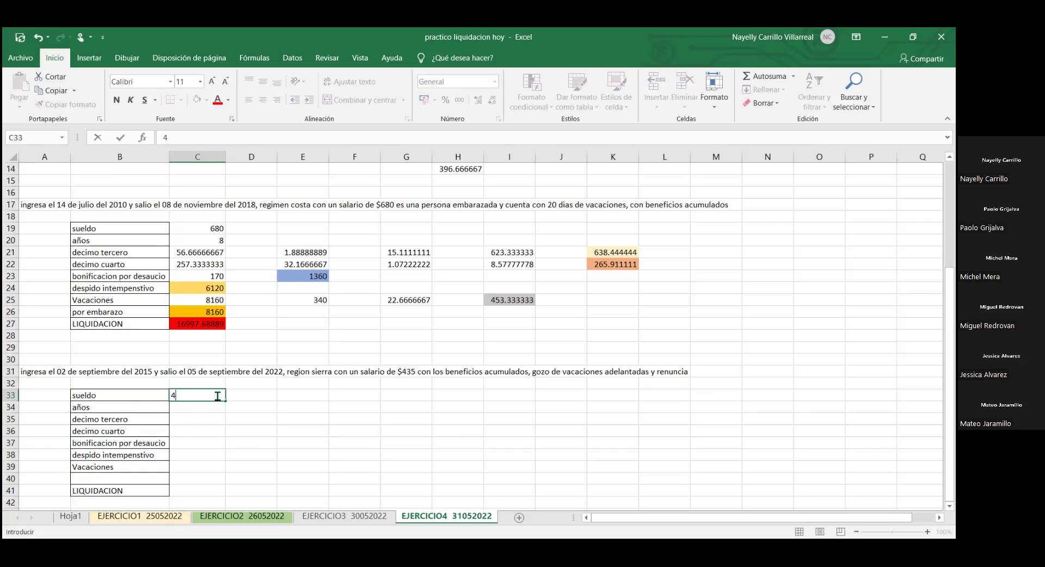
text(35)
click(194, 407)
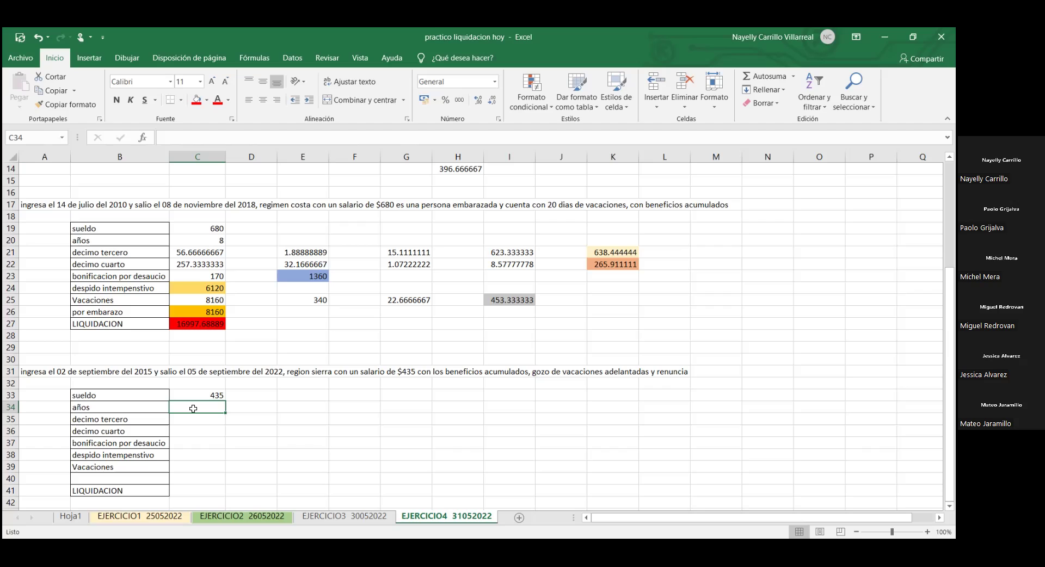
text(7)
key(Return)
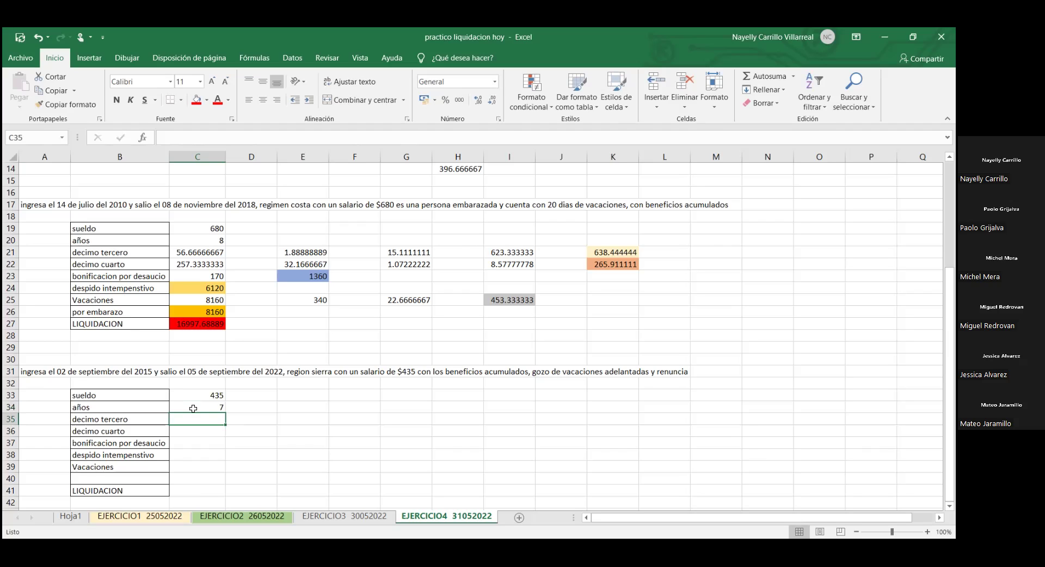
Step: Calculate the monthly decimo tercero in C35 with the formula =C33/12
text(=)
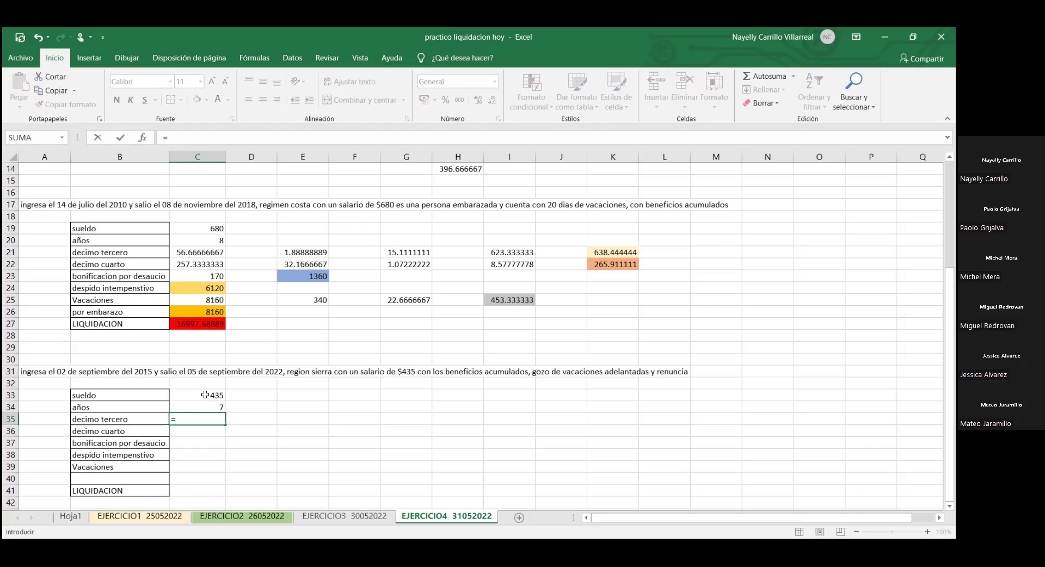
click(207, 395)
text(/12)
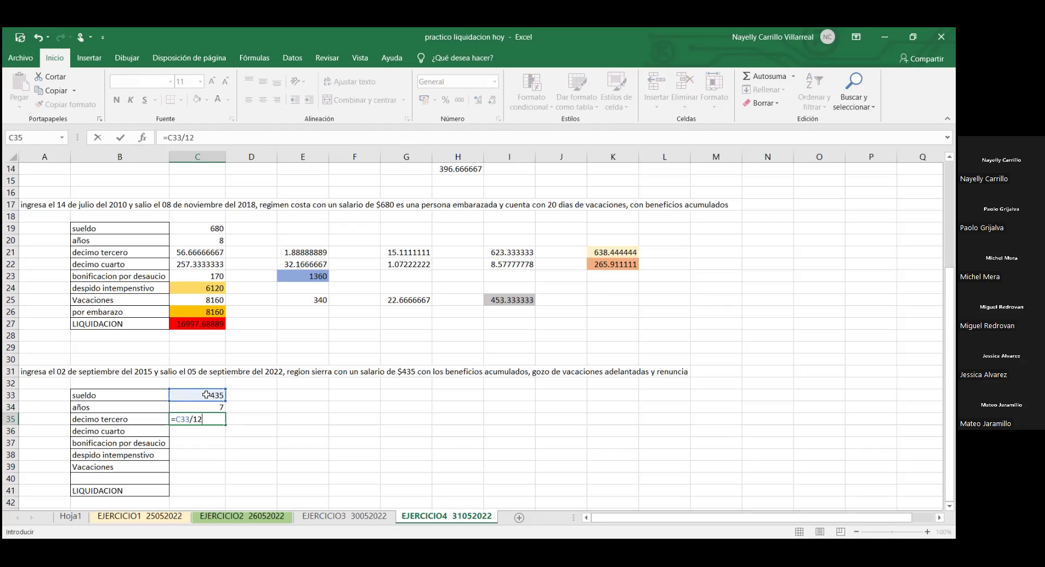
key(Return)
Step: Calculate the daily decimo tercero amount in E35 with the formula =C35/30
key(Up)
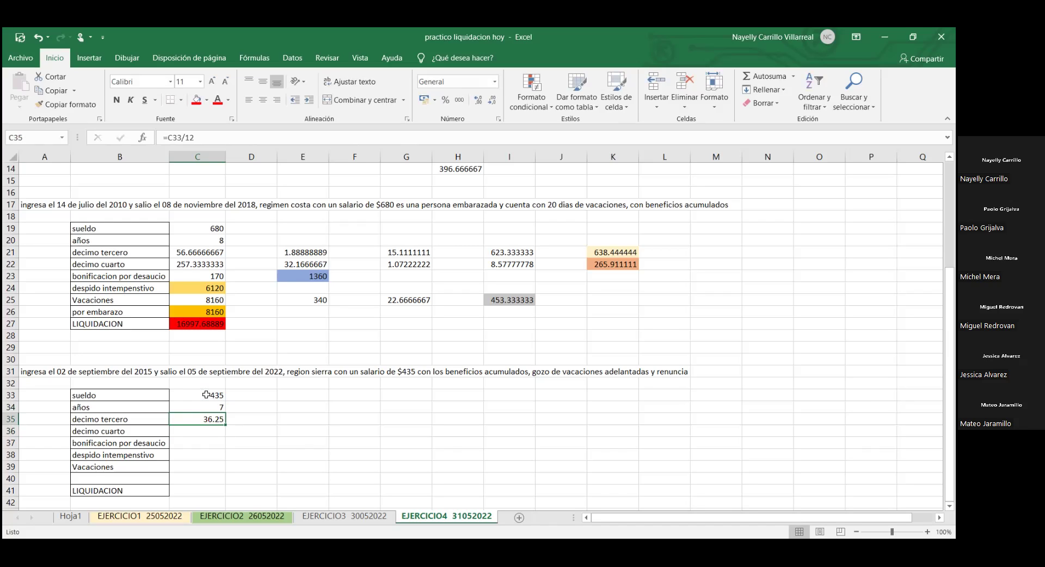
key(Right)
key(Right)
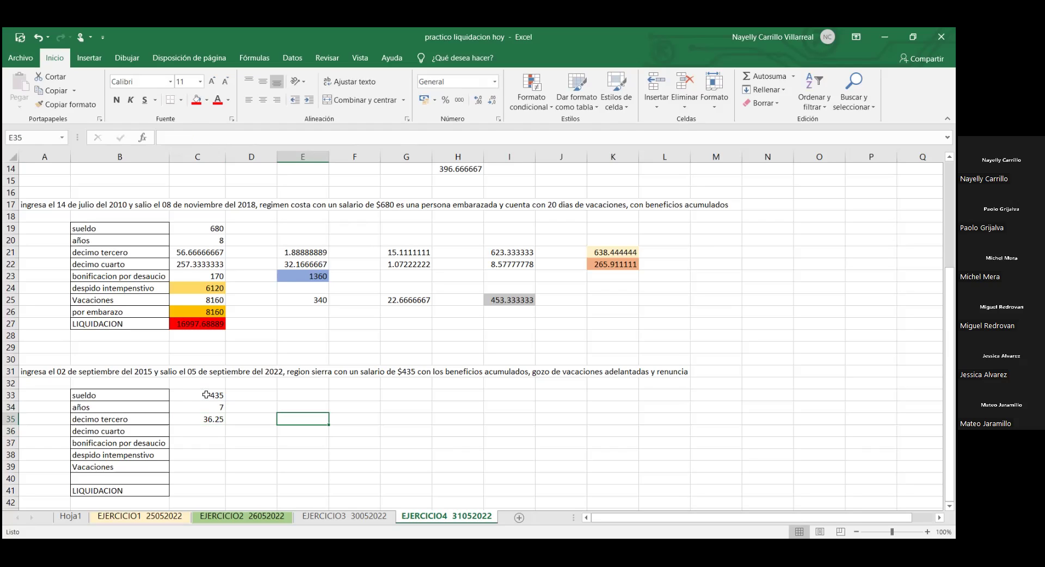
text(=)
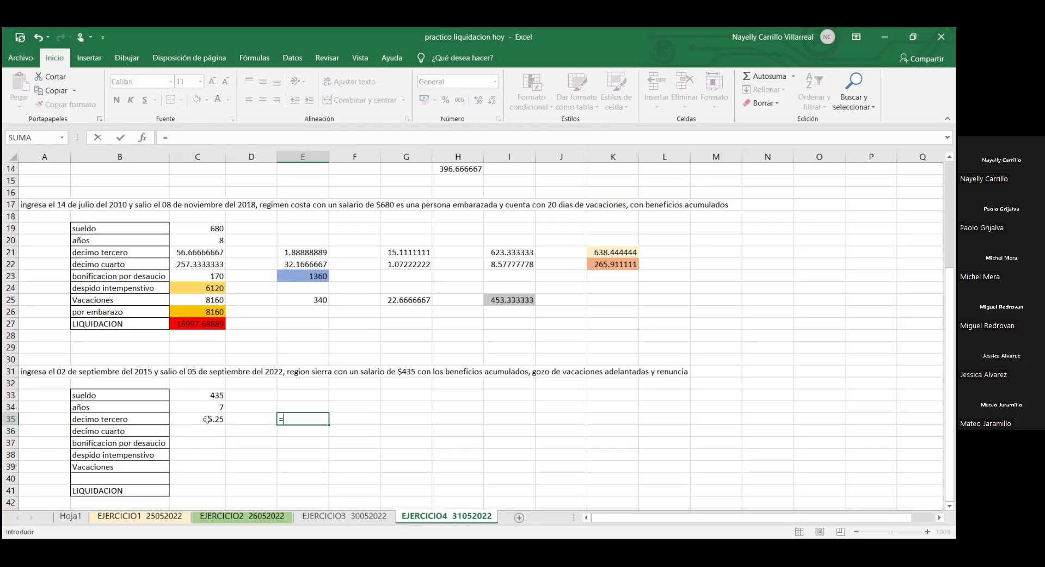
click(208, 419)
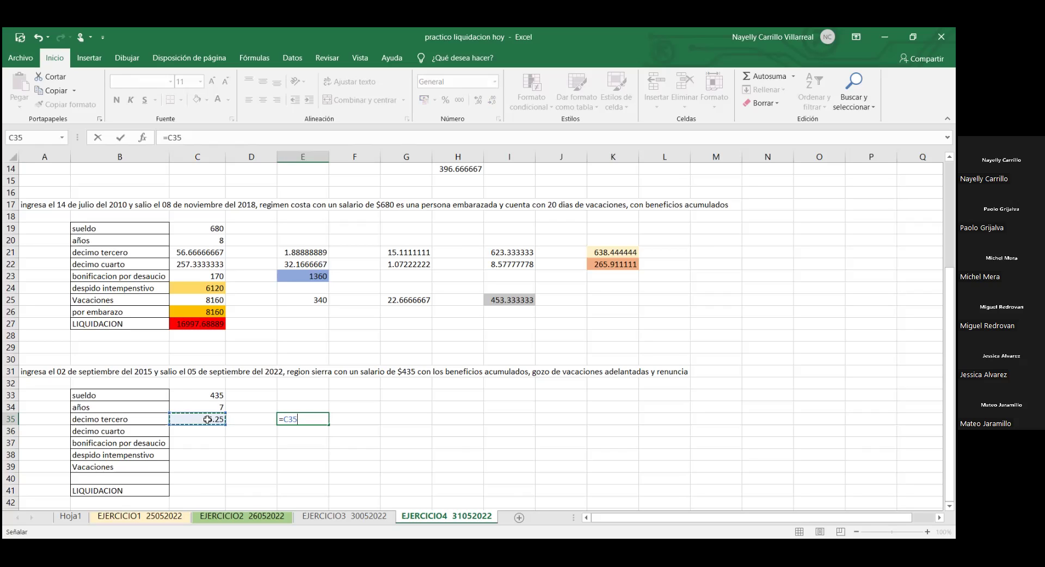
text(/30)
key(Return)
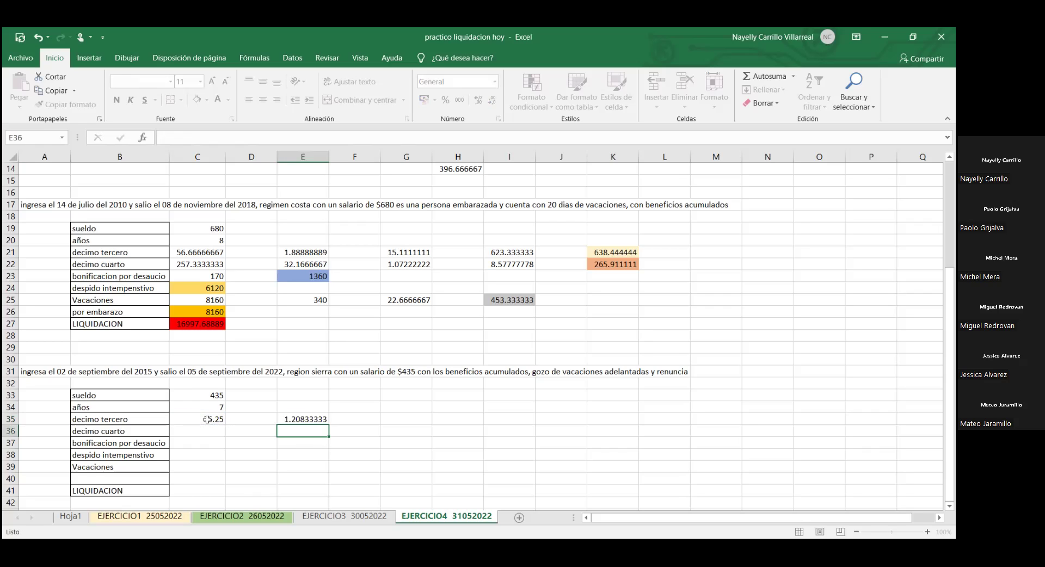
Step: Calculate the decimo tercero for 5 days in G35 with the formula =E35*5
click(417, 417)
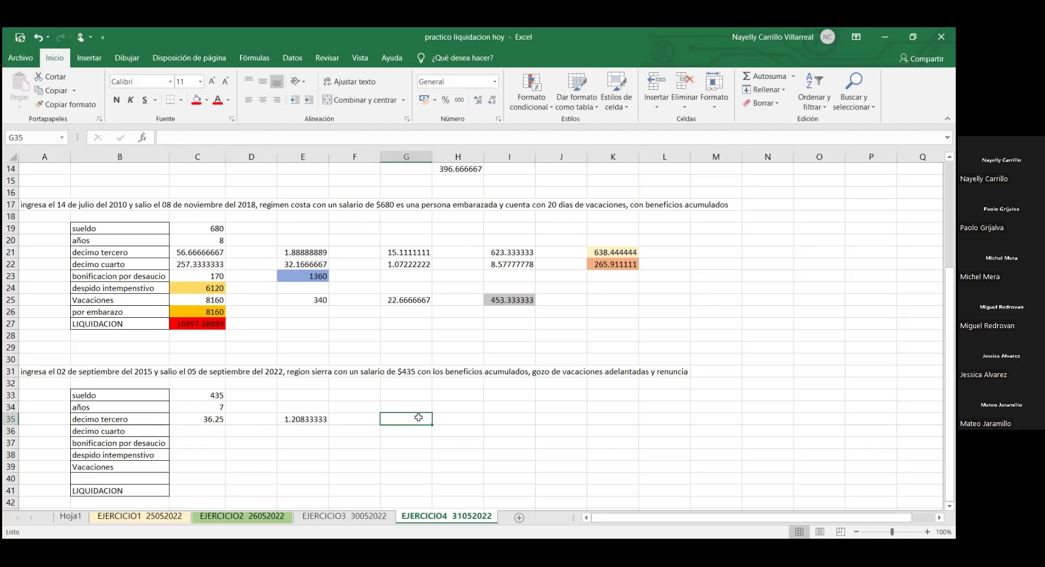
text(=)
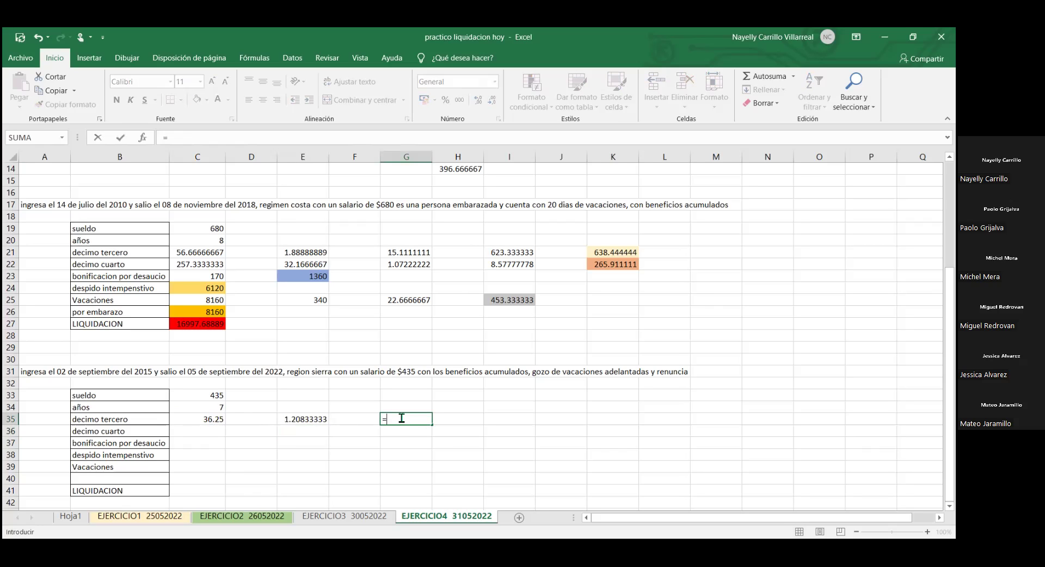
click(314, 416)
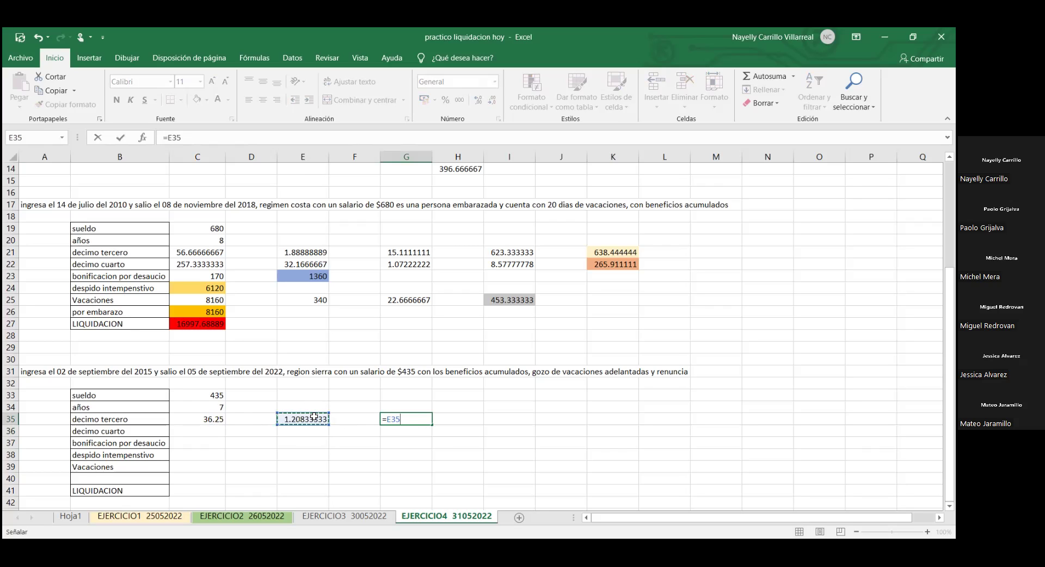
text(*5)
key(Return)
Step: Calculate the decimo tercero for 9 months in I35 with the formula =C35*9
key(Up)
key(Right)
key(Right)
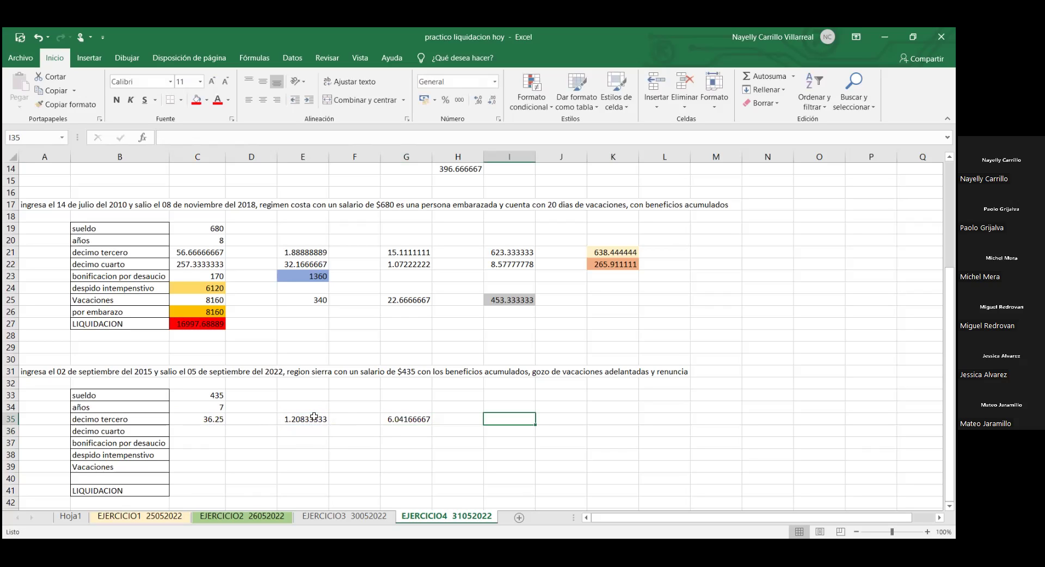
text(=)
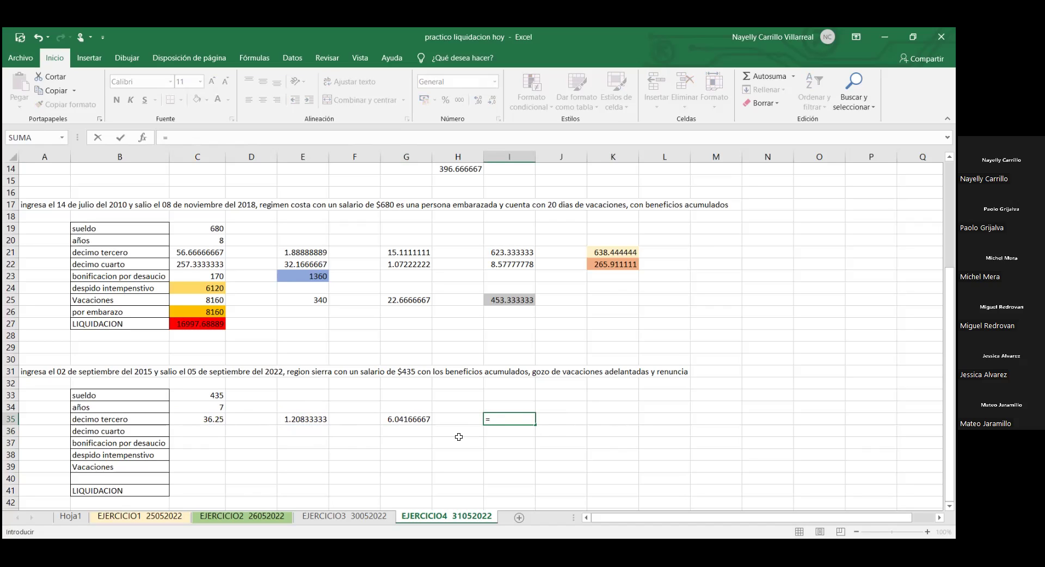
click(193, 419)
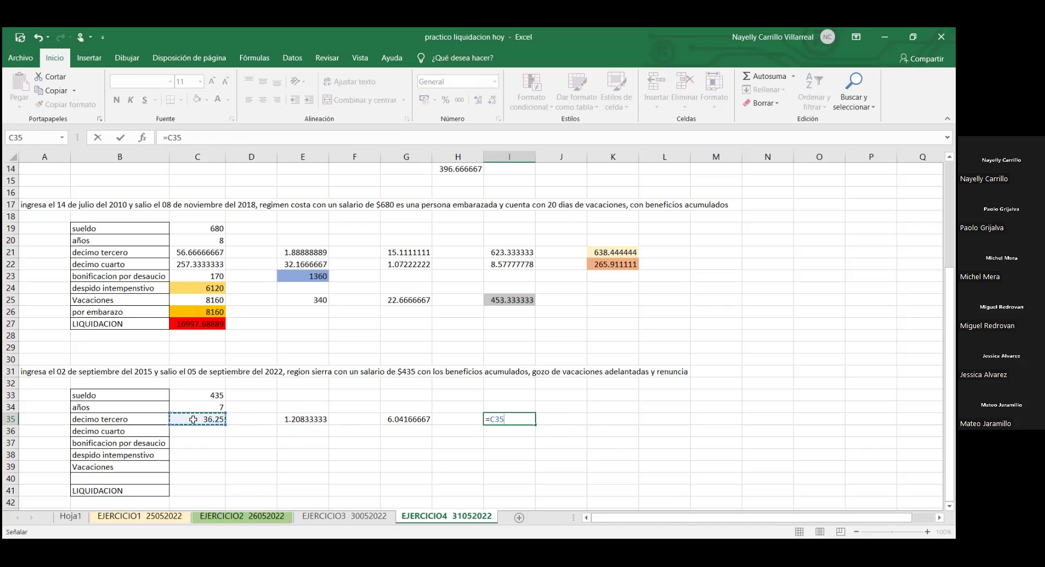
text(*)
text(9)
key(Return)
Step: Add the months and days amounts of the decimo tercero in K35 with the formula =I35+G35
key(Up)
key(Right)
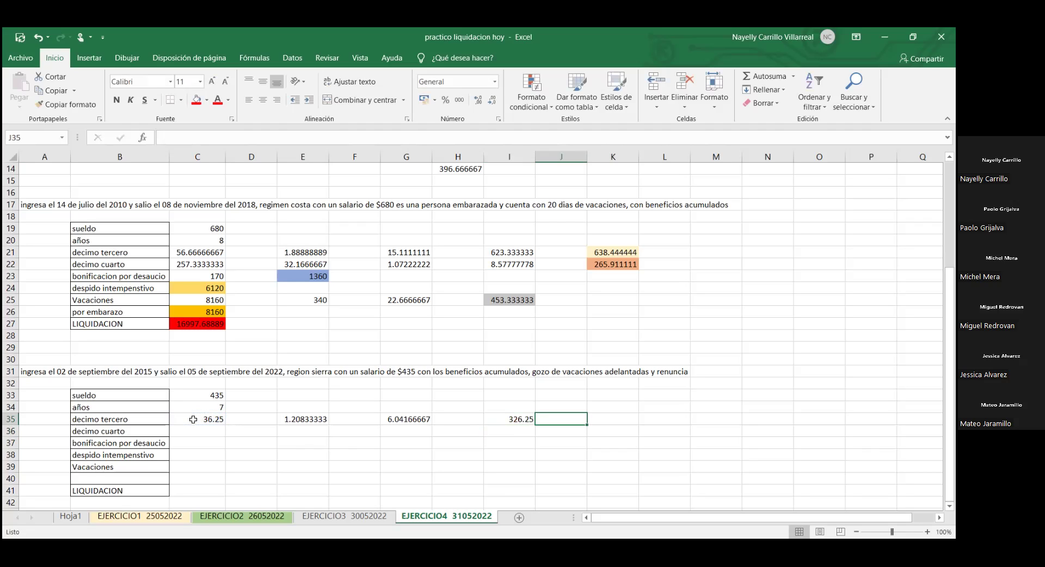
key(Right)
text(=)
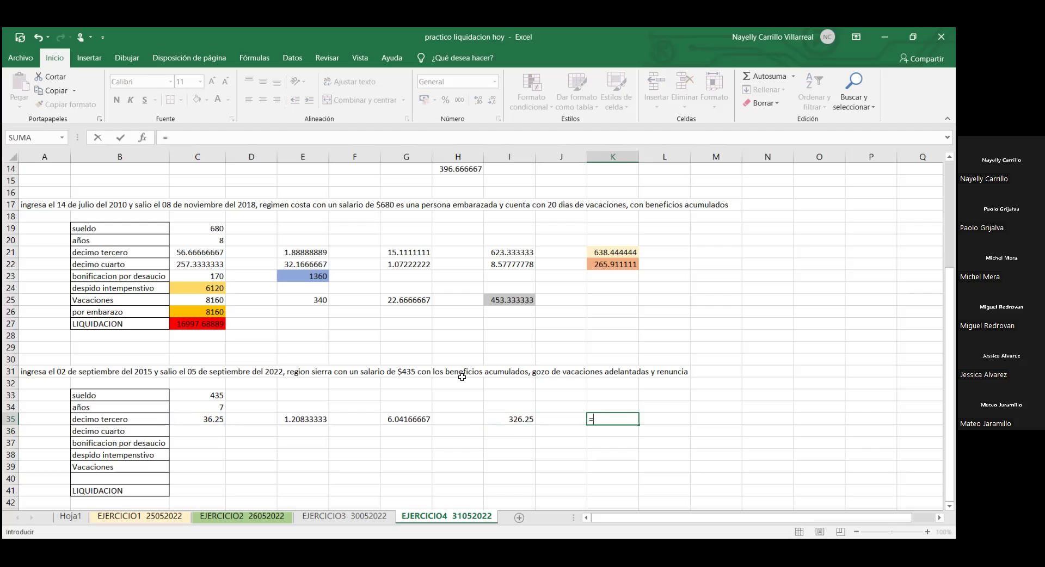
click(525, 418)
text(+)
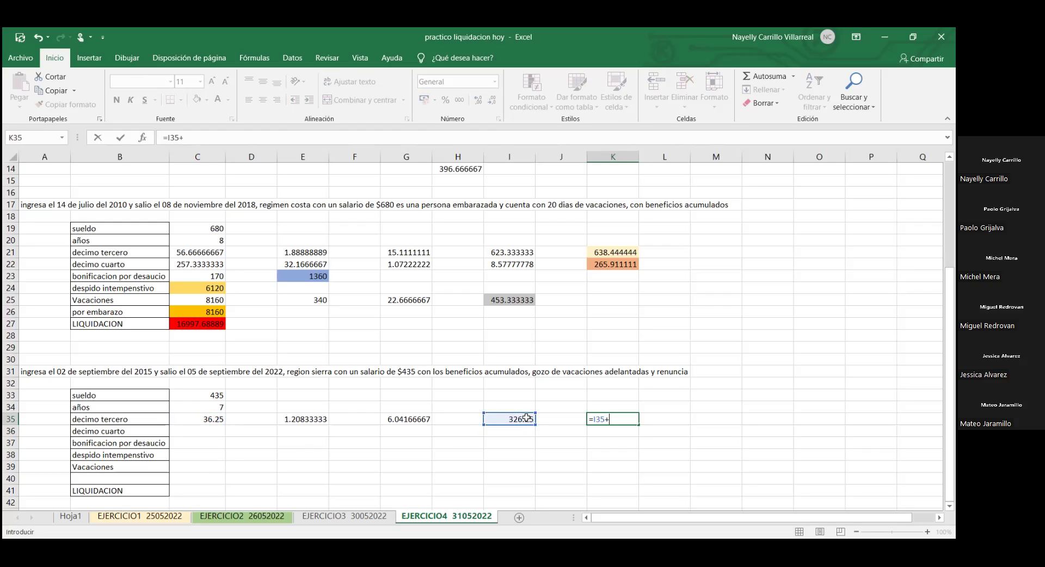
click(401, 418)
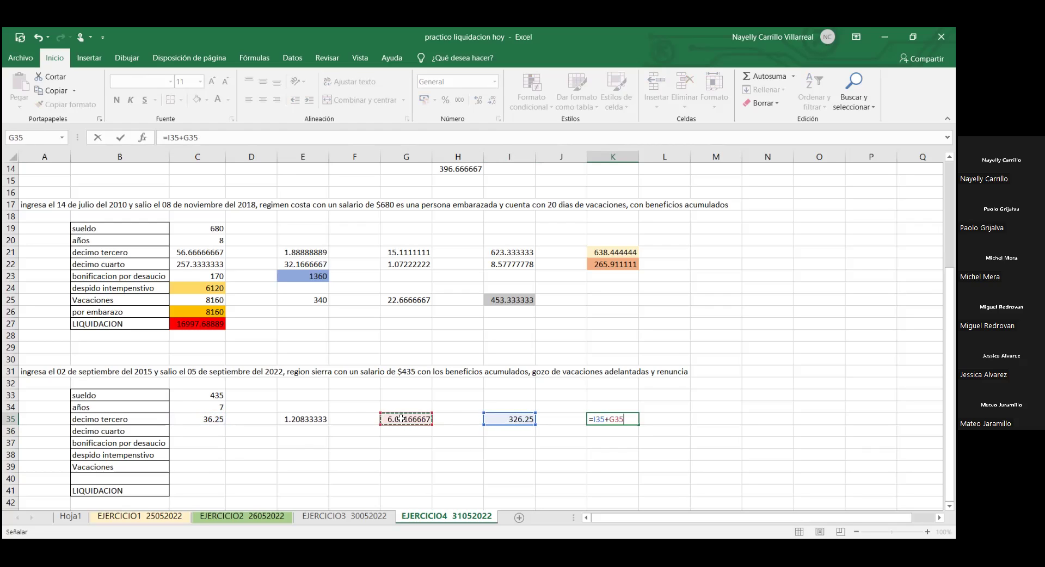
key(Return)
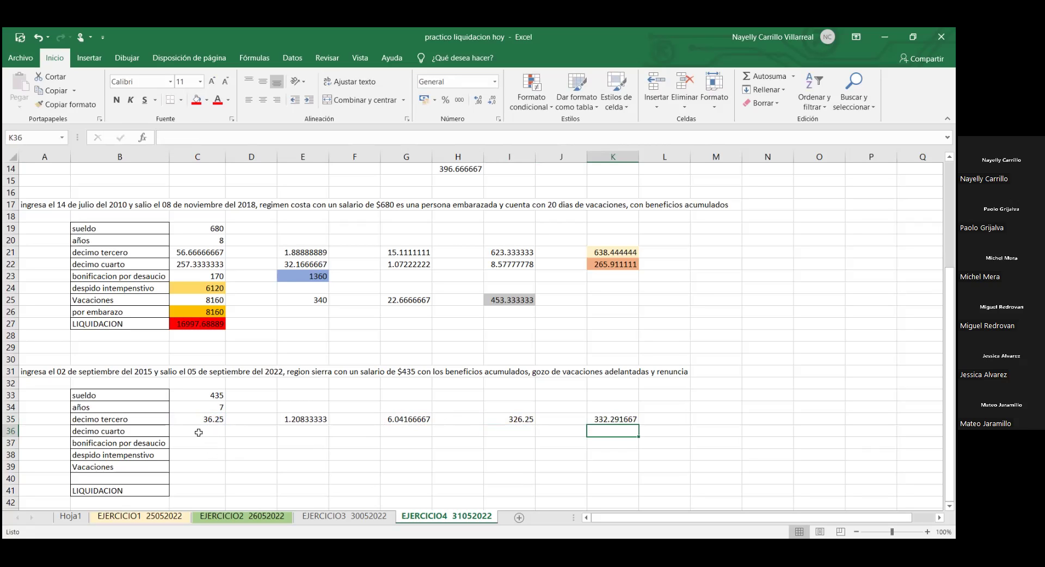
Step: Calculate the decimo cuarto for 1 month in C36 with the formula =425/12*1
click(199, 432)
text(=)
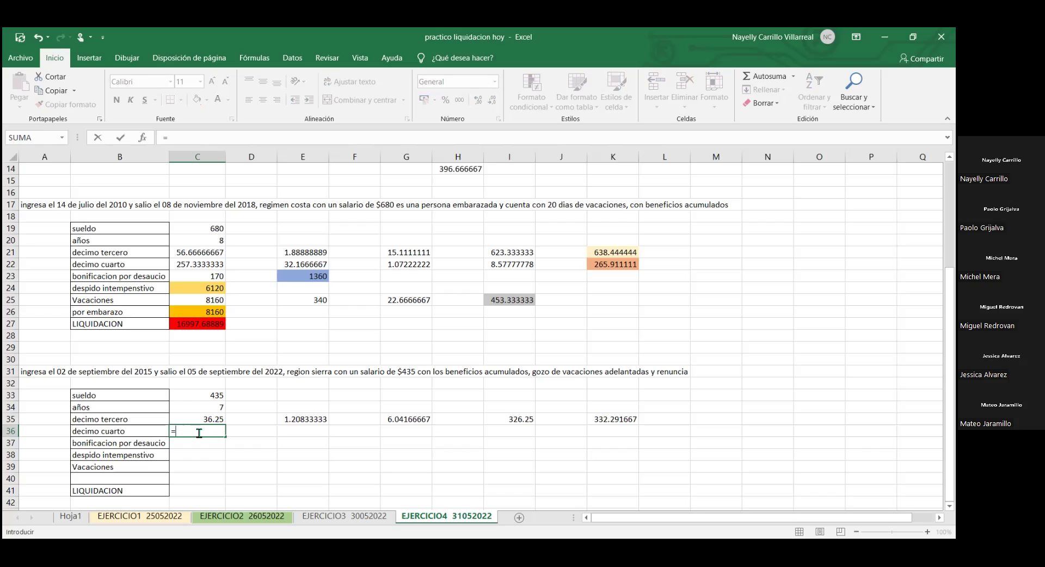
text(425)
text(/12*)
text(1)
key(Return)
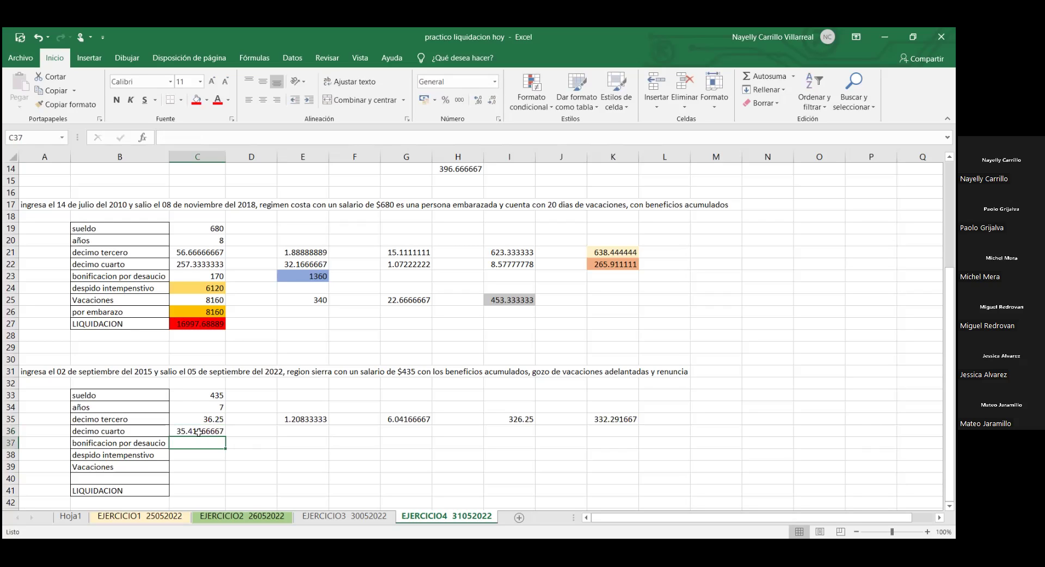
Step: Calculate the monthly decimo cuarto in E36 with the formula =425/12
click(291, 432)
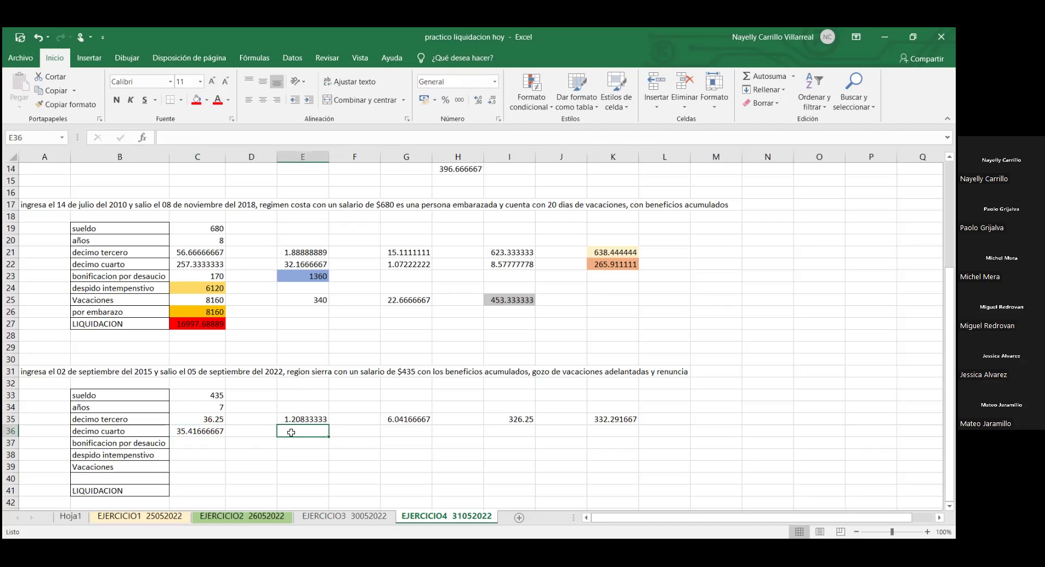
text(=)
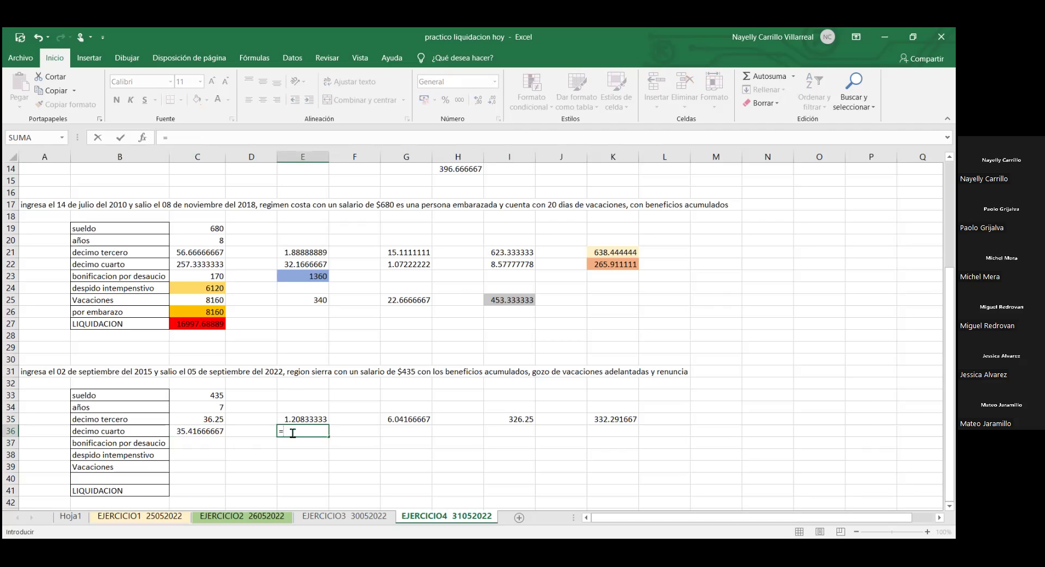
text(425/12)
key(Return)
Step: Calculate the daily decimo cuarto amount in G36 with the formula =E36/30
key(Up)
key(Right)
key(Right)
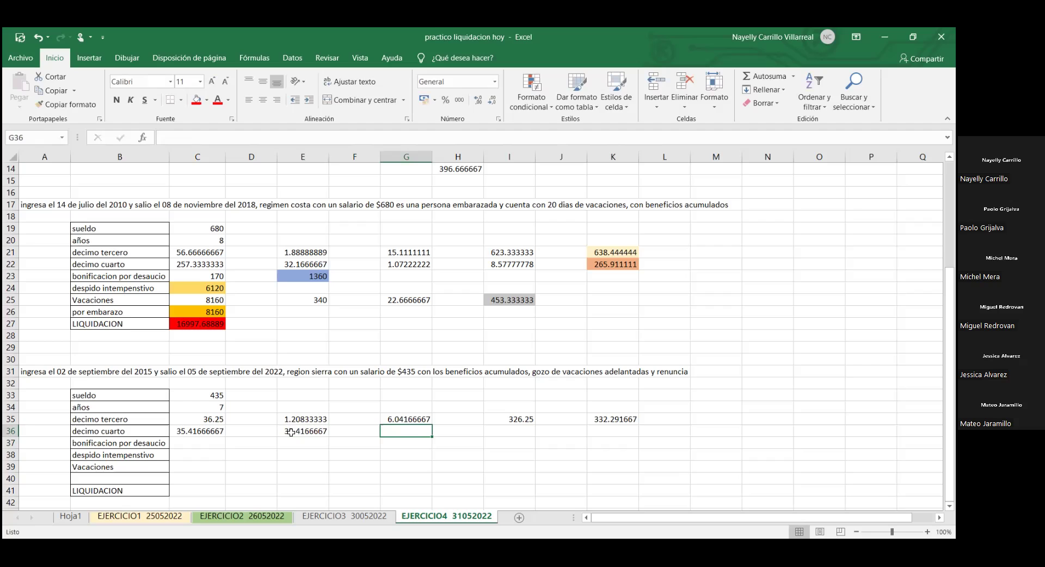
text(=)
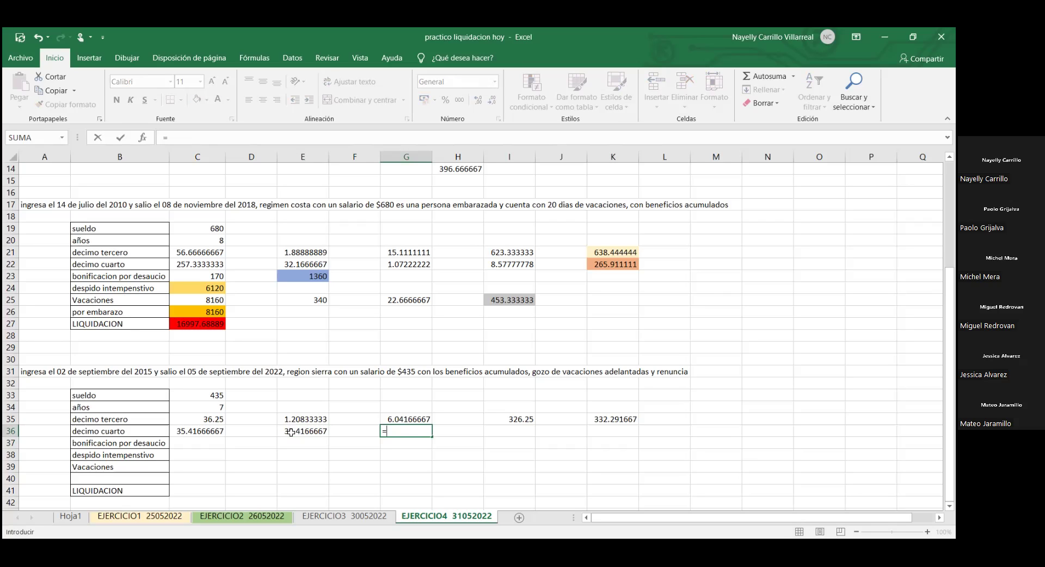
click(291, 433)
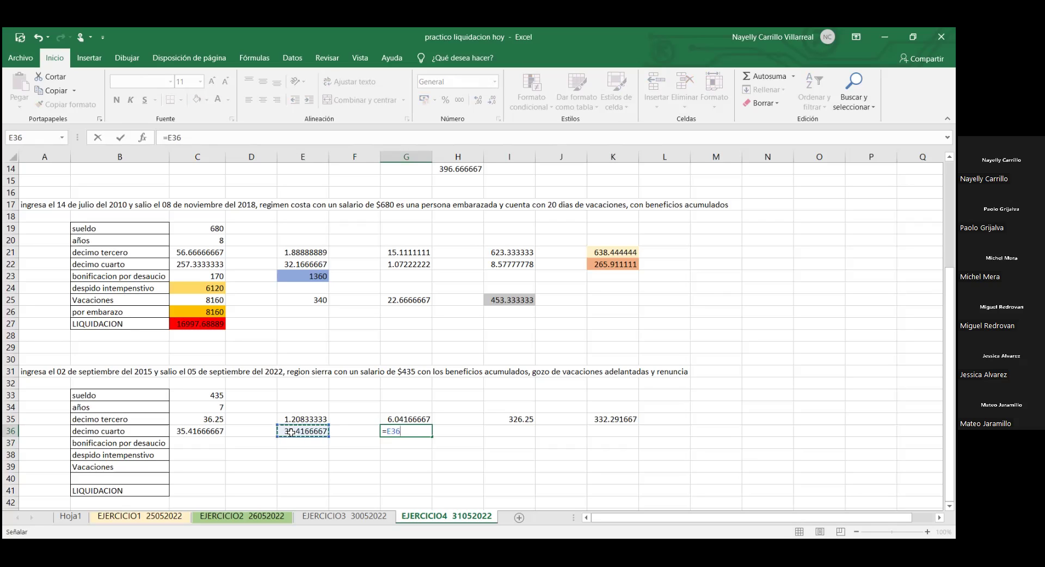
text(/3)
key(Return)
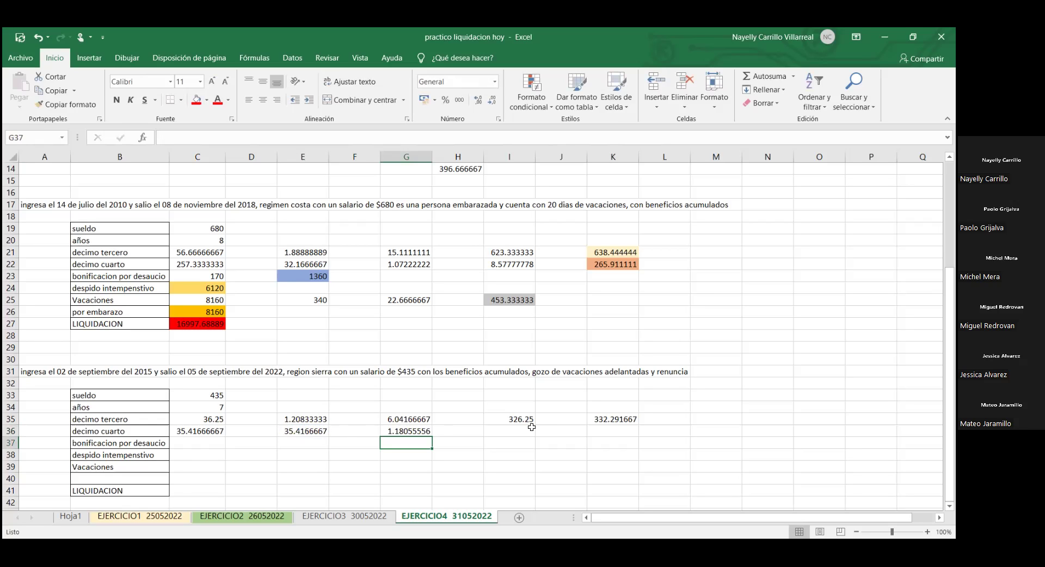
Step: Calculate the decimo cuarto for 5 days in I36 with the formula =G36*5
click(532, 429)
text(=)
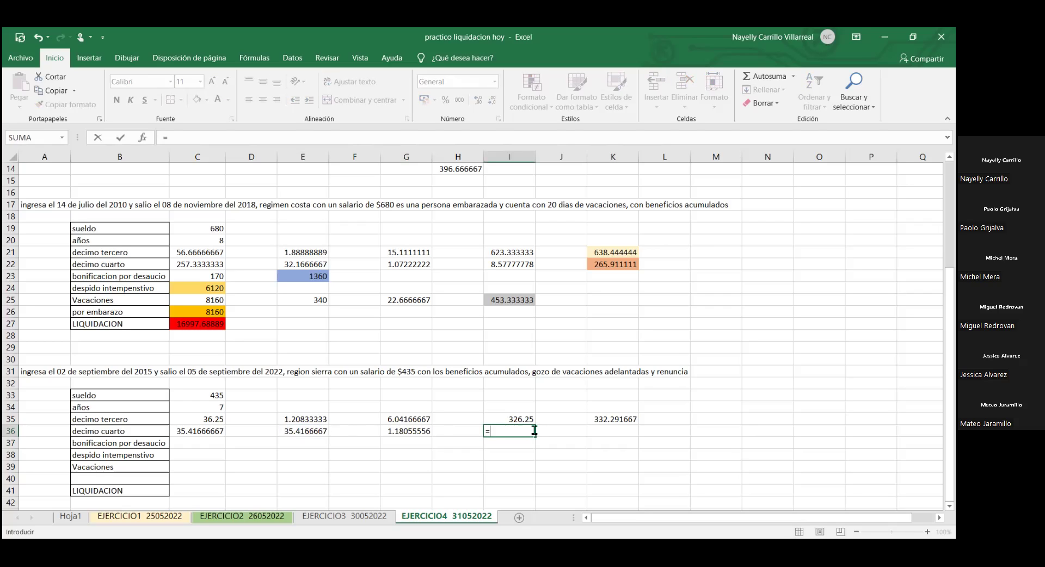
click(426, 430)
text(*)
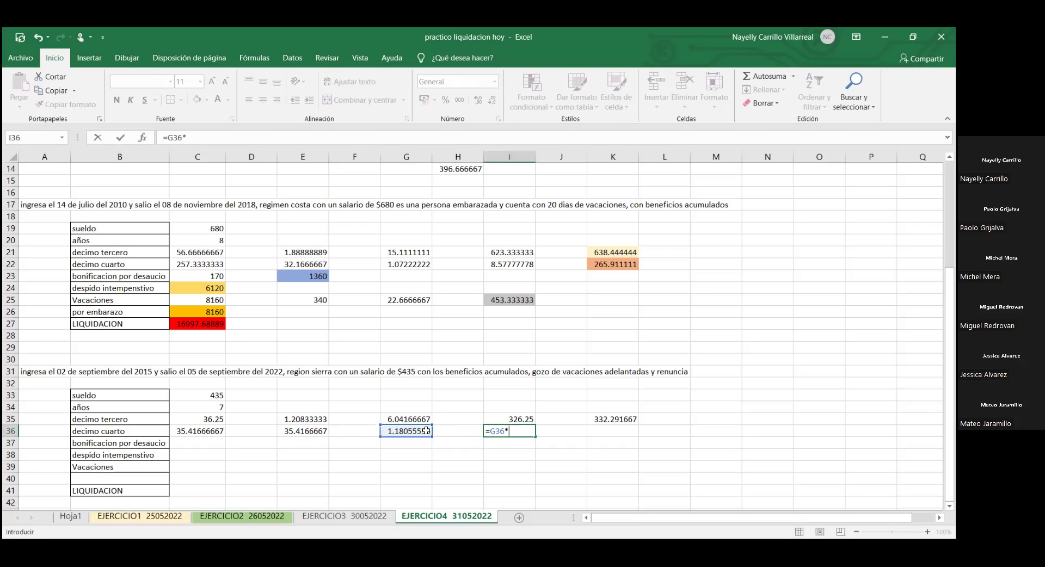
text(5)
key(Return)
Step: Add the days and month amounts of the decimo cuarto in K36 with the formula =I36+C36
key(Up)
key(Right)
key(Right)
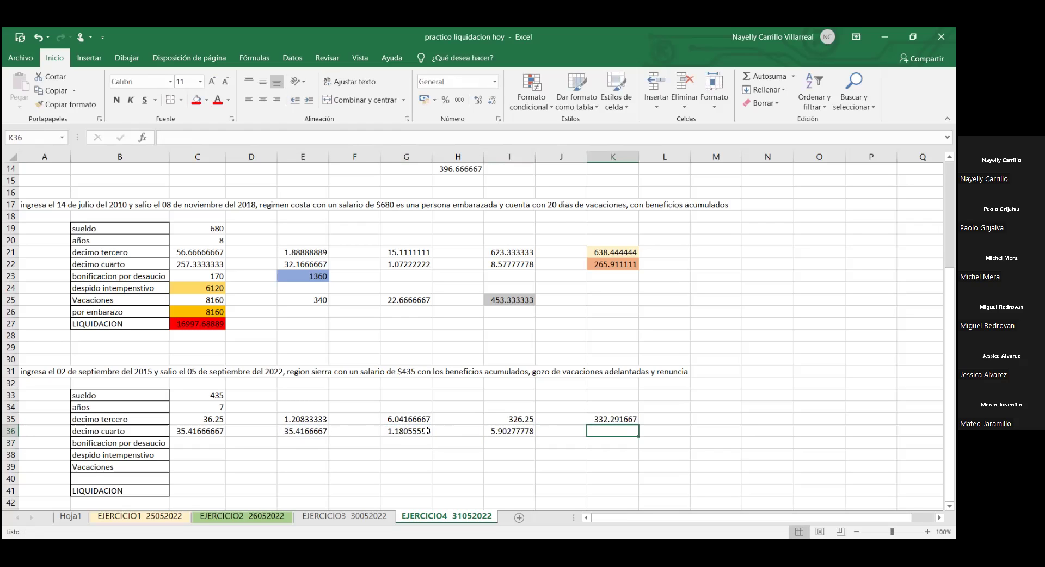
text(=)
click(521, 431)
text(+)
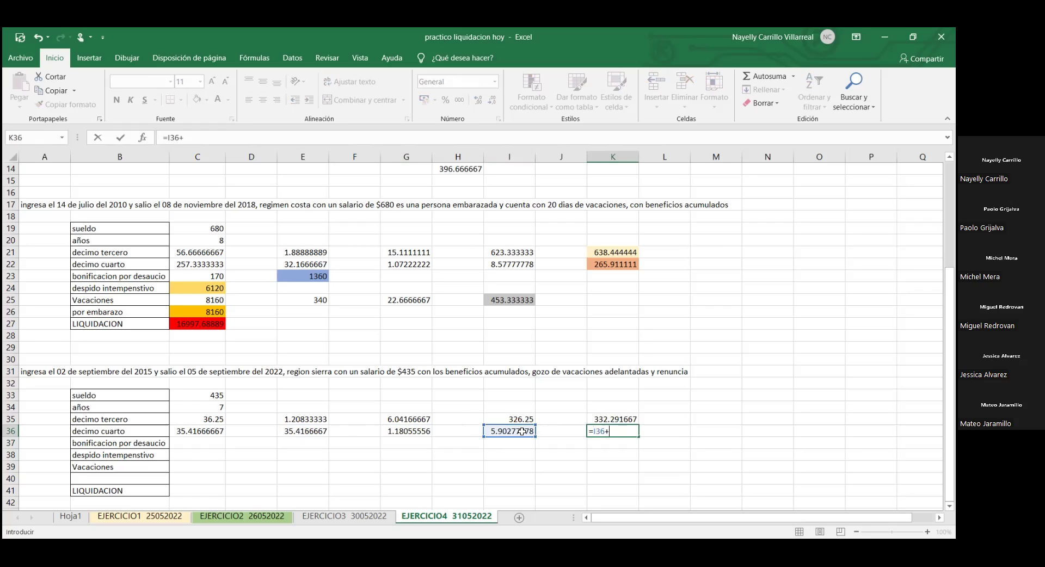
click(181, 432)
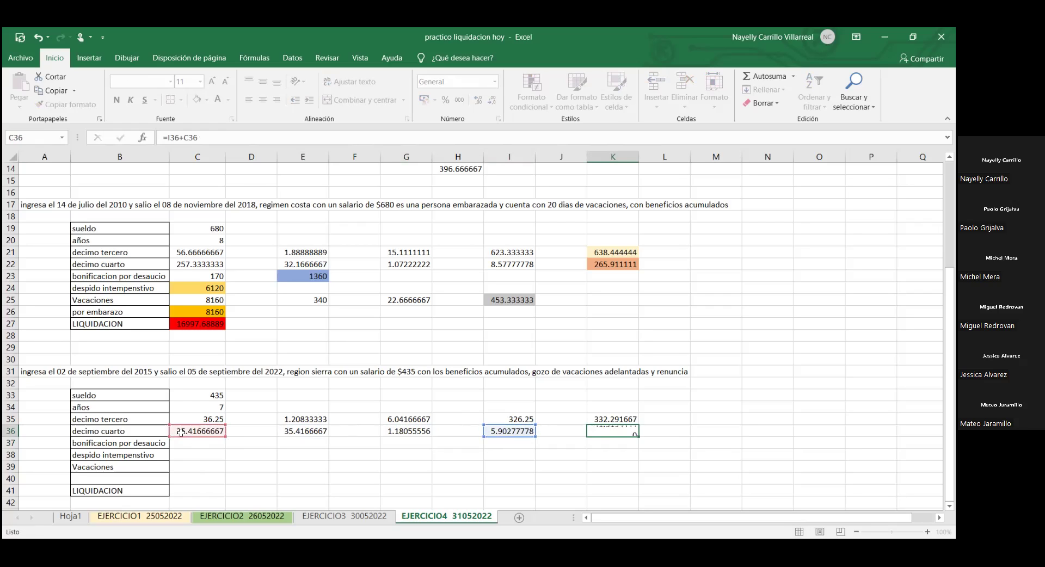
key(Return)
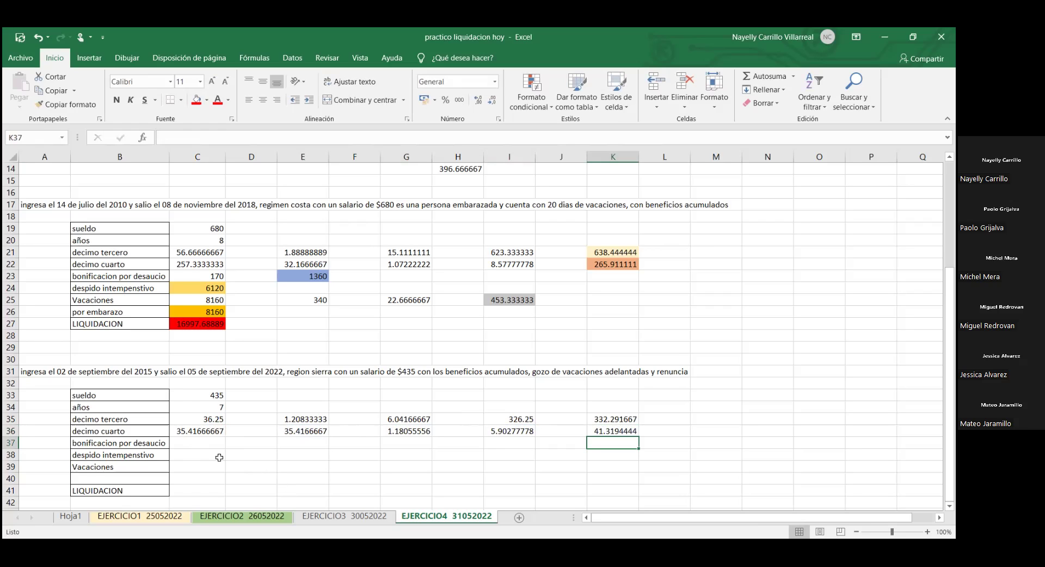
Step: Calculate the bonificacion por desaucio in C37 as 25% of the sueldo with the formula =C33*25%
click(191, 441)
text(=)
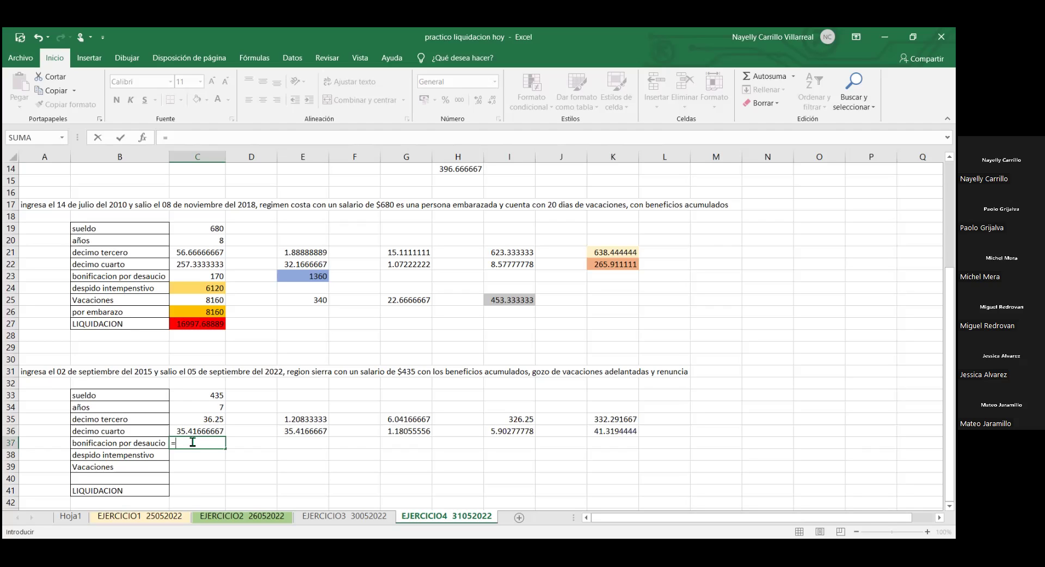
click(218, 393)
text(*25)
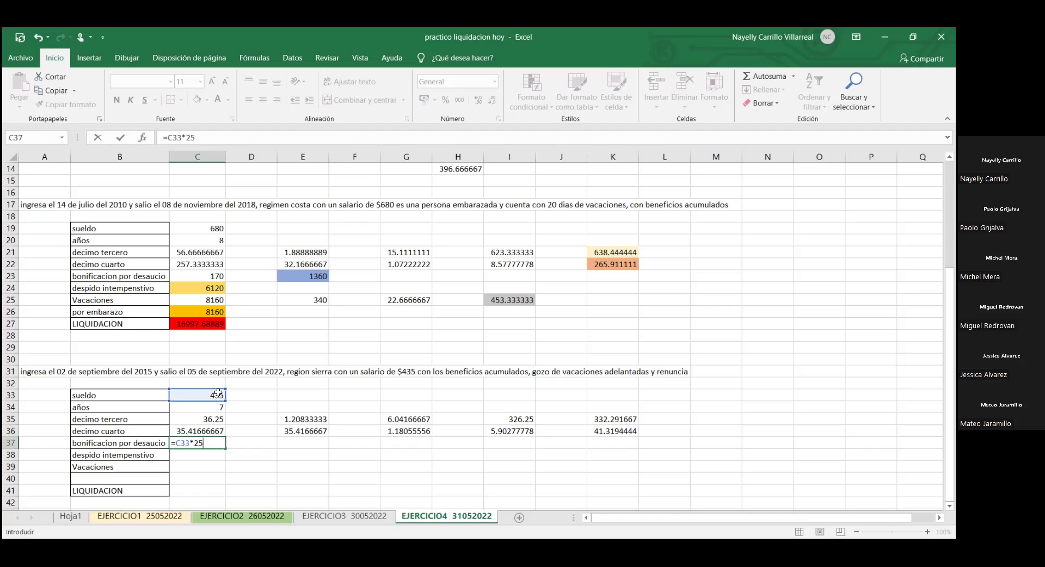
key(Return)
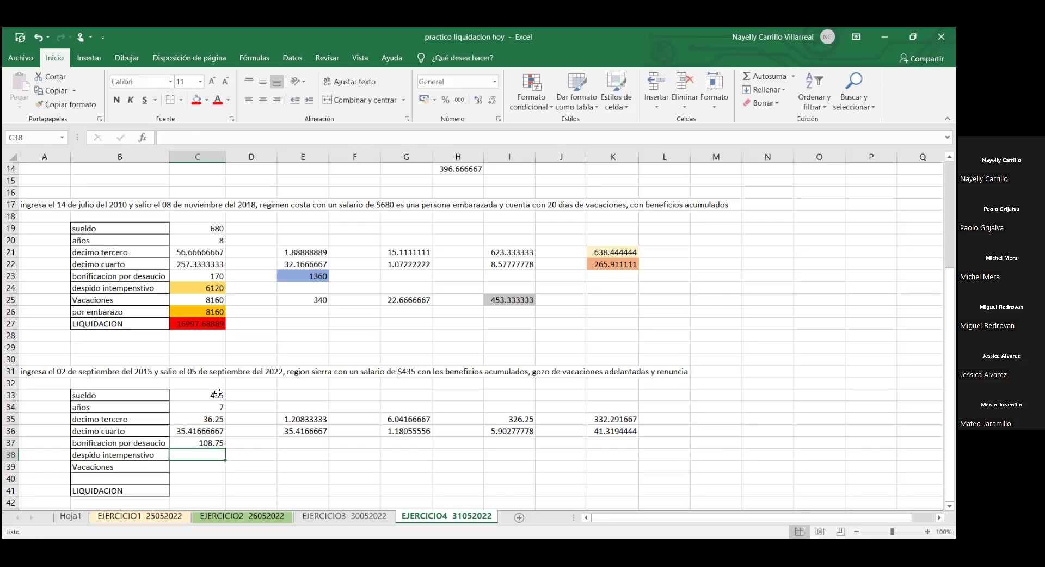
Step: Calculate the bonificacion por desaucio for 7 years in E37 with the formula =C37*7
click(304, 446)
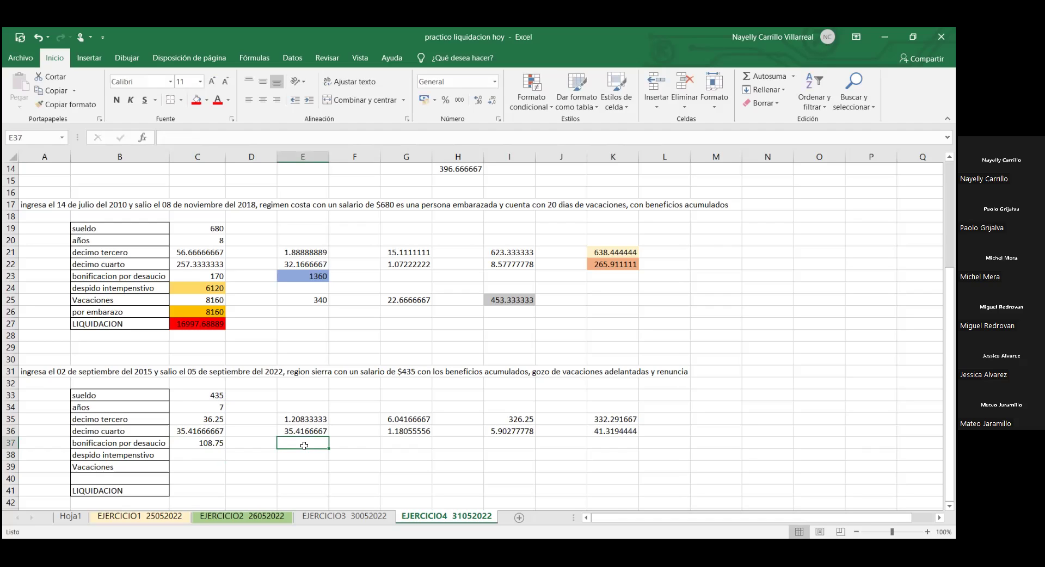
text(=)
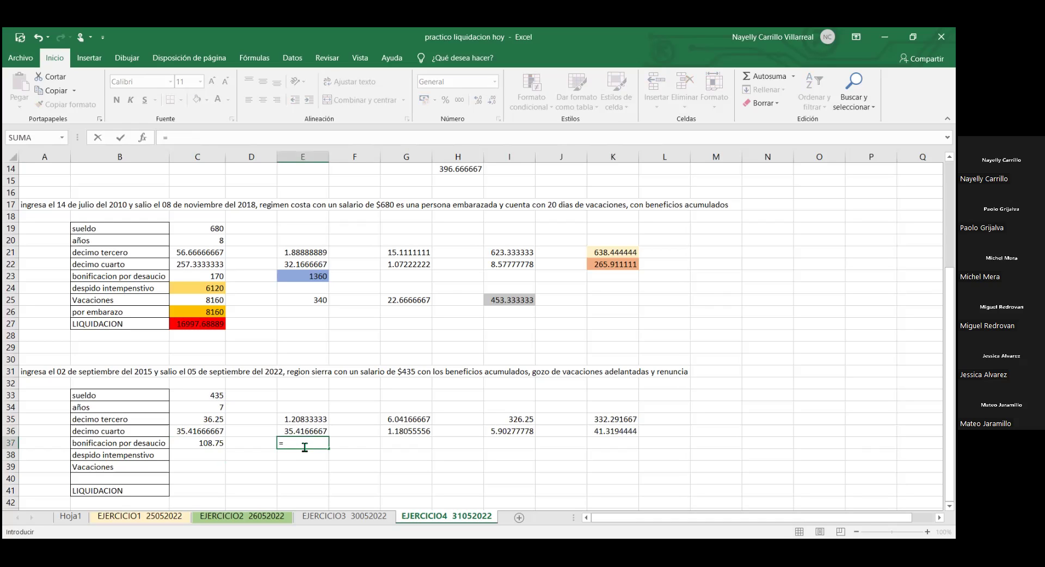
click(188, 442)
text(*7)
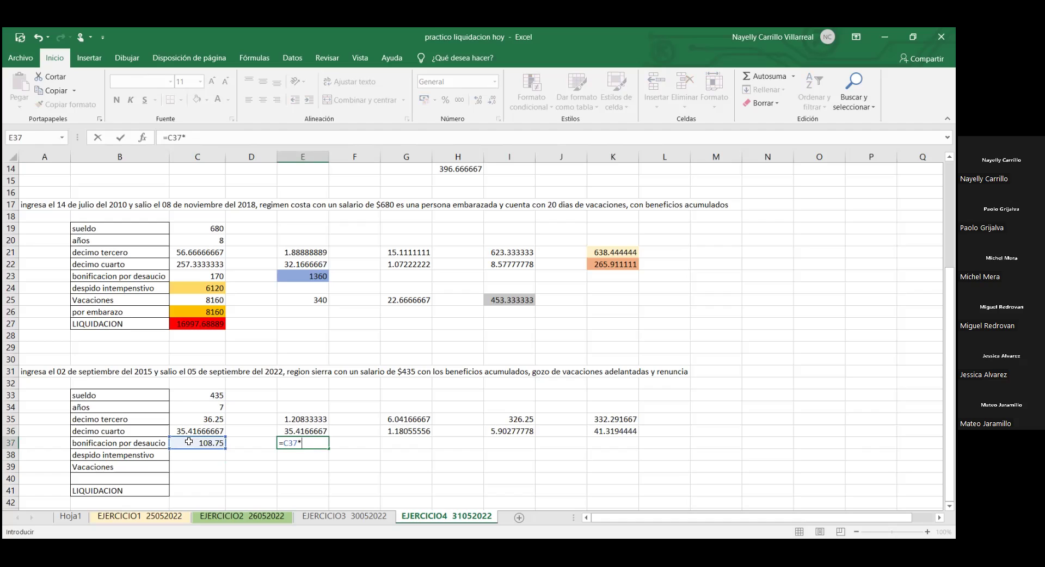
key(Return)
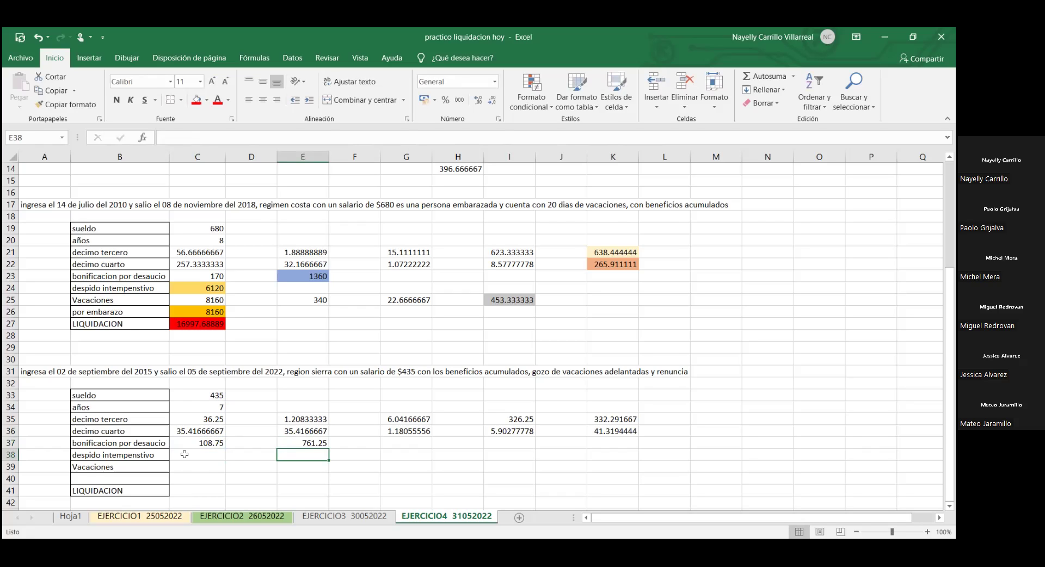
Step: Examine how the earlier renuncia cases are settled on the EJERCICIO3 30052022 sheet, and return to the Vacaciones cell in EJERCICIO4
click(185, 455)
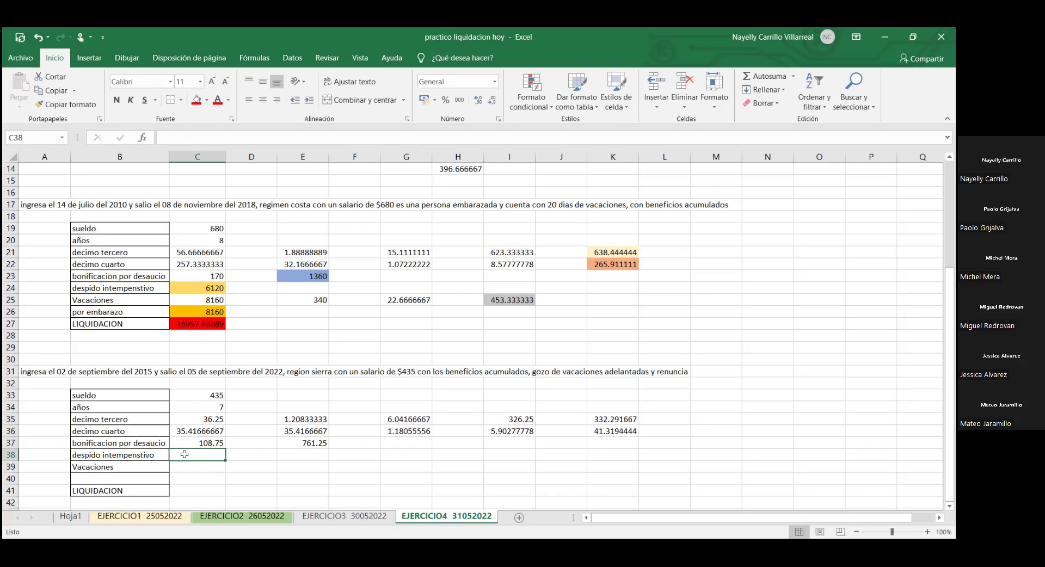
click(187, 467)
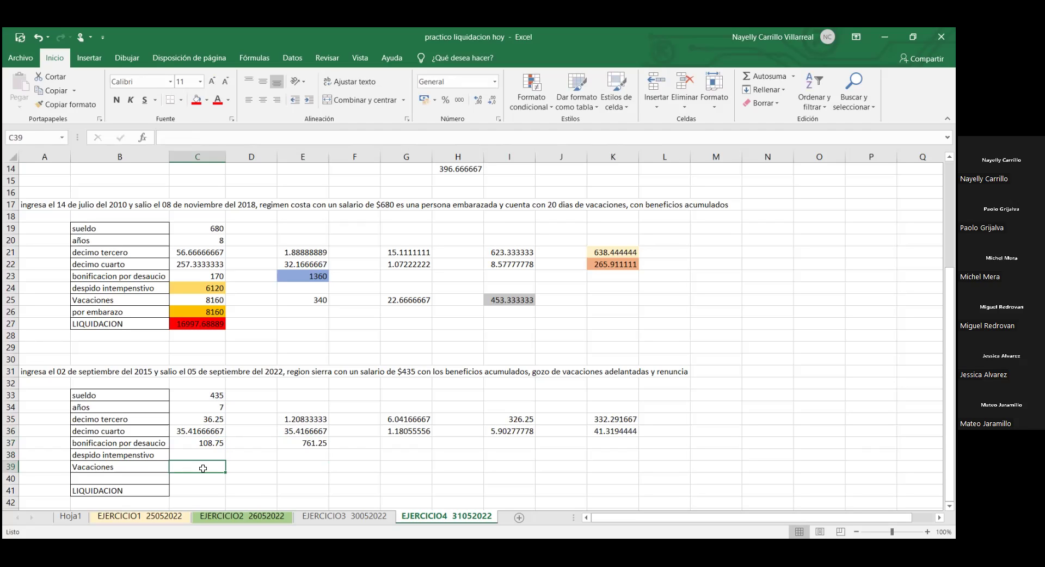
click(351, 517)
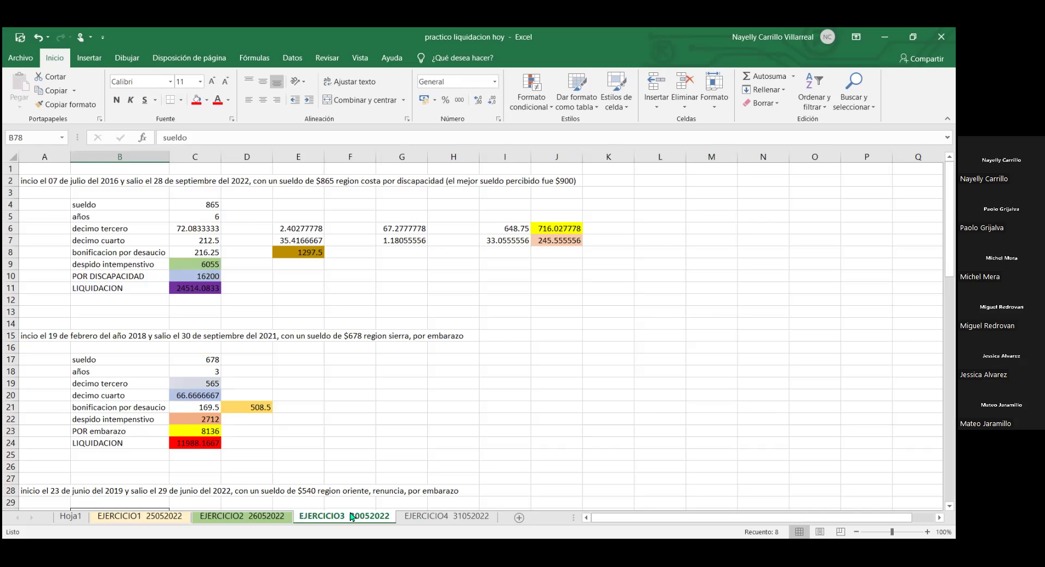
scroll(352, 517, down, 3)
scroll(352, 517, down, 4)
scroll(352, 516, down, 1)
scroll(352, 517, down, 1)
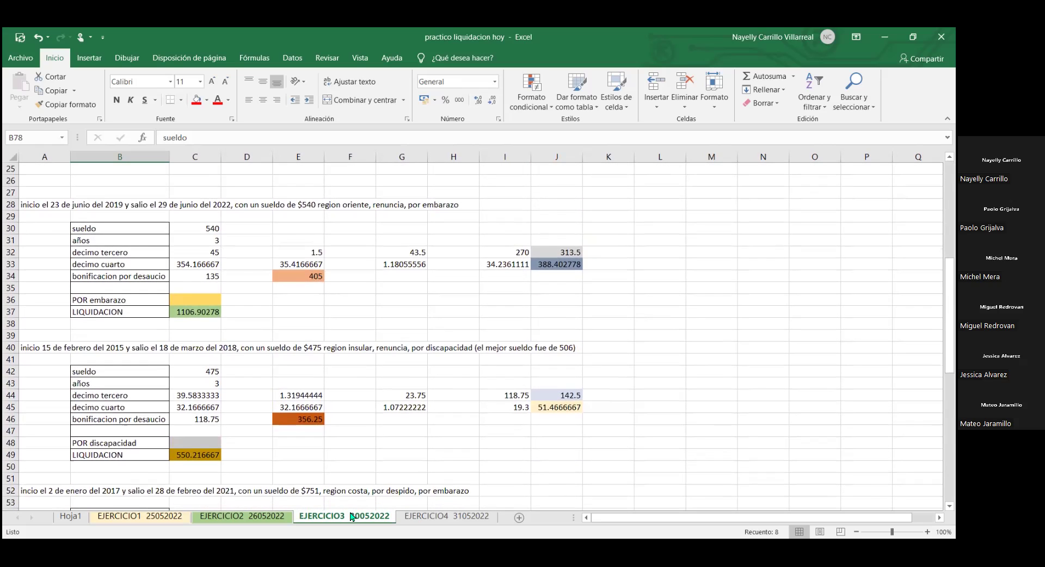
click(421, 520)
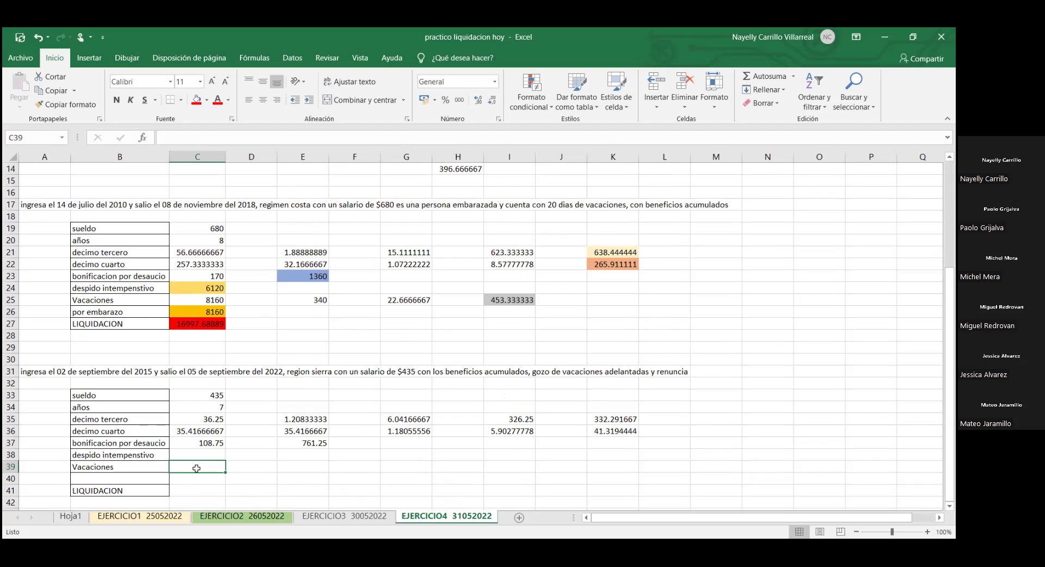
text(=)
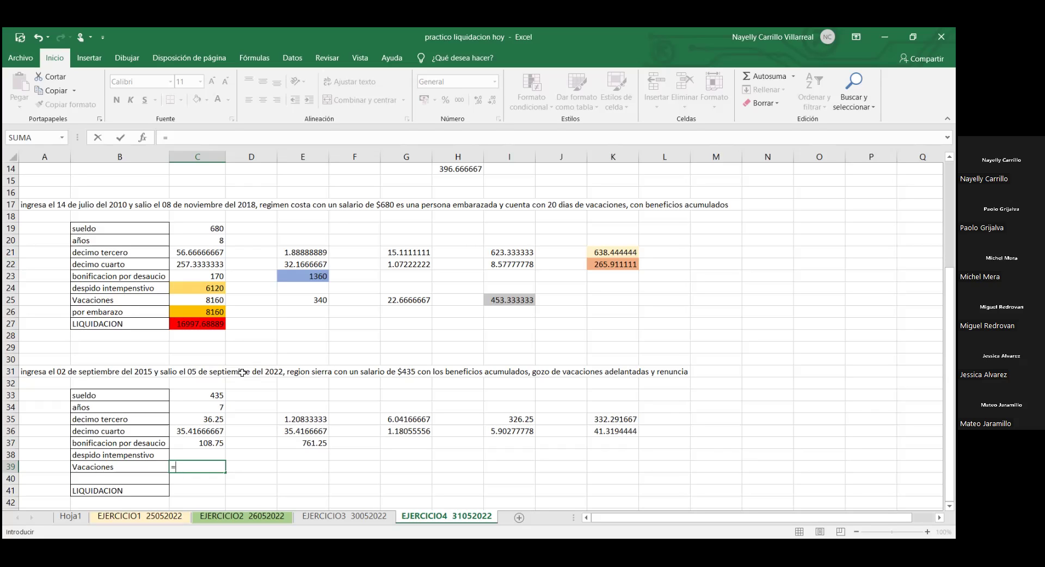
click(48, 368)
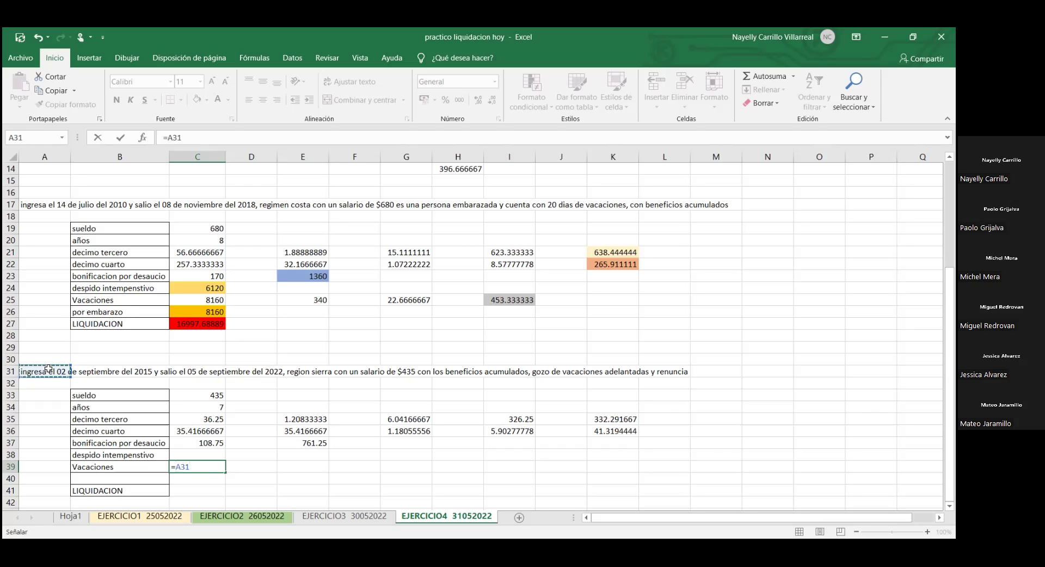
key(BackSpace)
key(BackSpace)
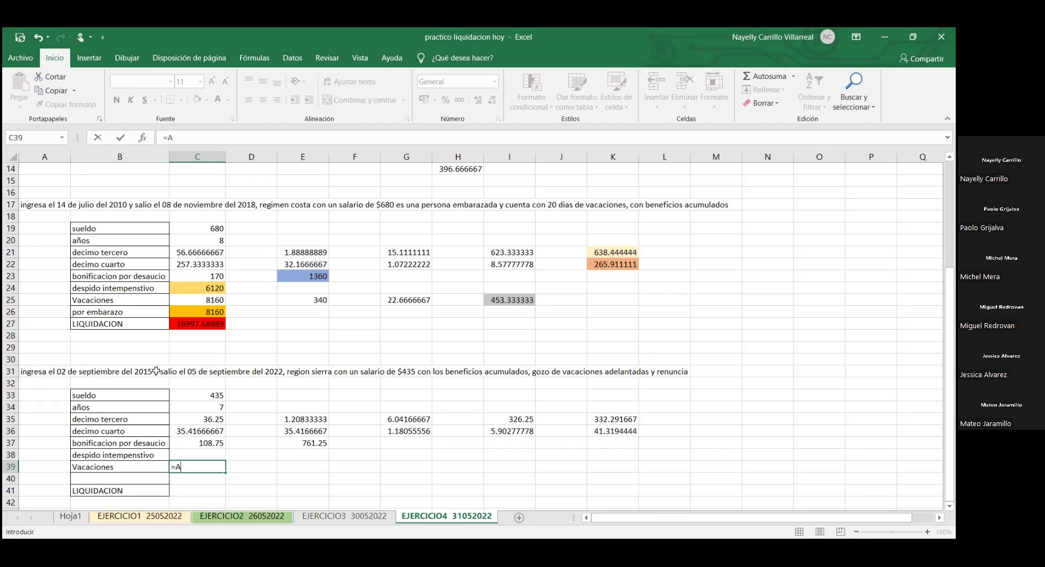
key(Escape)
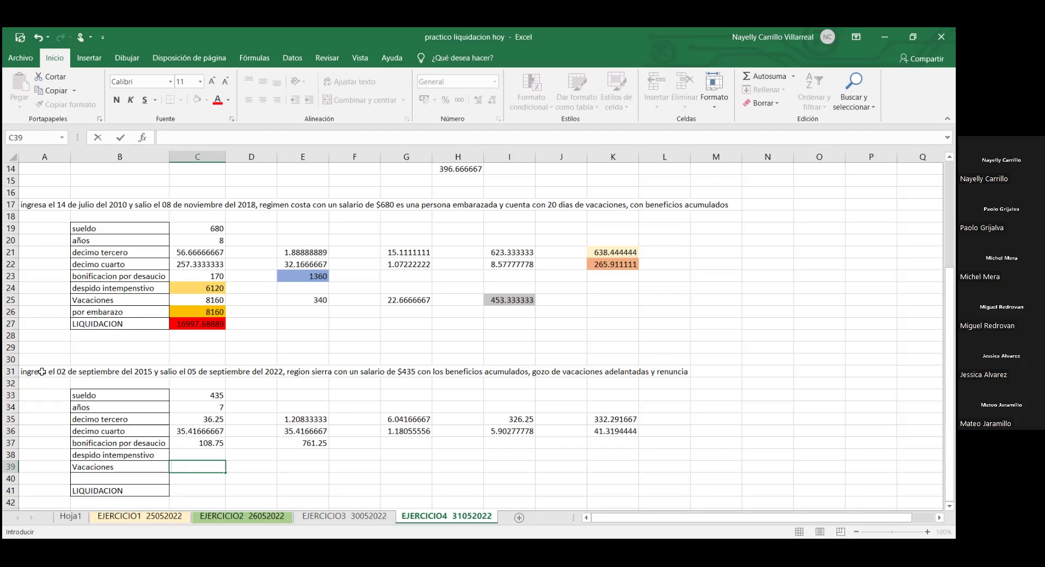
Step: Open the third employee's case description in A31 for editing
click(42, 373)
double_click(43, 373)
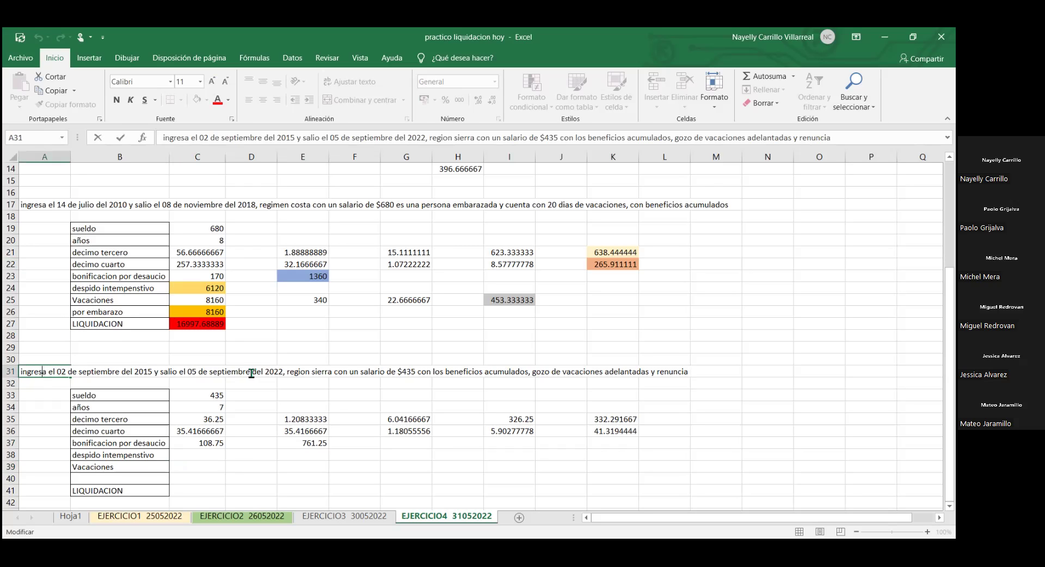
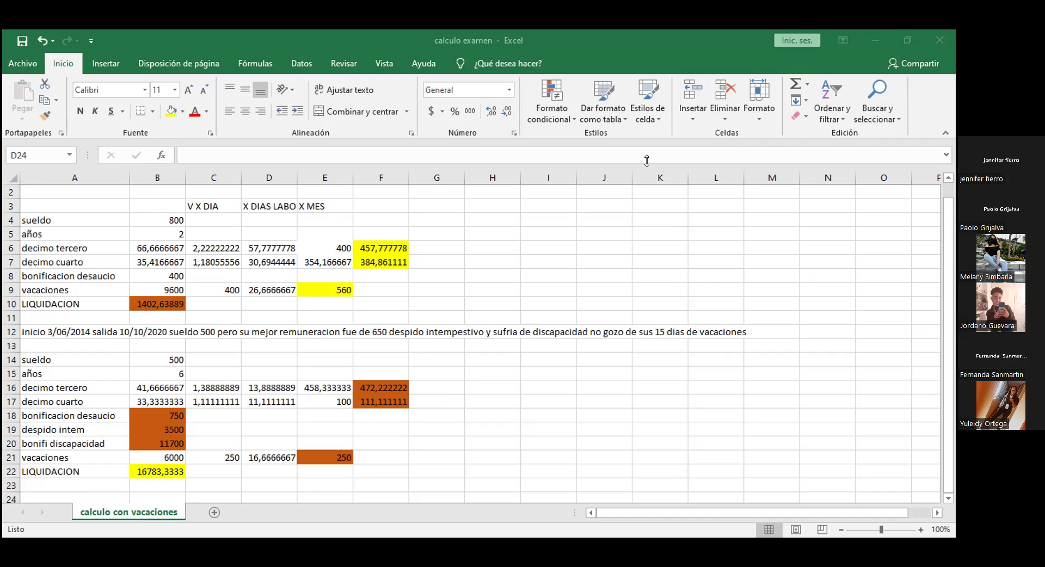
Step: Examine the day and month formulas of the second case's decimo tercero and decimo cuarto in the calculo examen workbook
click(203, 396)
click(282, 398)
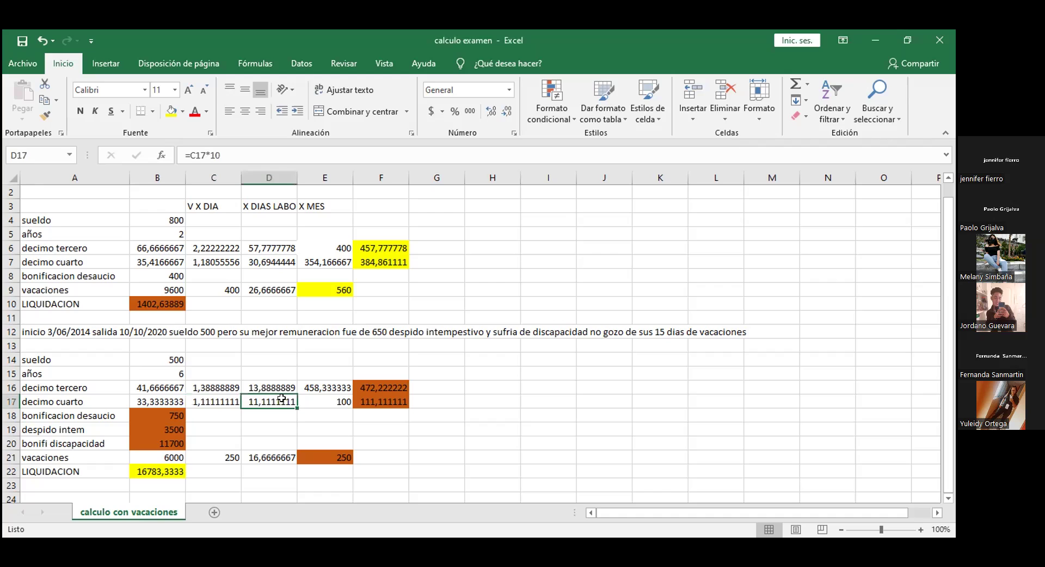
click(281, 390)
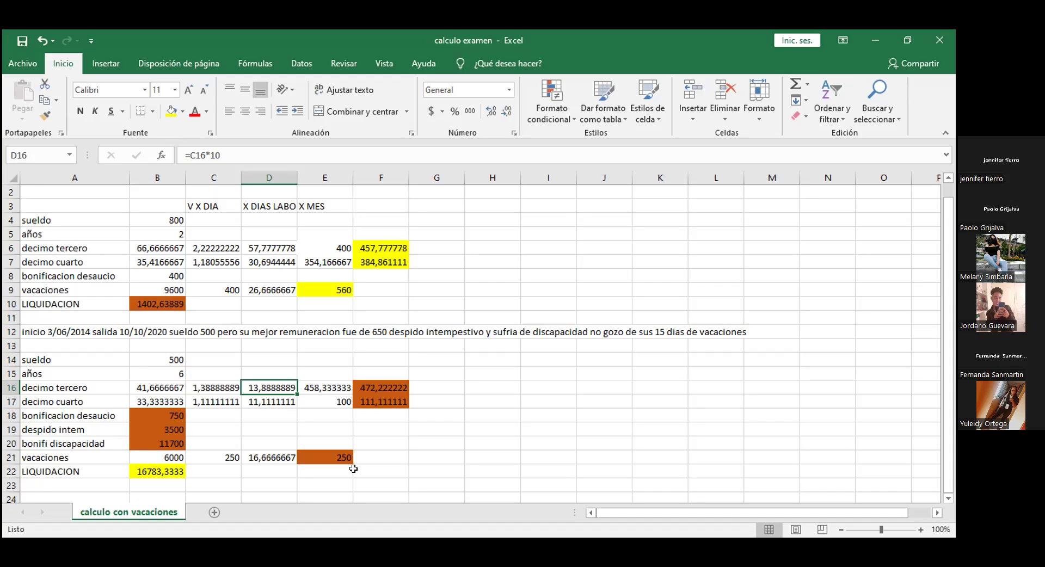
click(278, 401)
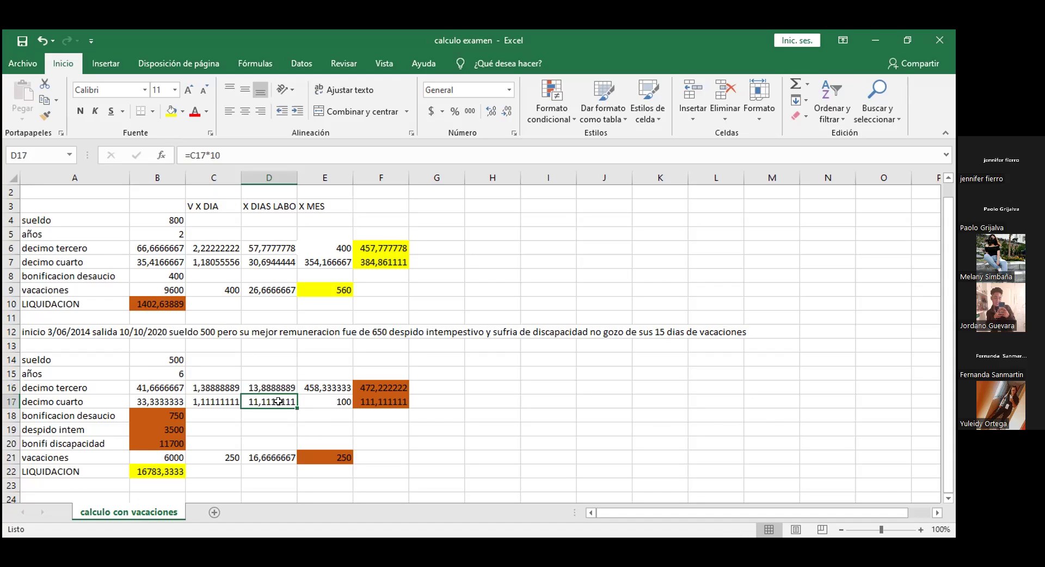
click(324, 401)
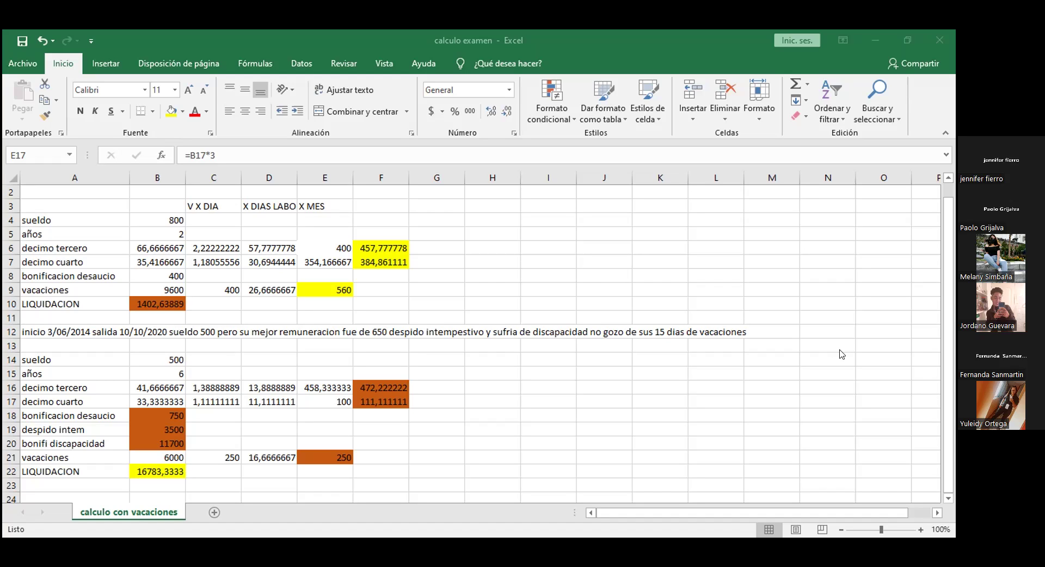
Step: Begin a new case description in A24 with the text "Inicio el 10/02/2015 salida"
click(52, 494)
text(I)
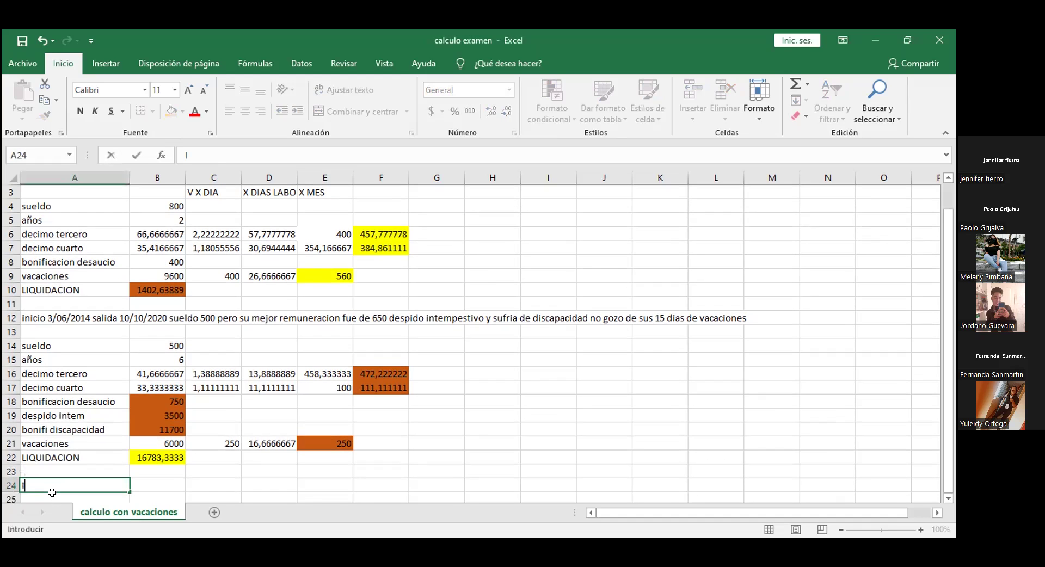
text(nicio el 10/02/)
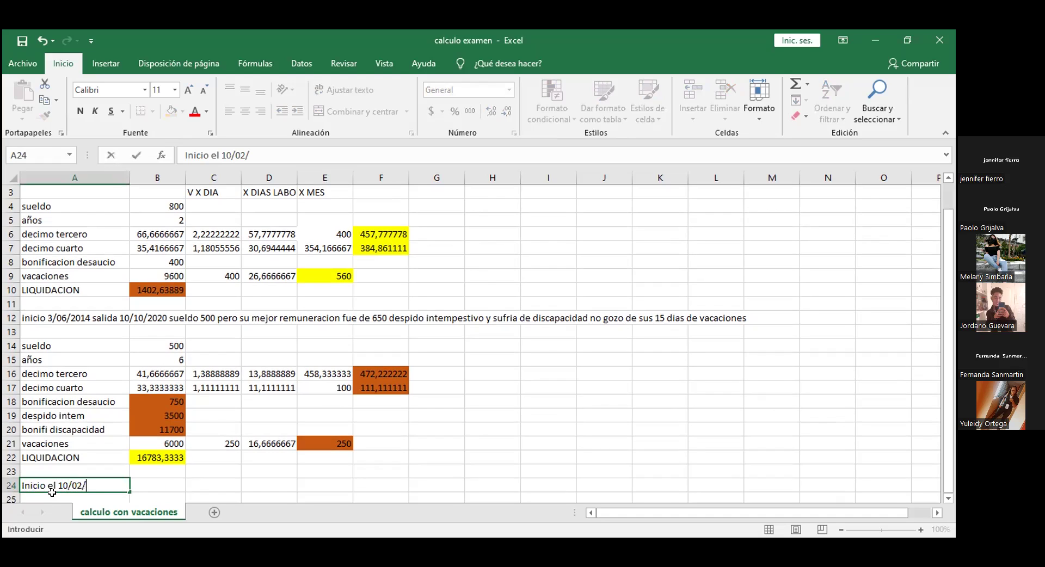
text(2015 sLID)
key(BackSpace)
key(BackSpace)
key(BackSpace)
key(BackSpace)
text(salida)
key(BackSpace)
key(BackSpace)
key(BackSpace)
text(ida)
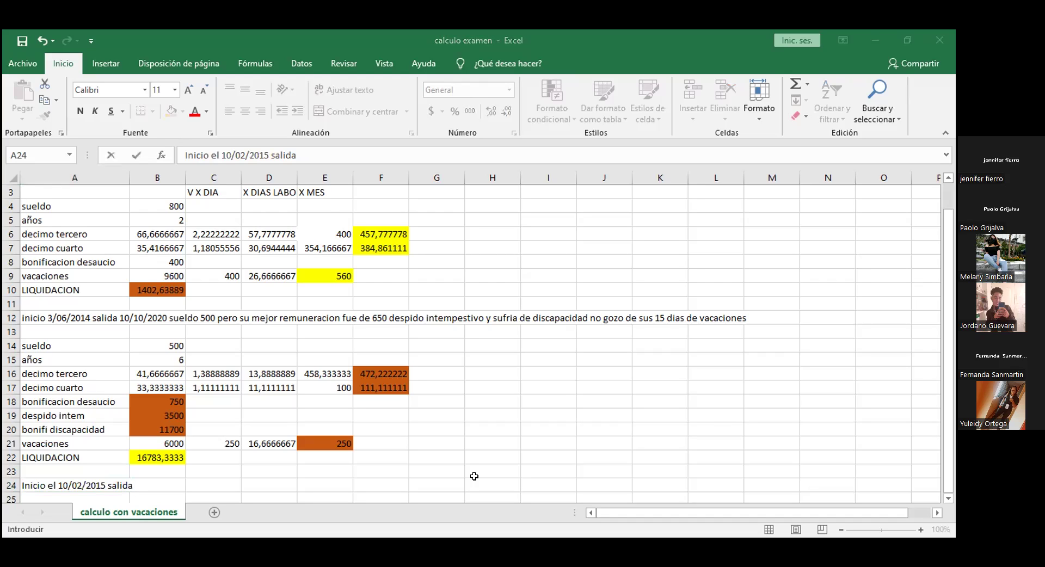
Step: Continue the A24 description with "28/07/2020 sueldo 750 y su mejor remuneracion fue de 900"
click(332, 150)
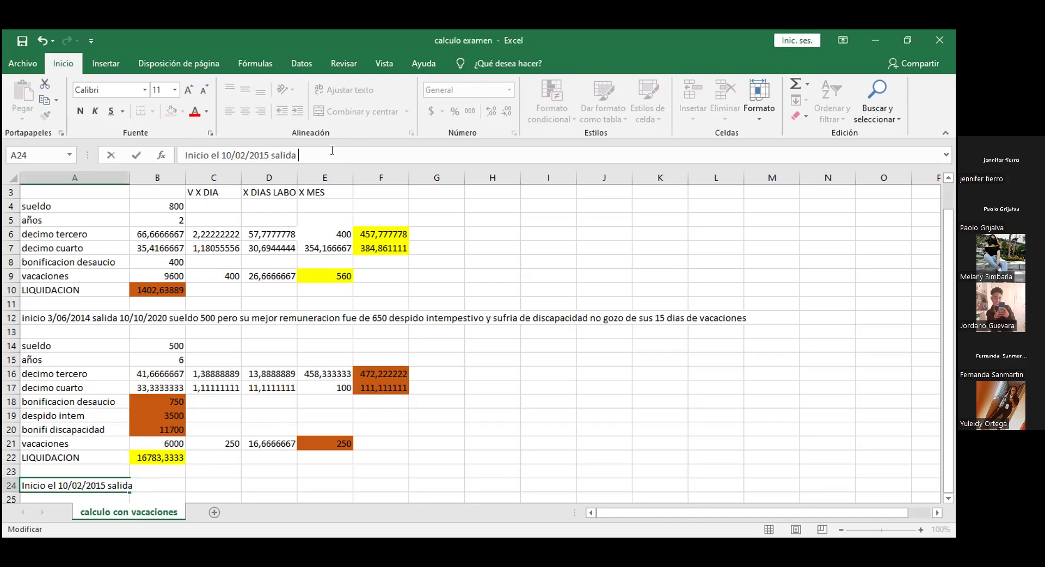
text(28/07/2020 sueldo )
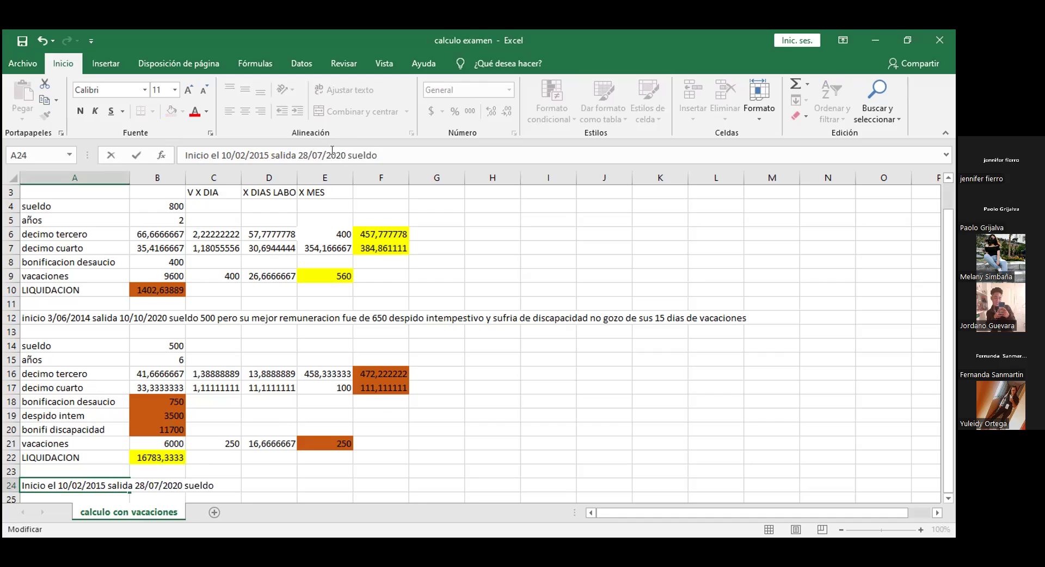
text(750)
text(y su mejor r)
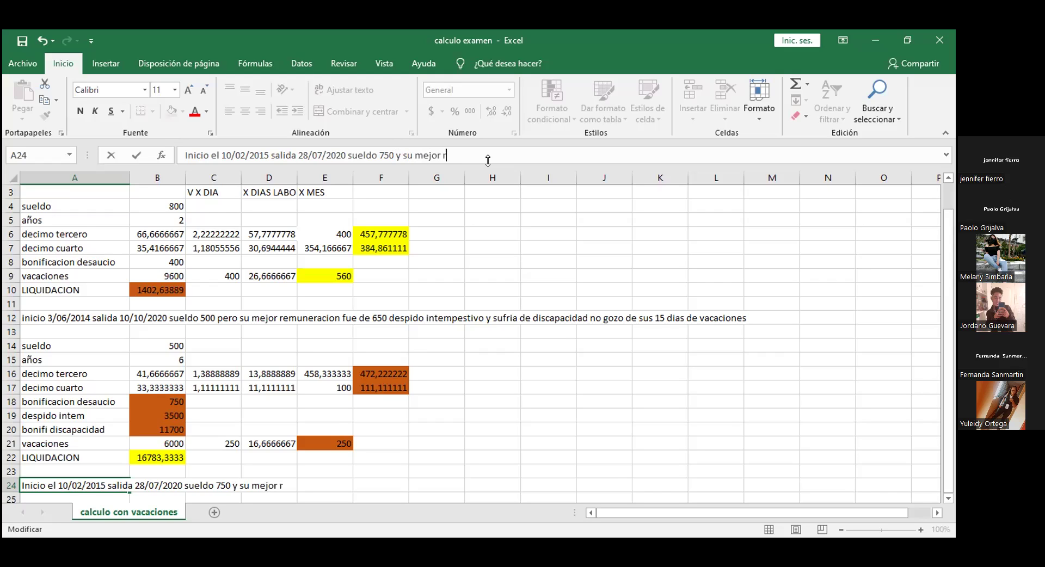
text(emuneracu)
key(Home)
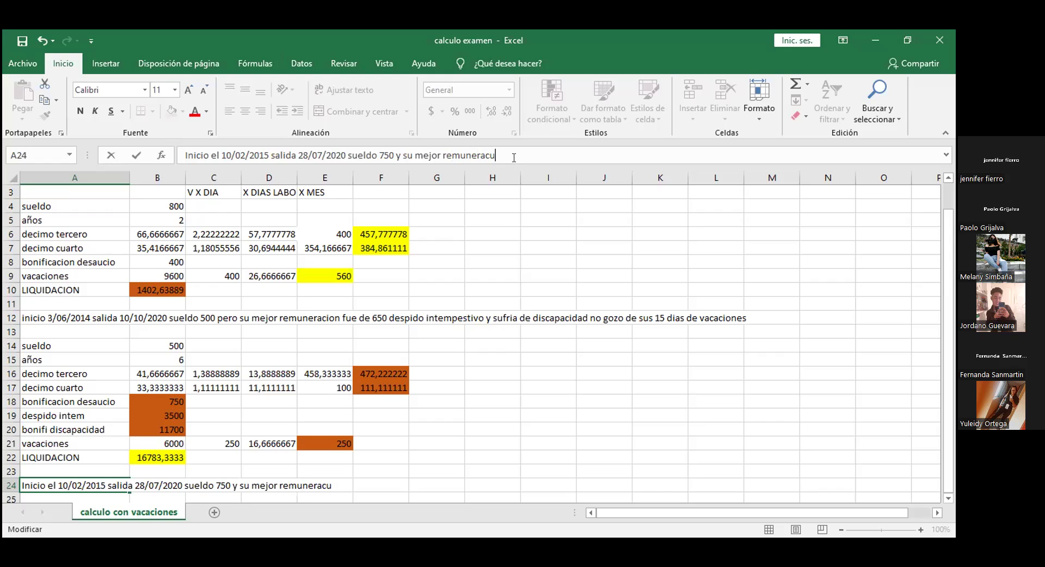
click(514, 158)
key(BackSpace)
text(ion )
text(fue de )
text(90 )
Step: Add the reason for leaving to the A24 description: "despido intempestivo embarazo y descapacidad"
text( despidoo)
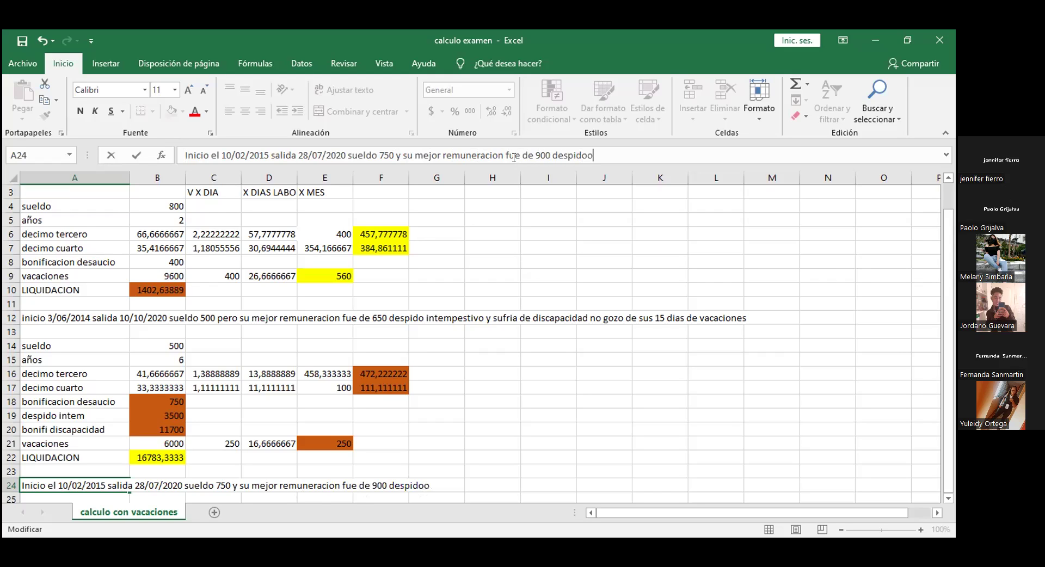
key(BackSpace)
text(in)
text(te)
text(pestiv)
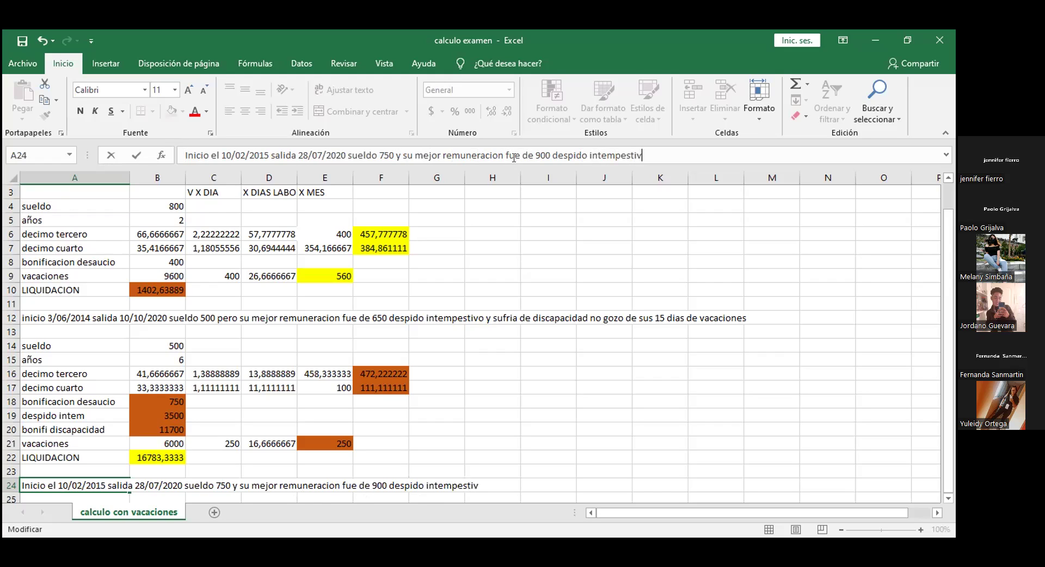
text(i)
key(BackSpace)
text(o por)
key(BackSpace)
key(BackSpace)
key(BackSpace)
text(embaraz)
key(BackSpace)
text(x)
key(BackSpace)
text(zo y )
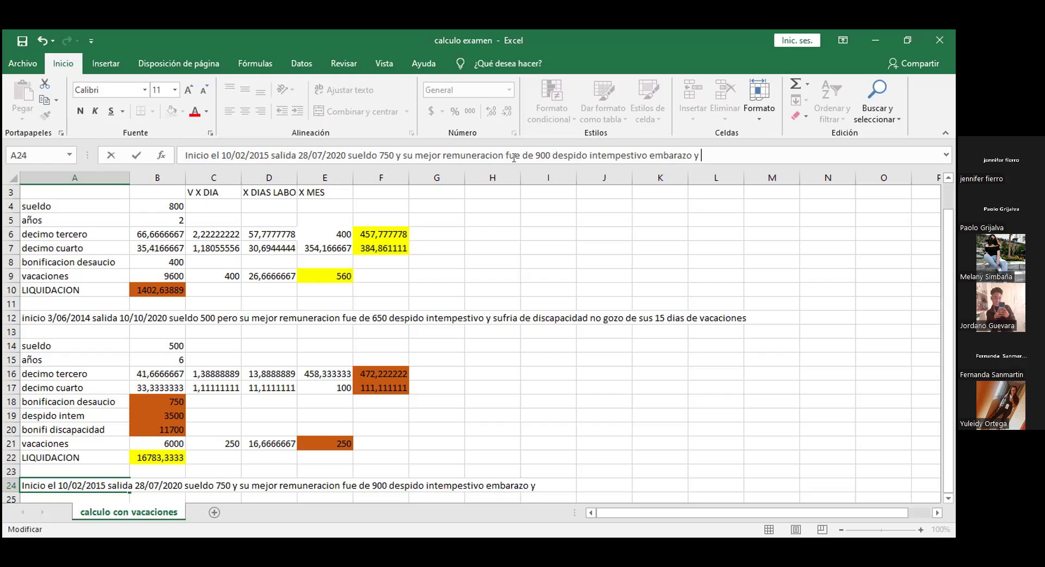
text(descapacidad)
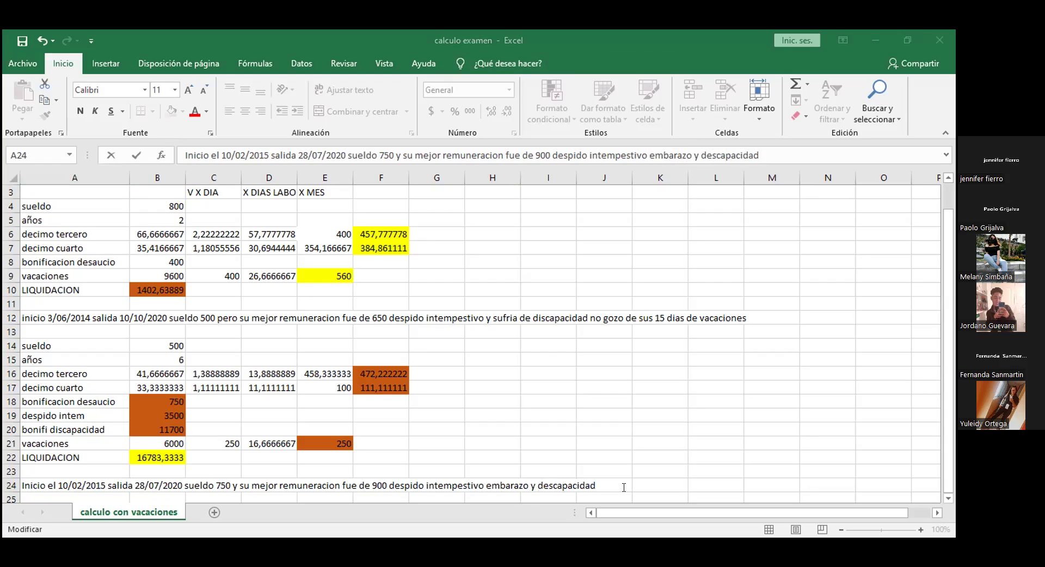
Step: Complete the A24 description with "no gozo de sus 20 de vacaciones" and commit the entry
click(766, 156)
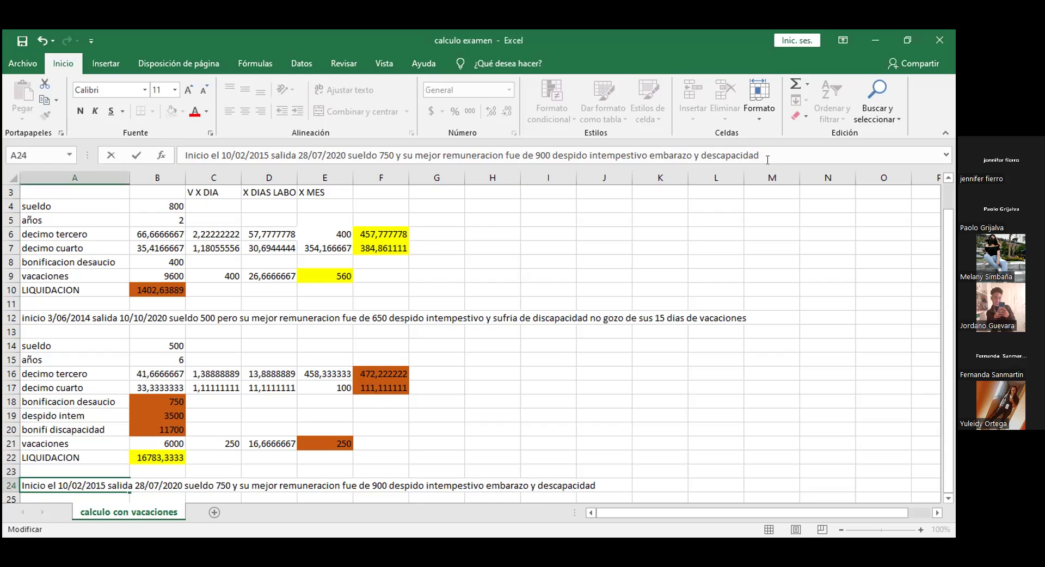
text(no gozo de su)
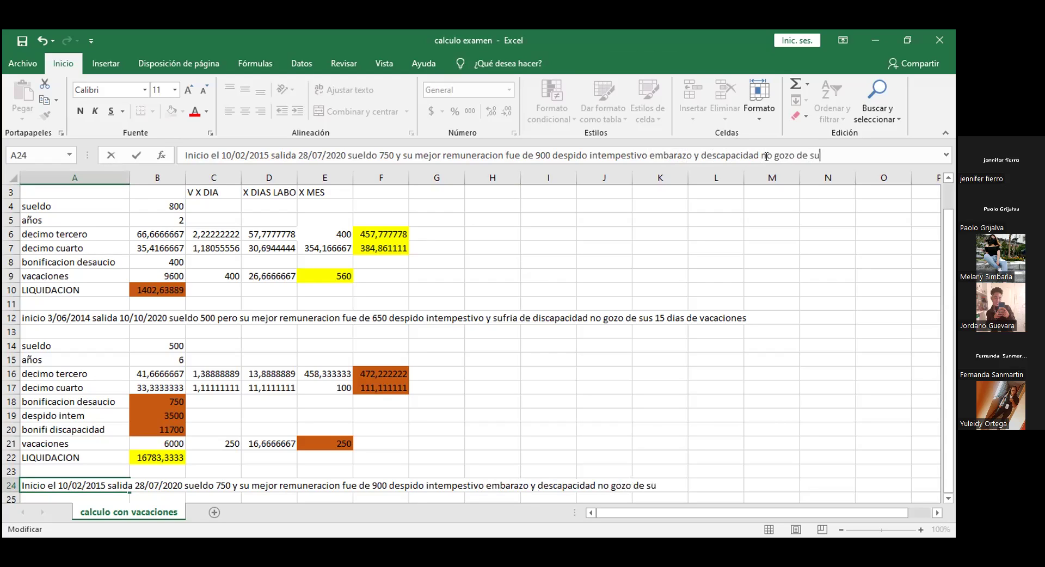
text(s 20)
text(de vacaciones)
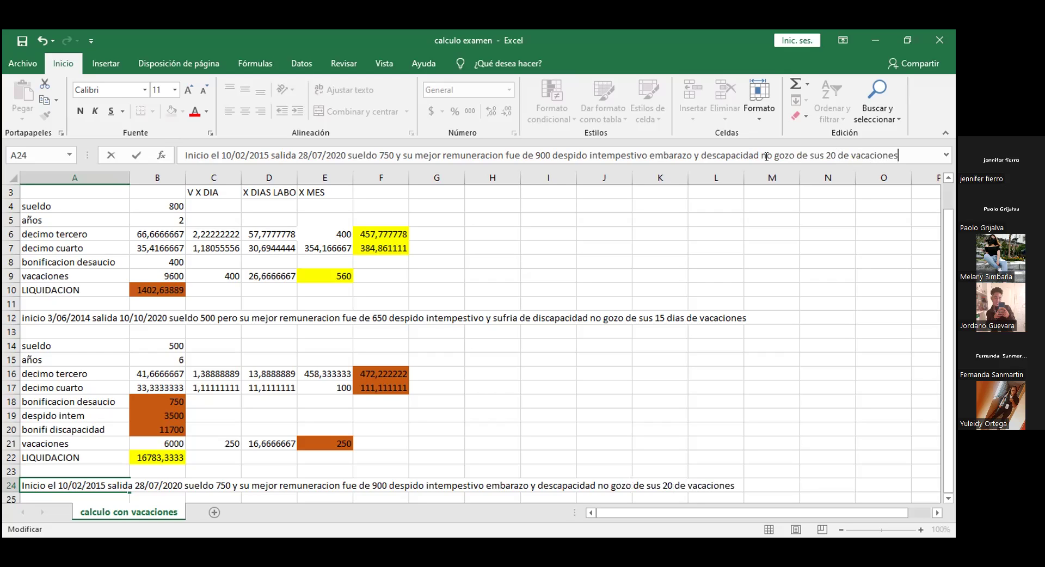
click(418, 468)
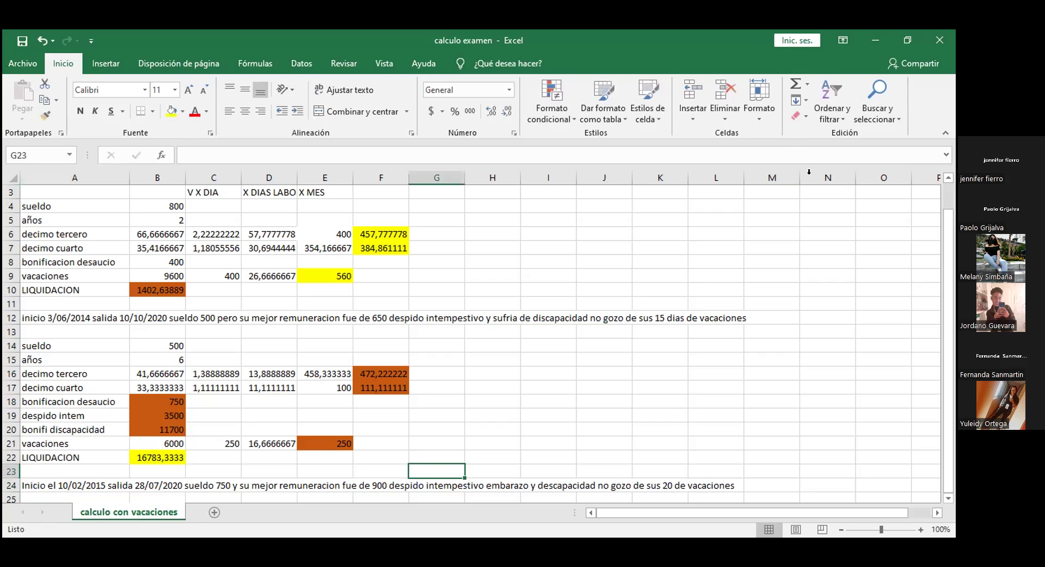
Step: Copy the labels from sueldo to bonifi discapacidad in A14:A20 into the new case's block starting at A26
click(953, 239)
click(948, 253)
drag(65, 341, 70, 374)
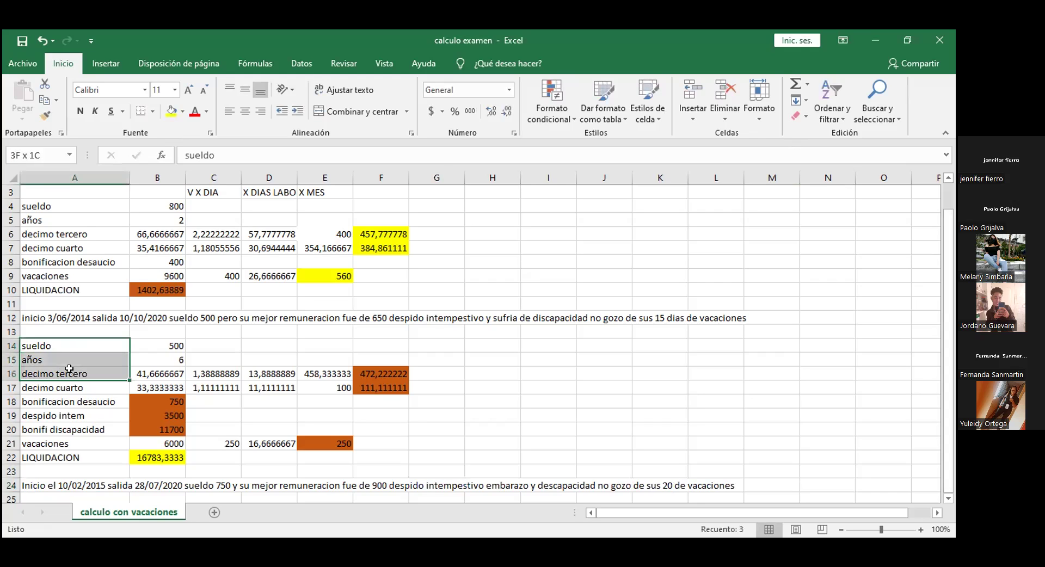
click(73, 389)
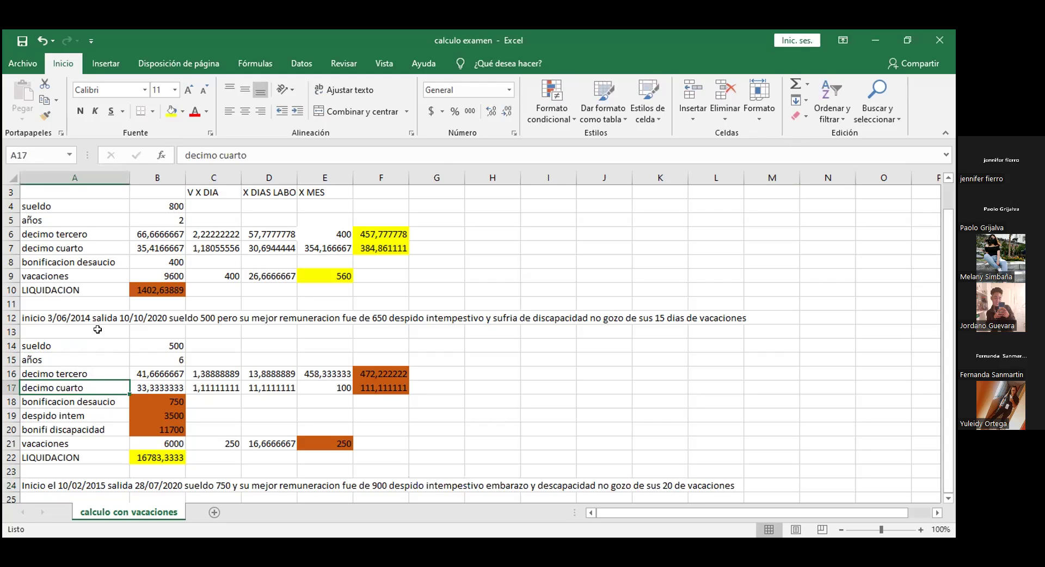
drag(98, 342, 99, 429)
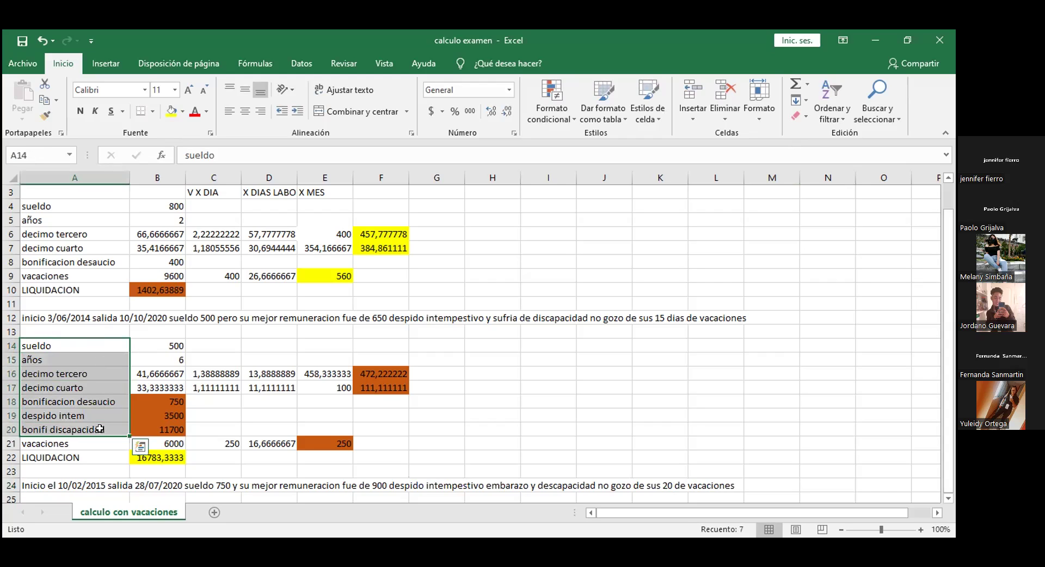
key(ctrl+c)
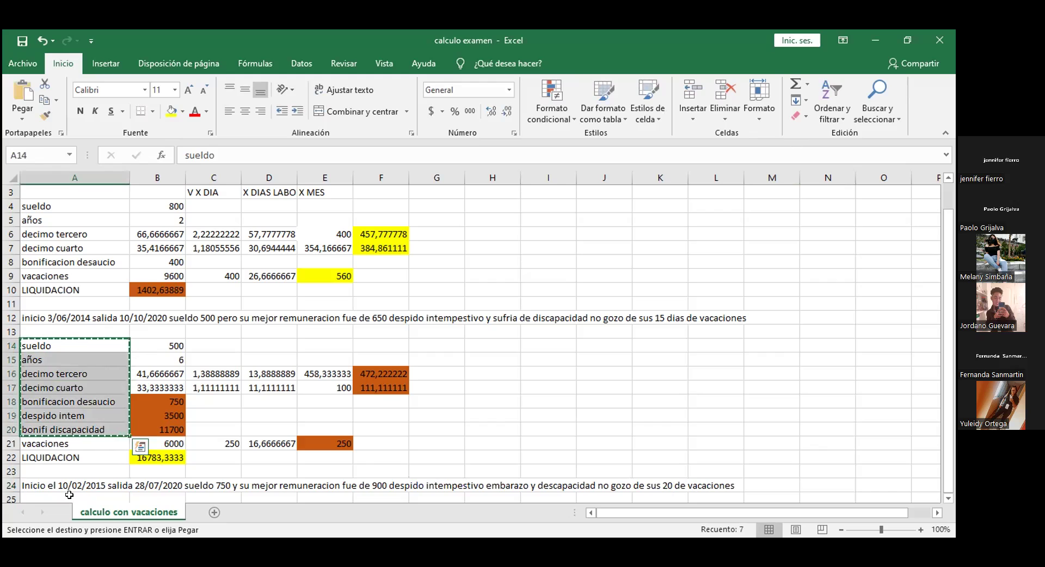
click(87, 497)
key(Down)
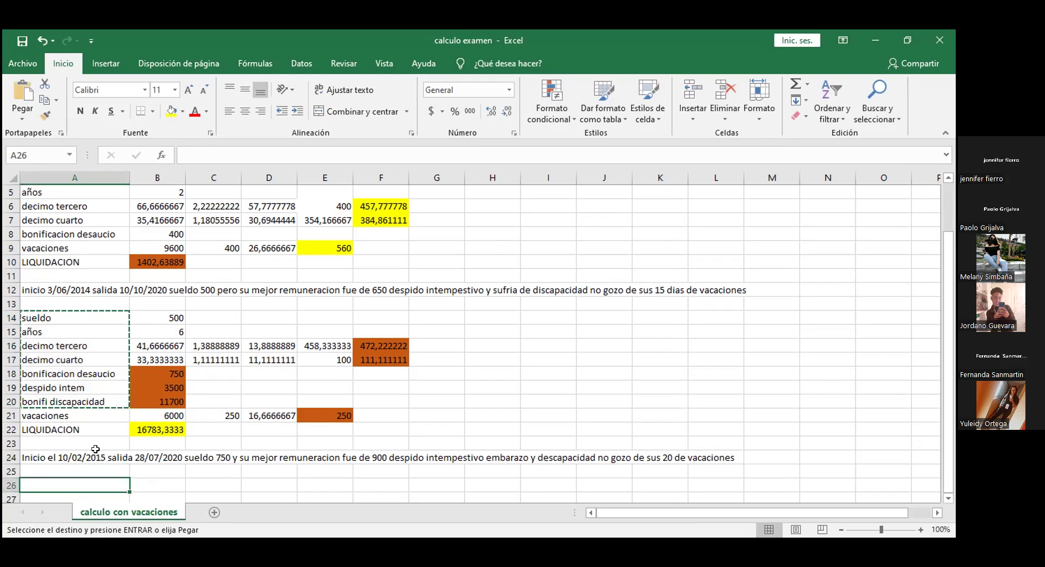
key(ctrl+v)
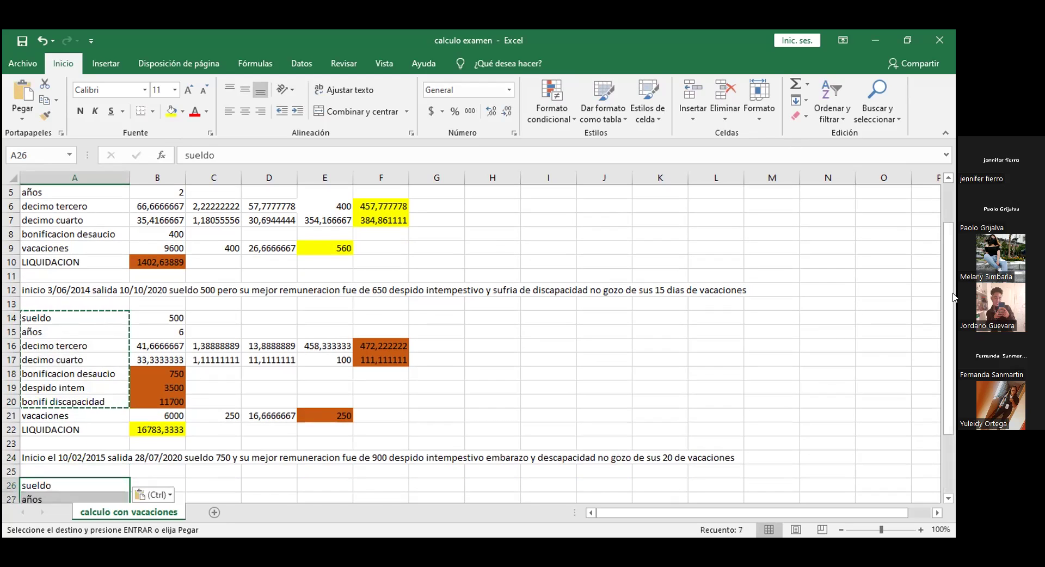
scroll(947, 337, down, 2)
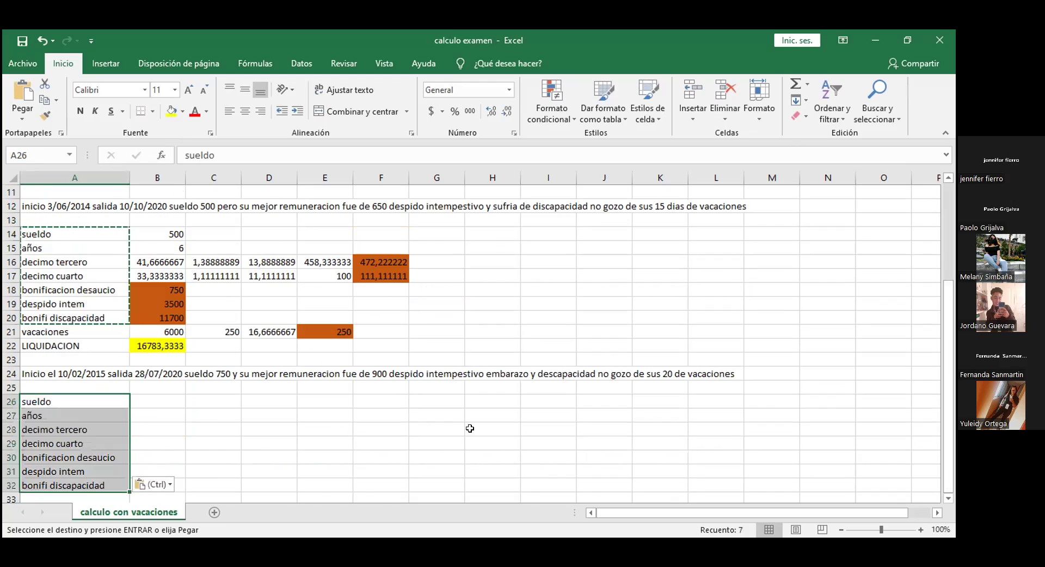
Step: Add the label "bonifi embarazo" in A33, below bonifi discapacidad
click(122, 471)
click(117, 480)
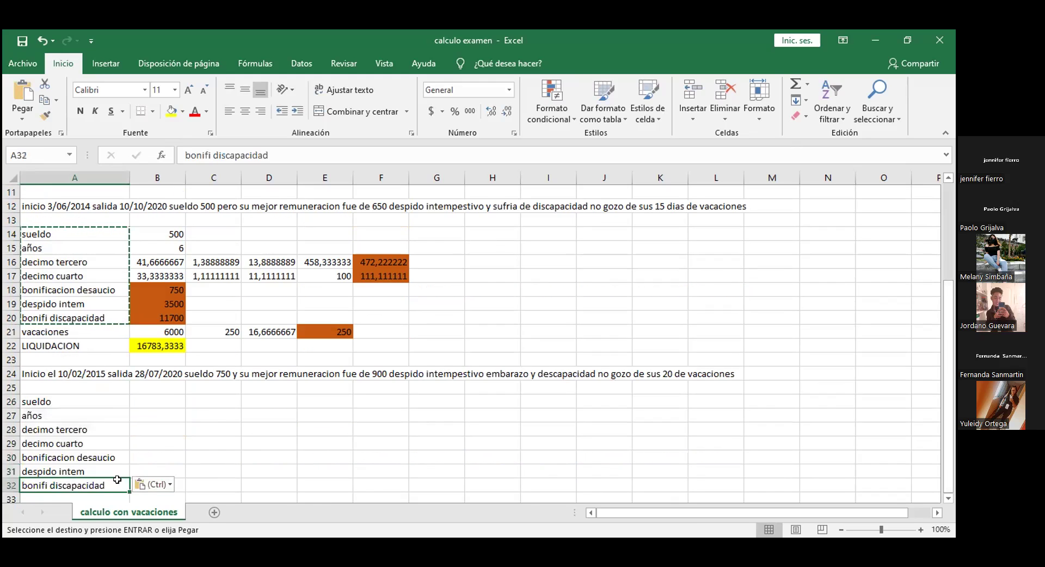
key(Down)
text(bonifi d)
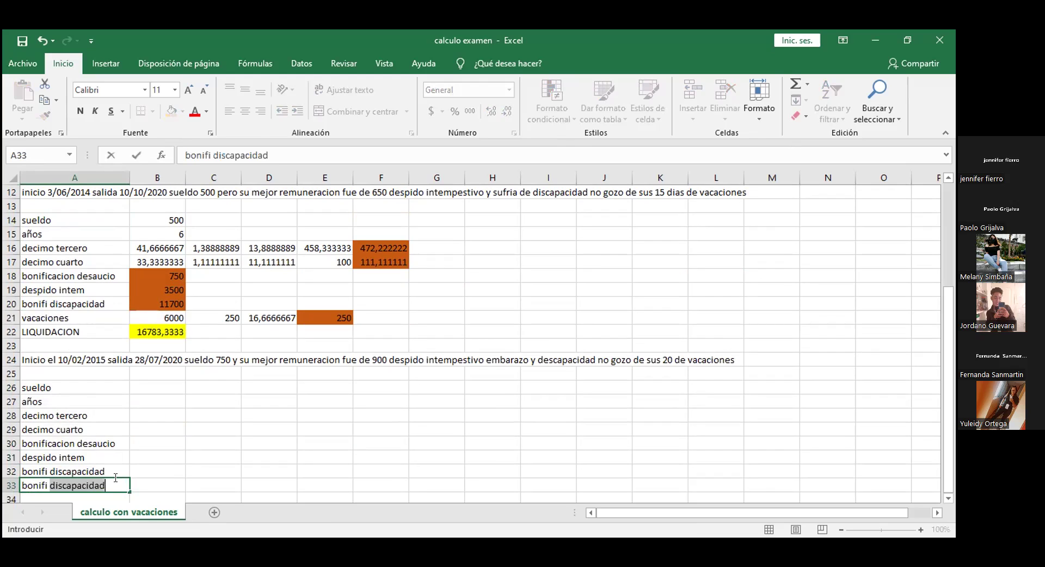
key(BackSpace)
key(BackSpace)
text(embarazo)
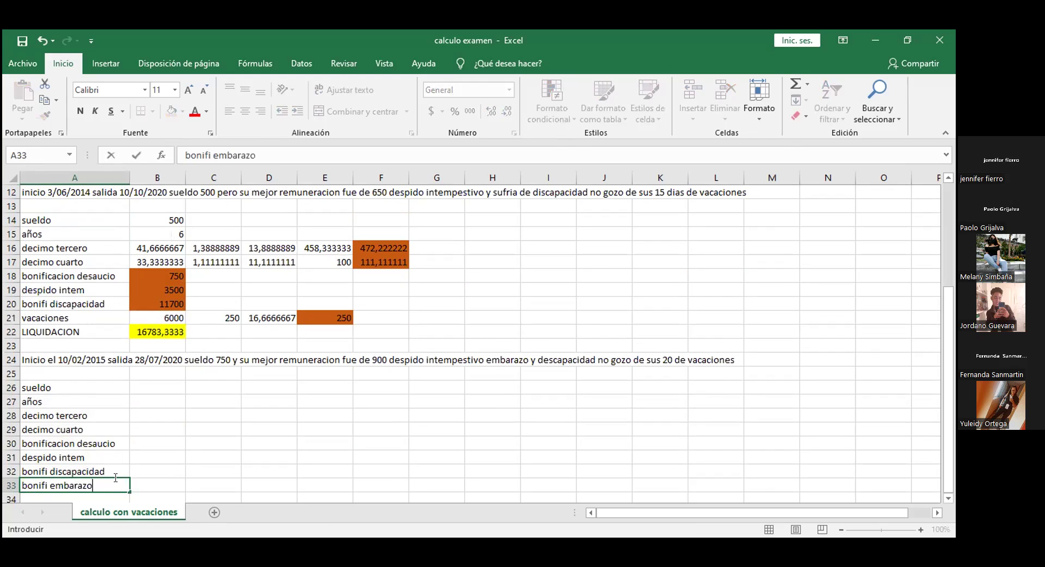
Step: Copy the vacaciones and LIQUIDACION labels from A21:A22 into A34:A35 of the new case's block
drag(112, 316, 109, 324)
key(ctrl+c)
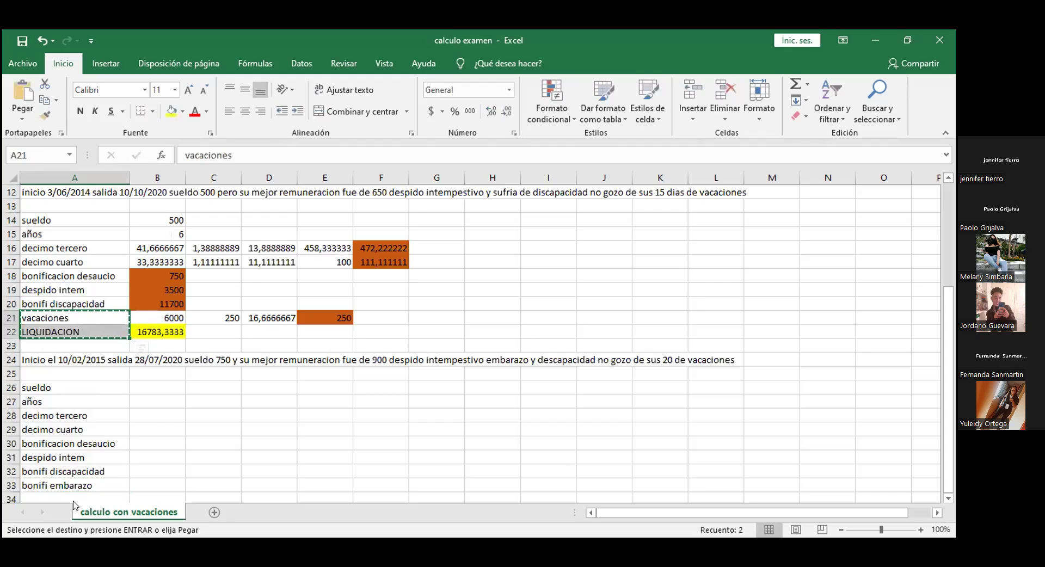
click(69, 498)
key(ctrl+v)
scroll(312, 252, down, 4)
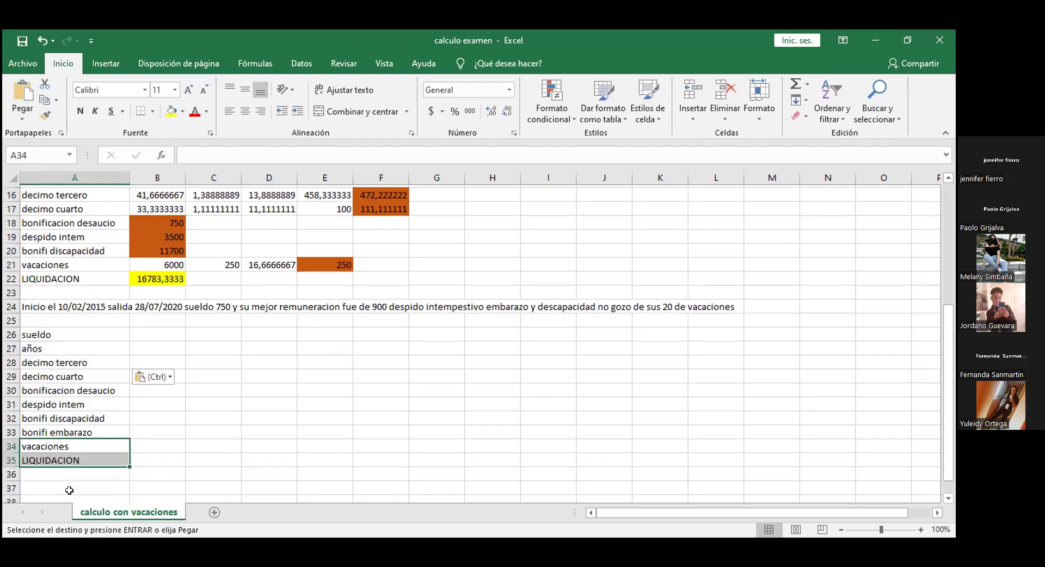
click(313, 260)
click(156, 234)
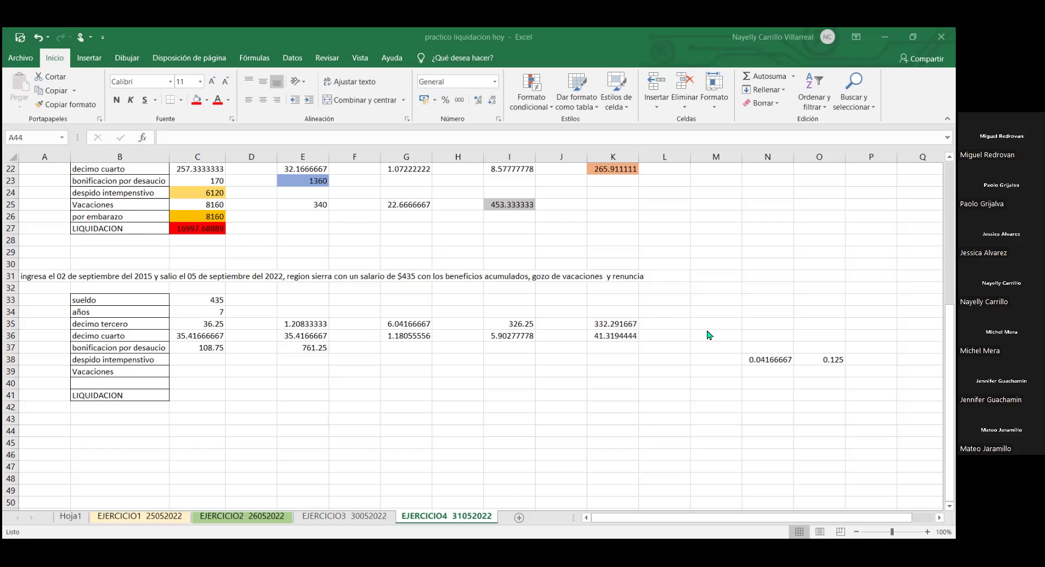
Step: Calculate the despido intempenstivo in C38 as the sueldo in C33 multiplied by 12
click(204, 357)
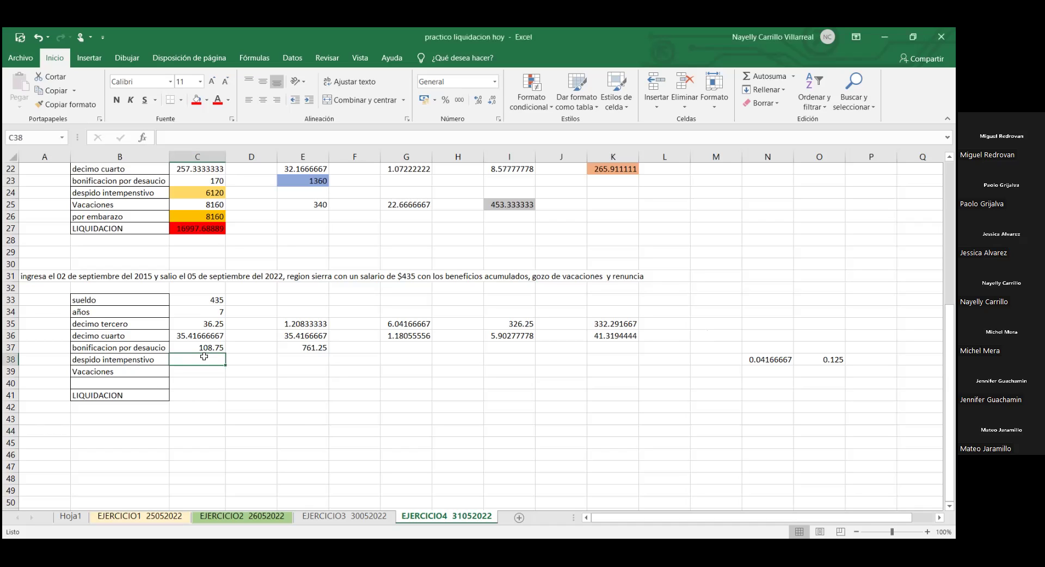
text(=)
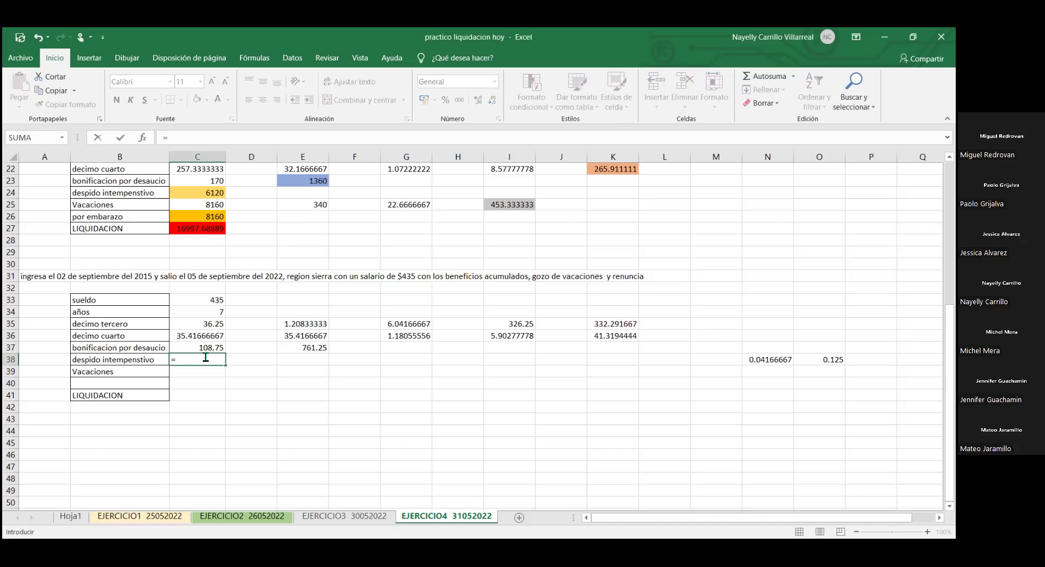
click(212, 301)
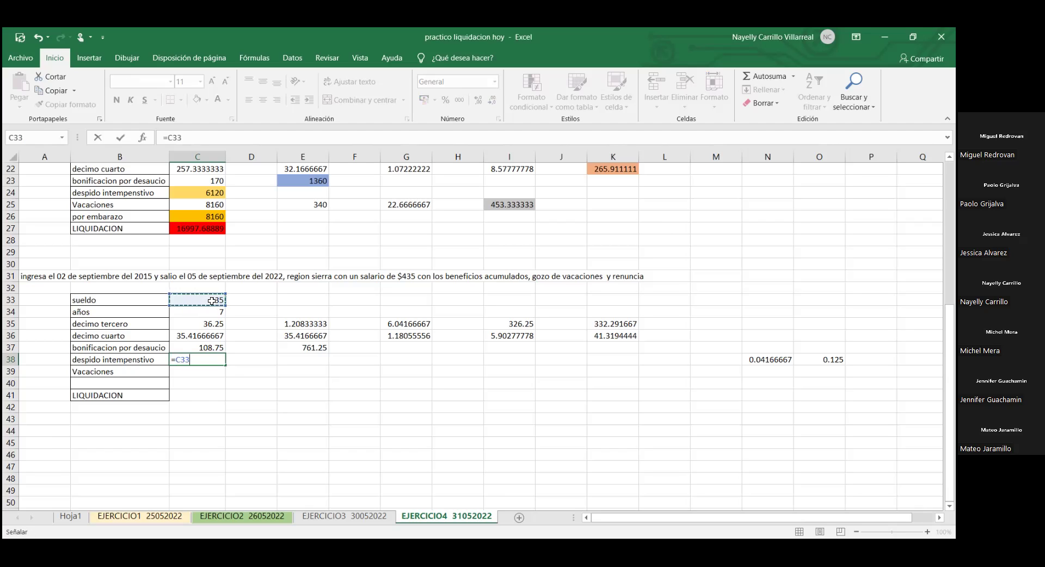
text(*24)
key(BackSpace)
key(BackSpace)
text(*12)
key(Return)
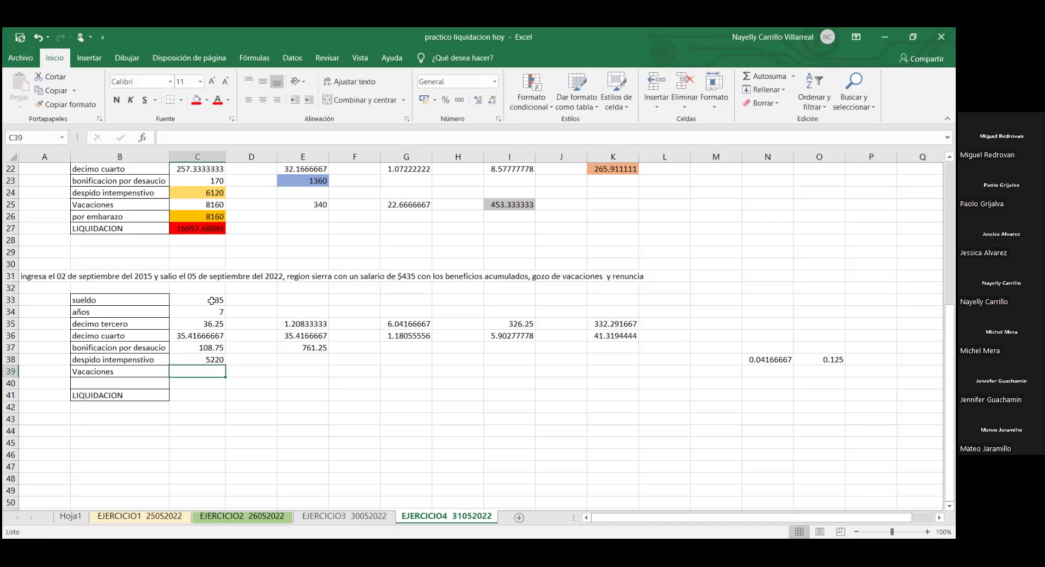
Step: Divide the despido intempenstivo amount in C38 by 24 in cell E38
key(Up)
key(Right)
key(Right)
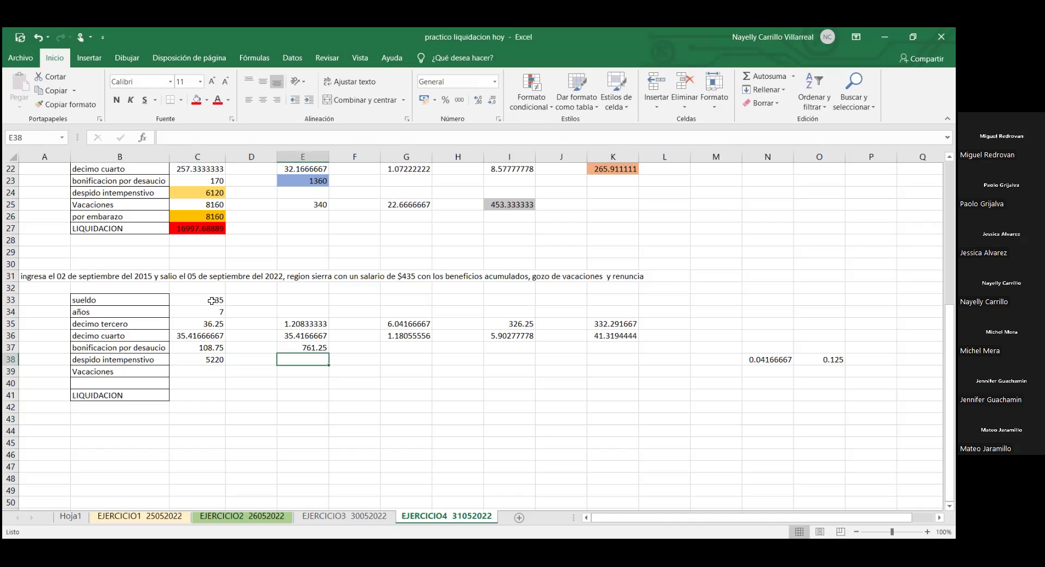
text(=)
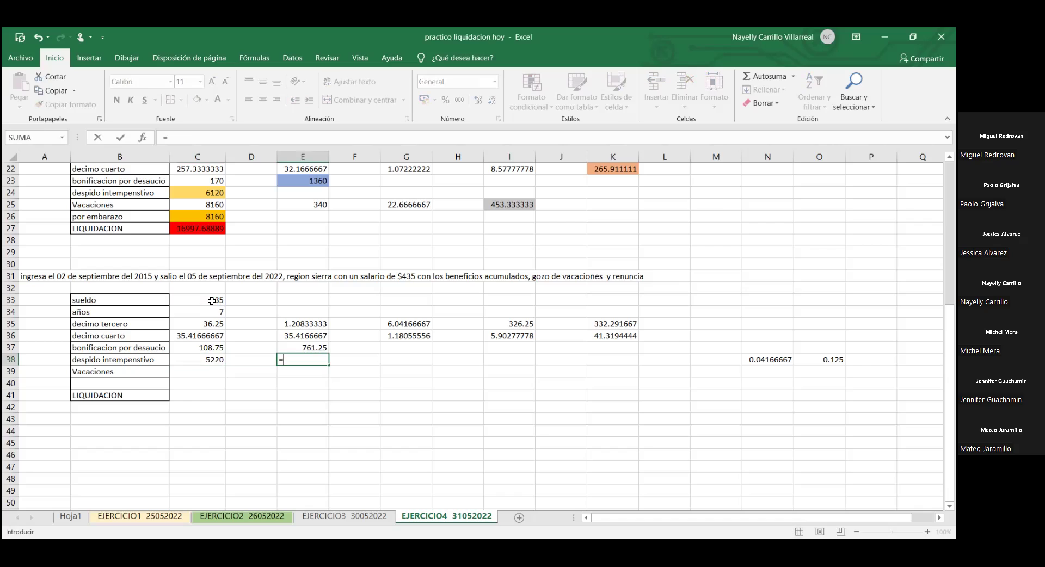
click(194, 359)
text(/24)
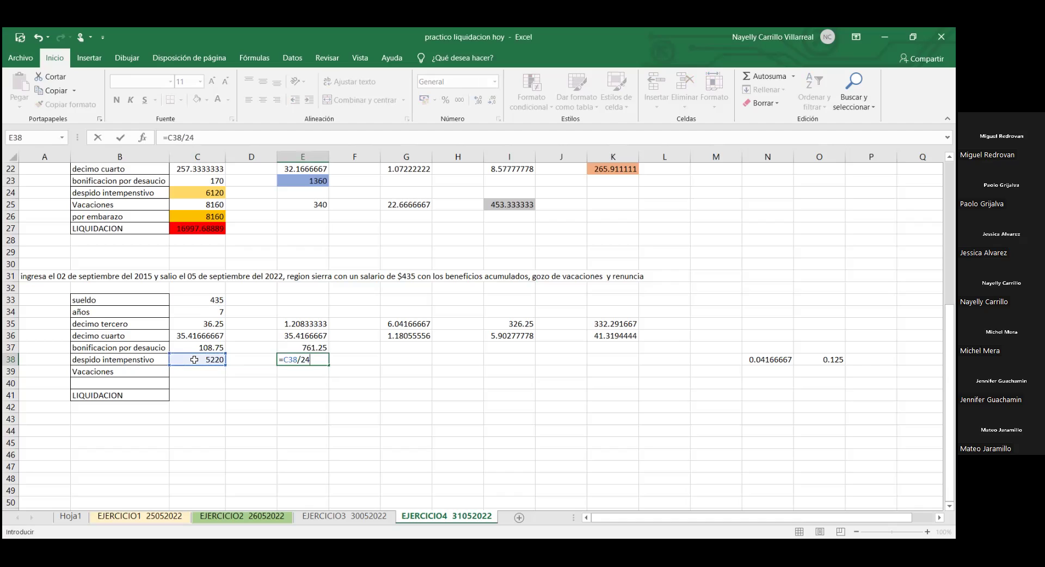
key(Return)
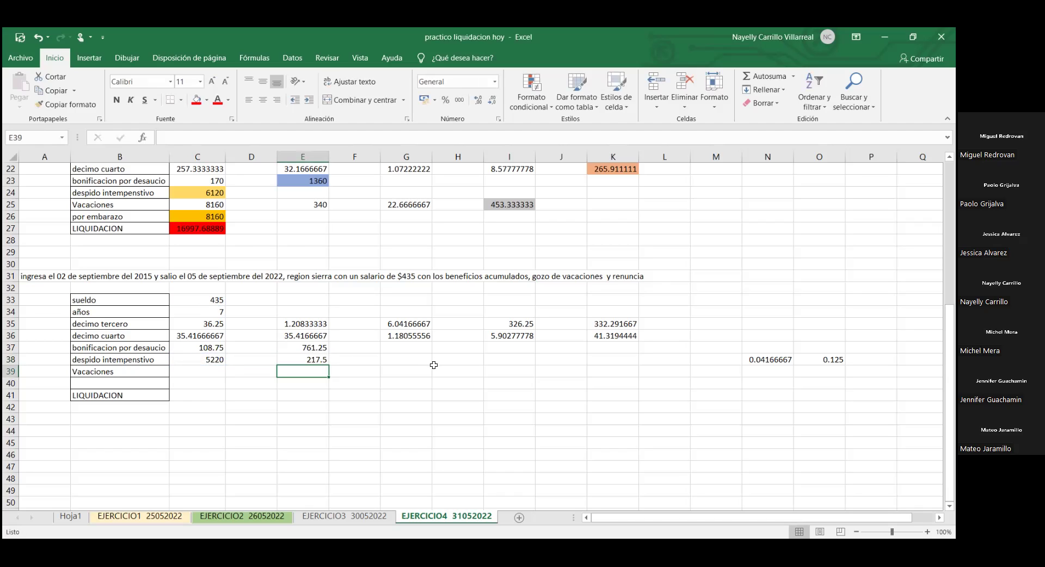
Step: Divide the E38 amount by 15 in cell G38
click(402, 360)
text(=)
click(315, 360)
text(/15)
key(Return)
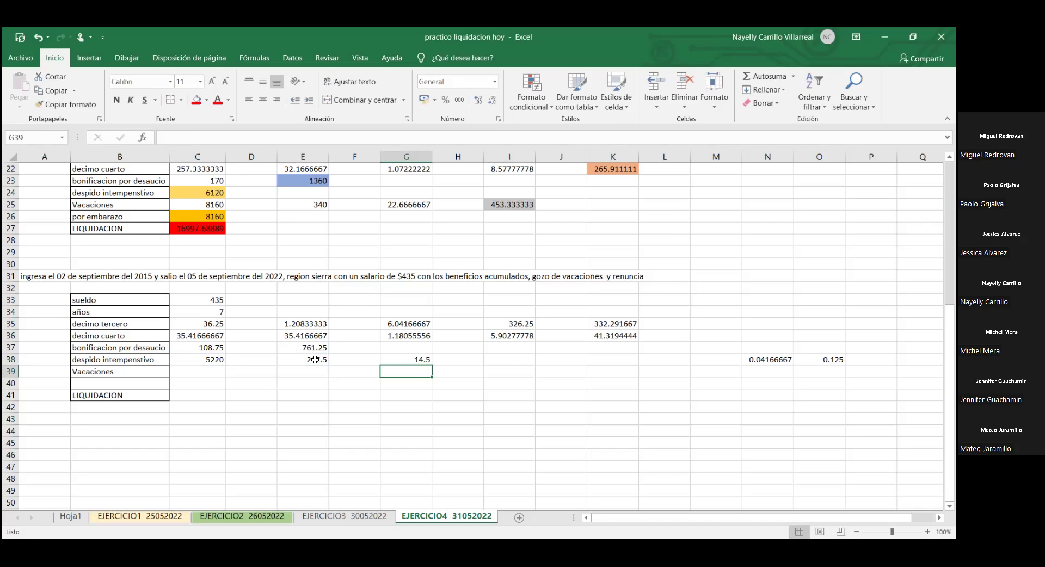
click(512, 358)
text(=)
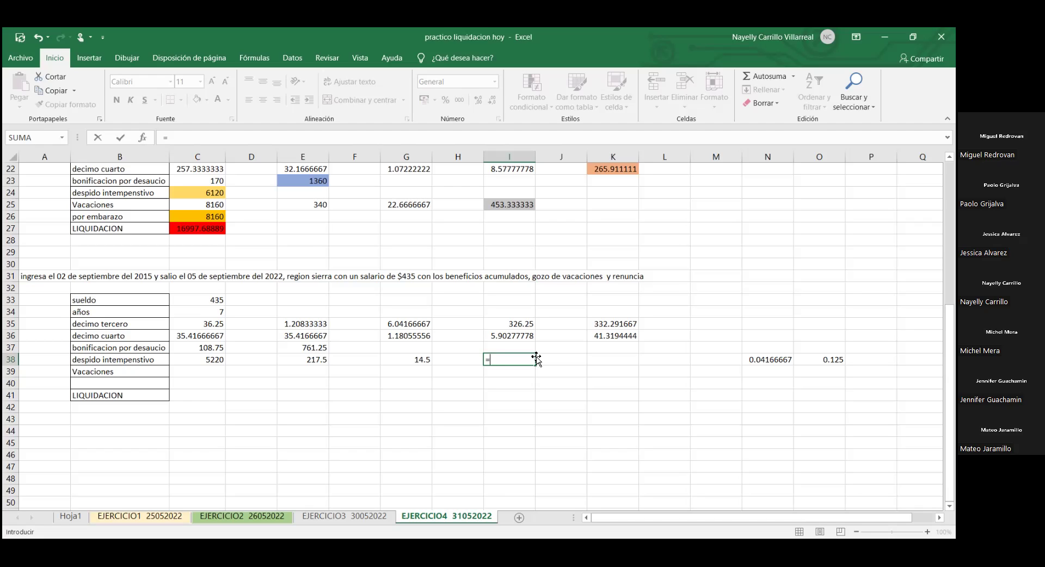
key(Escape)
click(335, 452)
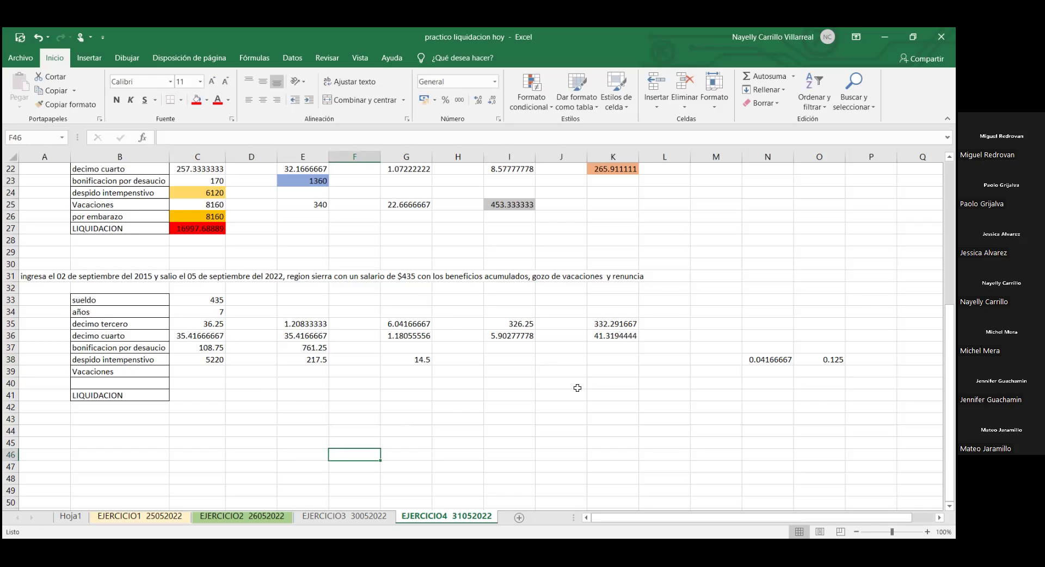
click(497, 357)
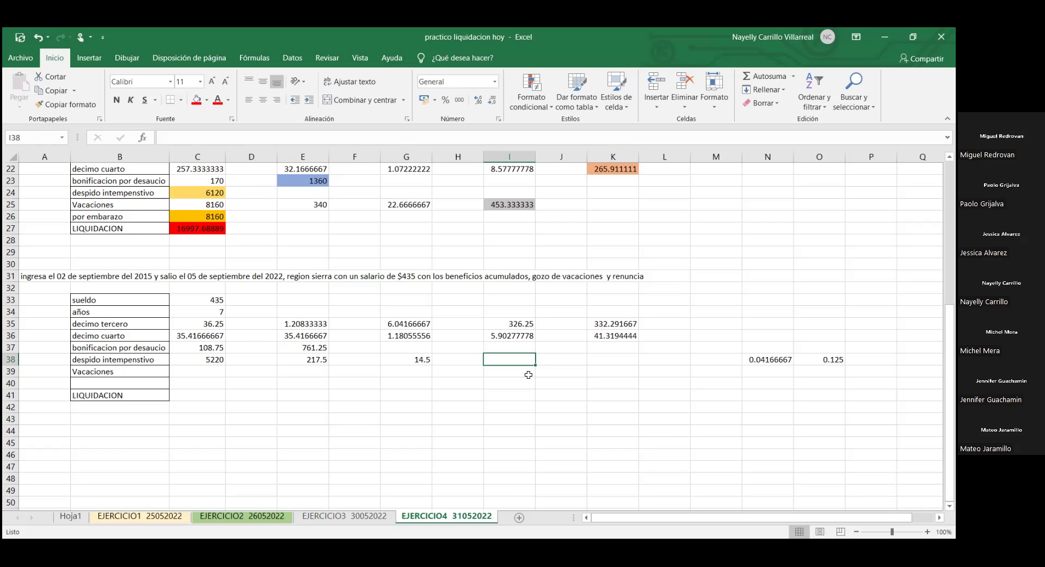
click(560, 192)
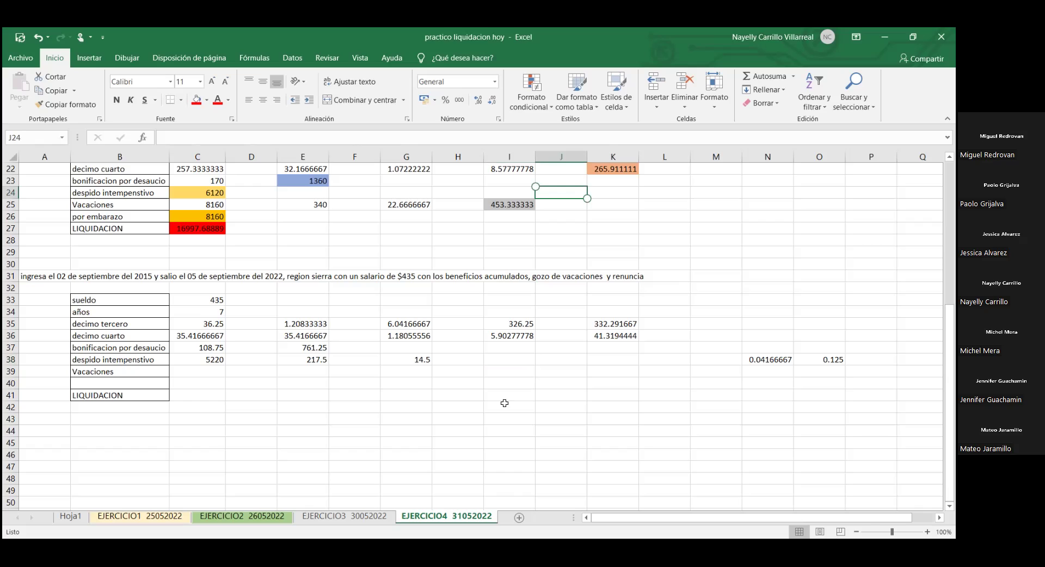
Step: Clear the despido intempenstivo formulas from G38, E38 and C38
click(513, 360)
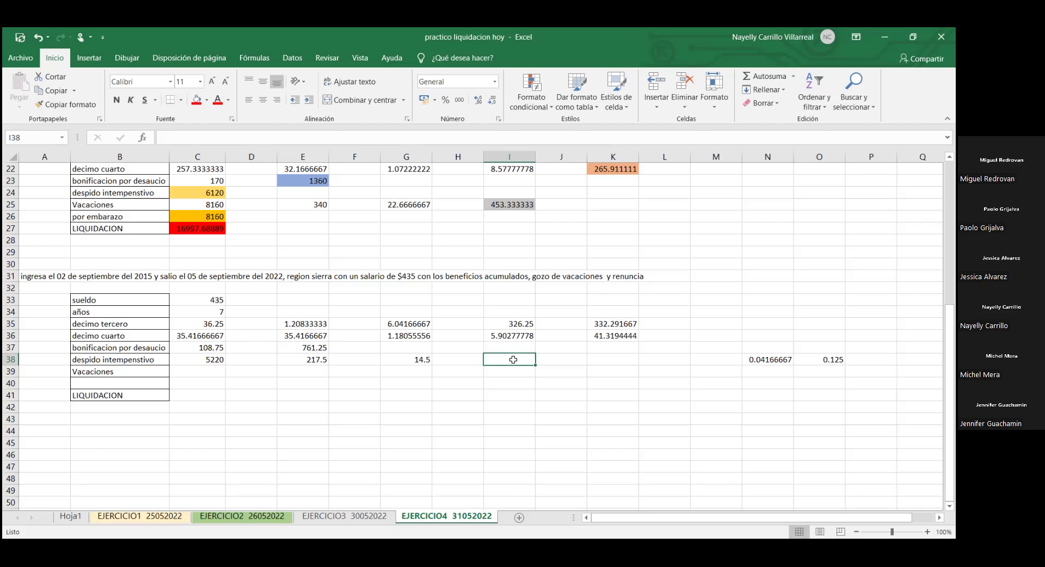
key(Left)
key(Left)
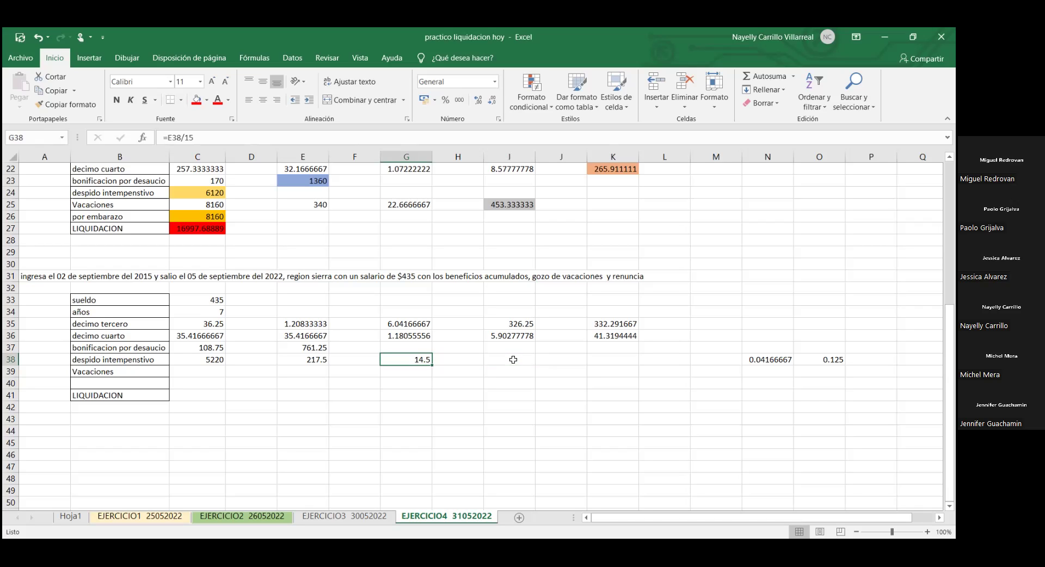
key(BackSpace)
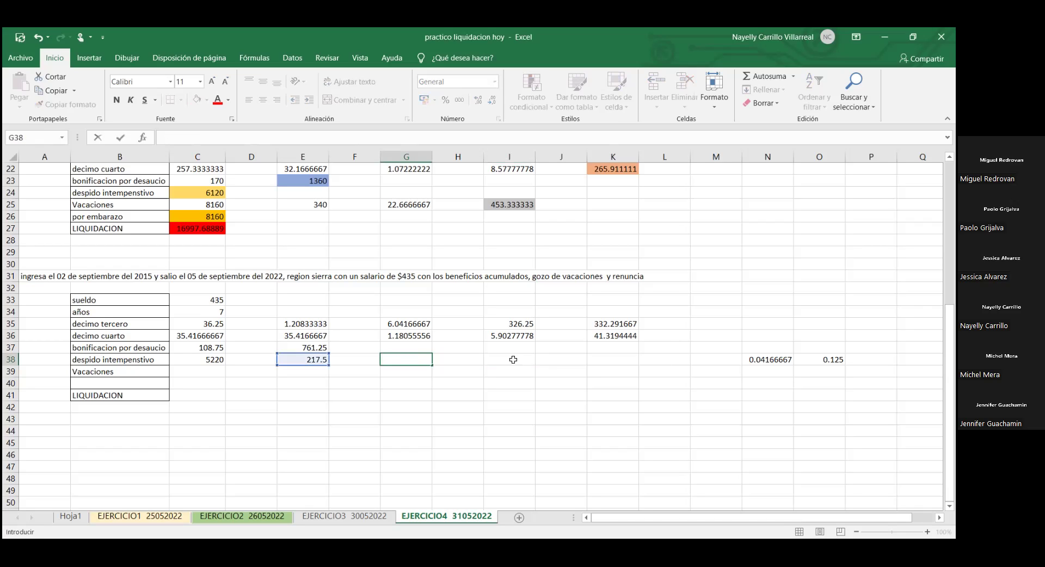
key(Left)
key(Left)
key(Delete)
key(Left)
key(Left)
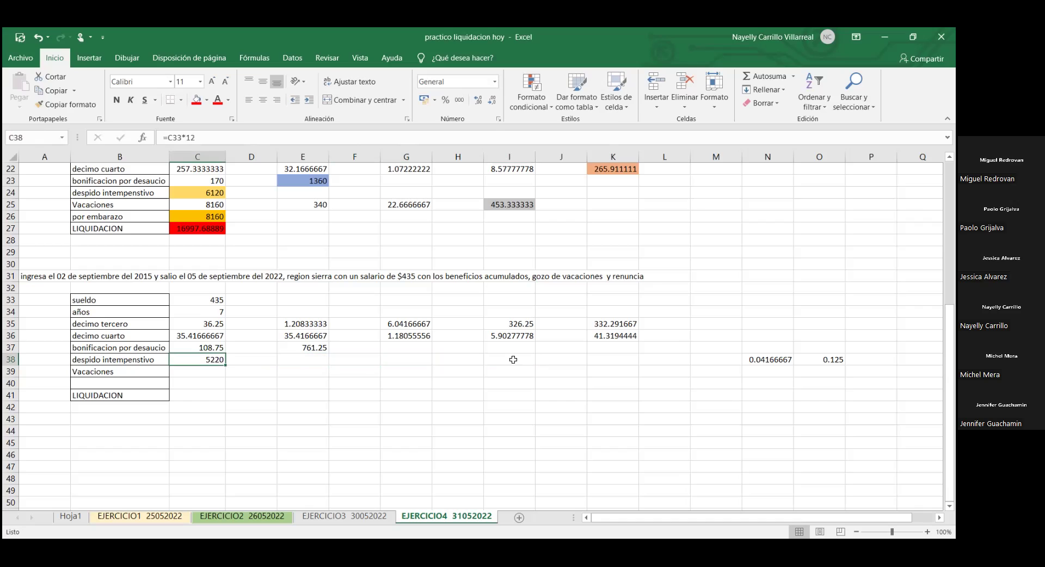
key(BackSpace)
click(655, 366)
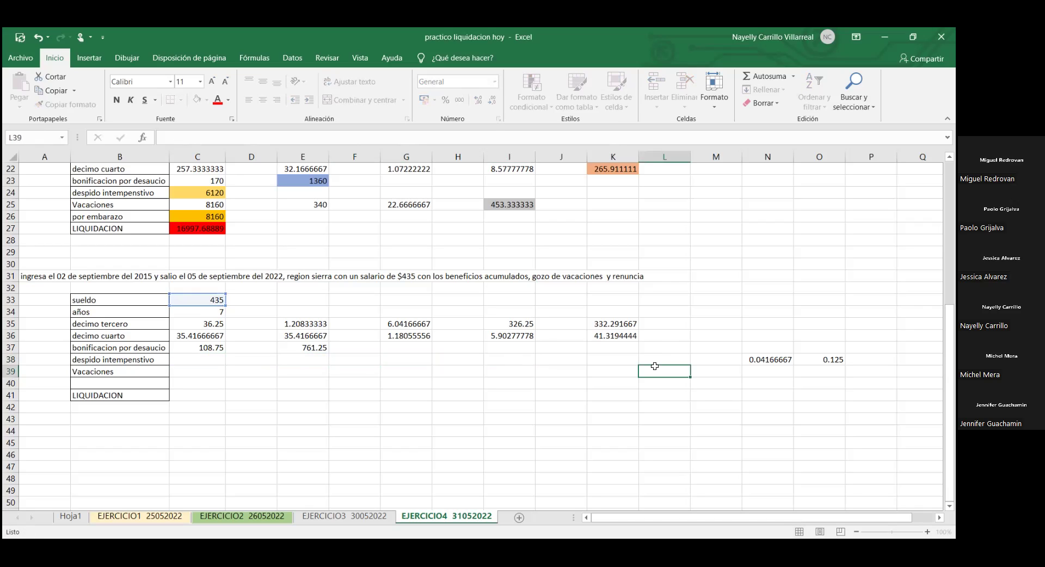
Step: Delete the leftover values in N38 and O38 beside the despido intempenstivo row
click(753, 359)
key(BackSpace)
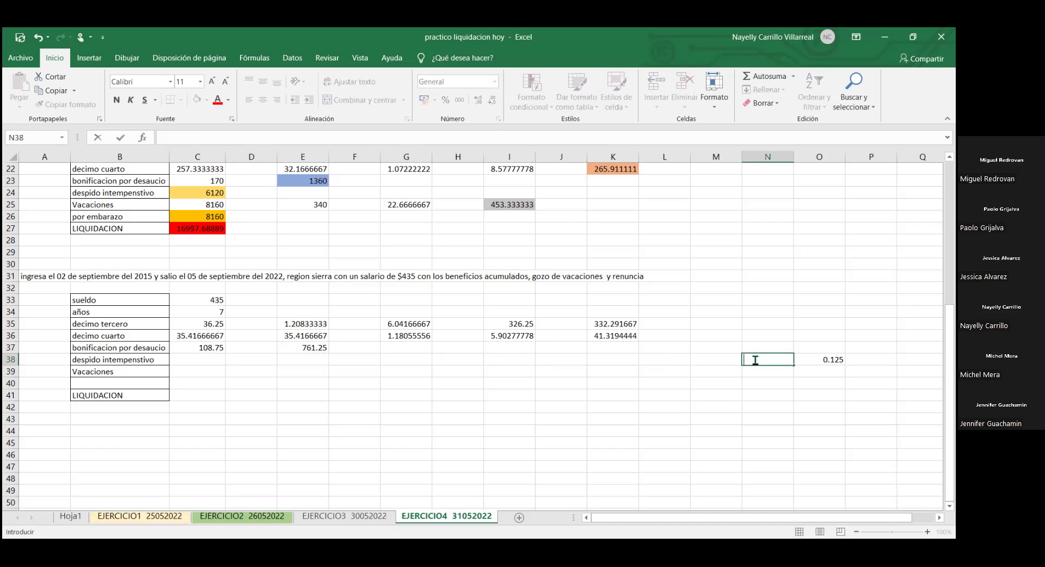
key(Tab)
key(BackSpace)
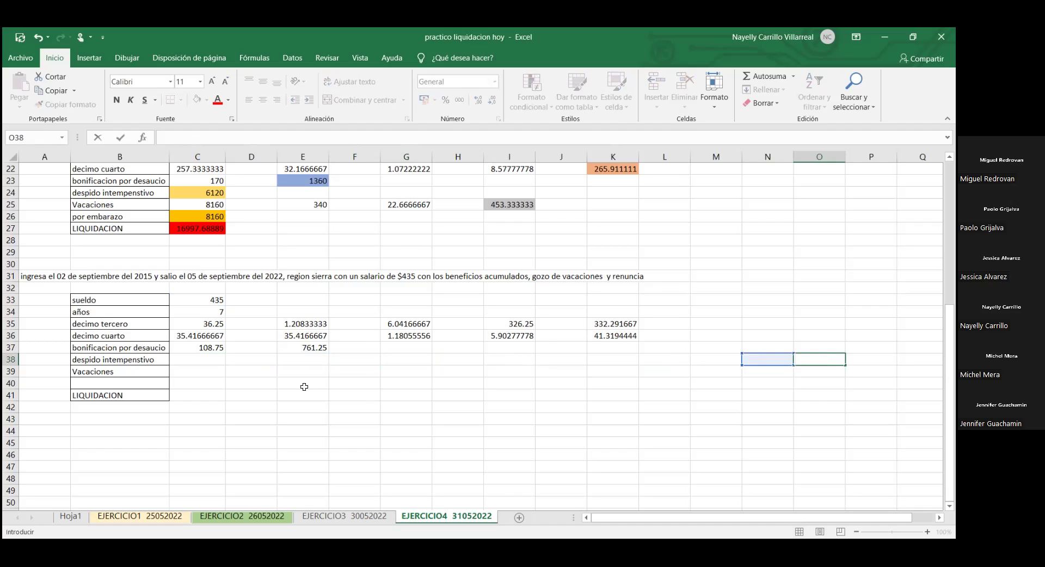
click(550, 273)
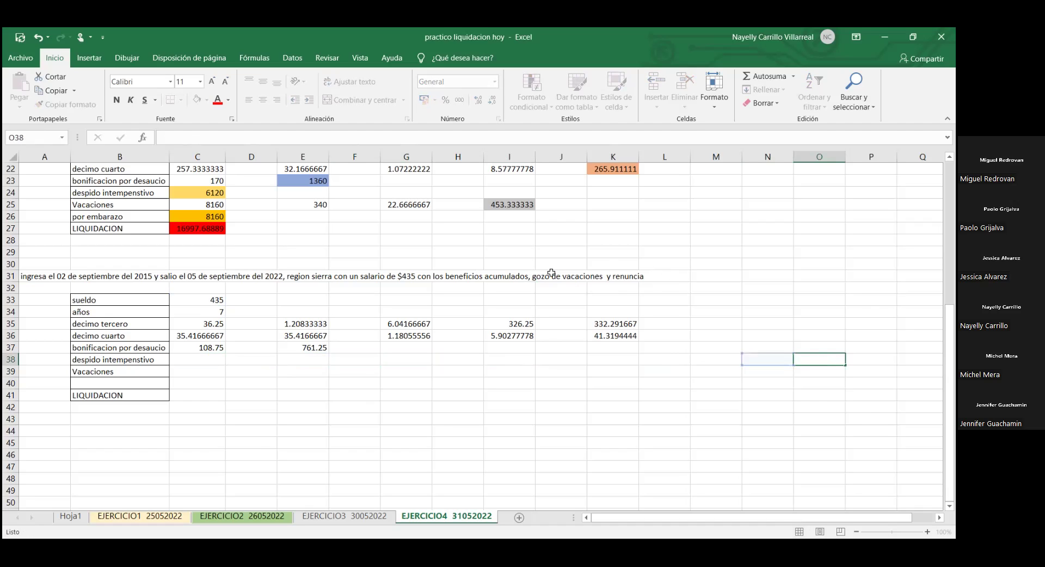
key(BackSpace)
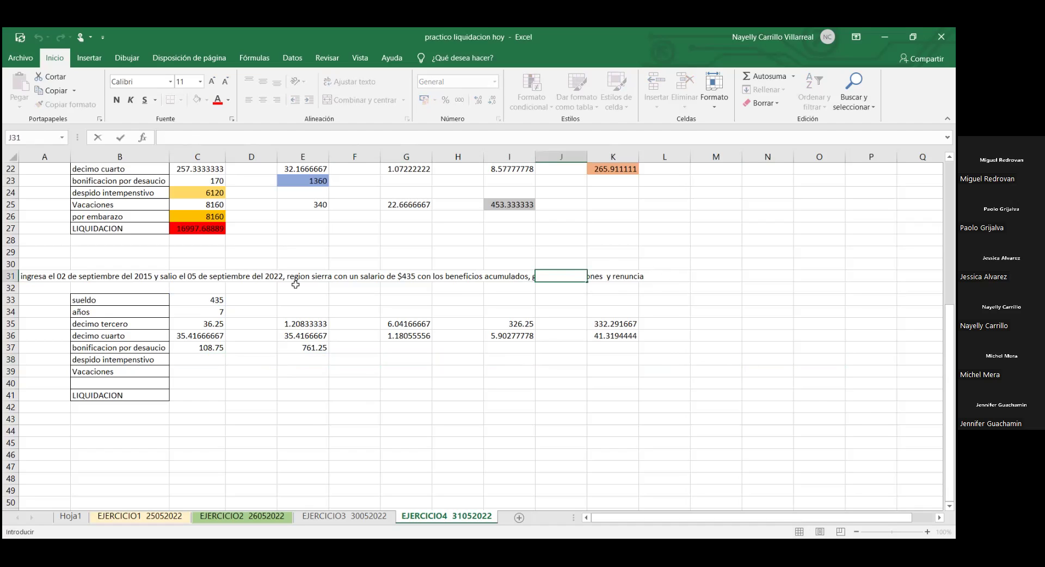
Step: Change the vacation wording in the A31 case description to "no gozo de vacaciones 15 dias", keeping "y renuncia" at the end
click(45, 279)
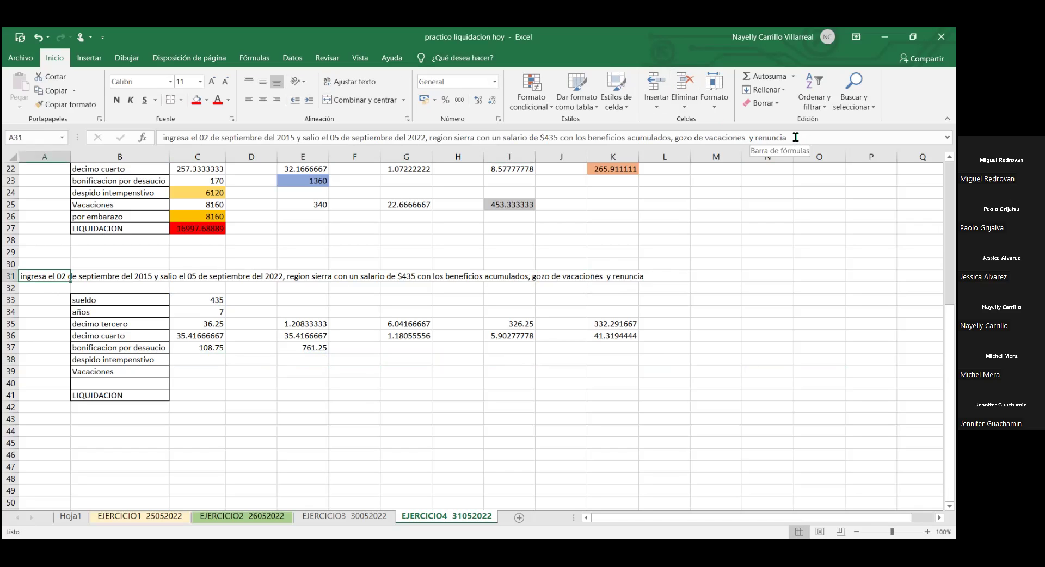
click(709, 138)
click(709, 138)
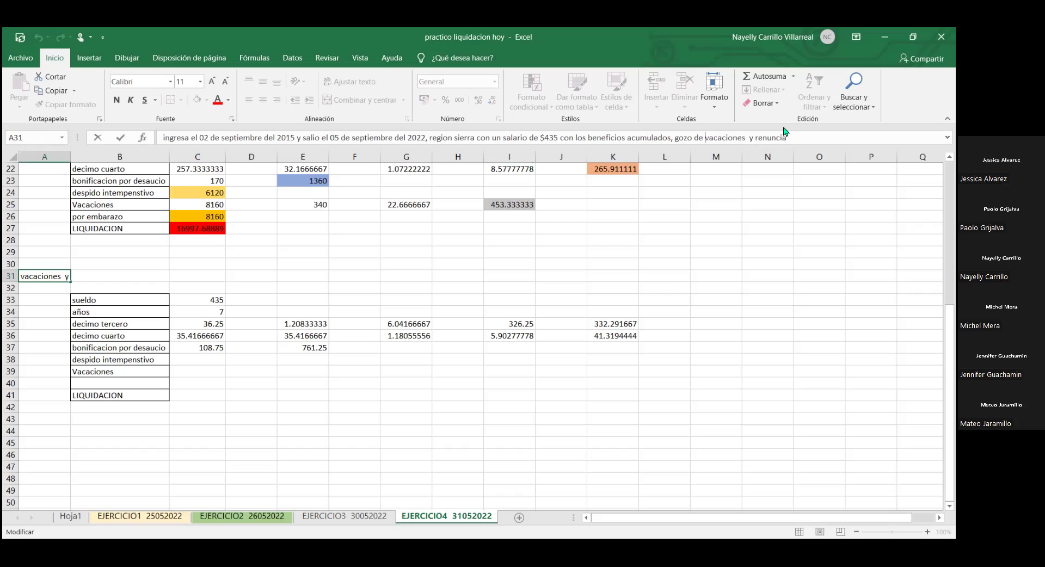
key(BackSpace)
key(BackSpace)
key(BackSpace)
key(BackSpace)
key(BackSpace)
key(BackSpace)
key(BackSpace)
key(BackSpace)
text(no gozo de)
click(757, 139)
text(15 dias)
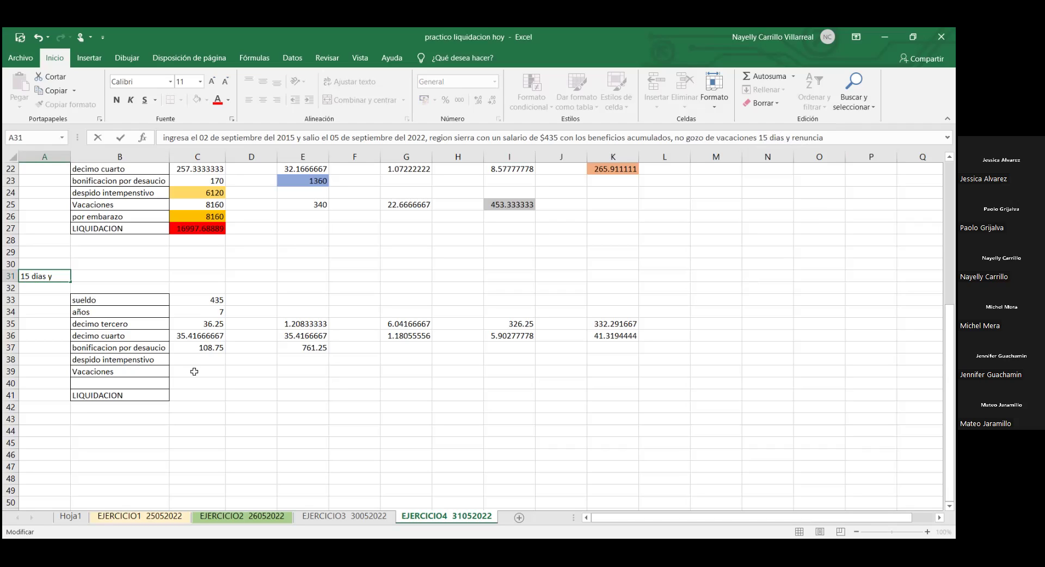
Step: Enter the Vacaciones formula in C39 as the sueldo in C33 divided by 12
click(197, 372)
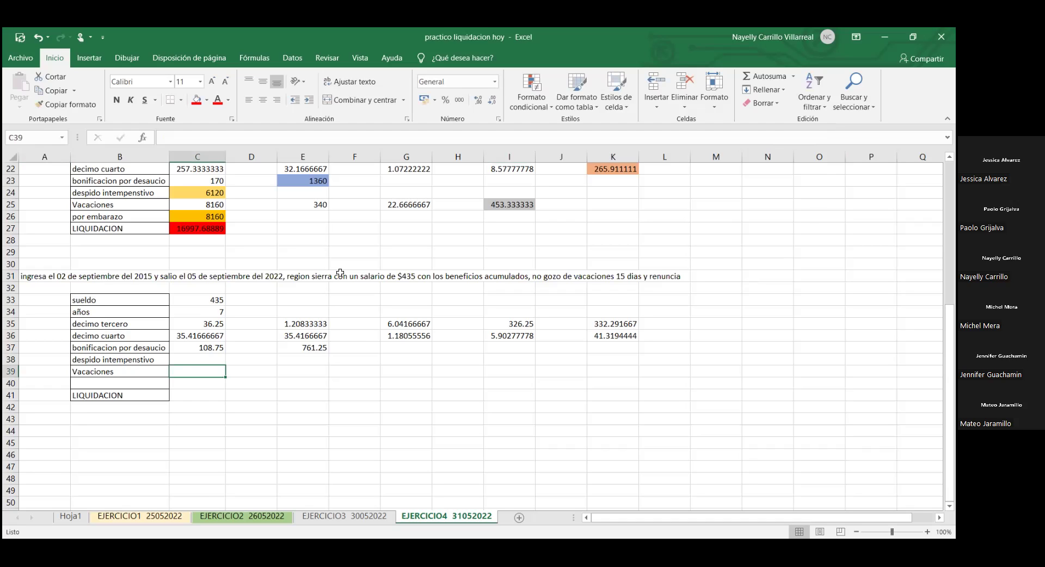
text(=)
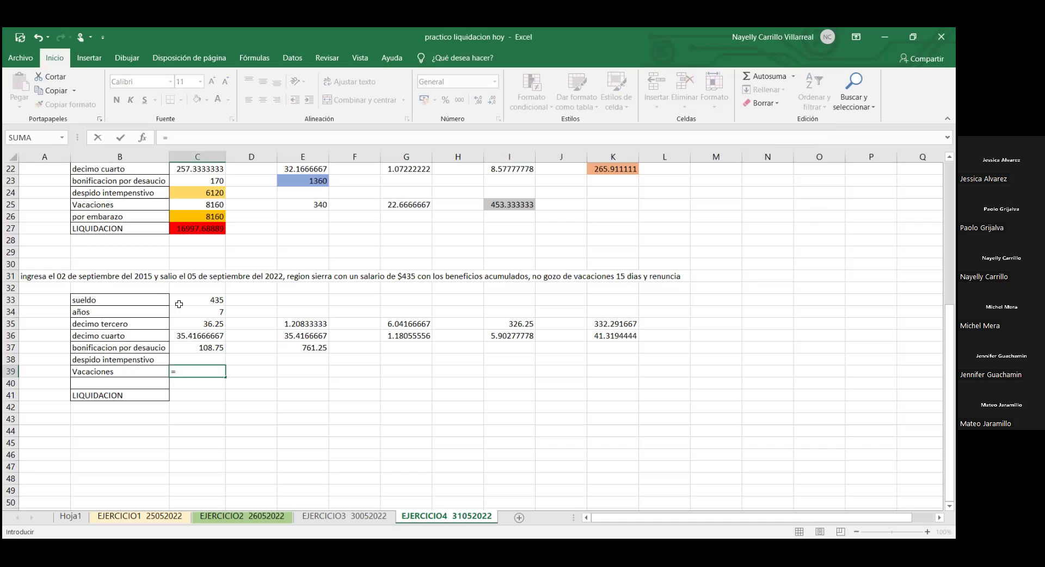
click(192, 300)
text(/12)
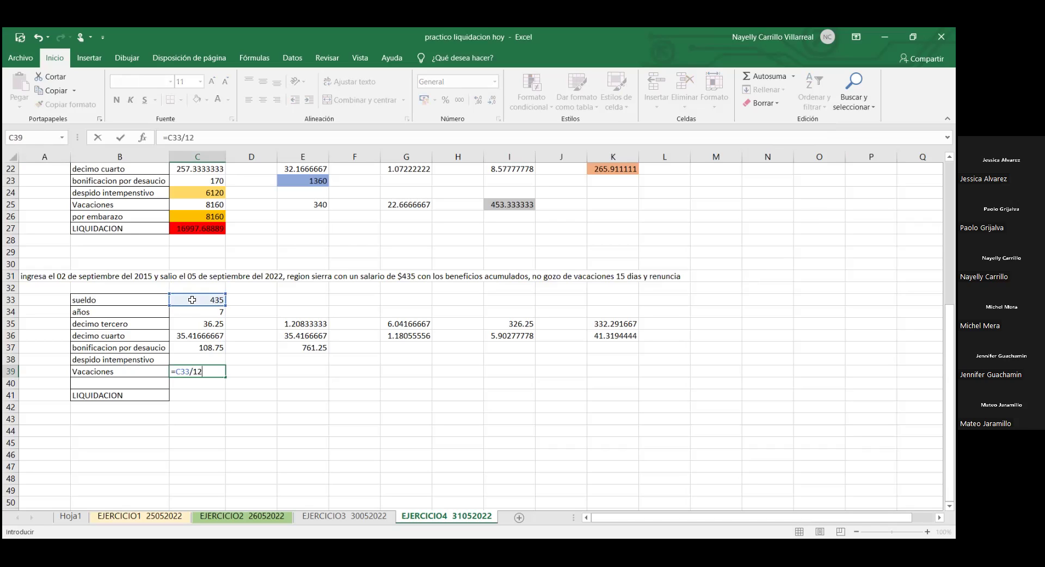
key(Return)
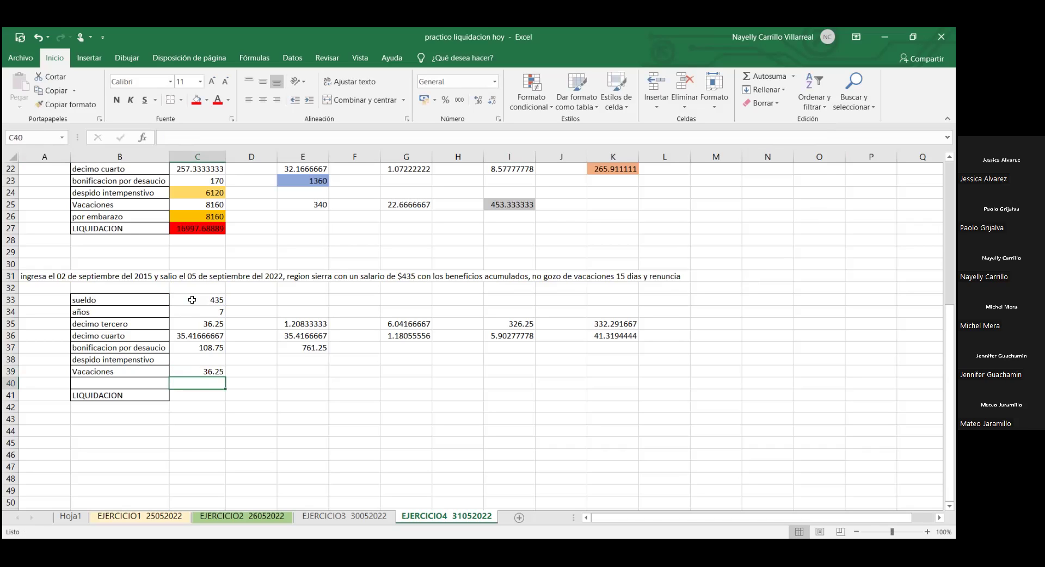
Step: Divide the Vacaciones amount in C39 by 24 in cell E39
click(301, 369)
text(=)
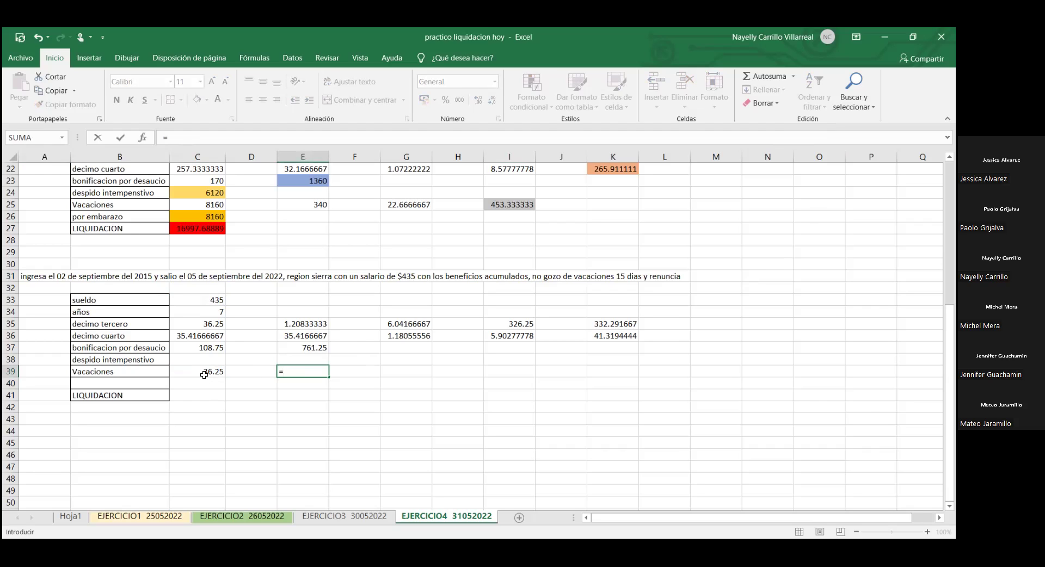
click(203, 372)
text(/24)
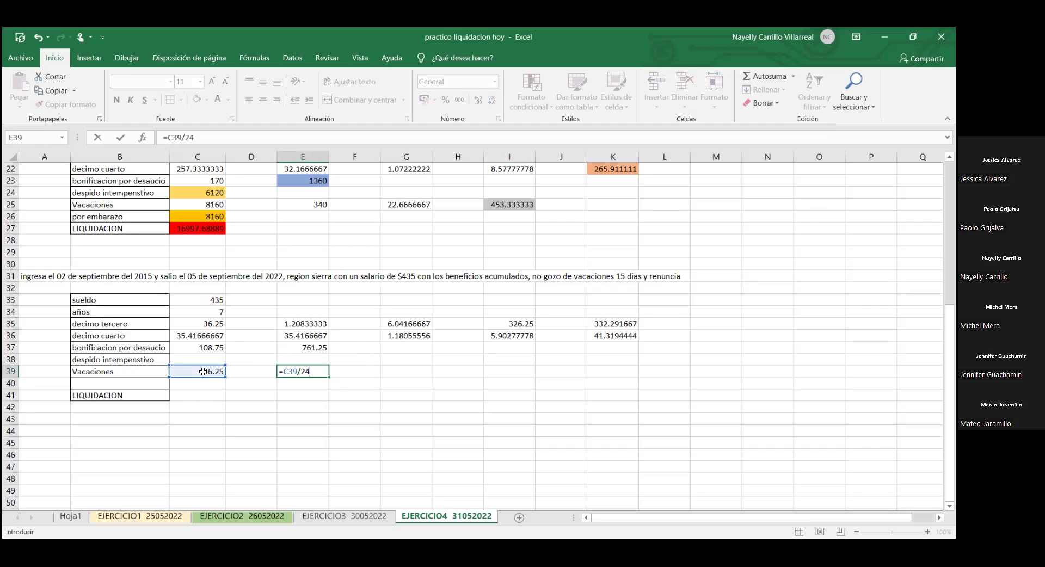
key(Return)
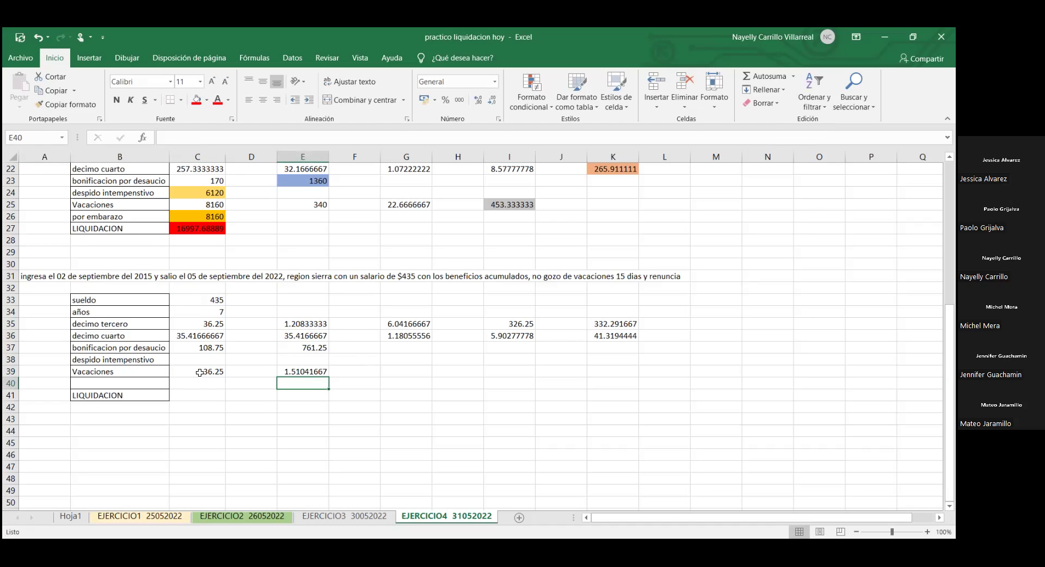
Step: Correct the Vacaciones formula in C39 to multiply the sueldo by 12, as =C33*12
double_click(200, 372)
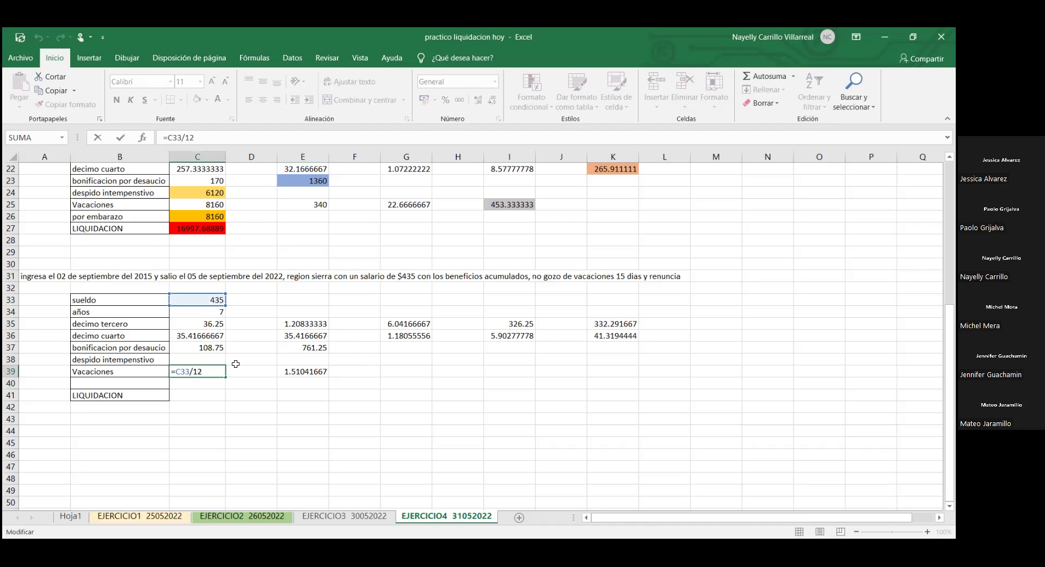
key(Left)
key(BackSpace)
text(*)
key(Return)
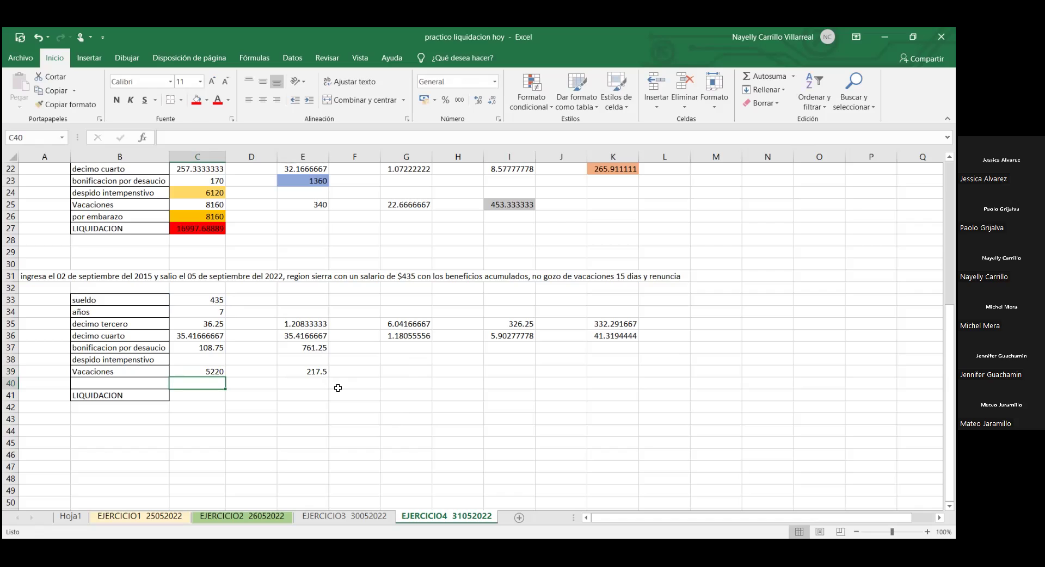
Step: Calculate the daily vacation value in G39 by dividing E39 by 15
click(405, 372)
text(=)
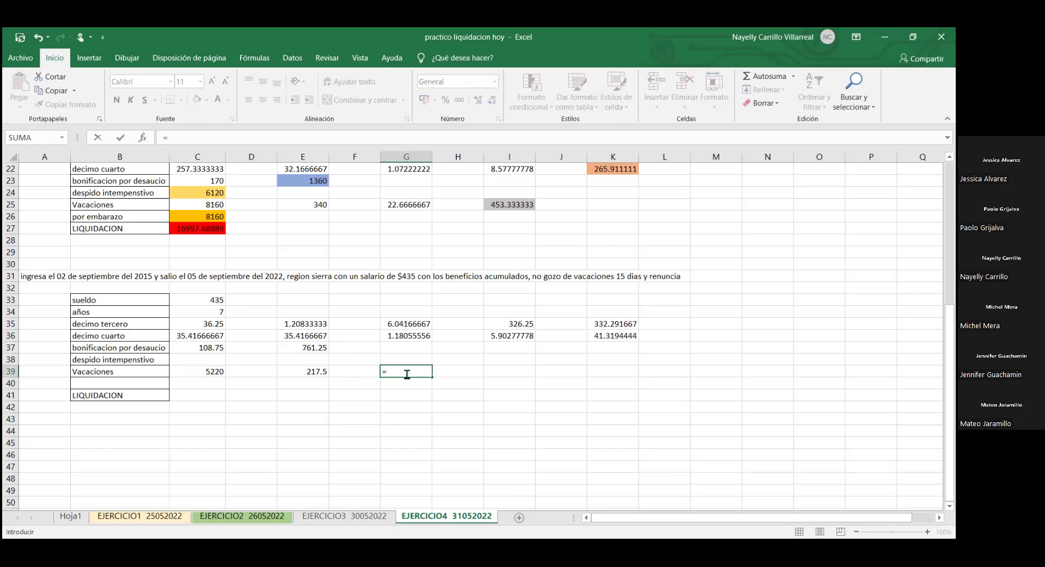
click(308, 369)
text(/15)
key(Return)
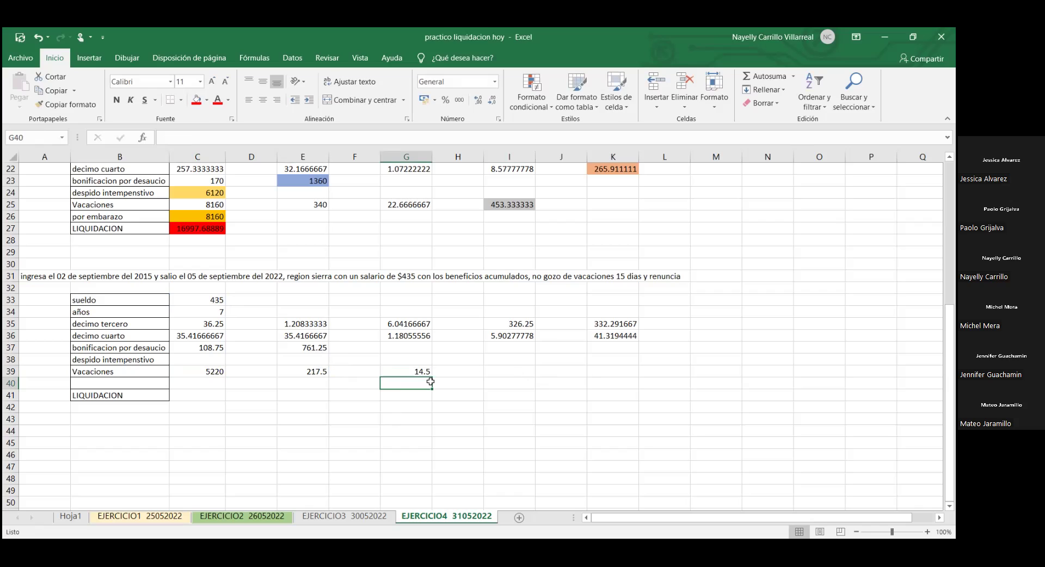
click(521, 371)
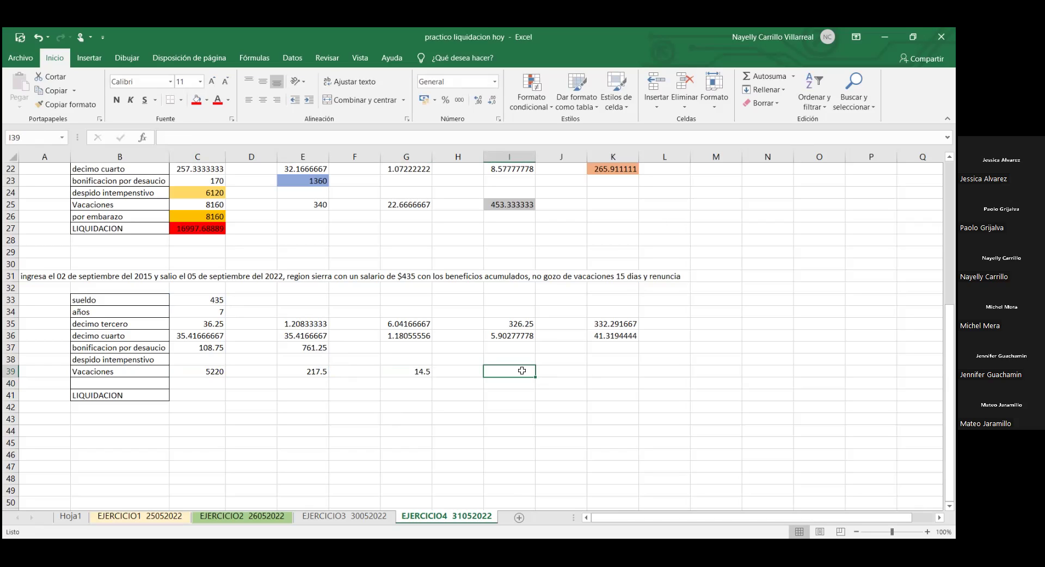
click(423, 371)
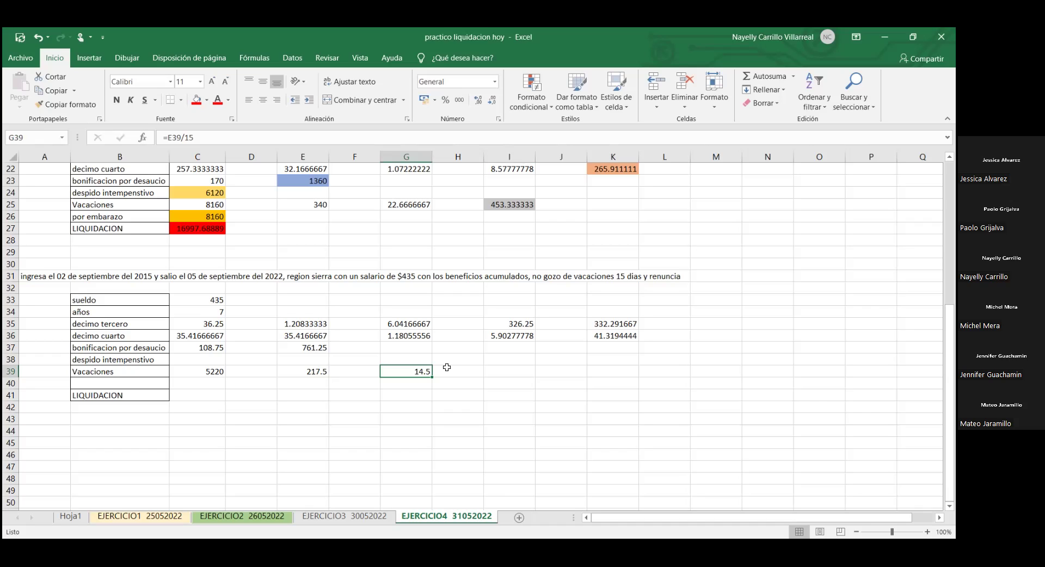
Step: In cell I39 of the Vacaciones row, multiply the value in G39 by 15
click(508, 373)
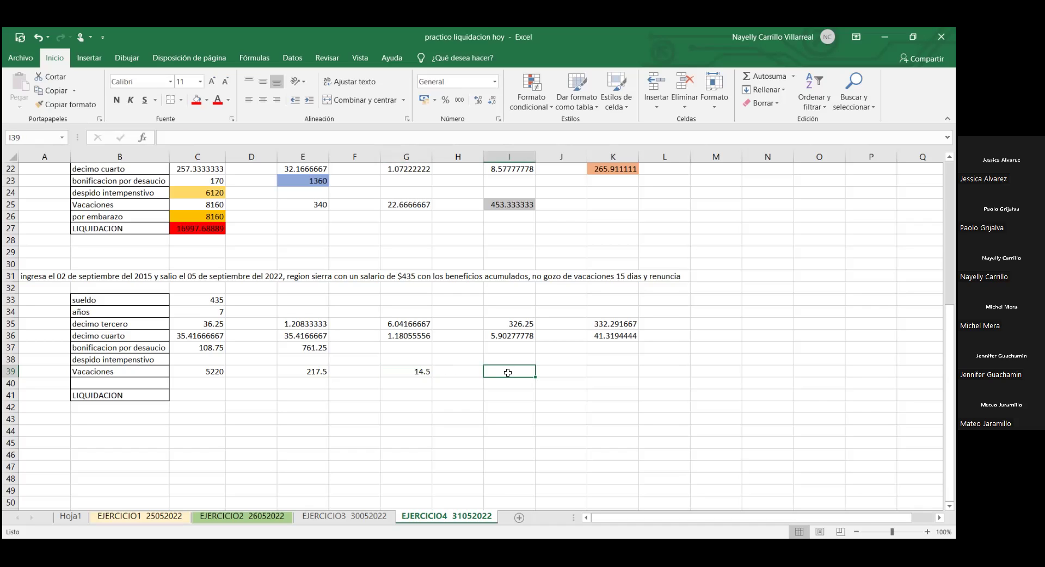
text(=)
click(422, 372)
text(*15)
key(Return)
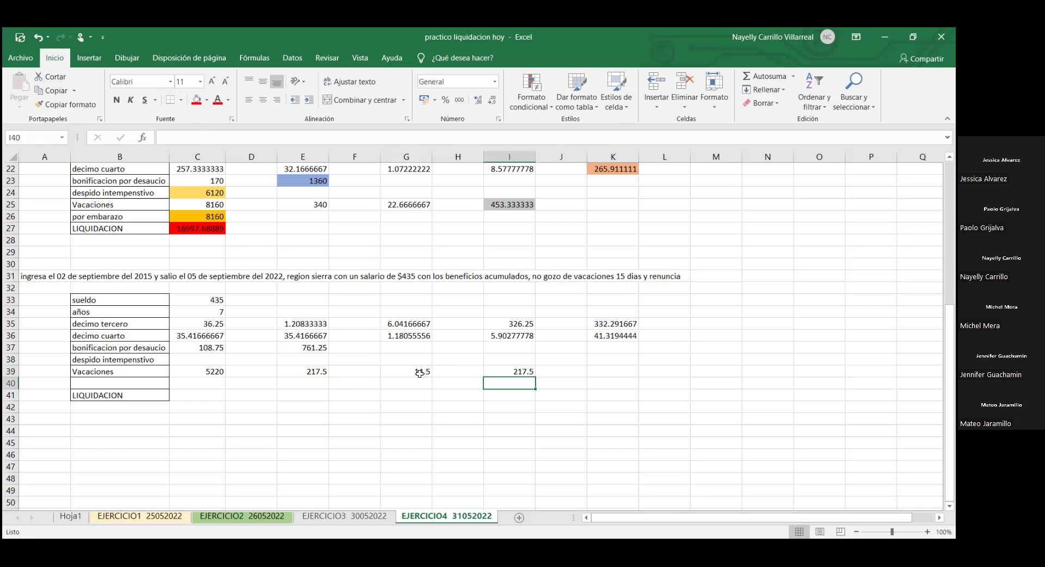
Step: Review the Vacaciones formulas in cells E39, G39 and I39
click(309, 371)
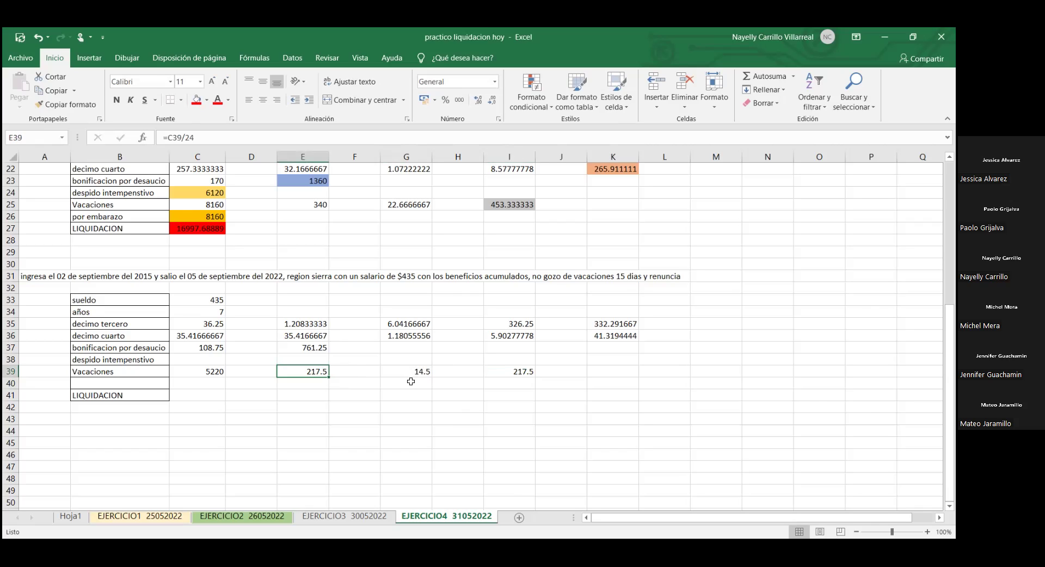
click(427, 372)
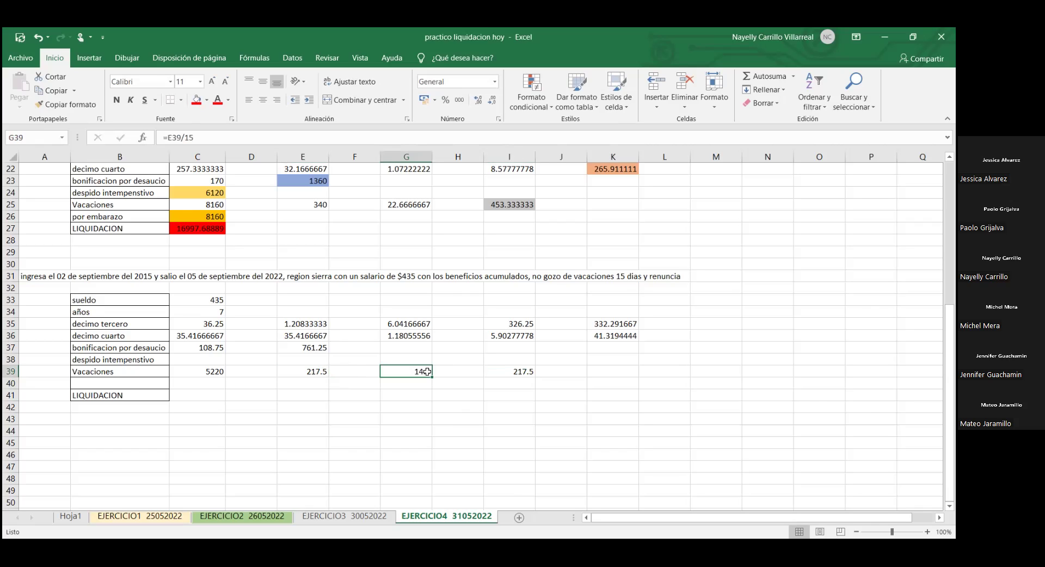
click(521, 373)
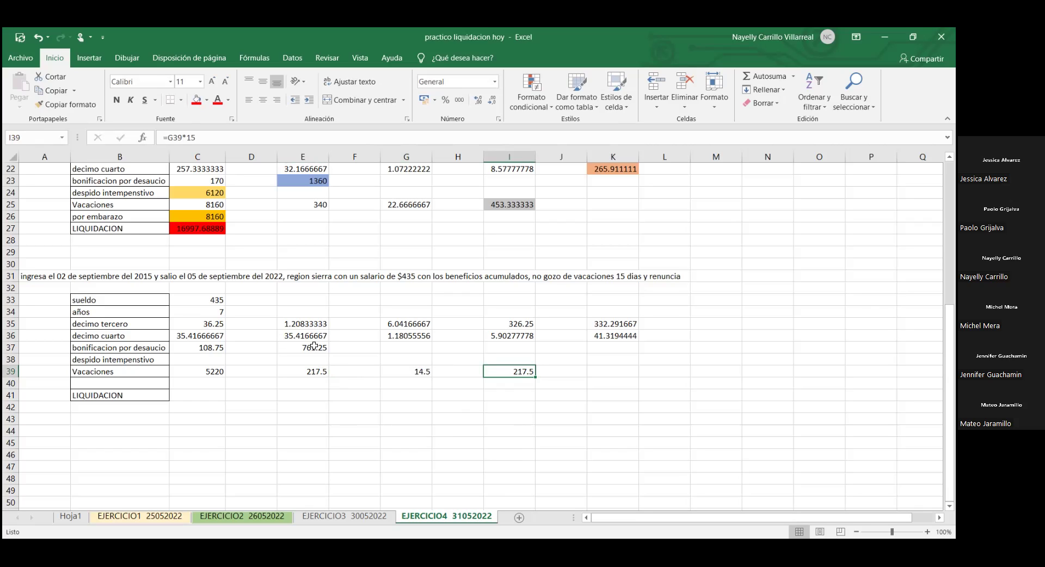
click(311, 370)
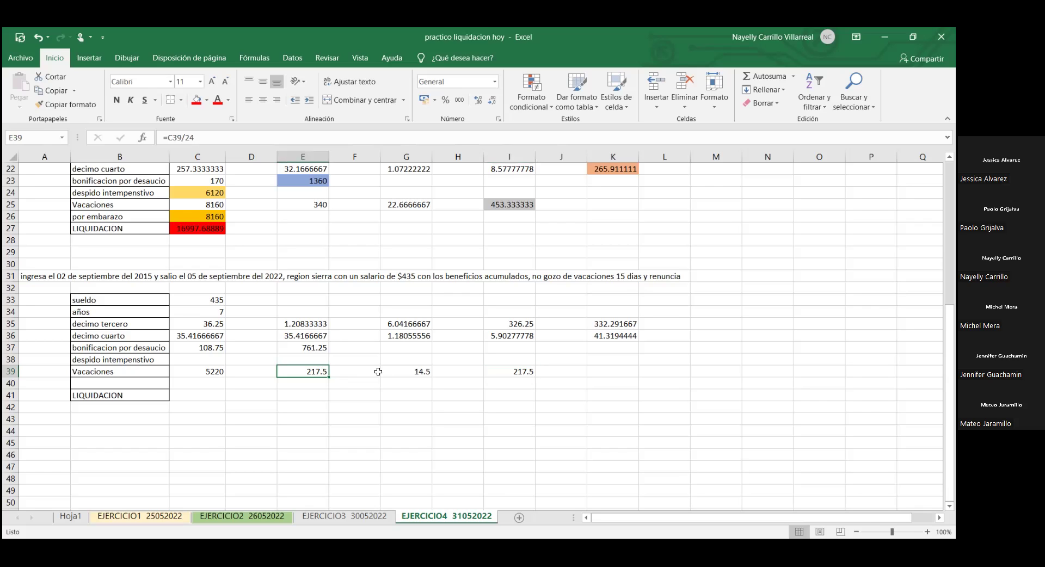
click(413, 372)
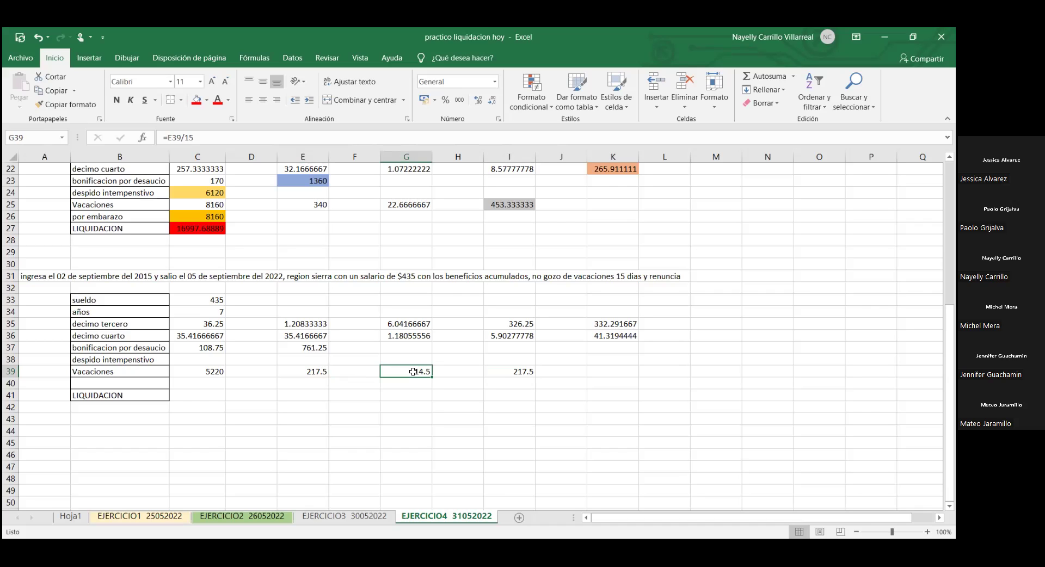
Step: Clear the formulas in cells I39 and G39 of the Vacaciones row
click(517, 369)
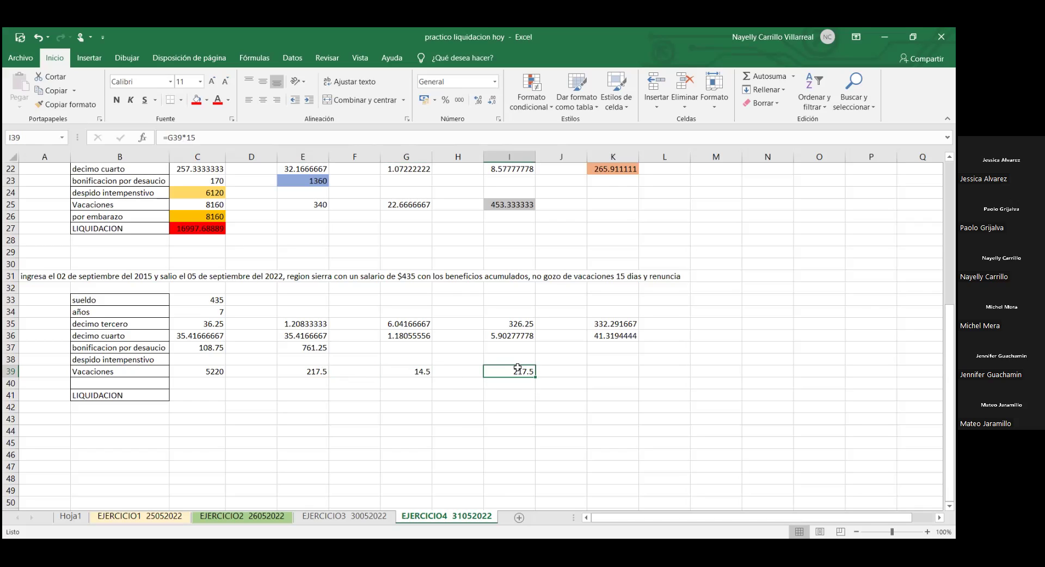
key(BackSpace)
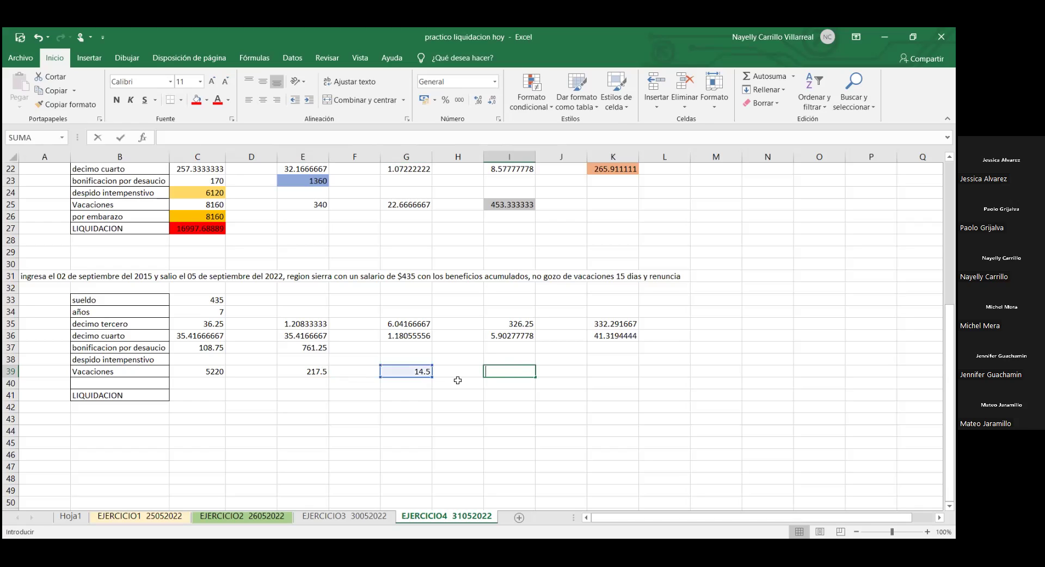
key(Left)
key(Left)
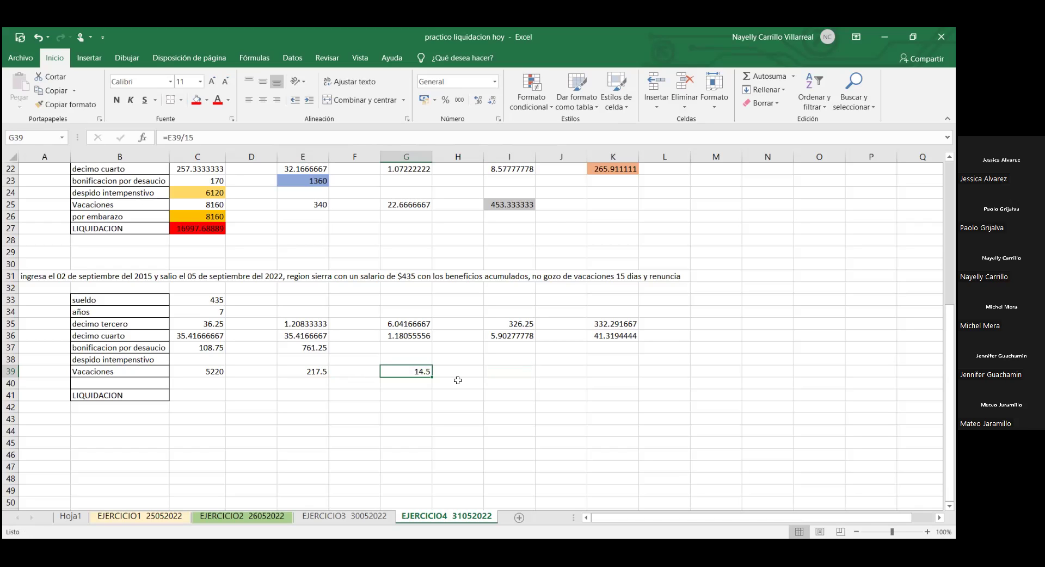
key(BackSpace)
click(263, 409)
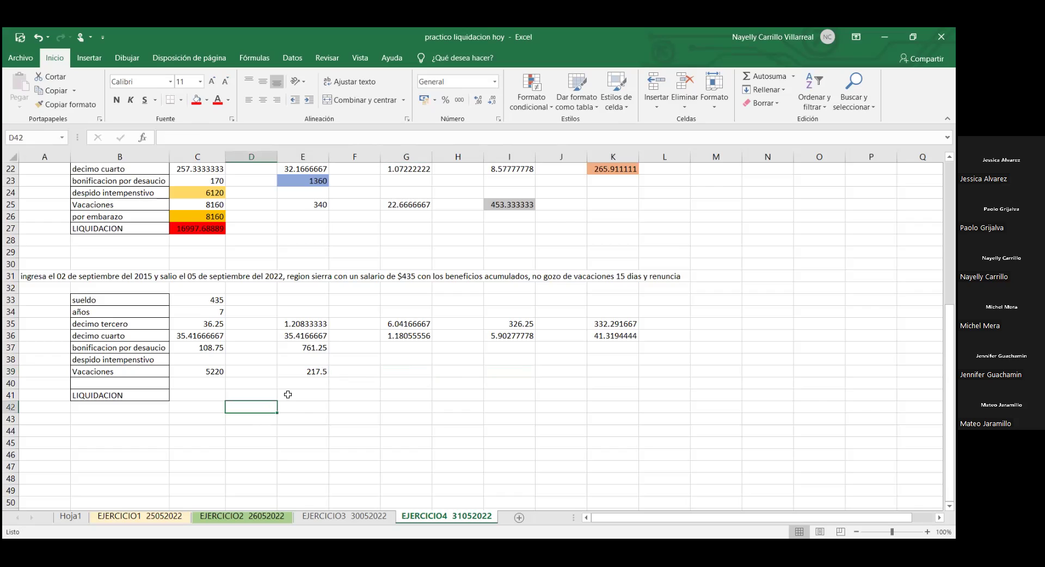
Step: Examine the Vacaciones formulas in C39 and E39 and compare the row with the solved exercise above
click(315, 373)
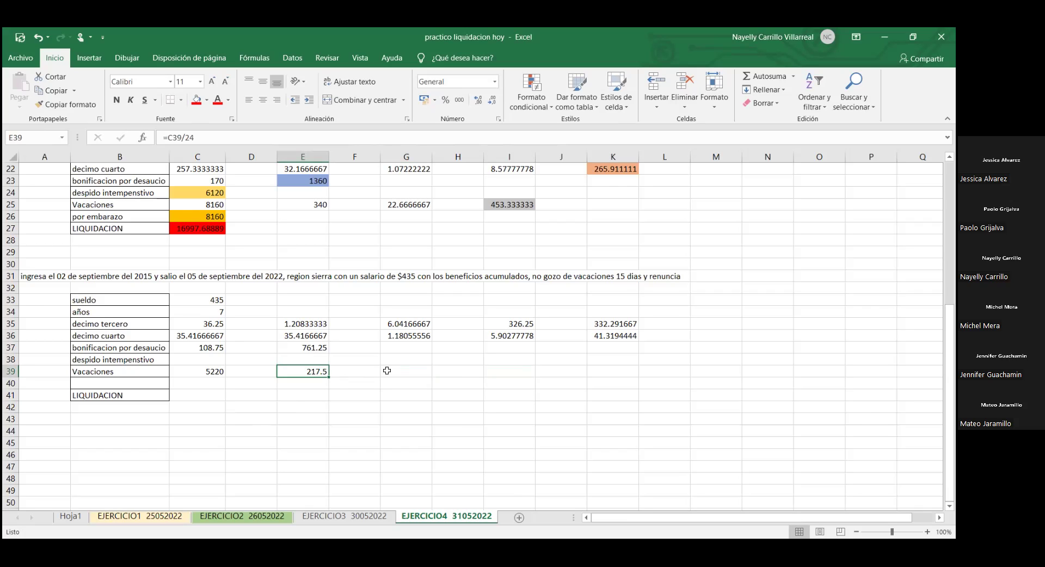
click(199, 372)
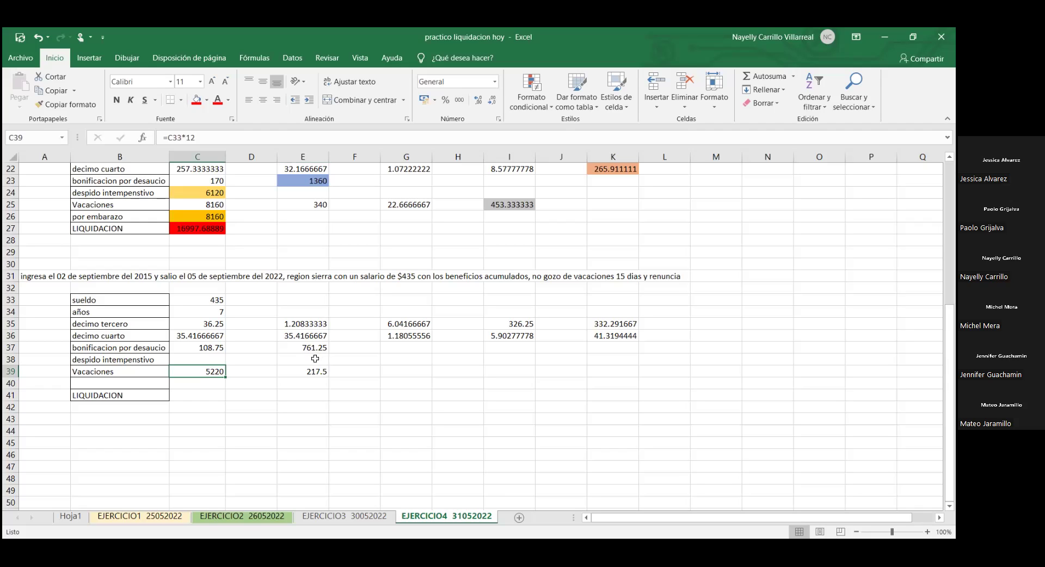
click(326, 372)
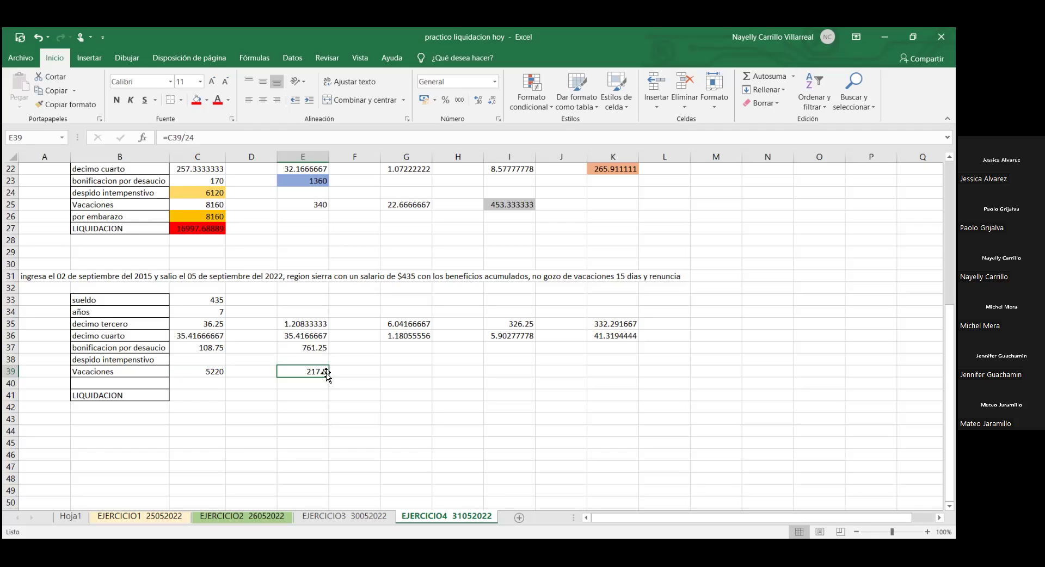
click(419, 372)
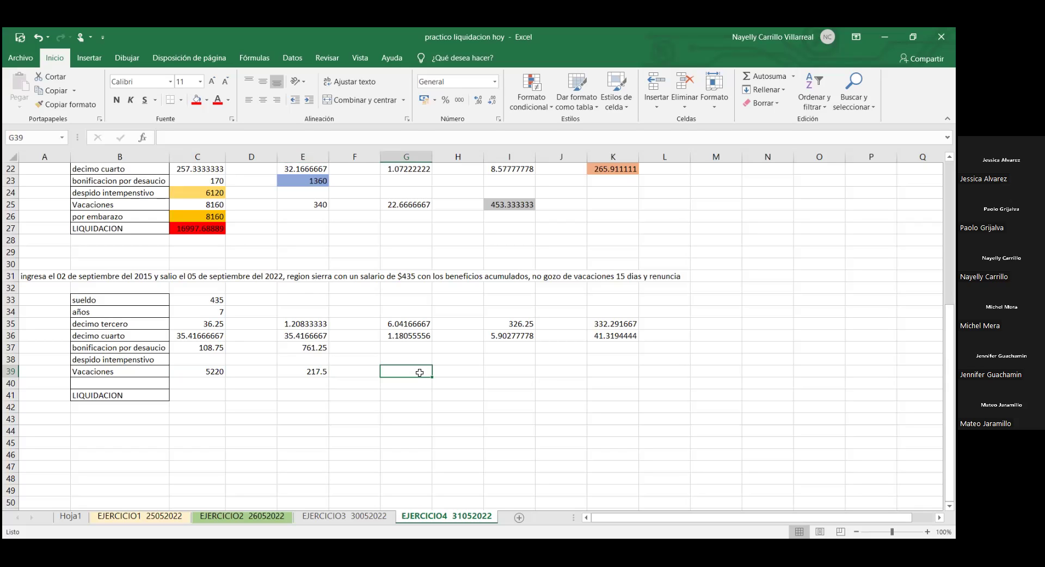
scroll(420, 372, up, 4)
scroll(419, 372, down, 2)
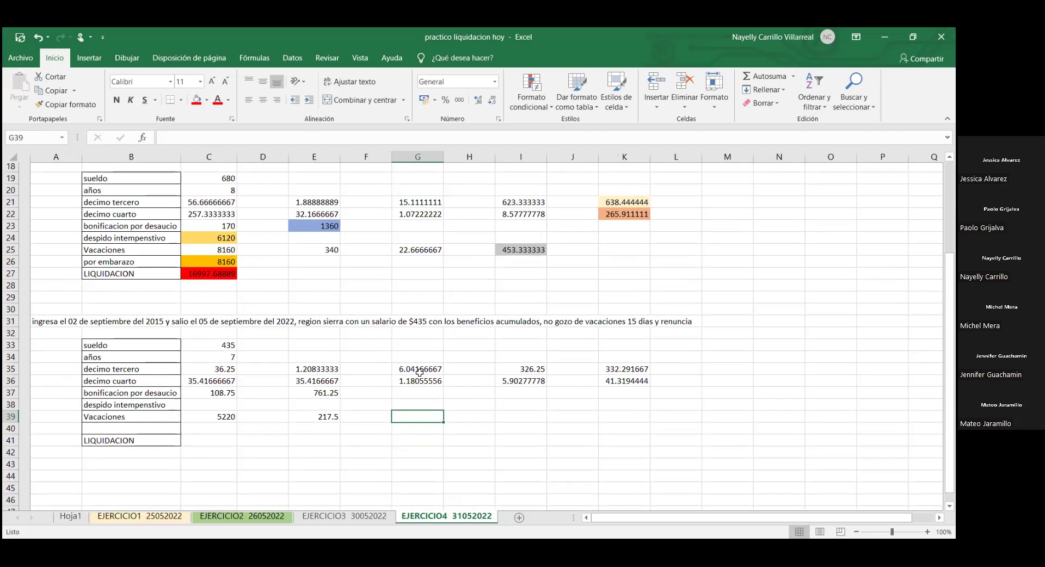
scroll(419, 372, down, 1)
text(=)
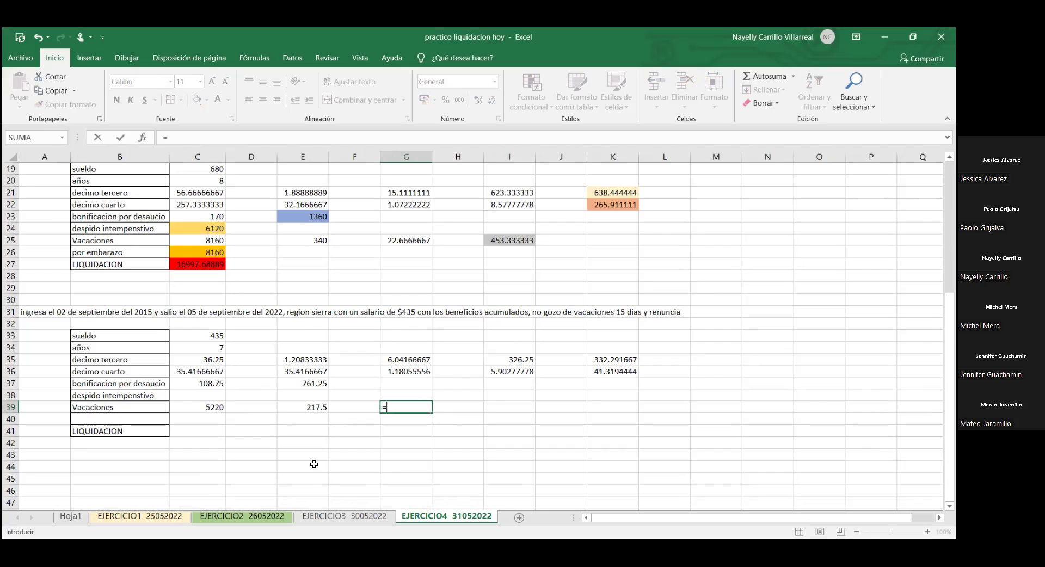
click(314, 464)
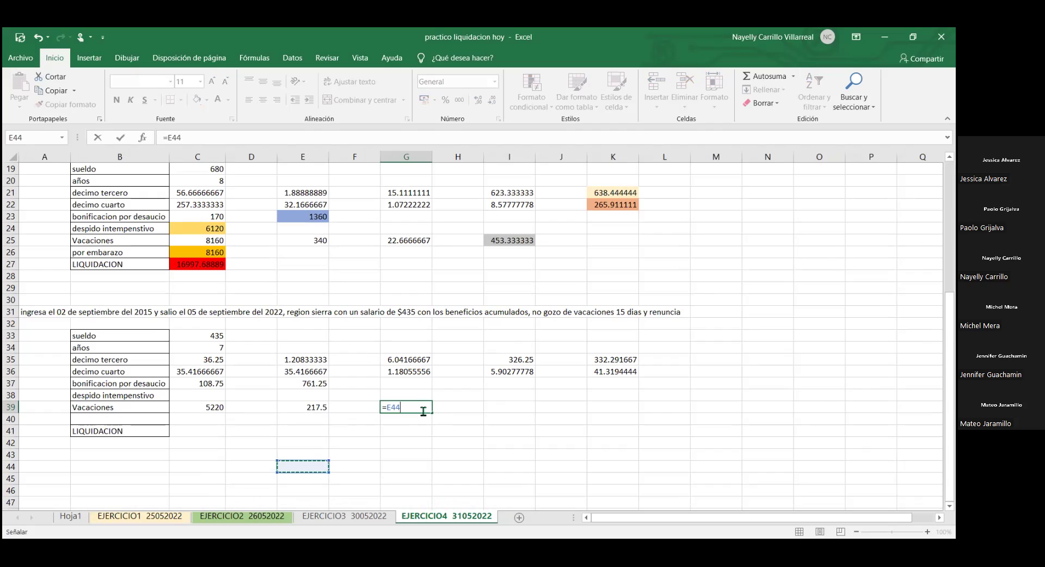
key(BackSpace)
key(BackSpace)
key(BackSpace)
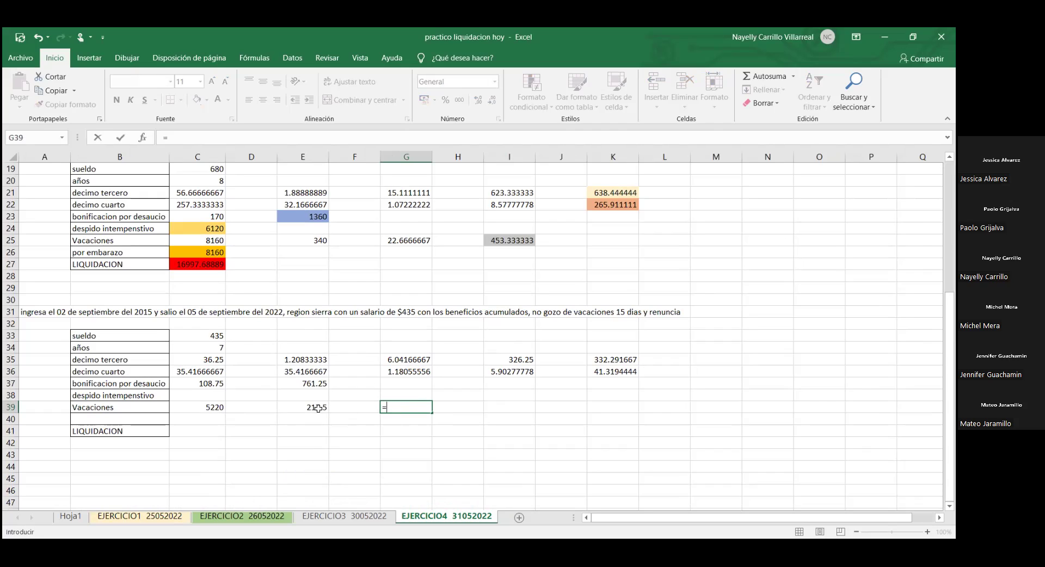
click(318, 408)
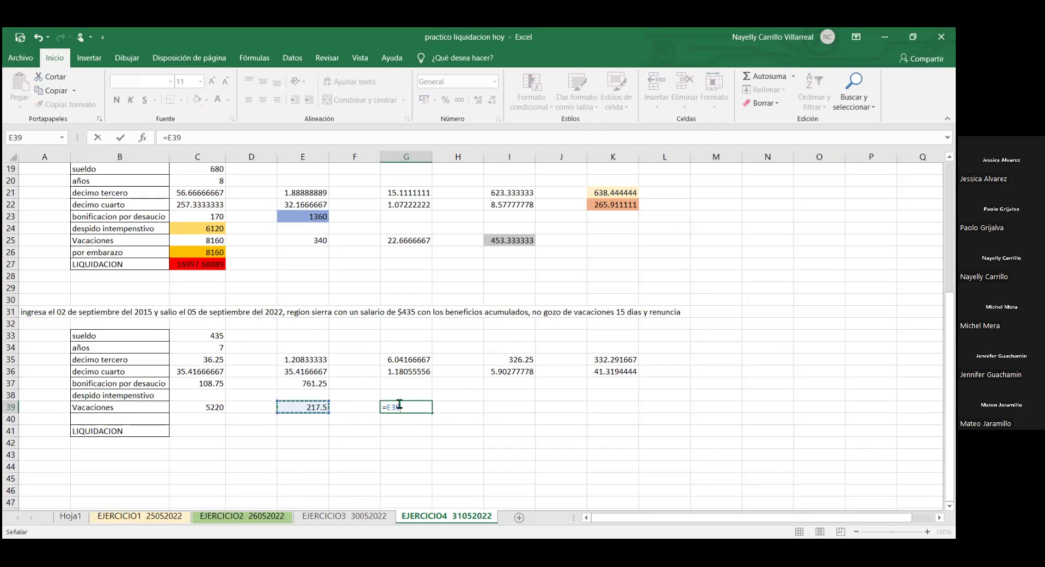
click(622, 314)
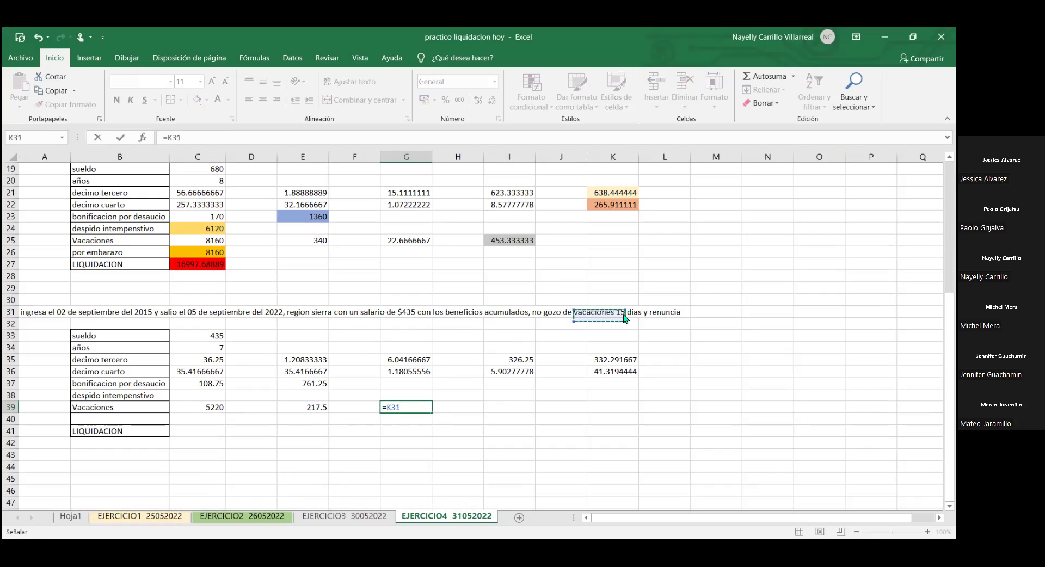
key(BackSpace)
key(BackSpace)
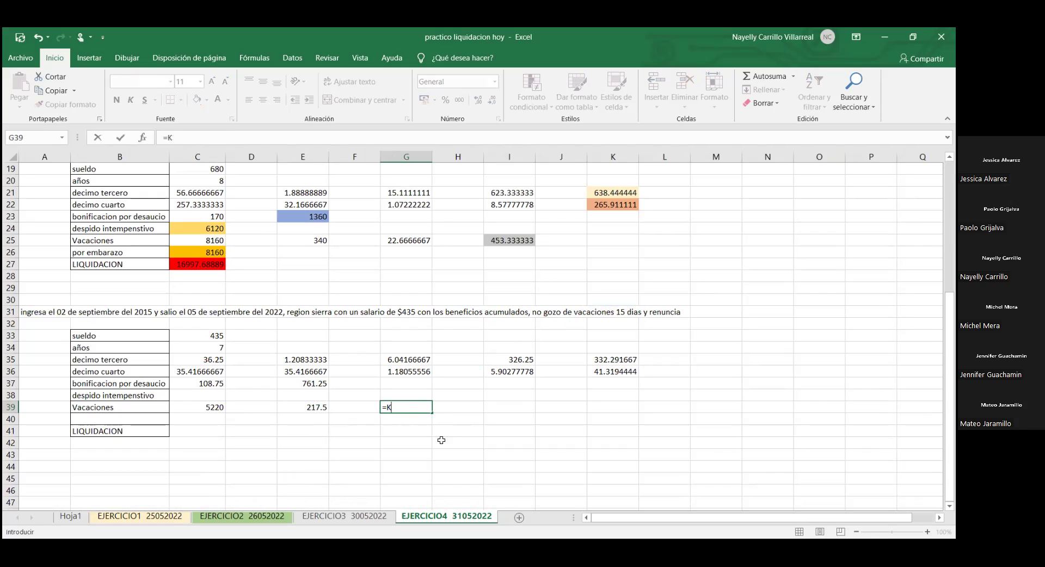
key(BackSpace)
key(BackSpace)
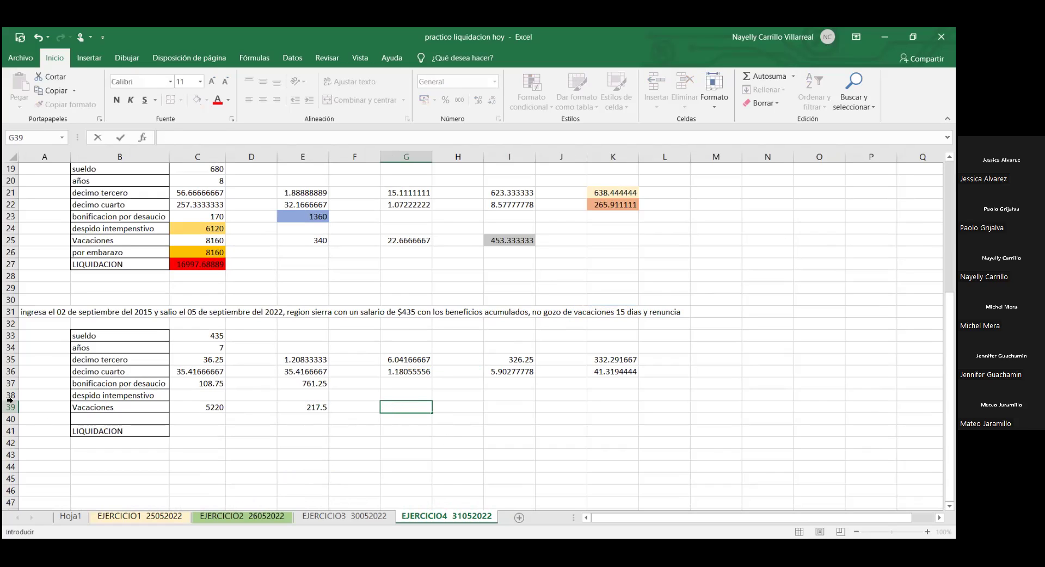
Step: Change the number of vacation days not taken to 16 in the exercise statement in A31
click(60, 315)
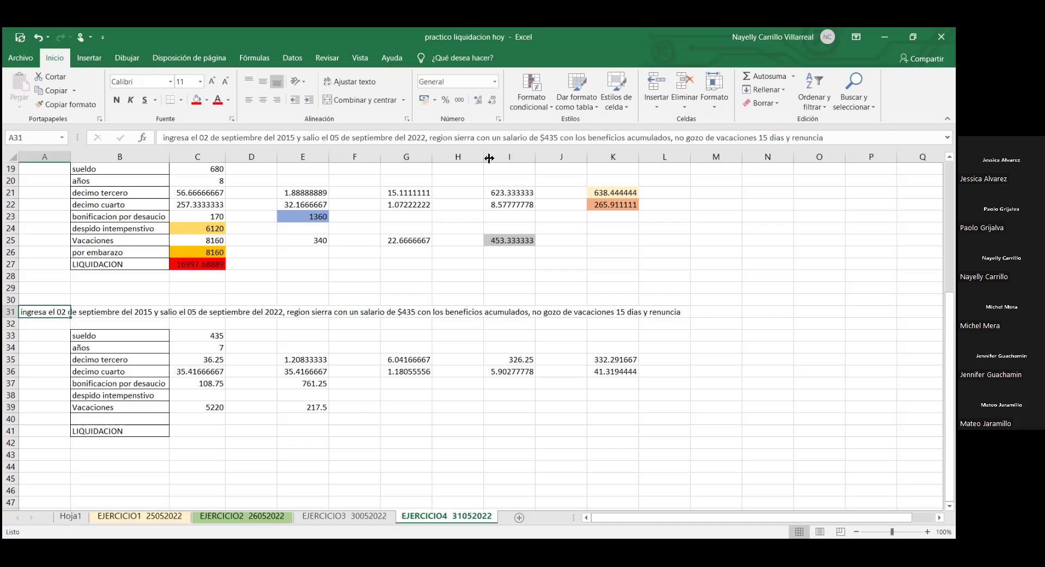
click(762, 138)
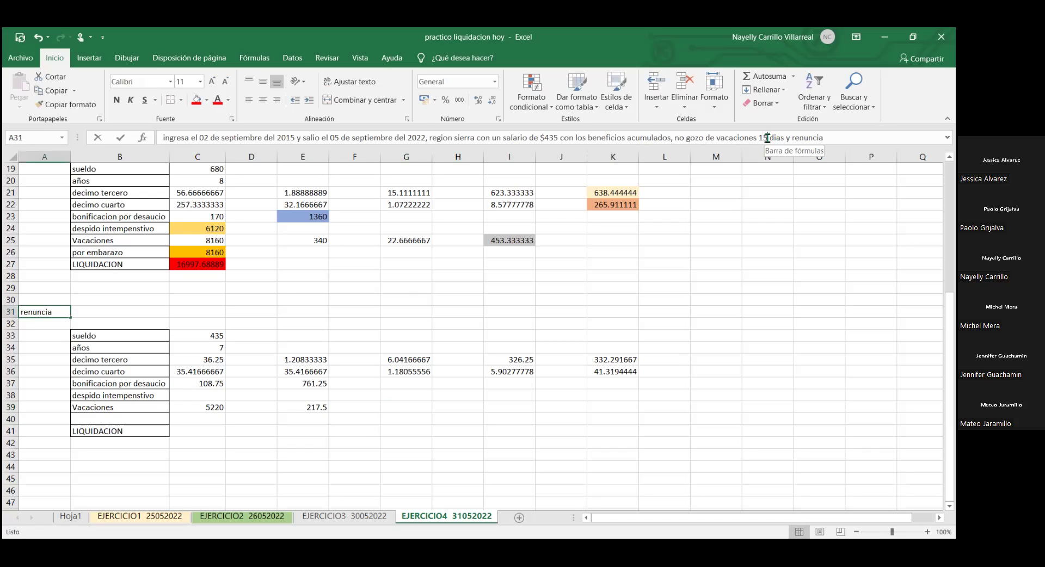
key(Delete)
text(6)
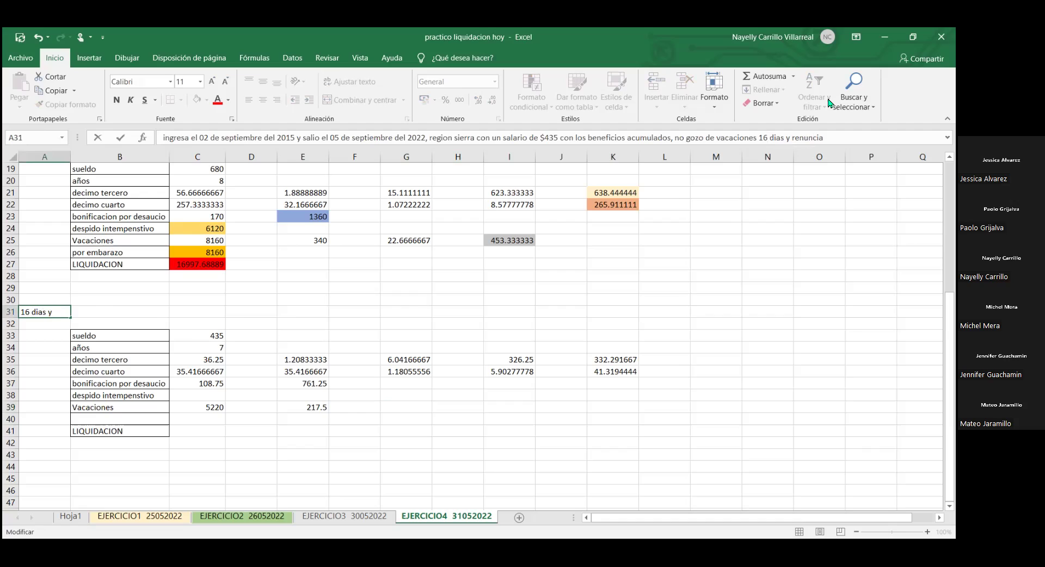
key(Return)
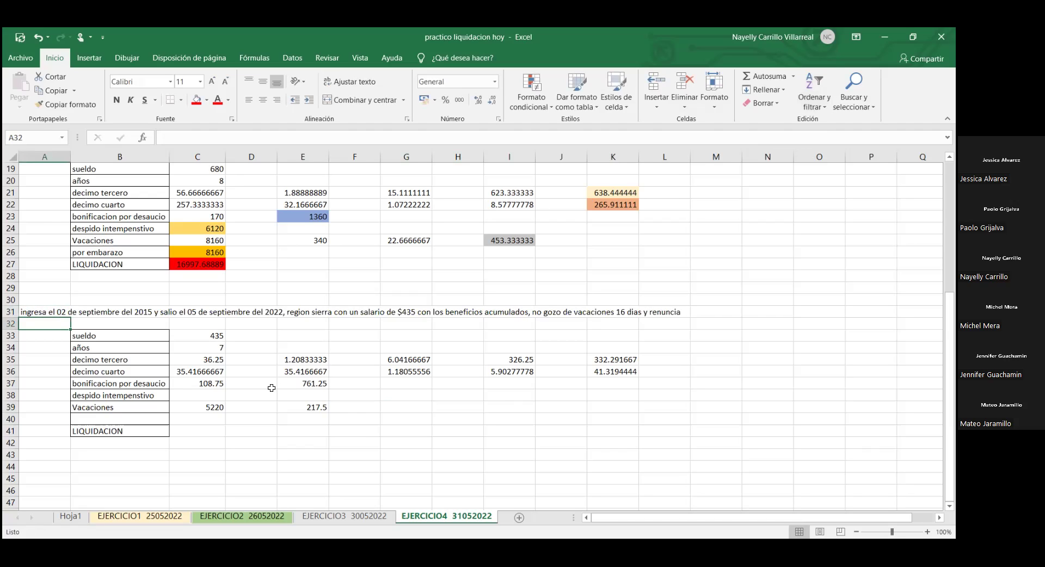
Step: Calculate the daily vacation value in G39 by dividing E39 by 15
click(203, 408)
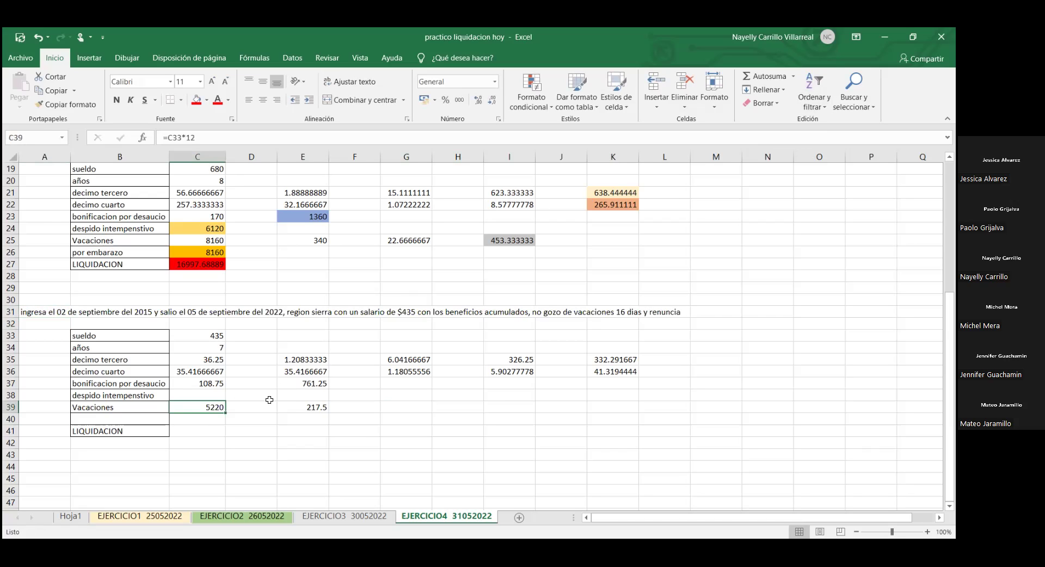
click(292, 409)
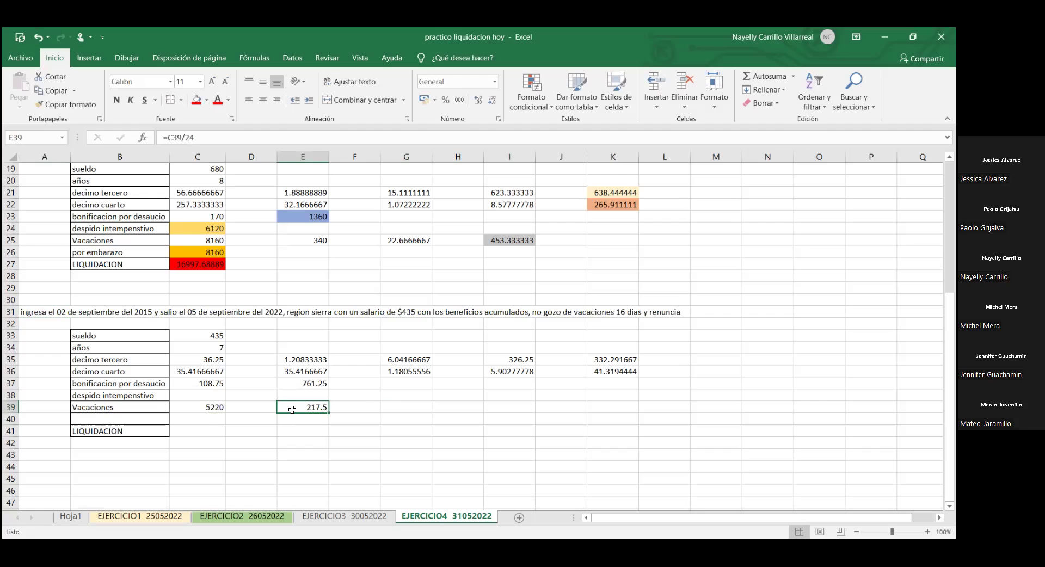
click(411, 407)
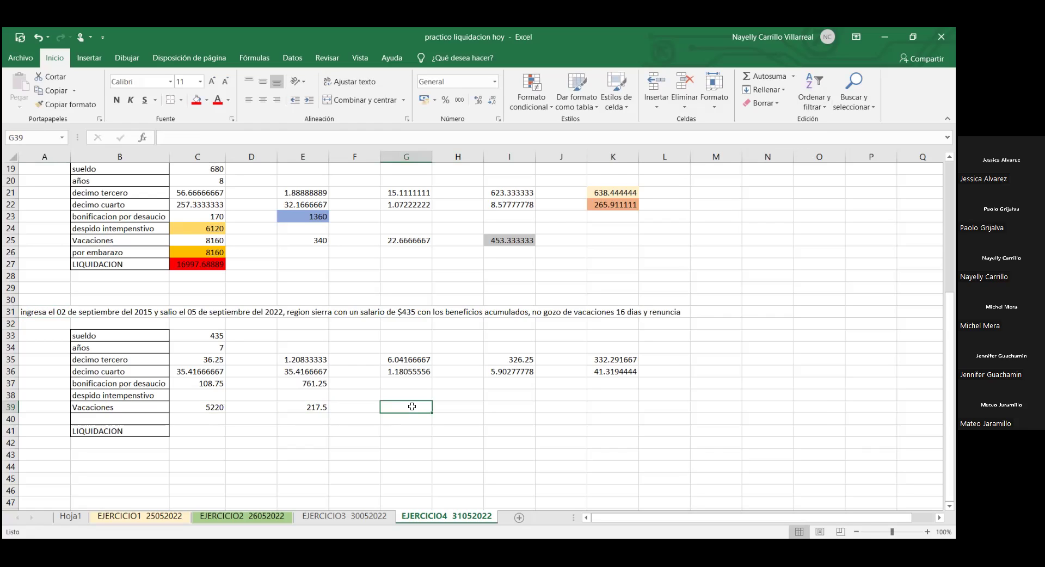
text(=)
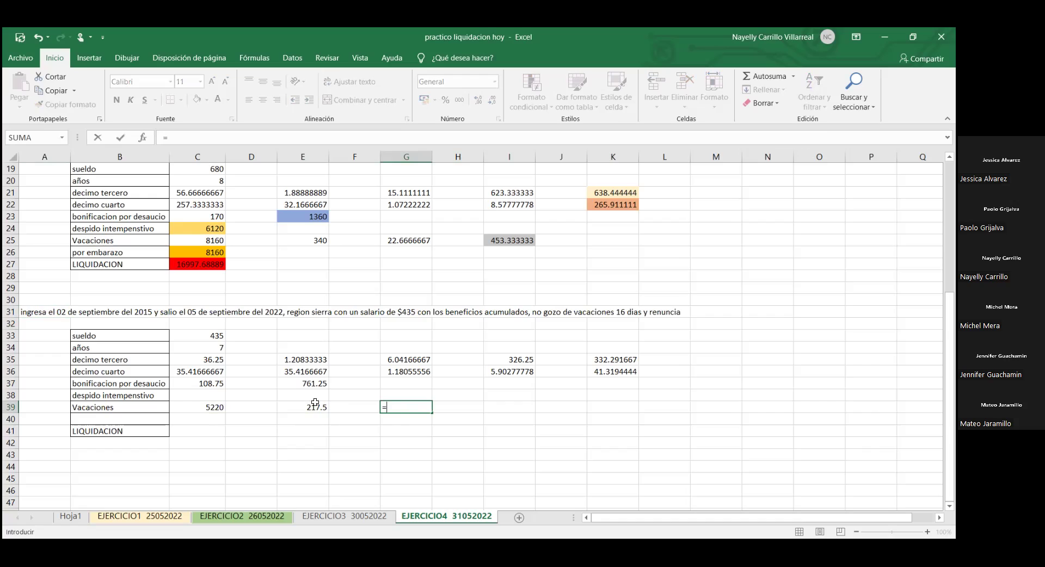
click(316, 405)
text(/15)
key(Return)
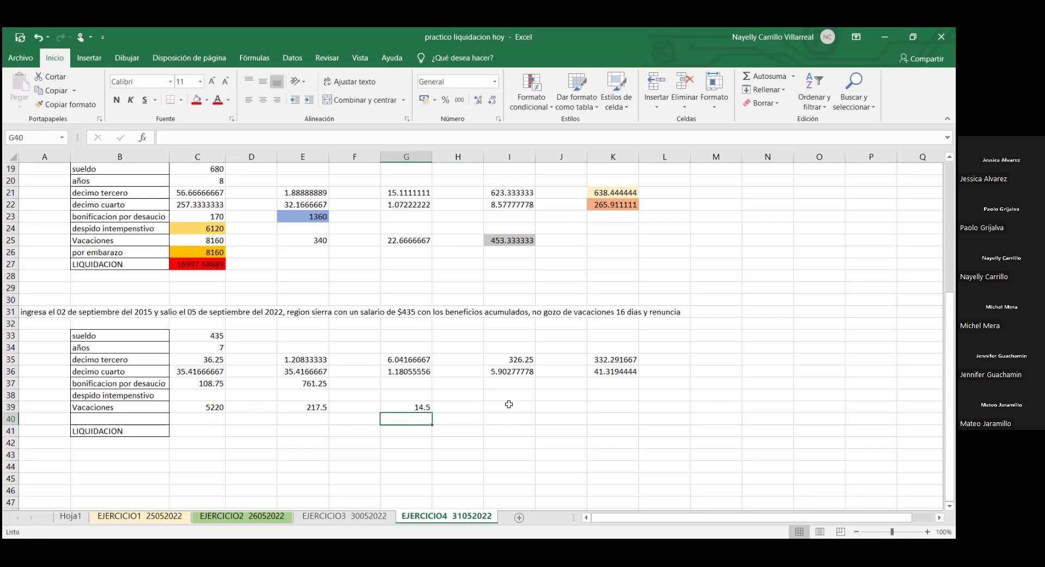
Step: Calculate the pay for the 16 vacation days in I39 by multiplying G39 by 16
click(509, 406)
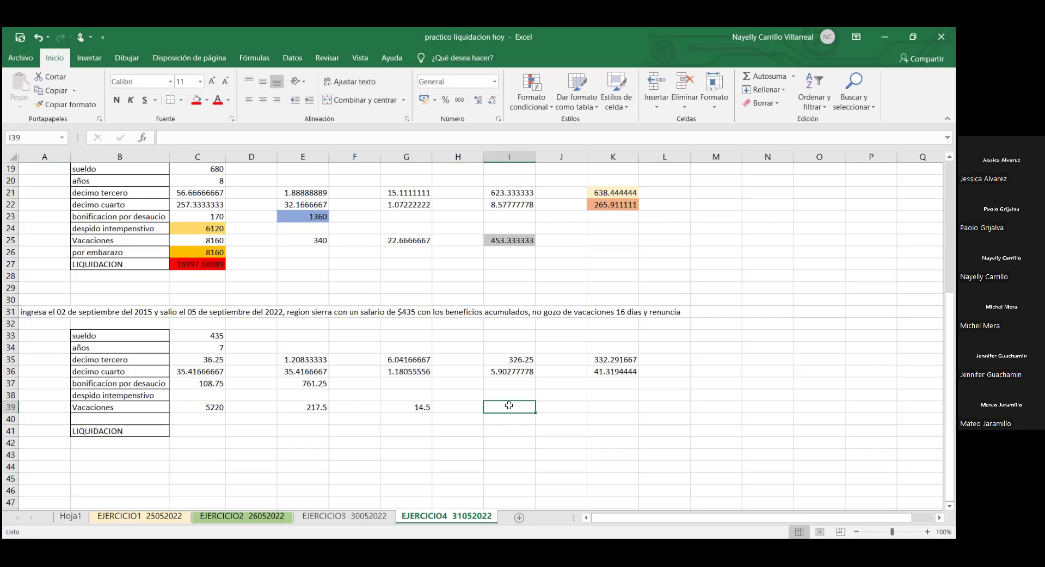
text(=)
click(426, 406)
text(*16)
key(Return)
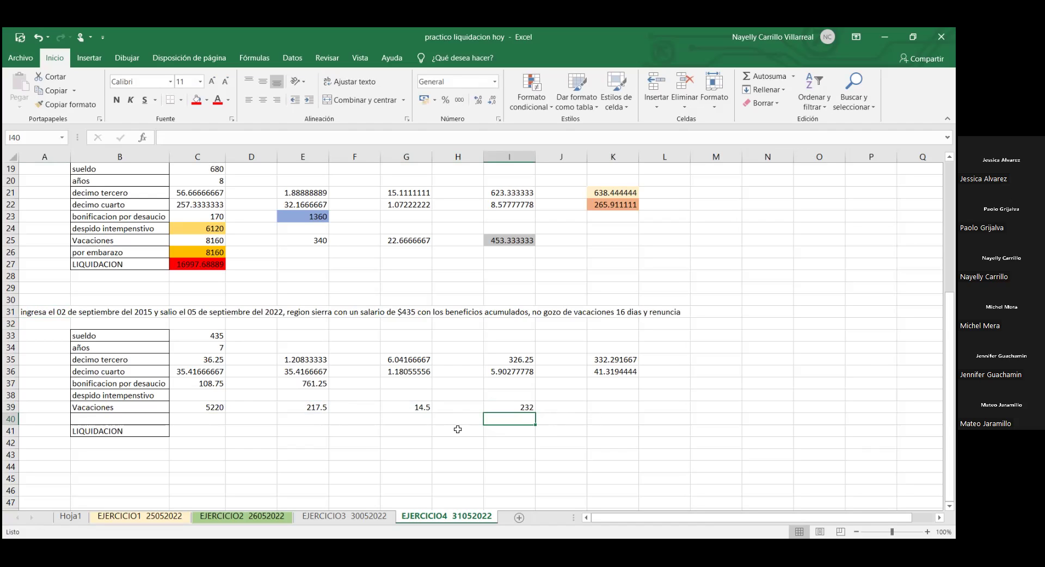
click(631, 409)
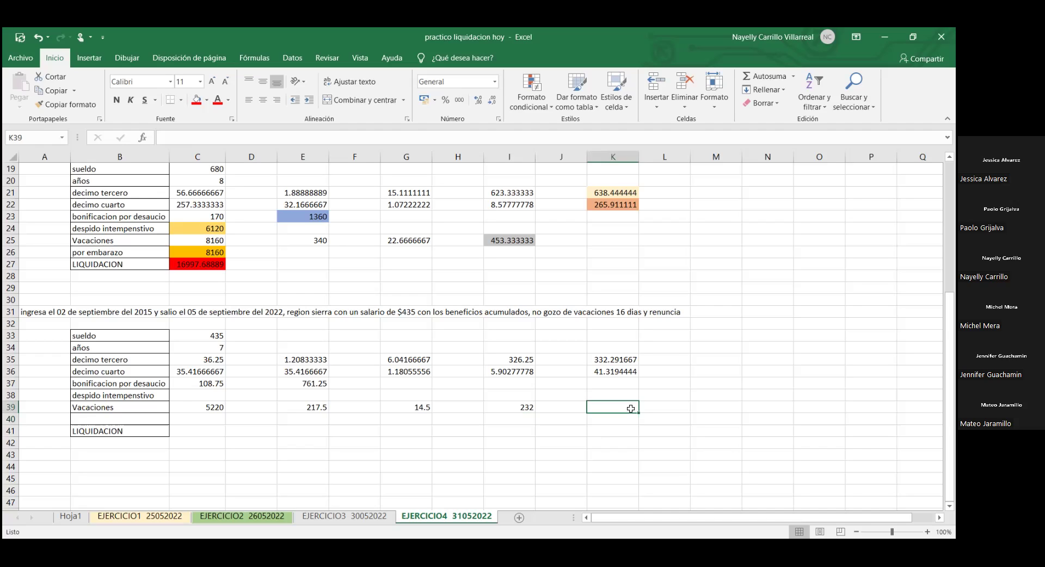
Step: Try to total the Vacaciones row in K39 by adding E39 and G39
text(=)
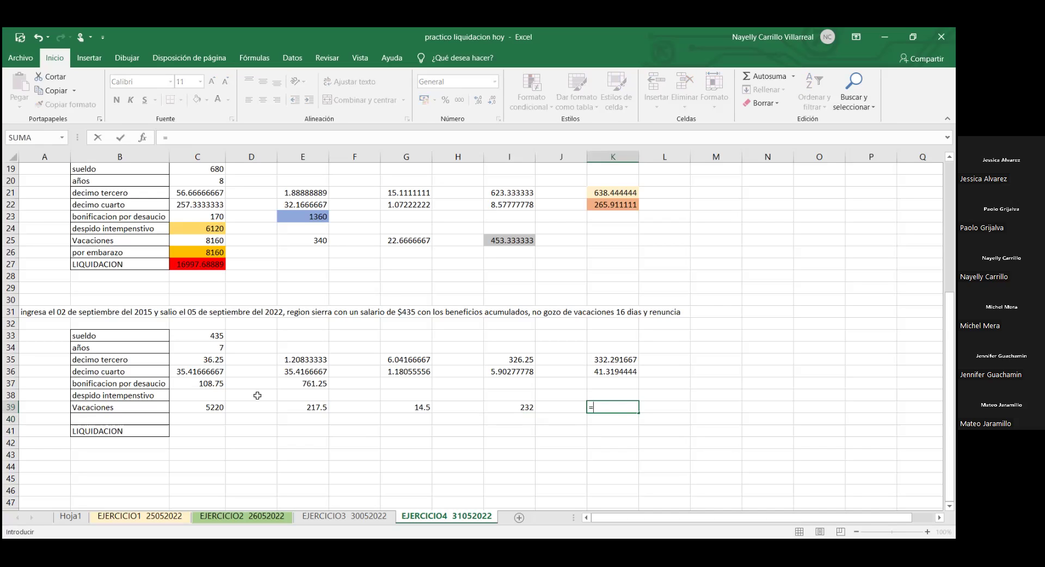
click(295, 408)
text(+)
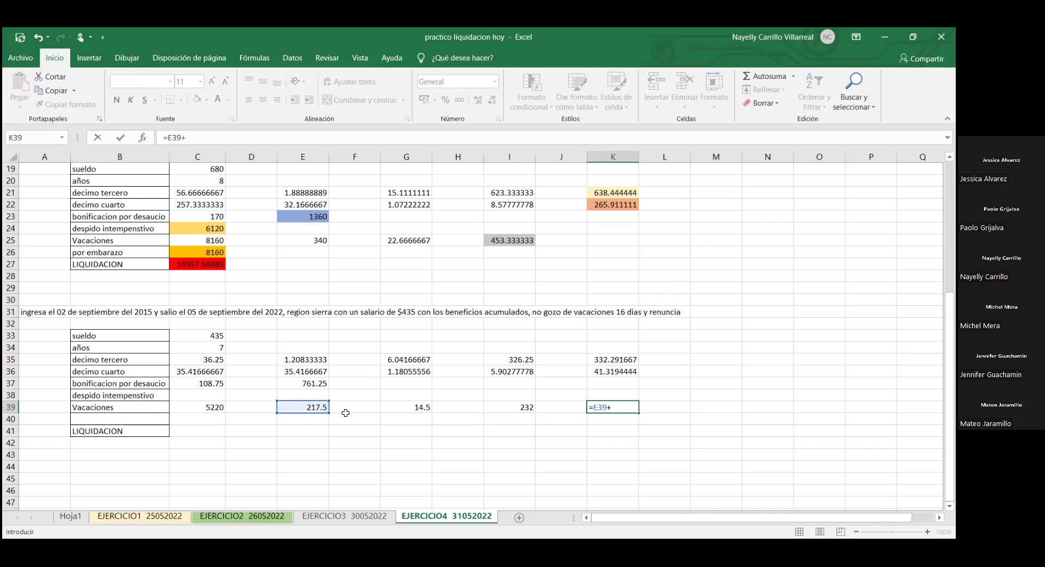
click(393, 404)
key(Return)
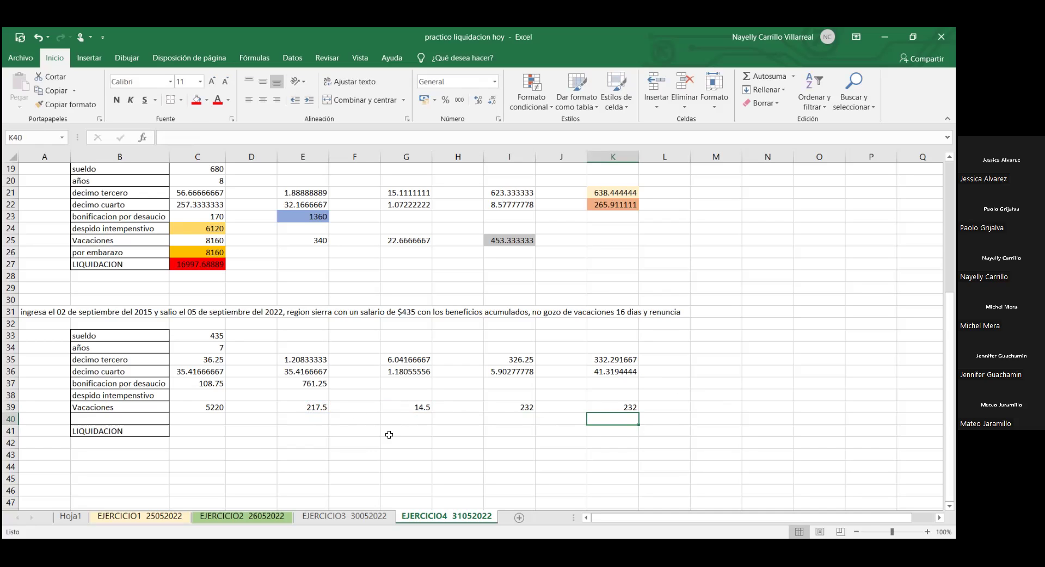
Step: Check the formulas in G39, E39 and K39 of the Vacaciones row and clear the sum in K39
click(408, 404)
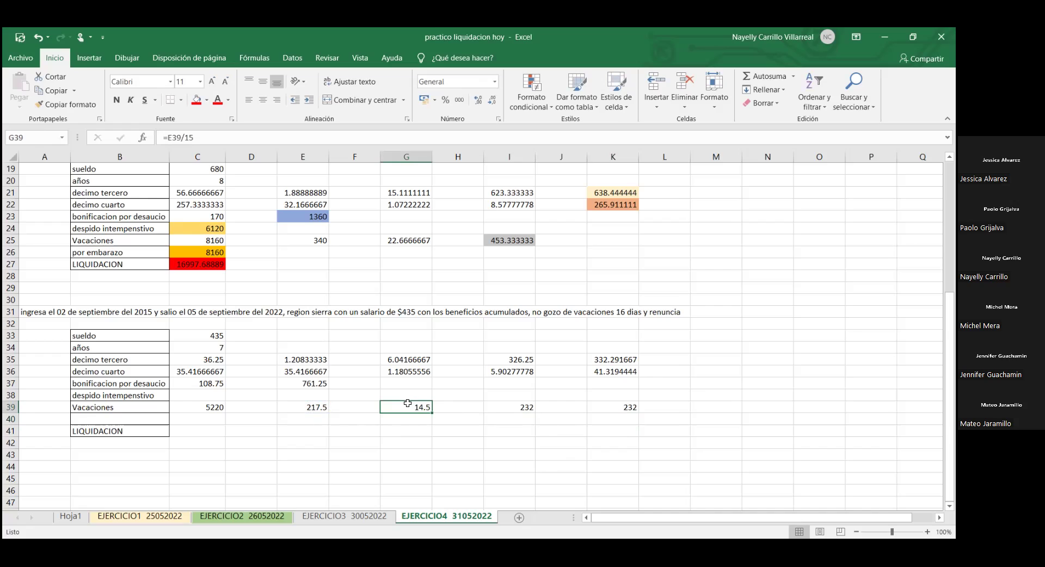
click(314, 411)
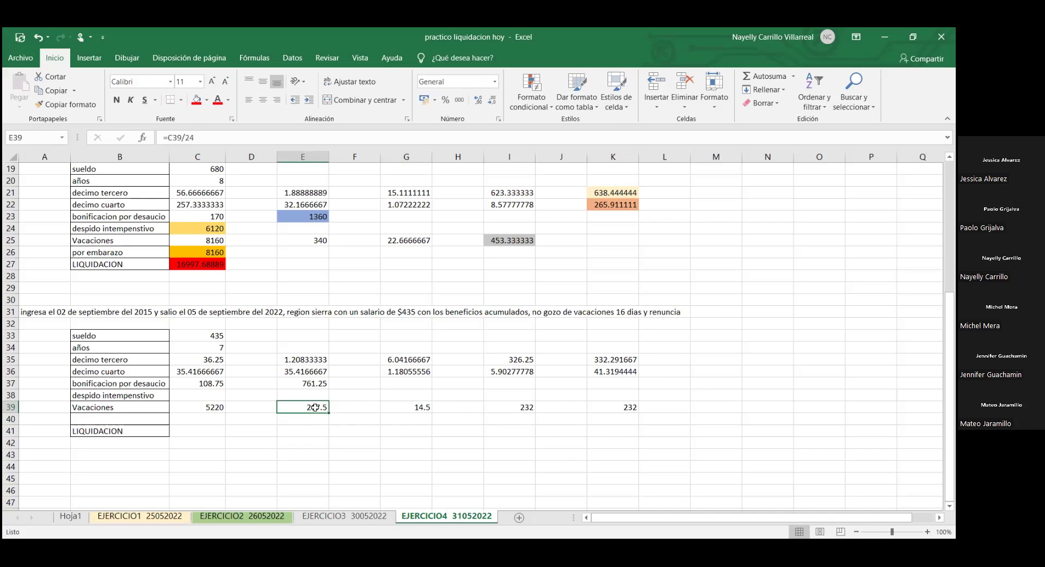
click(623, 407)
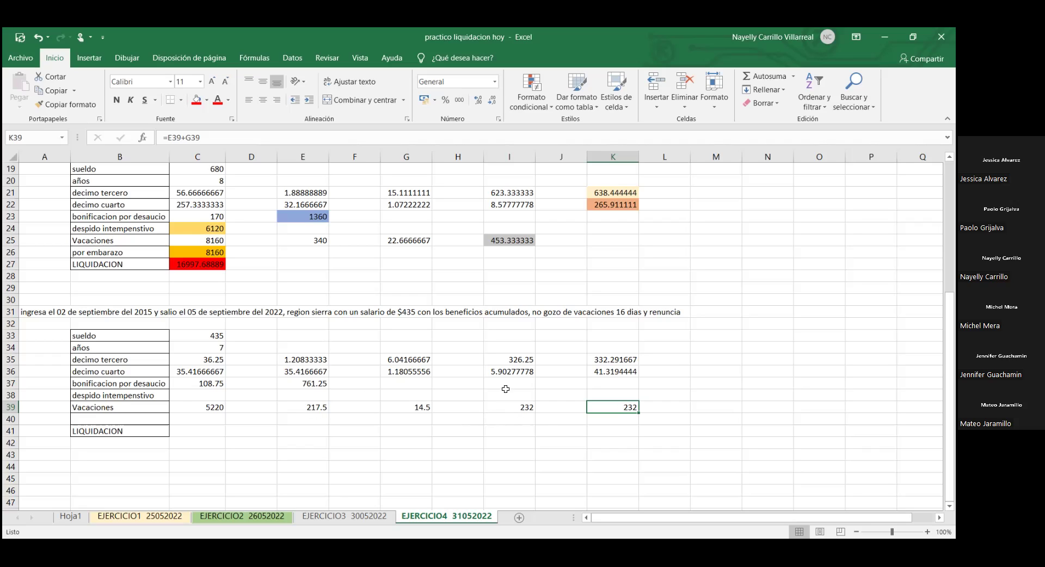
text(})
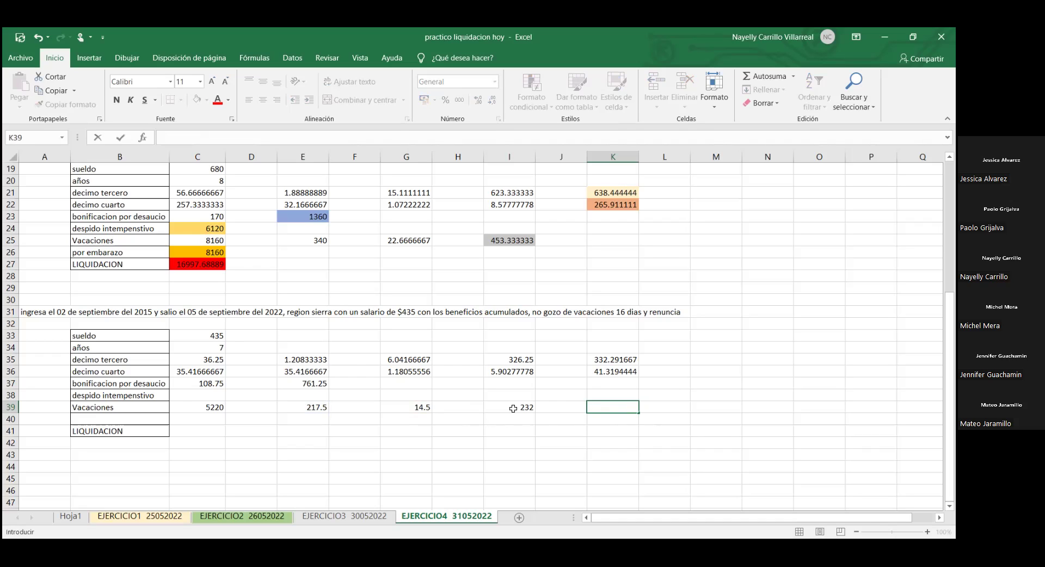
click(514, 408)
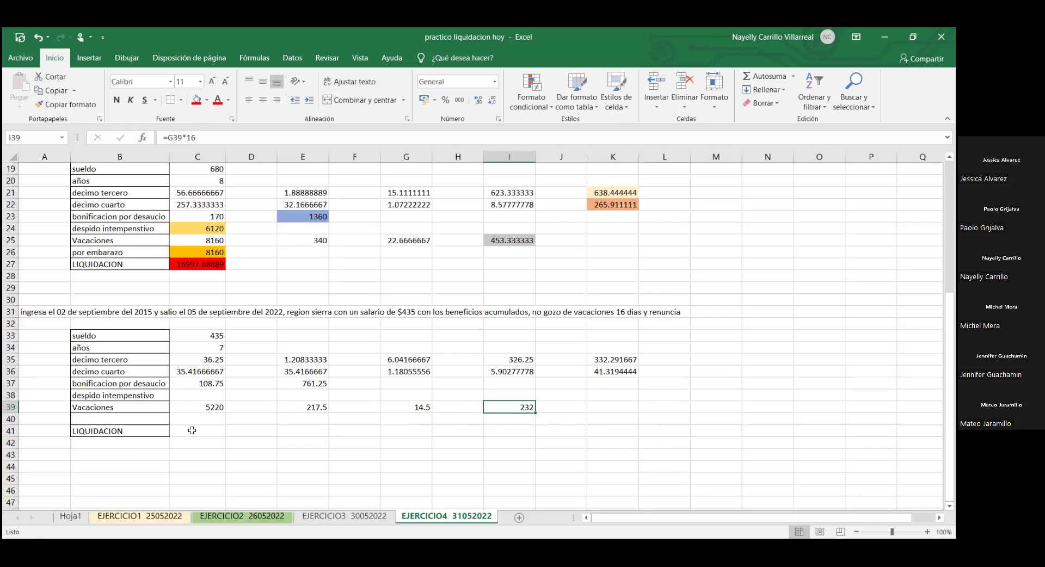
Step: Calculate the LIQUIDACION total in C41 by adding K35, K36, E37 and I39
click(192, 430)
text(=)
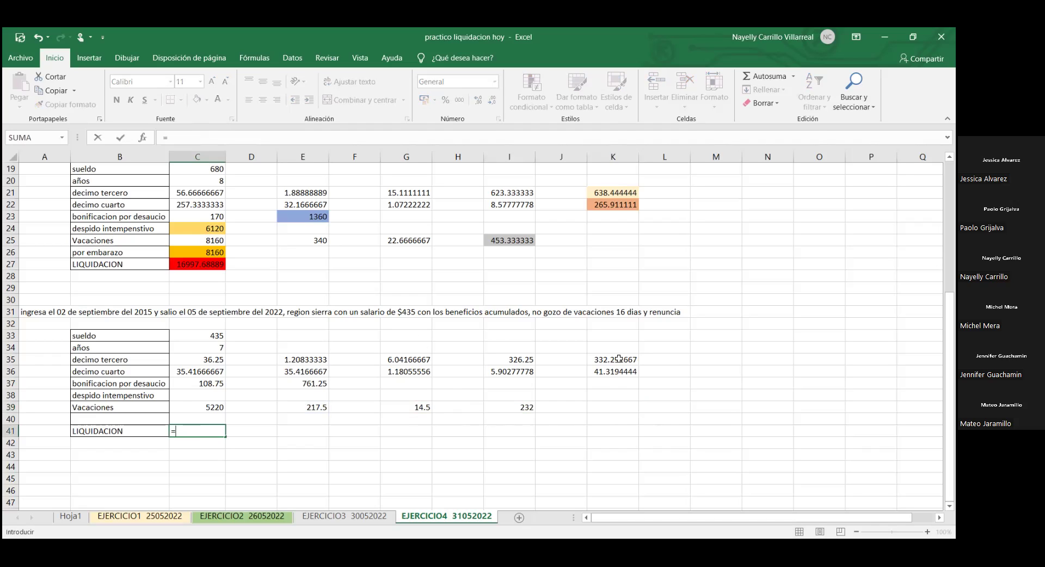
click(618, 358)
text(+)
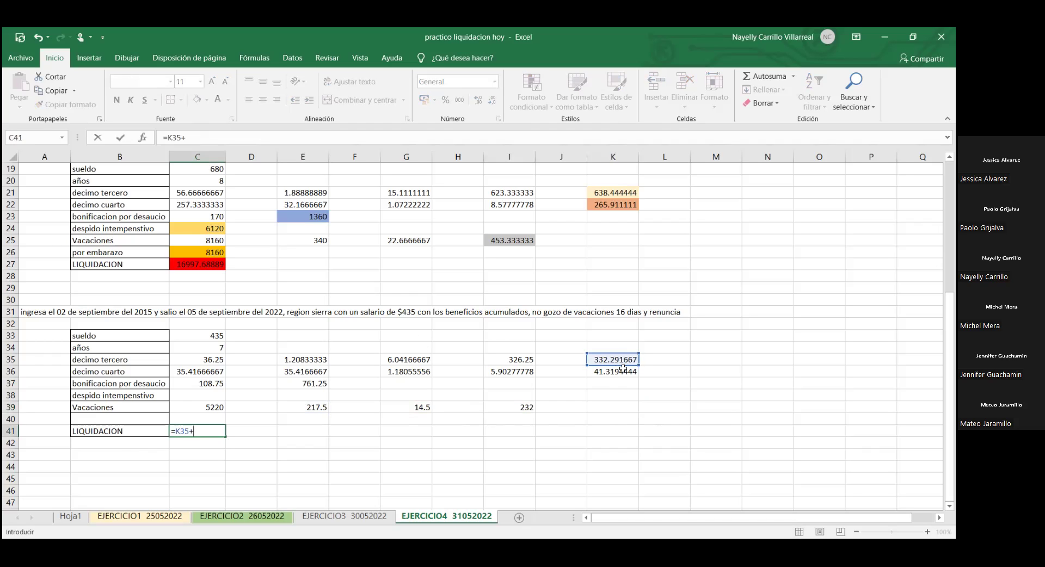
click(621, 370)
text(+)
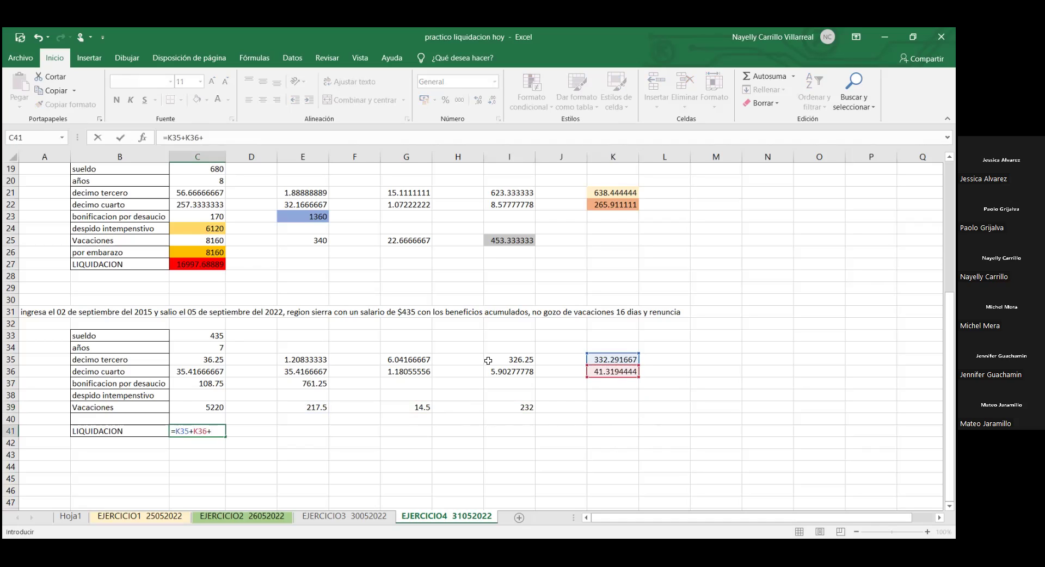
click(317, 384)
text(+)
click(520, 406)
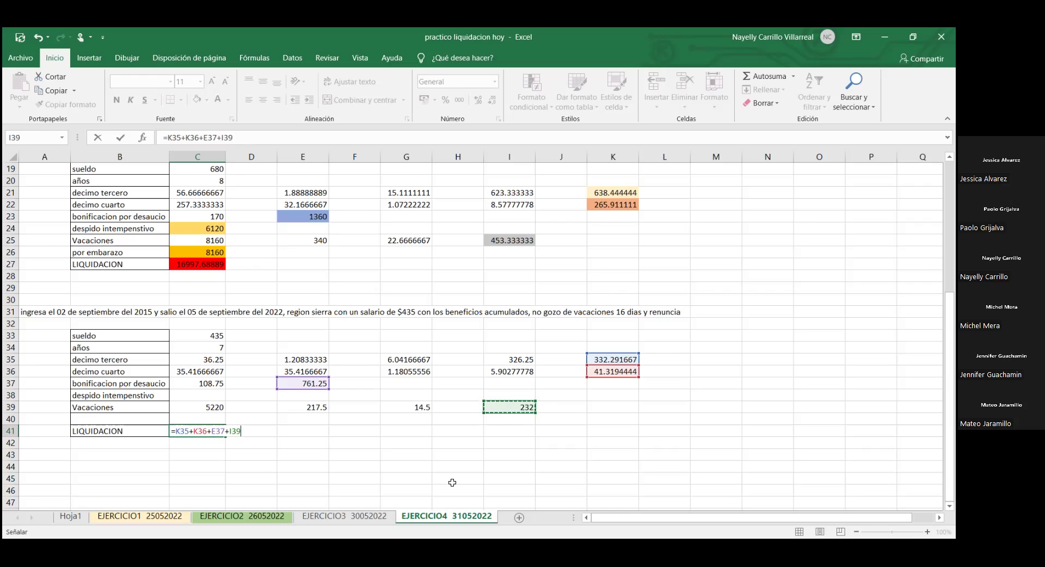
key(Return)
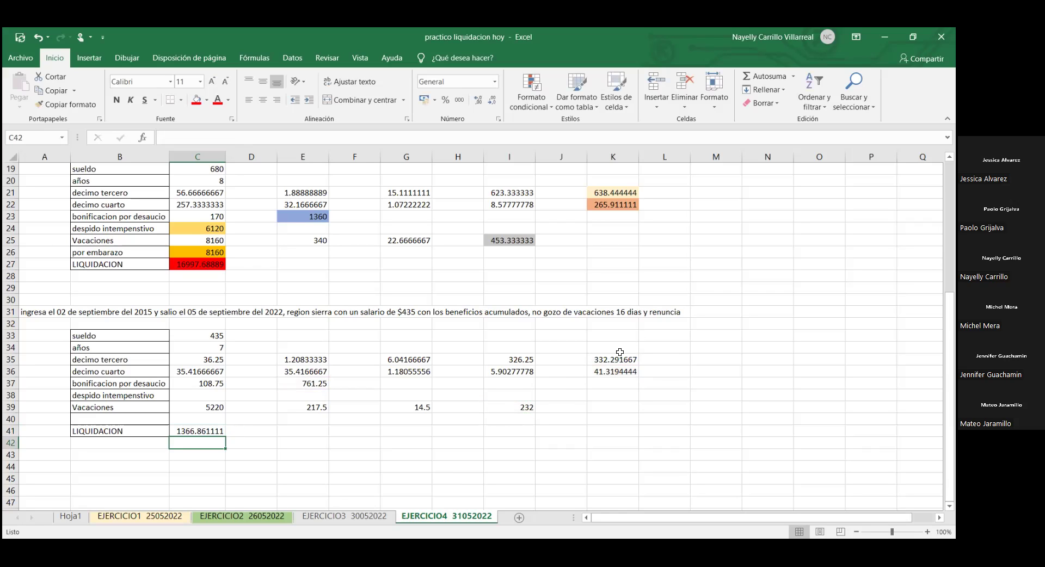
Step: Fill the decimo tercero total in K35 with blue-gray and the decimo cuarto total in K36 with light orange
click(617, 361)
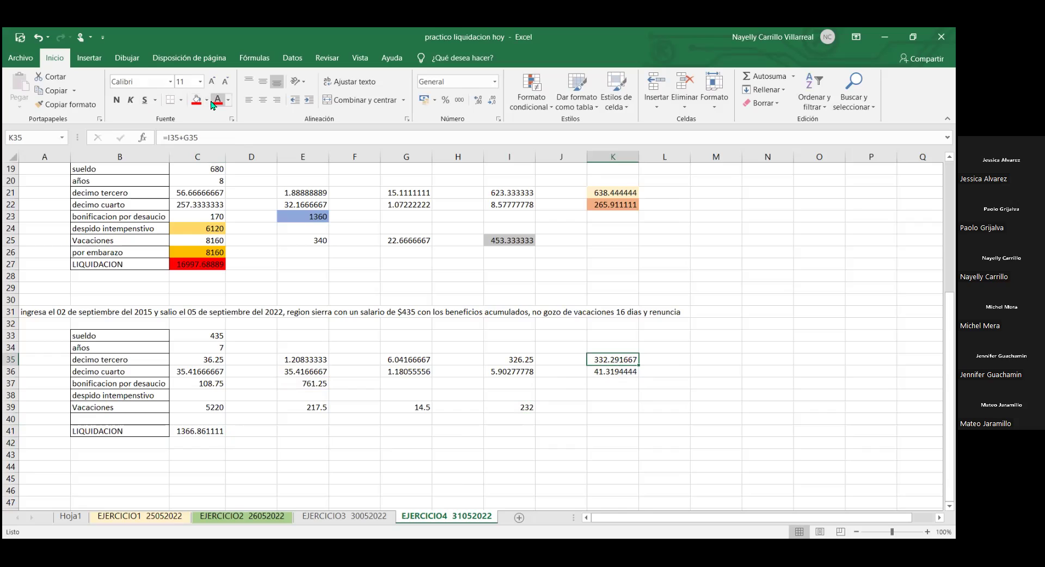
click(229, 153)
click(613, 374)
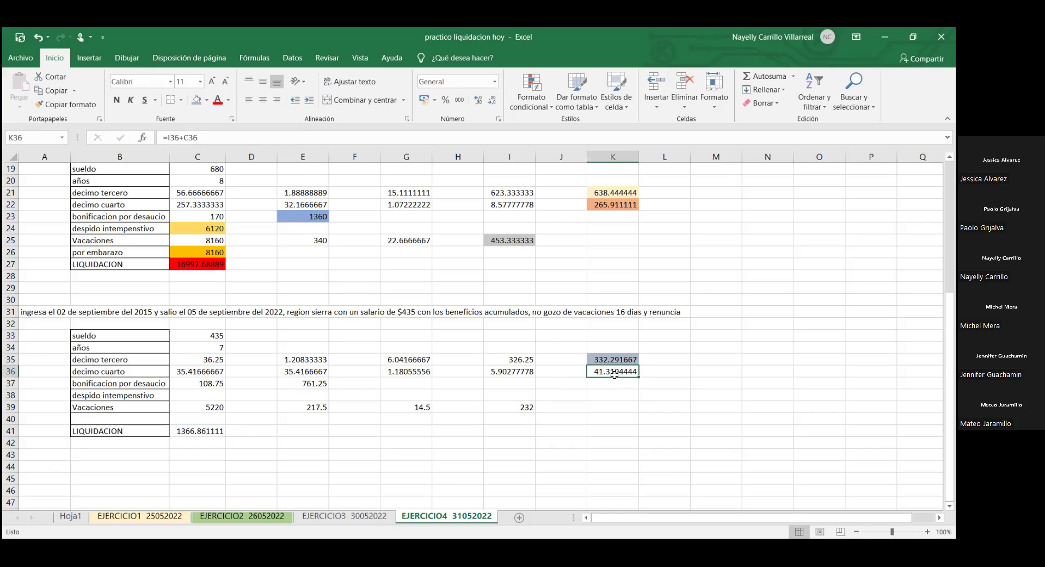
click(206, 104)
click(249, 149)
Step: Fill the bonificacion por desaucio amount in E37 with light gold
click(318, 384)
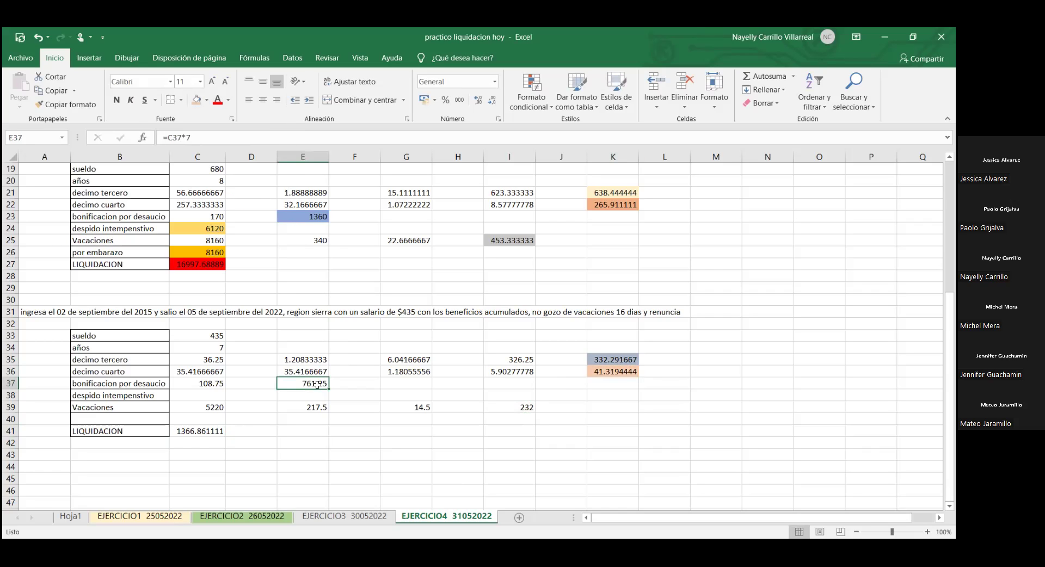
click(206, 100)
click(269, 140)
Step: Try a dark blue fill on the annual vacation amount in C39 and undo it
click(200, 405)
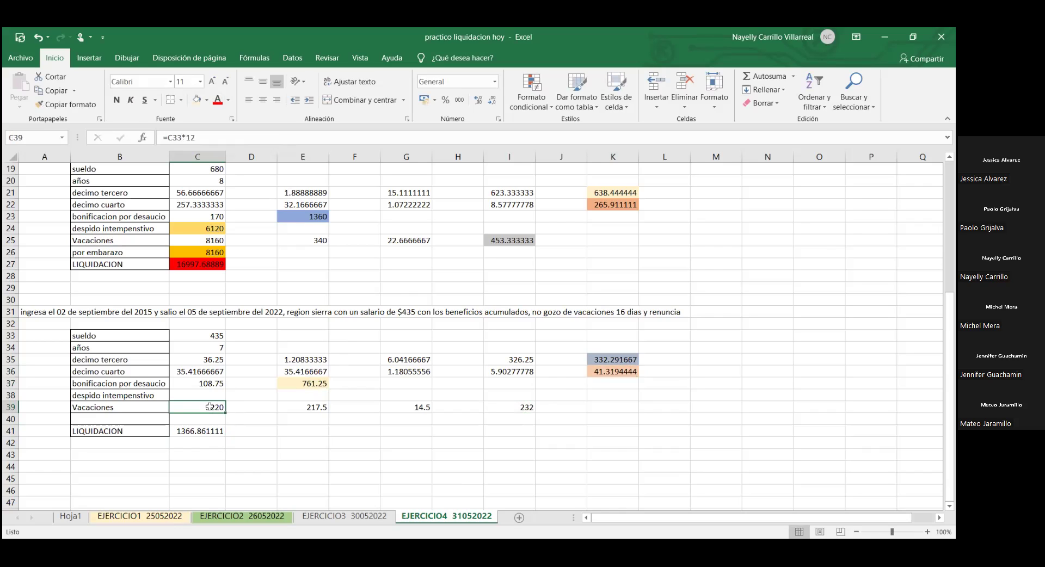
click(208, 100)
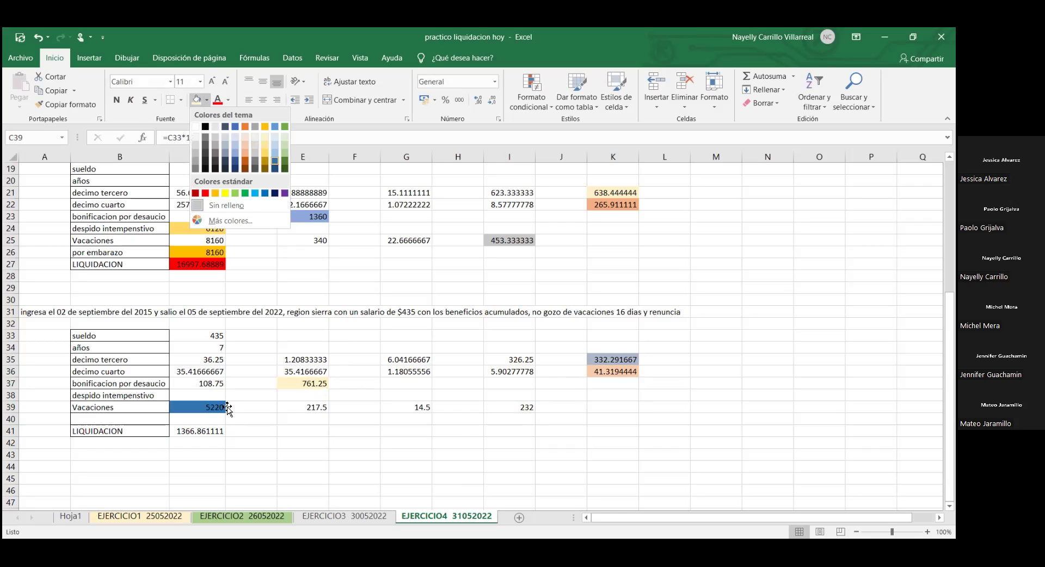
click(277, 167)
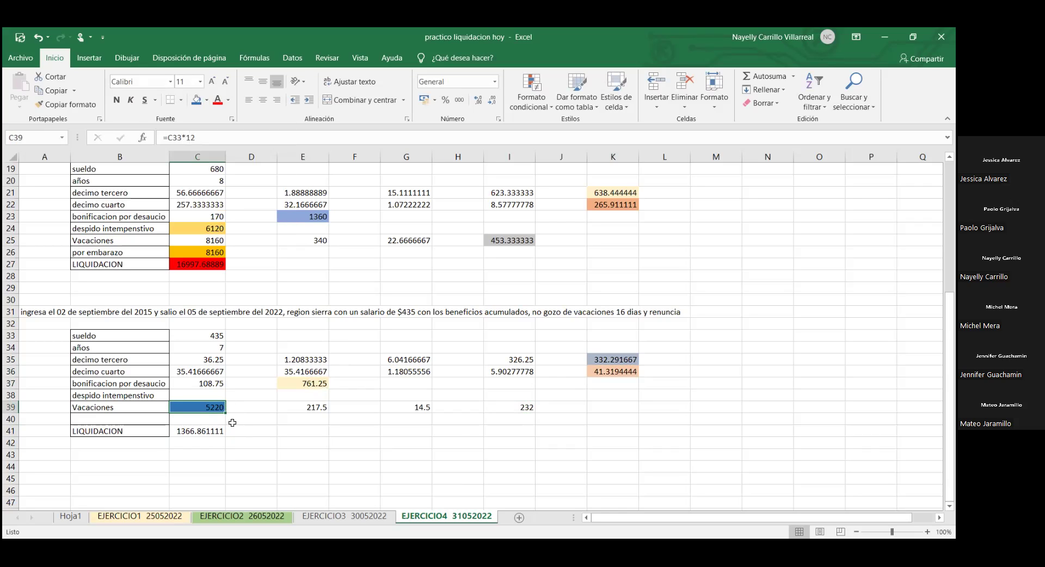
key(ctrl+z)
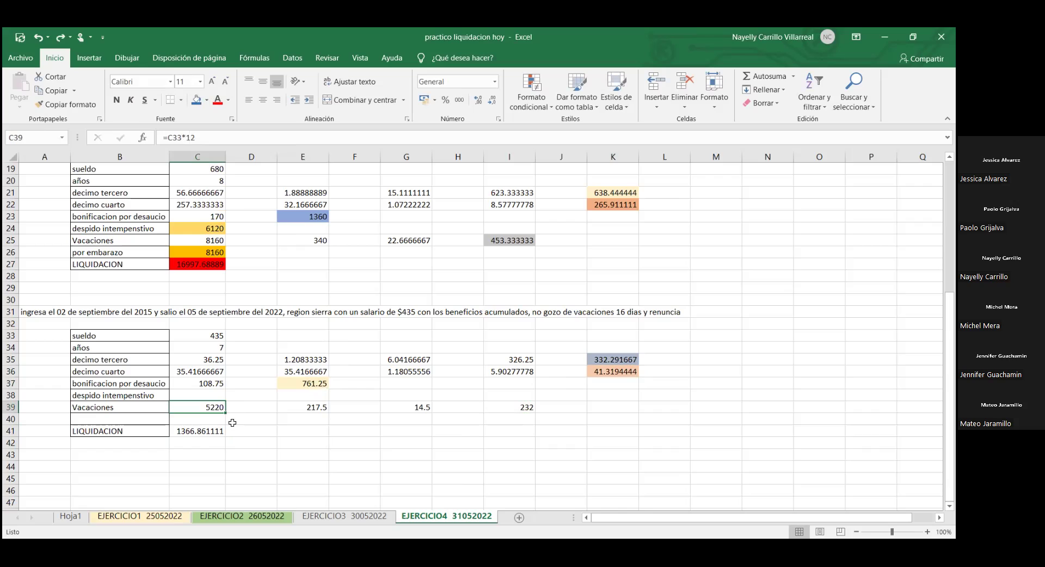
Step: Fill the vacation pay in I39 with dark orange and the LIQUIDACION total in C41 with light green
click(525, 407)
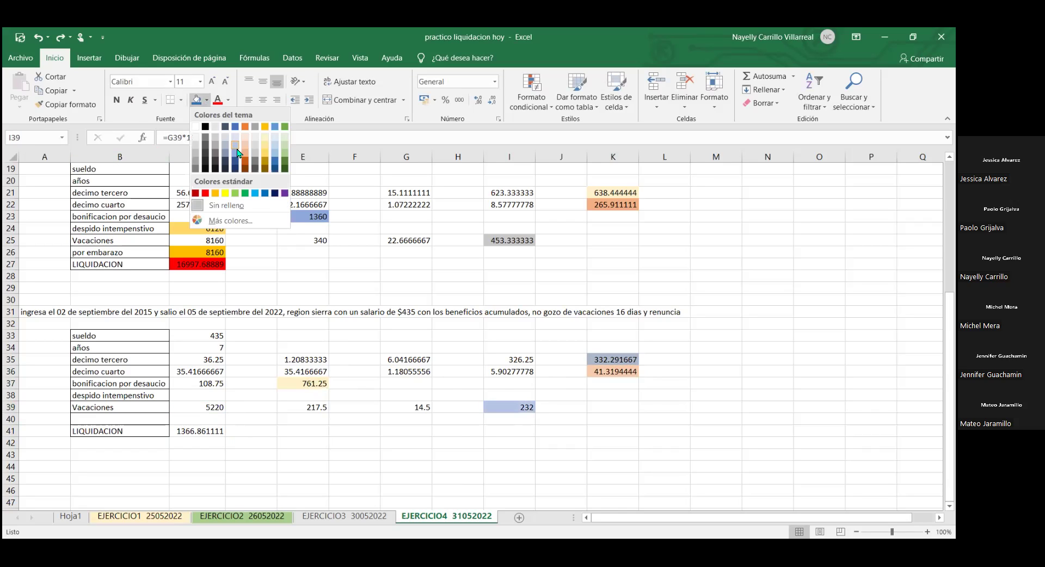
click(245, 161)
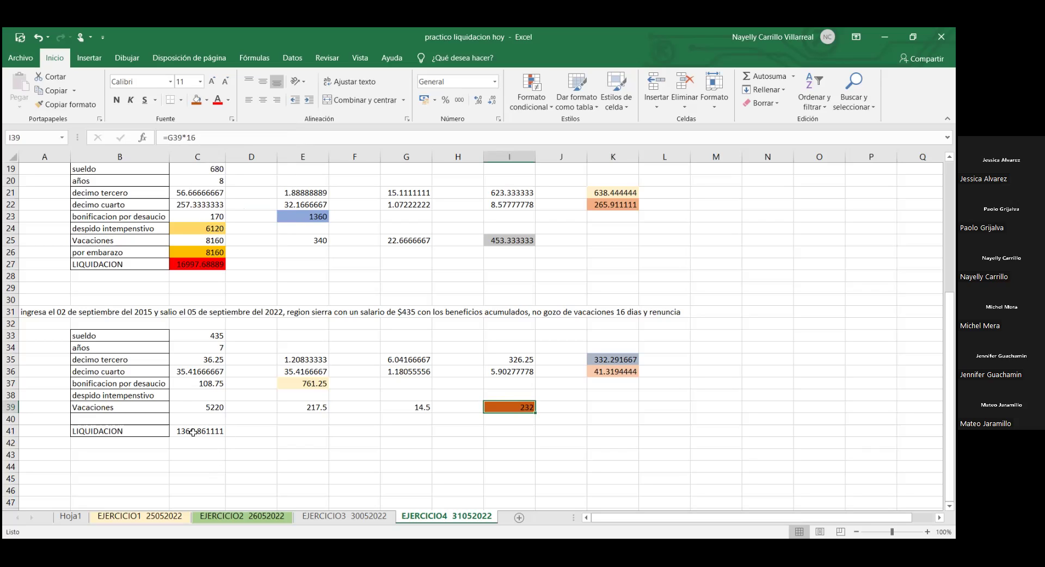
click(193, 433)
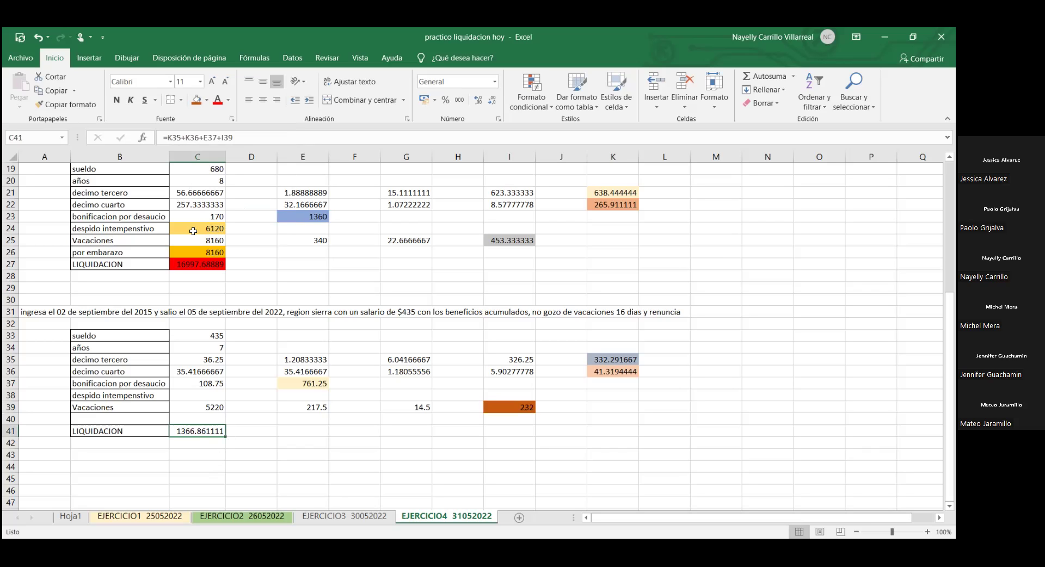
click(207, 101)
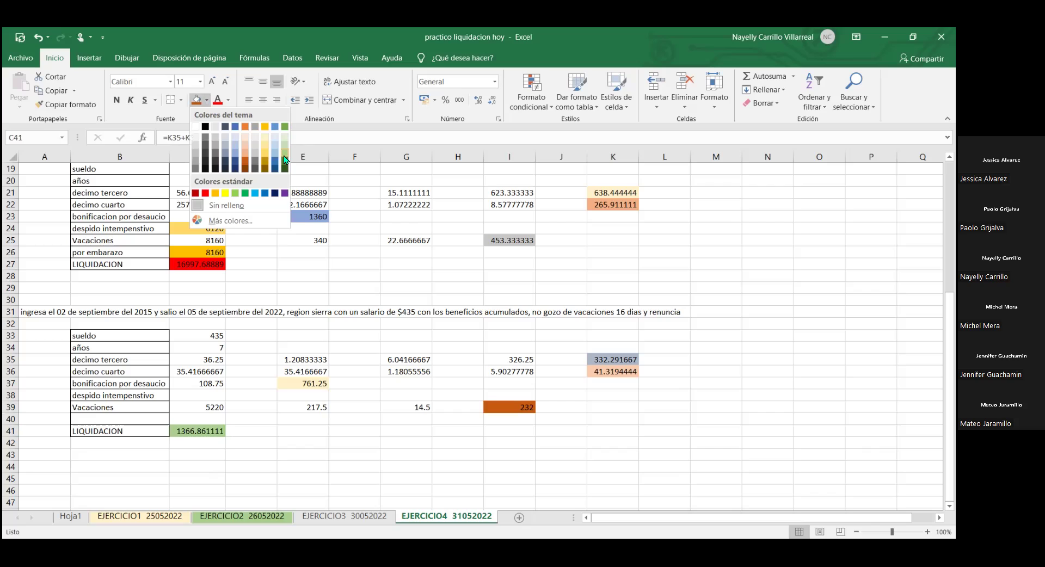
click(285, 159)
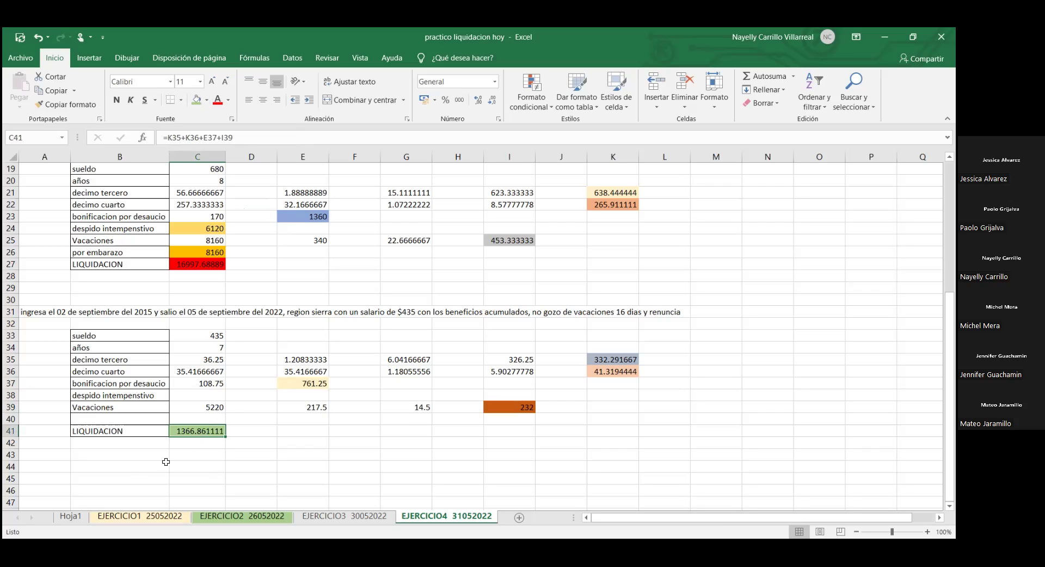
Step: Start a new exercise in A44: "una persona con discapacidad entro el 1 de julio del 2014 y salio el 15 de septiembre del 2020"
click(49, 467)
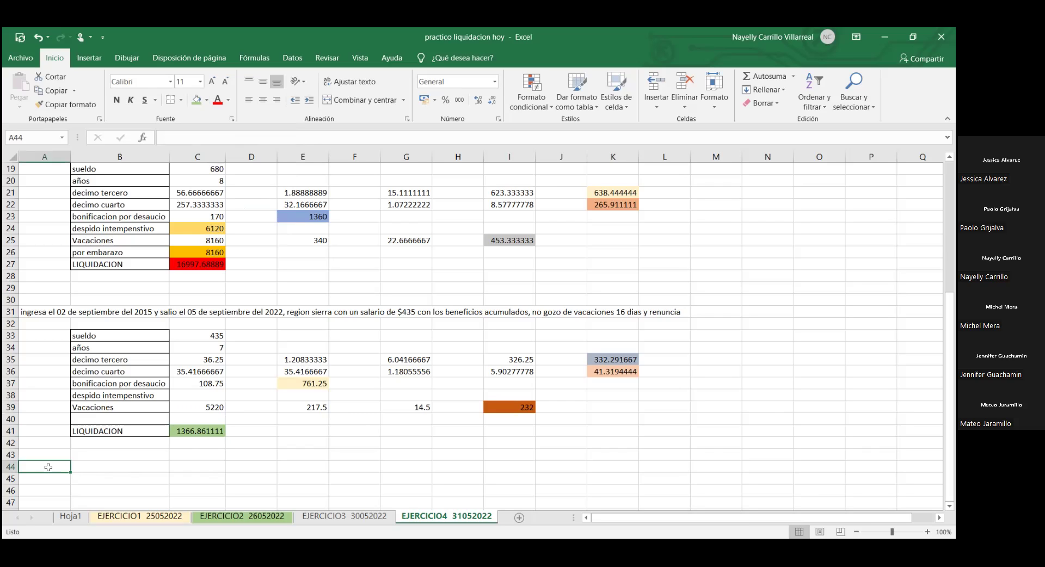
text(una )
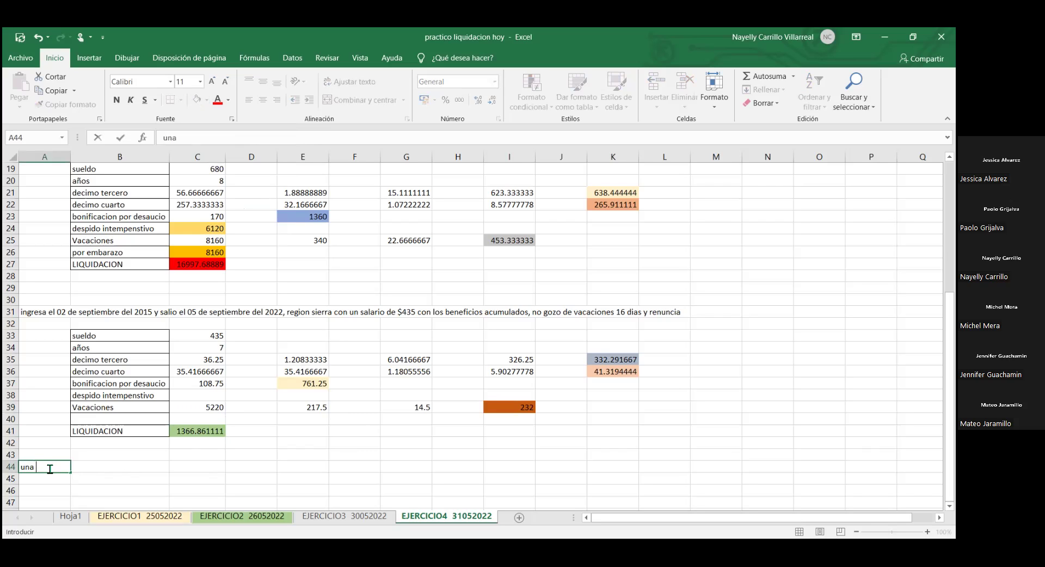
text(persona con discapaci)
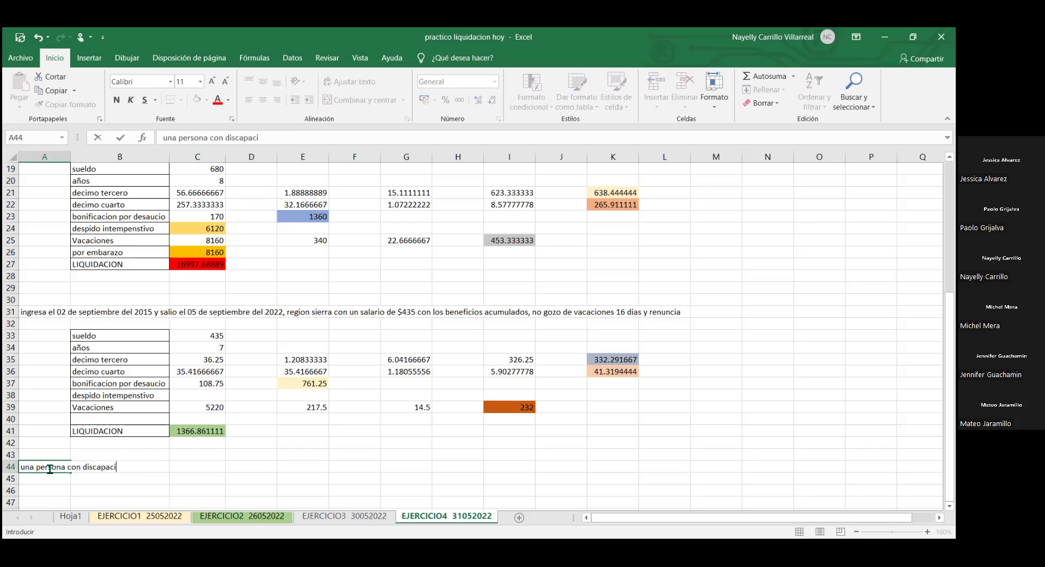
text(dad entro el 1 de ju)
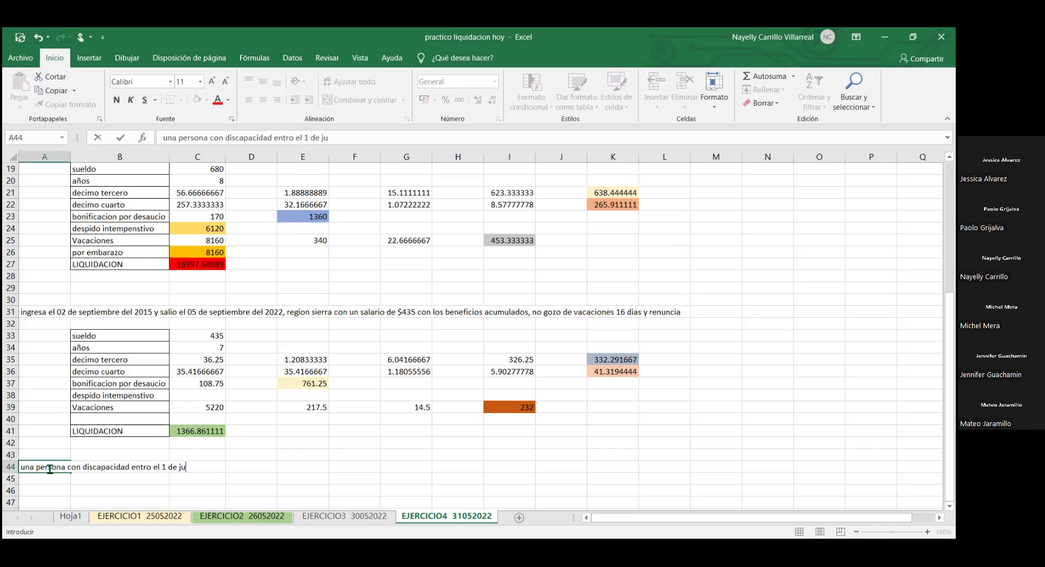
text(lio del 2014 y salio)
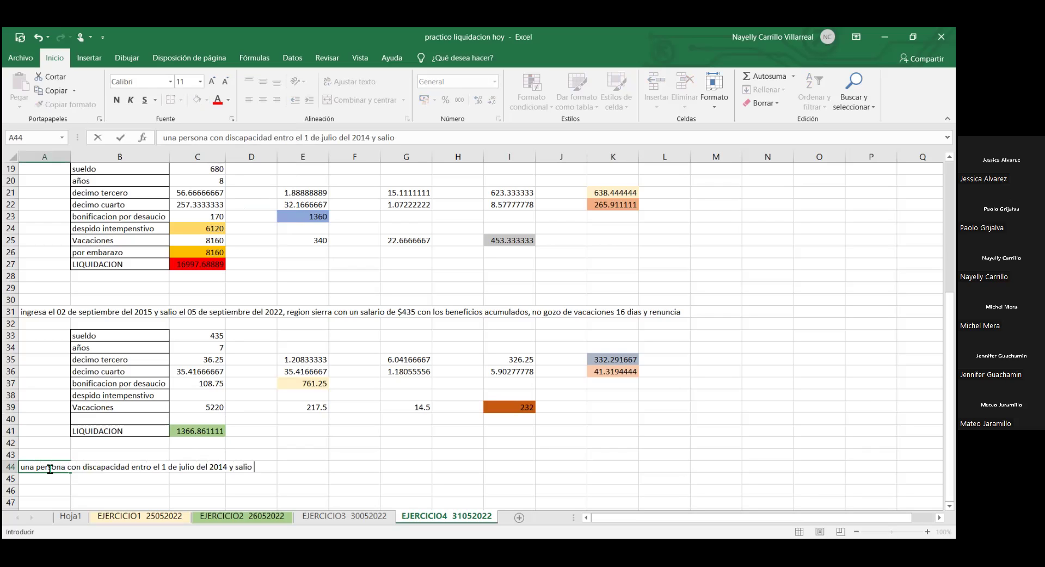
text(el 15 de septiembre del 2020)
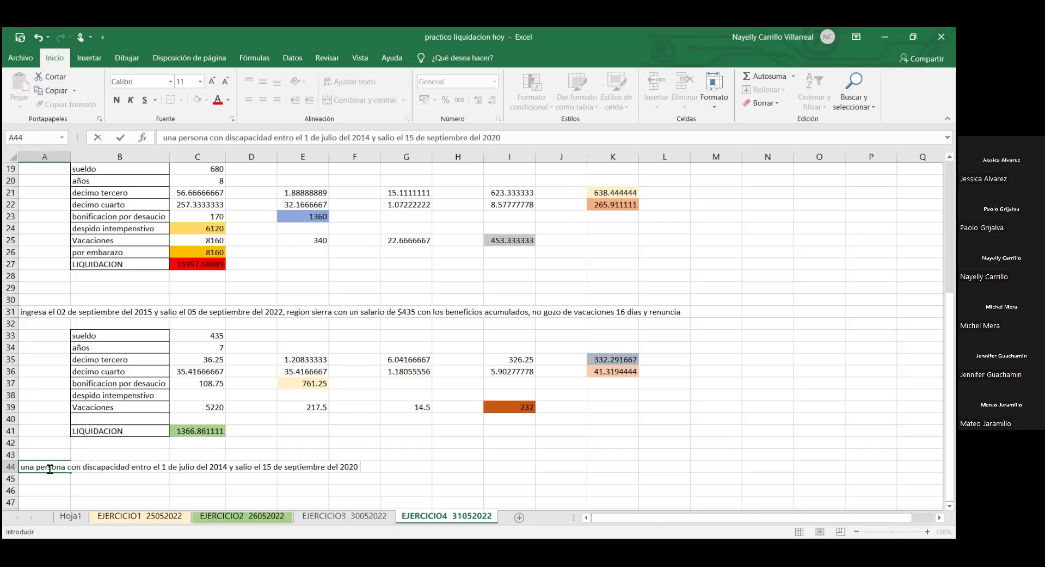
Step: Continue the exercise statement in A44 with the salary: "teninendo un sueldo de $800"
text( teneinedo)
key(BackSpace)
key(BackSpace)
key(BackSpace)
key(BackSpace)
key(BackSpace)
key(BackSpace)
text(inendo un sueldo de $800)
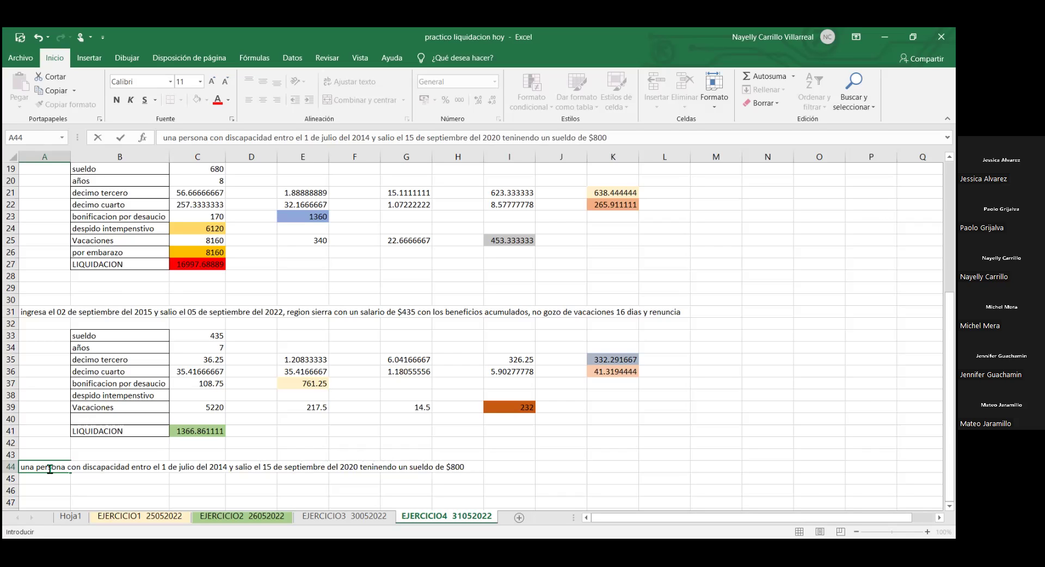
Step: Continue the exercise statement in A44 with "mesualizado los decimos terceros y decimos cuartos en"
text( mesualizado los )
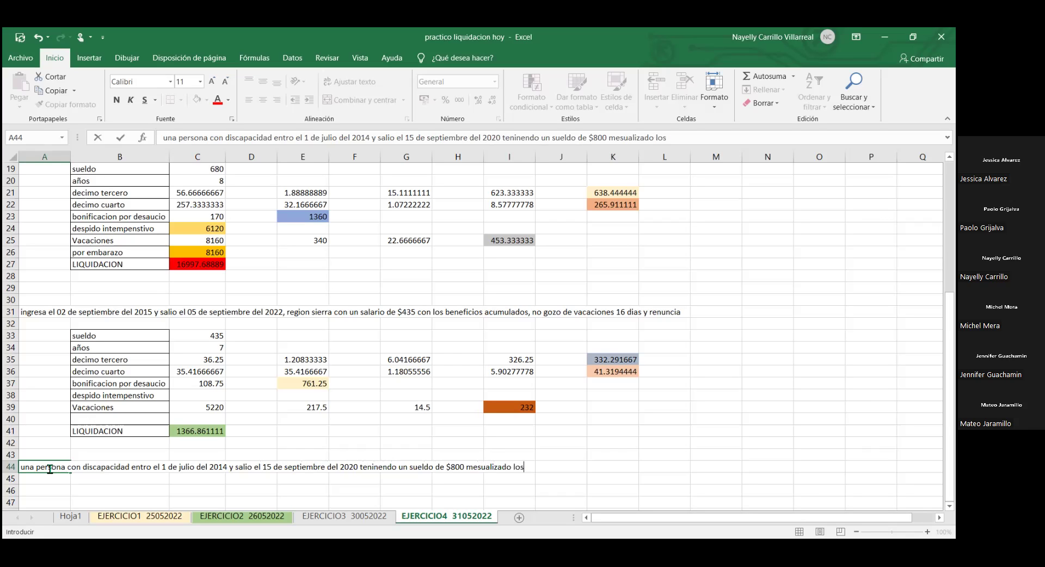
text(decimos terceros y de)
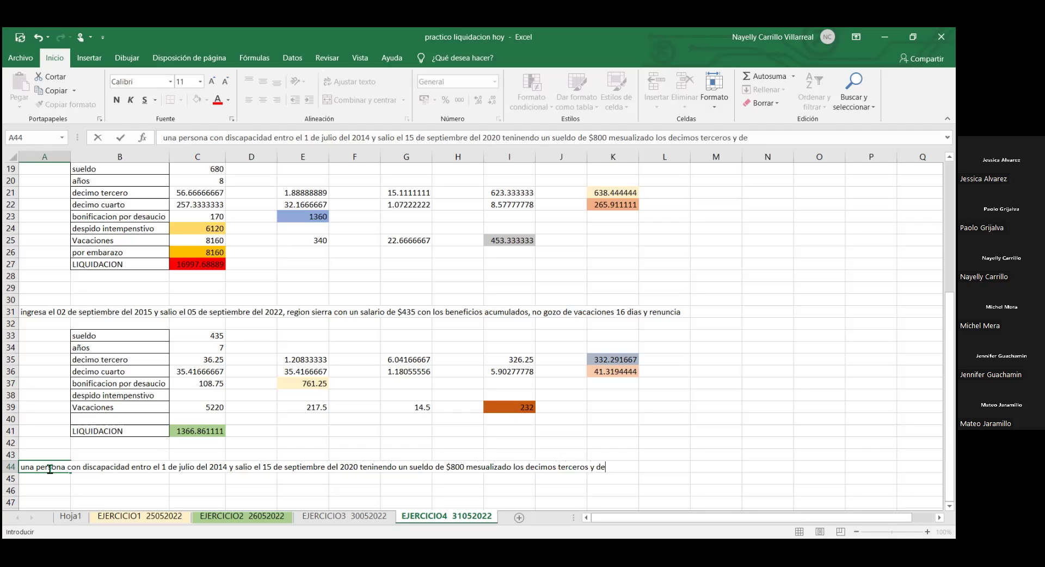
text(cimos cuartos)
text(y)
key(BackSpace)
key(BackSpace)
text(en )
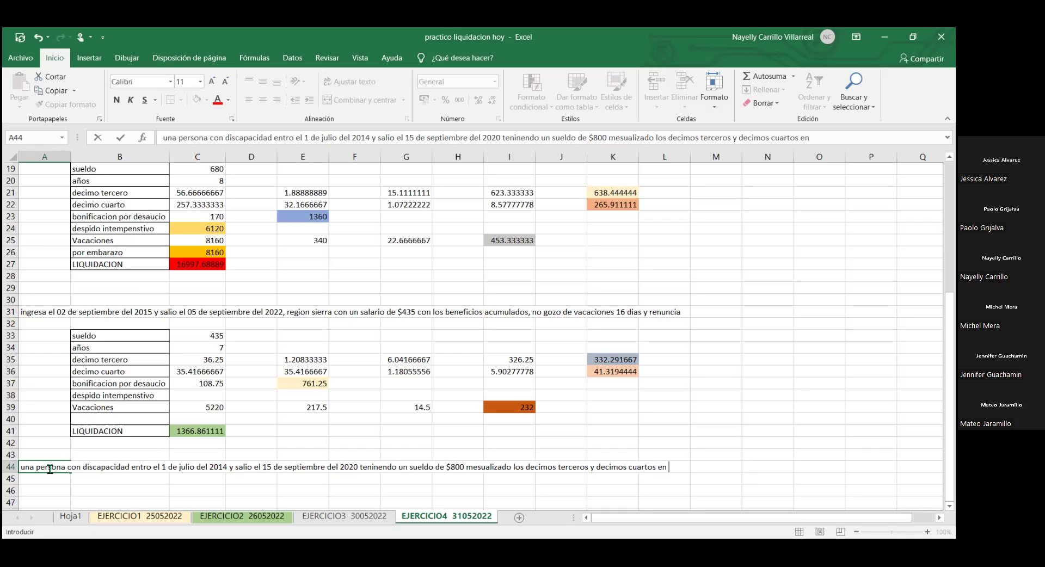
Step: Finish the statement in A44 with "region costa y tenia 10 dias de vacaciones, despido intempestivo"
text(region costa y tenia 1)
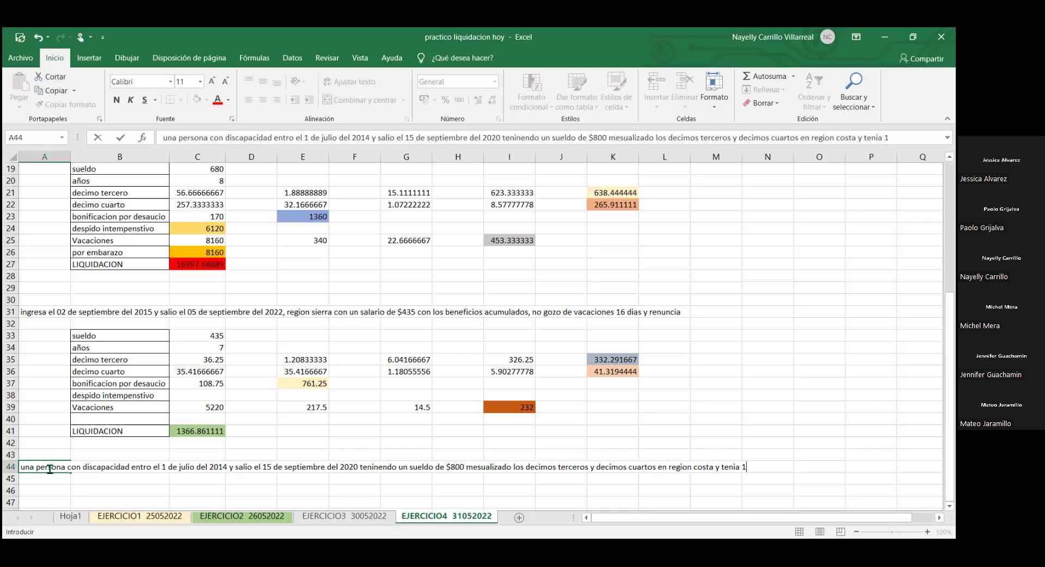
text(0 dias de vacaciones)
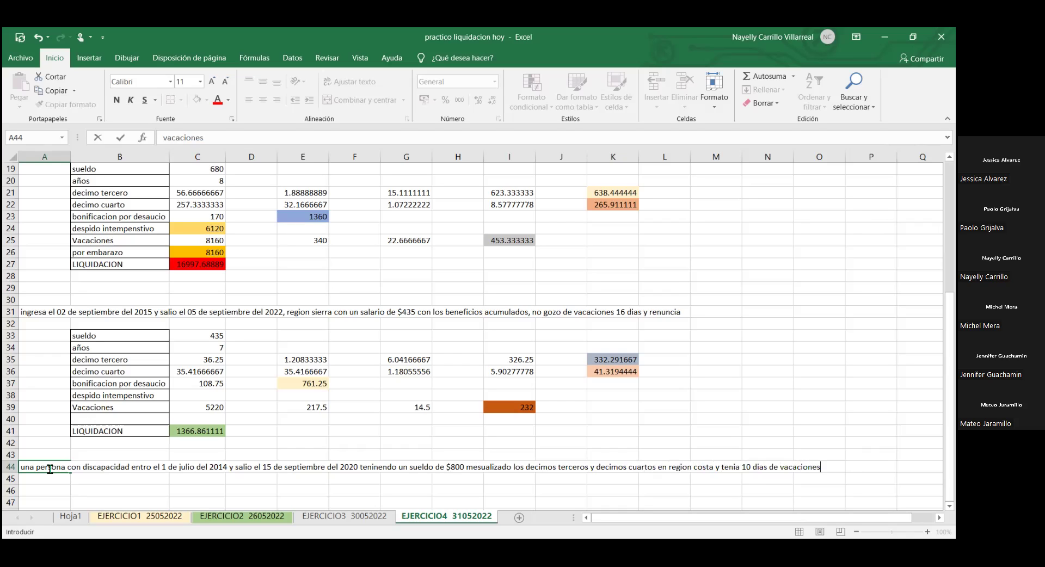
text(, despido intempes)
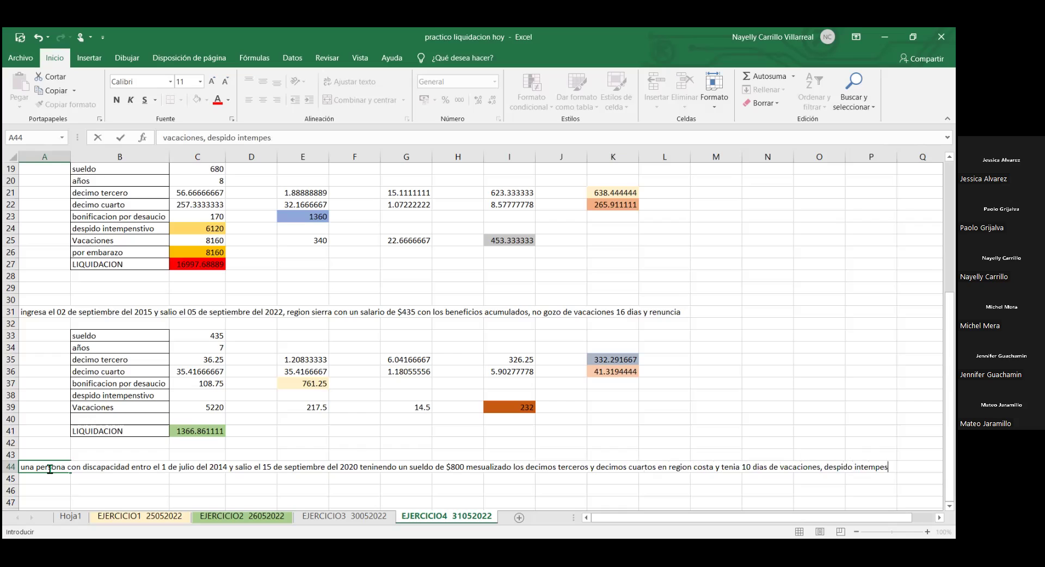
text(tivo)
Step: Copy the settlement labels from B33:B41 into the range starting at B46, below the new exercise statement
scroll(49, 468, down, 2)
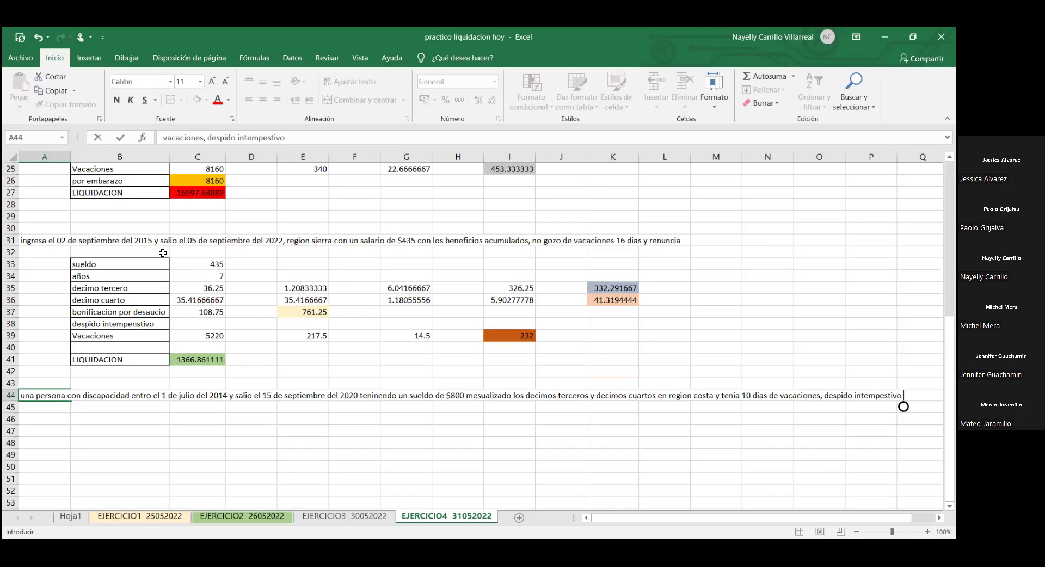
drag(113, 265, 131, 360)
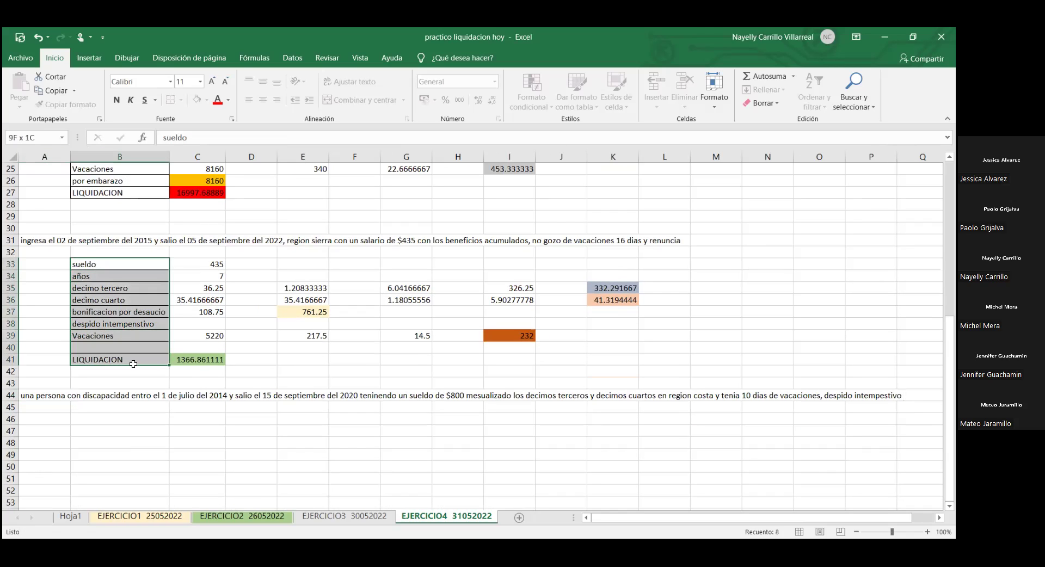
key(ctrl+c)
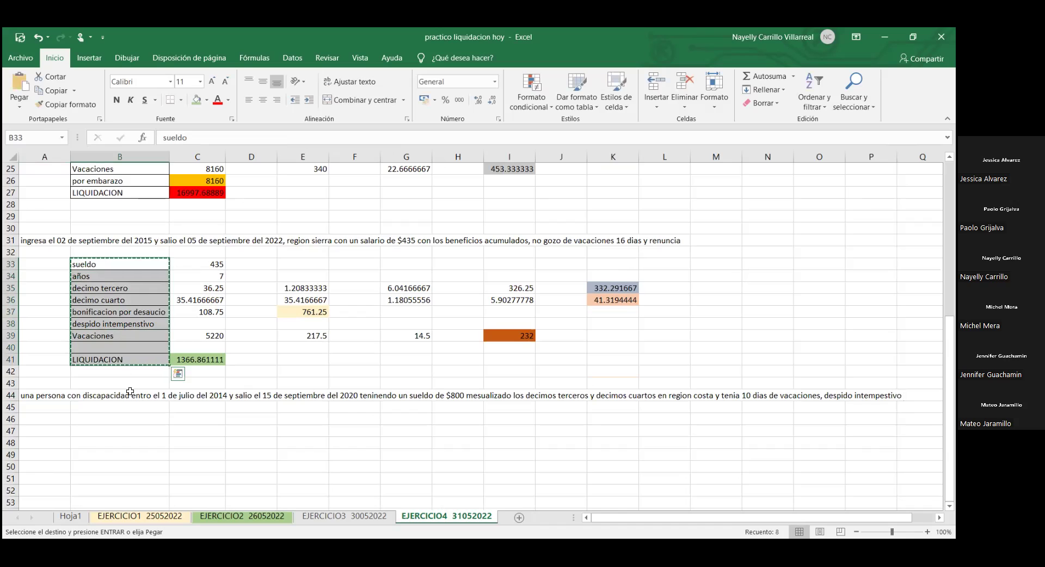
click(132, 421)
drag(133, 421, 153, 497)
key(ctrl+v)
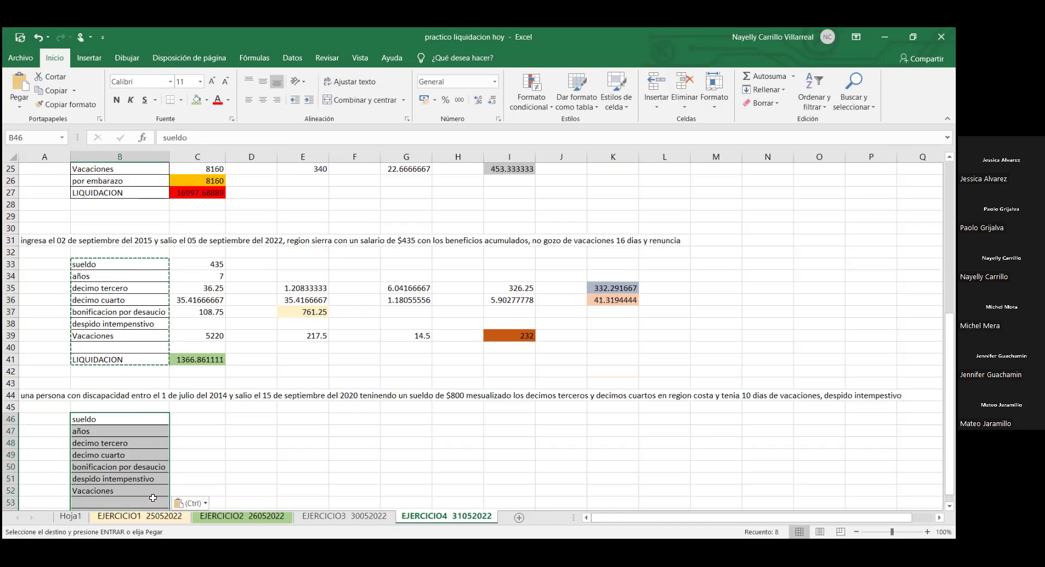
scroll(188, 427, down, 3)
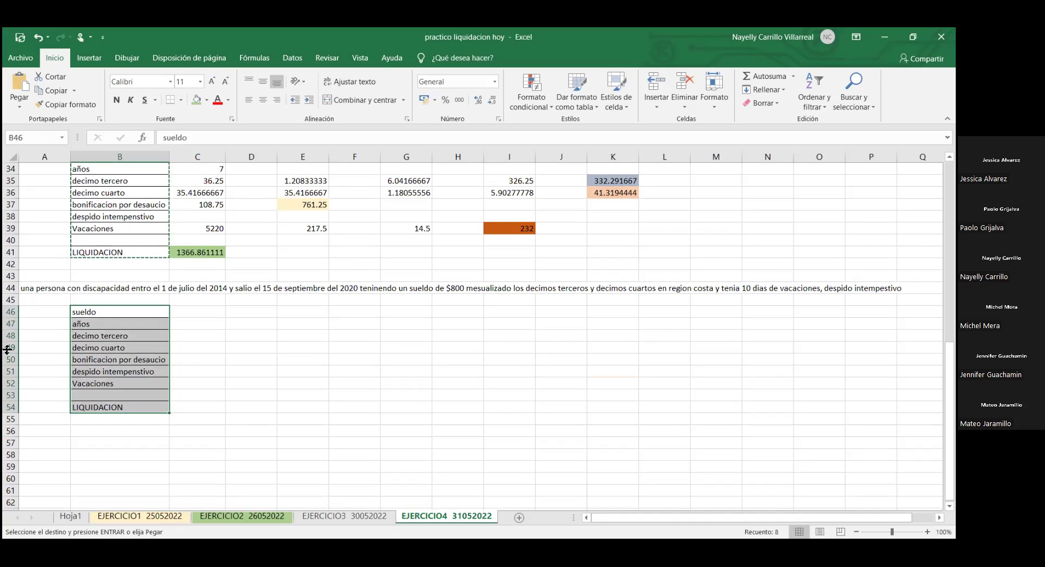
Step: Label the empty row above LIQUIDACION in B53 as "discapacidad"
click(148, 393)
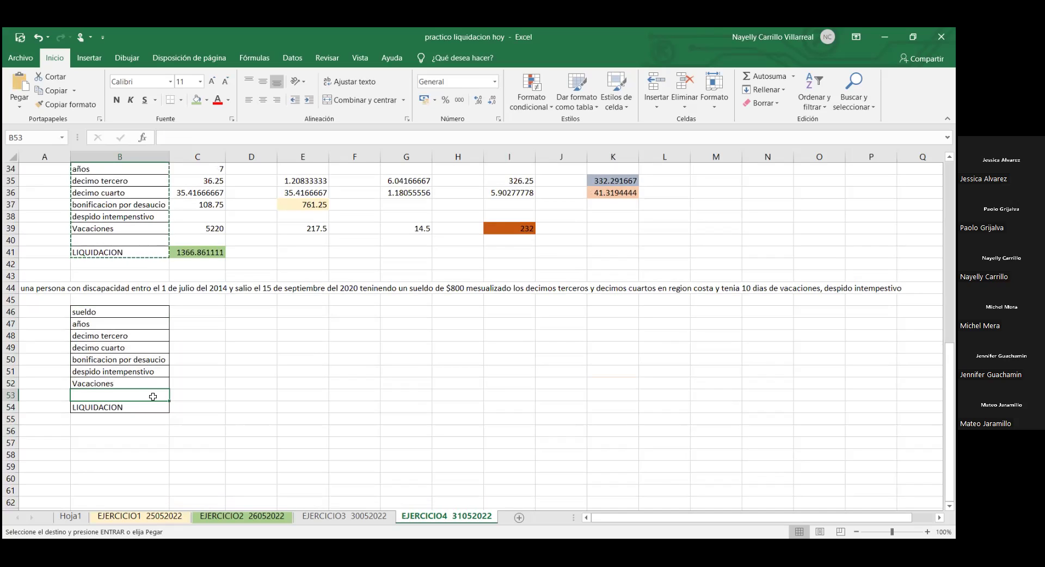
text(disca)
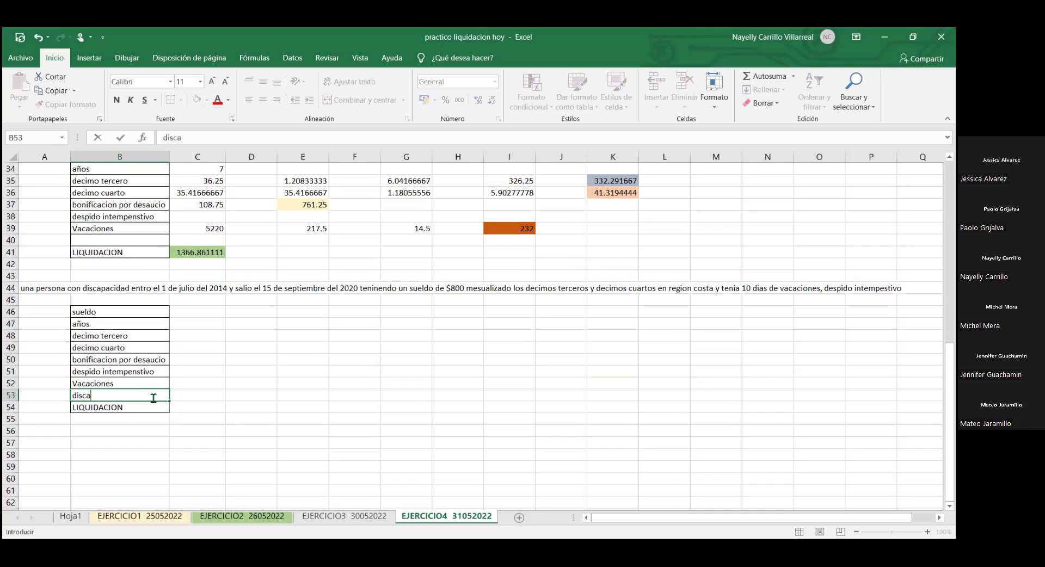
text(pacidad)
Step: Enter 800 as the sueldo in C46 and 6 as the años in C47
click(202, 317)
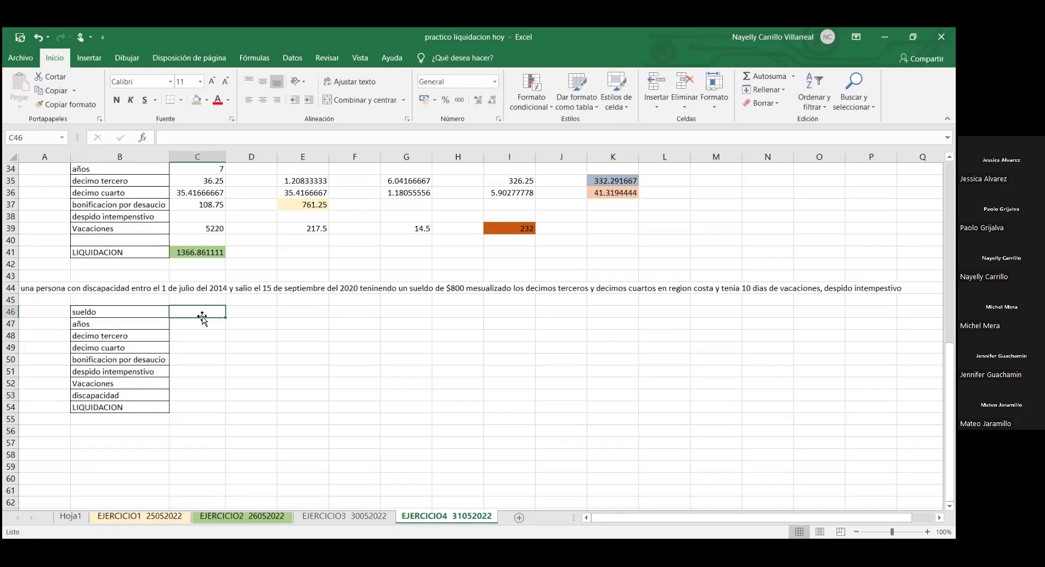
text(800)
key(Return)
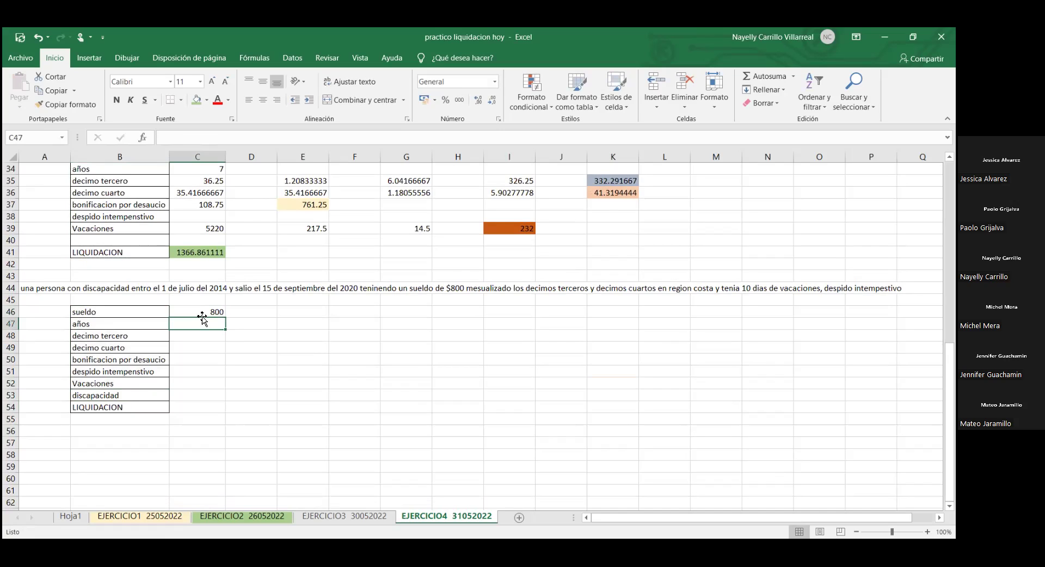
text(6)
key(Return)
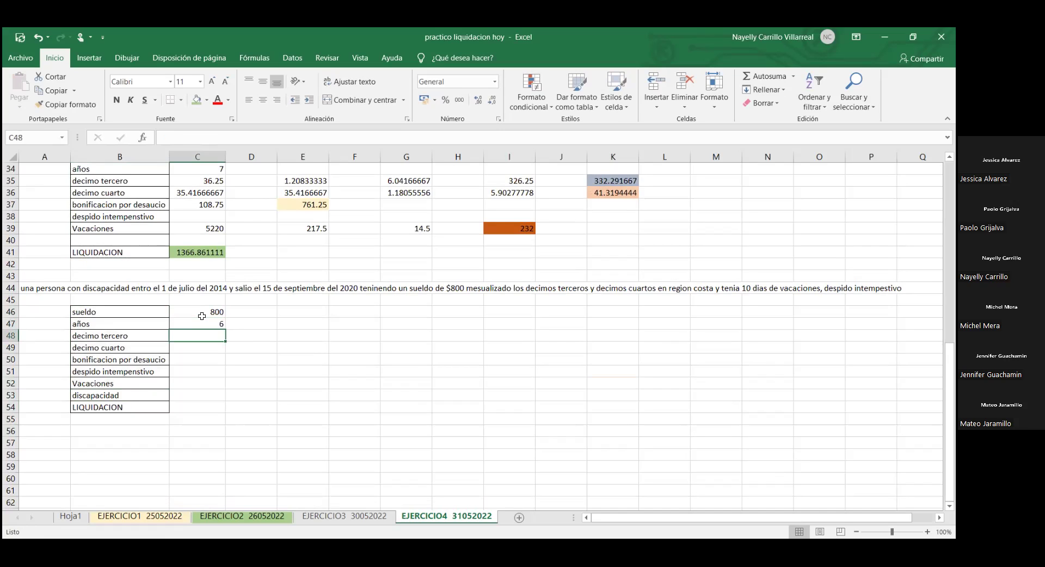
Step: Calculate the monthly decimo tercero in C48 as =C46/12 and the monthly decimo cuarto in C49 as =400/12
text(=)
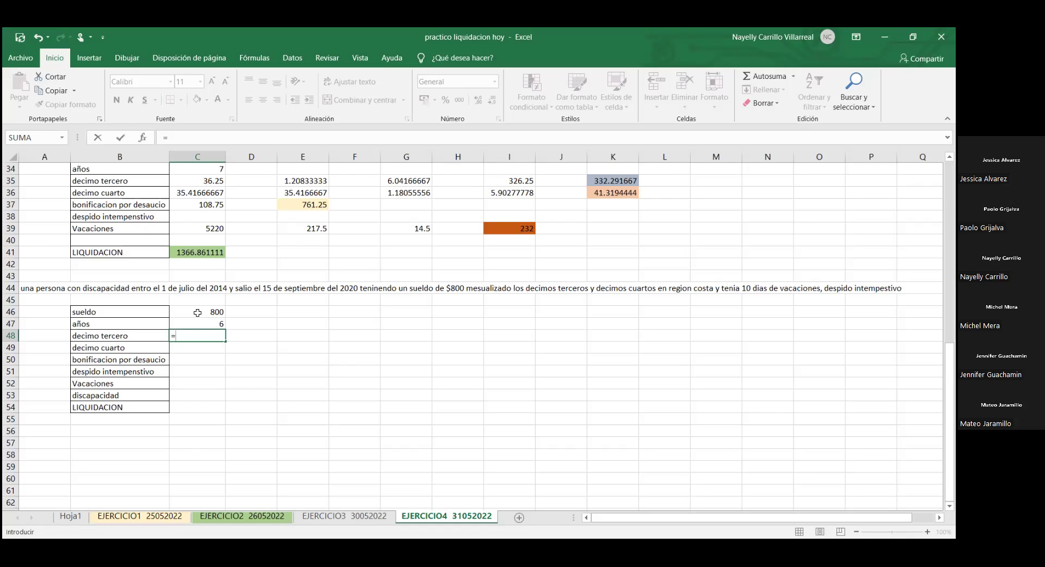
click(198, 313)
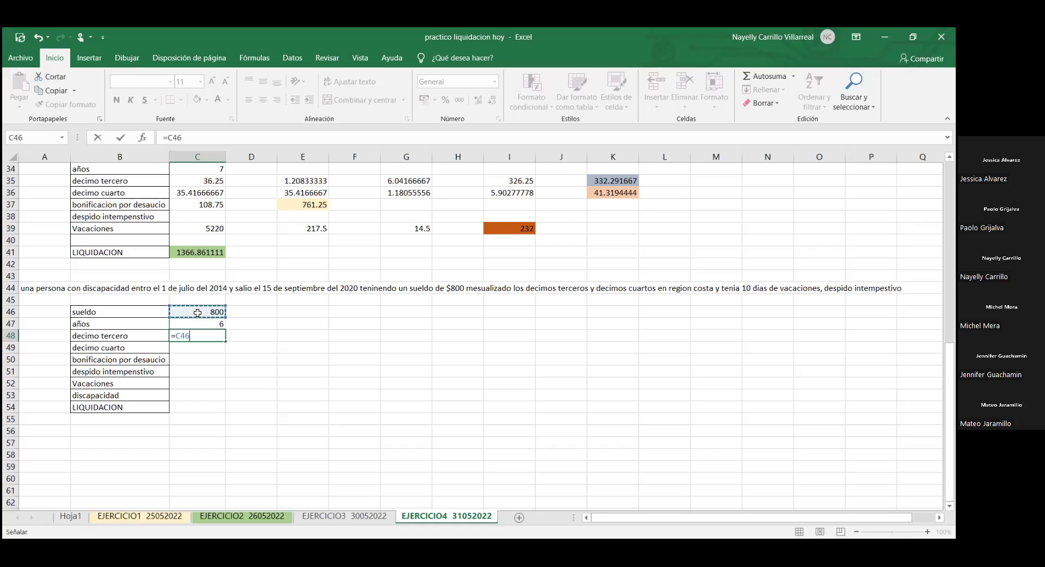
text(/12)
key(Return)
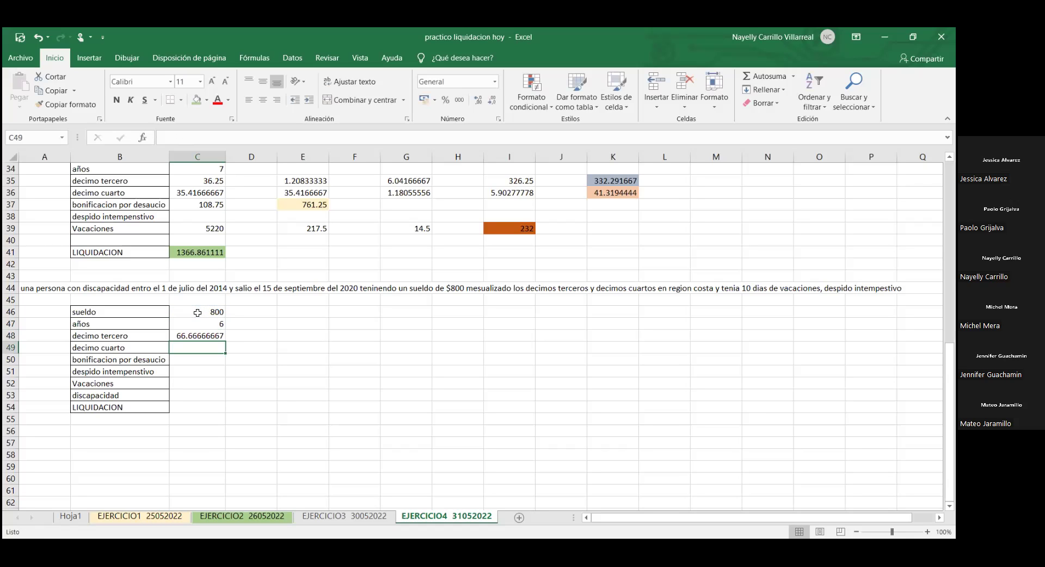
key(F2)
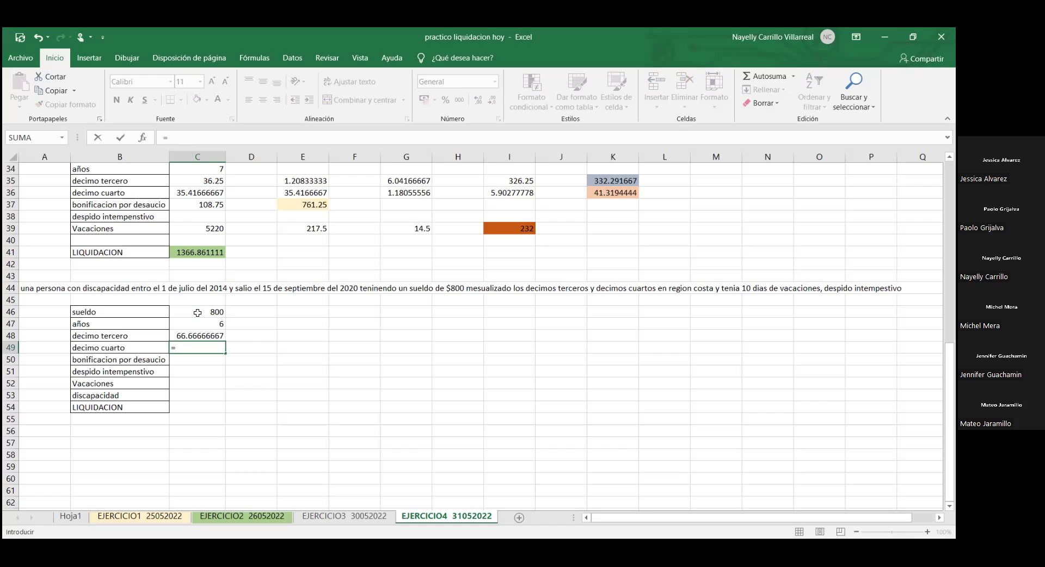
text(400/12)
key(Return)
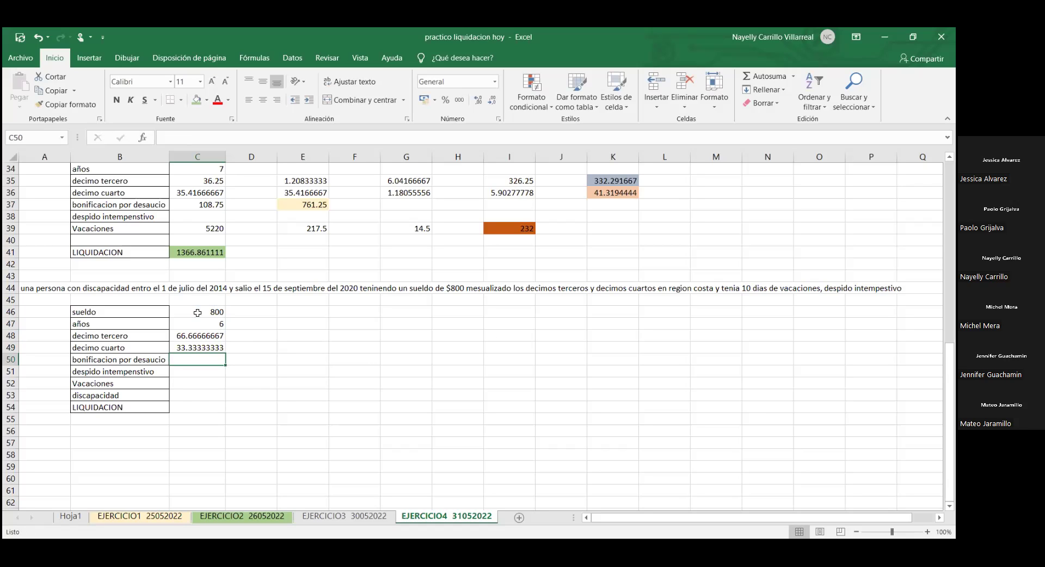
Step: Calculate the daily decimo tercero in E48 with the formula =C48/30
click(218, 348)
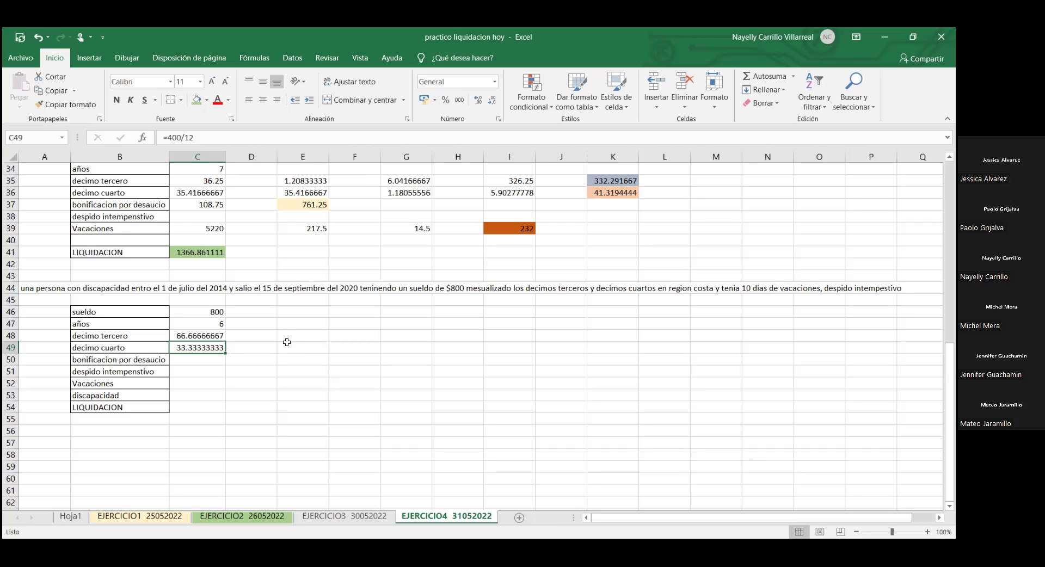
click(297, 334)
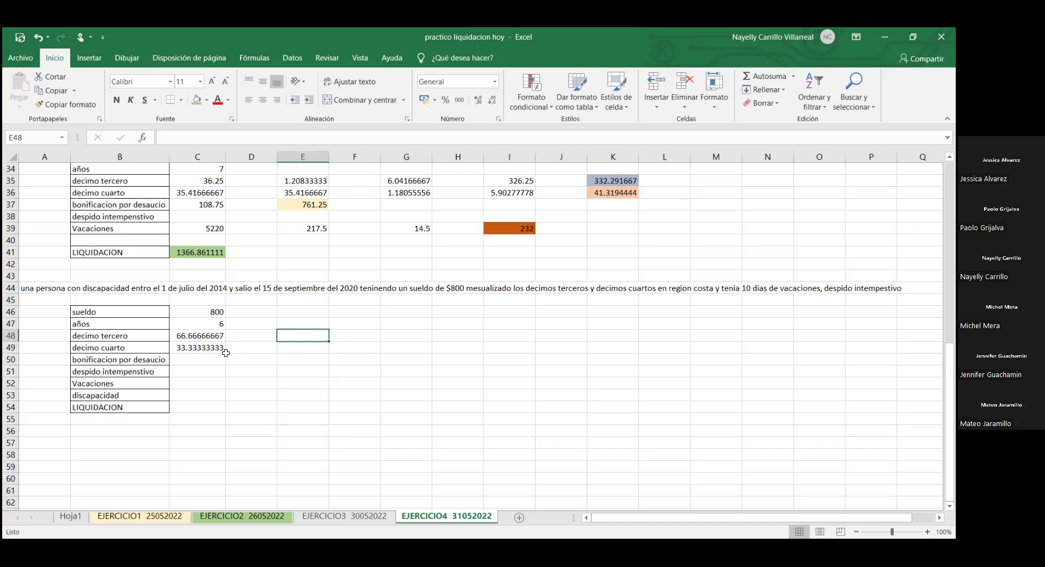
click(206, 337)
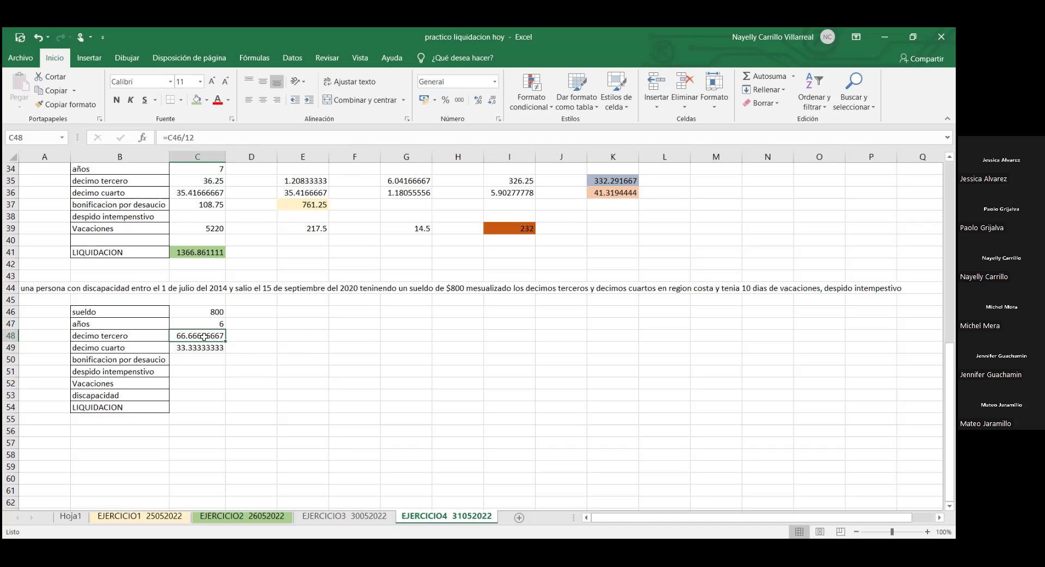
click(291, 337)
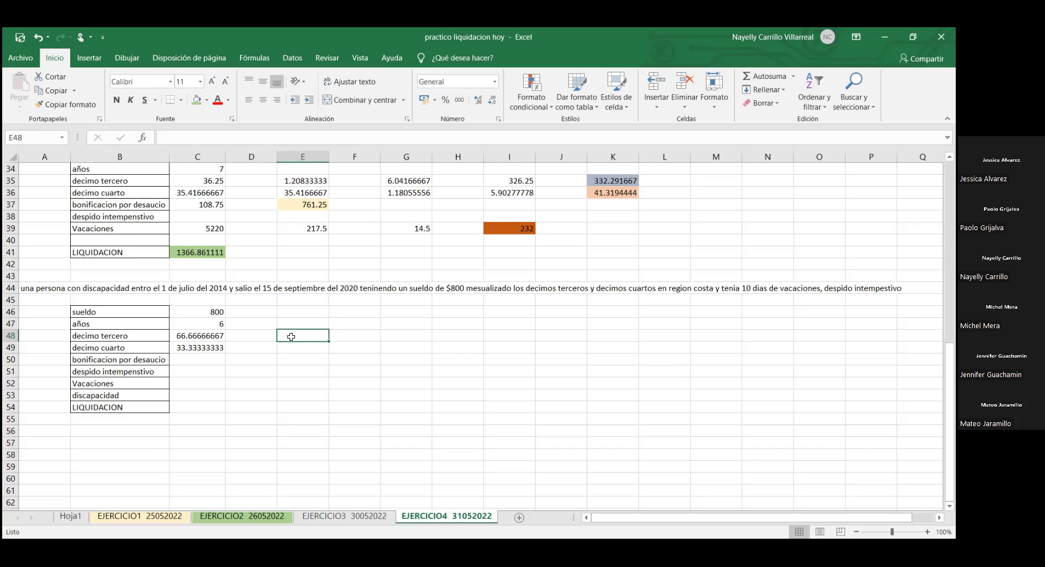
text(=)
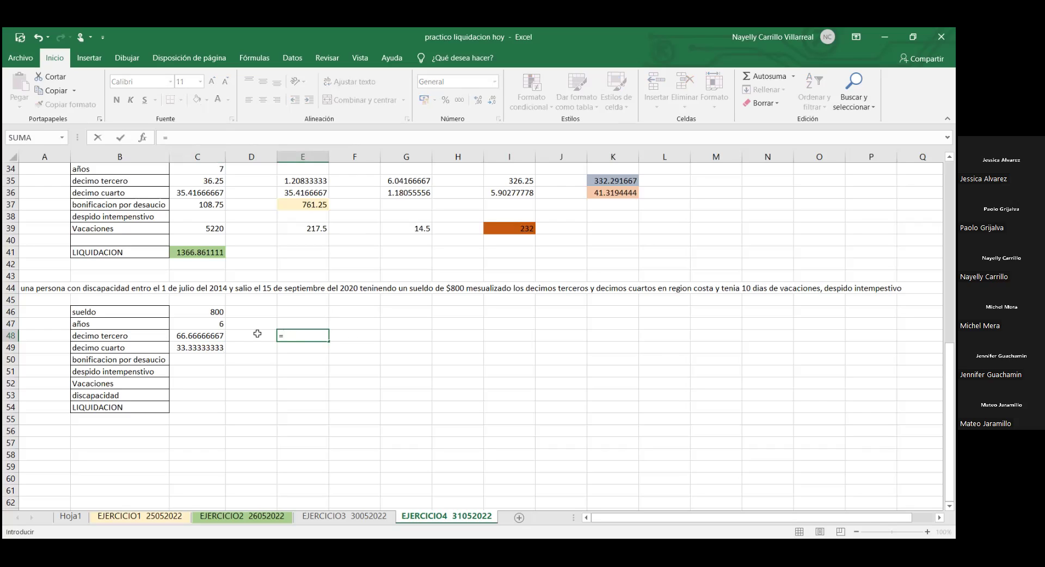
click(207, 336)
text(/.)
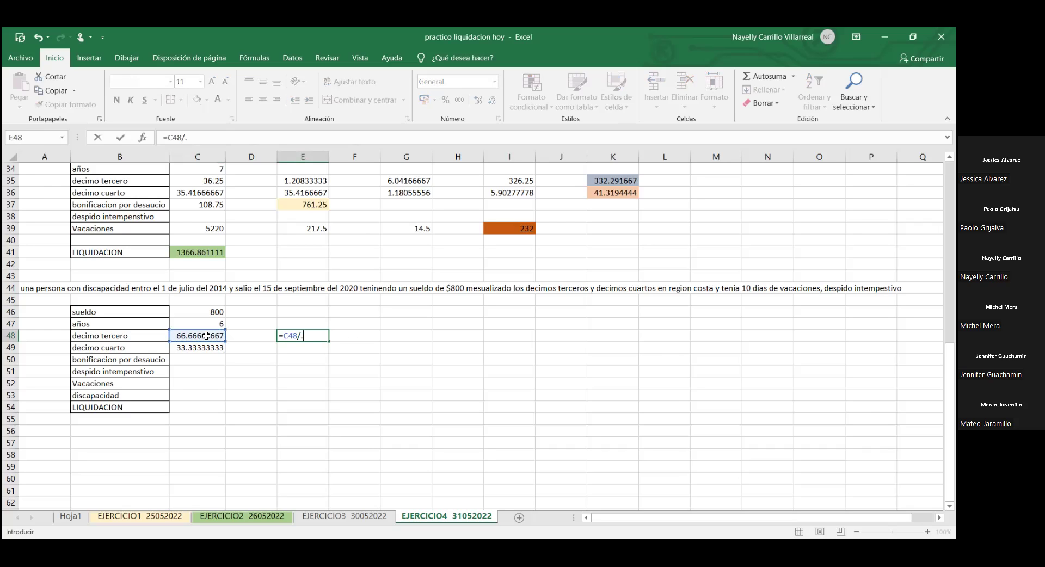
text(30)
key(Return)
Step: Calculate the decimo tercero for 15 days in G48 with the formula =E48*15
key(Up)
key(Right)
key(Right)
text(=)
click(308, 335)
text(*15)
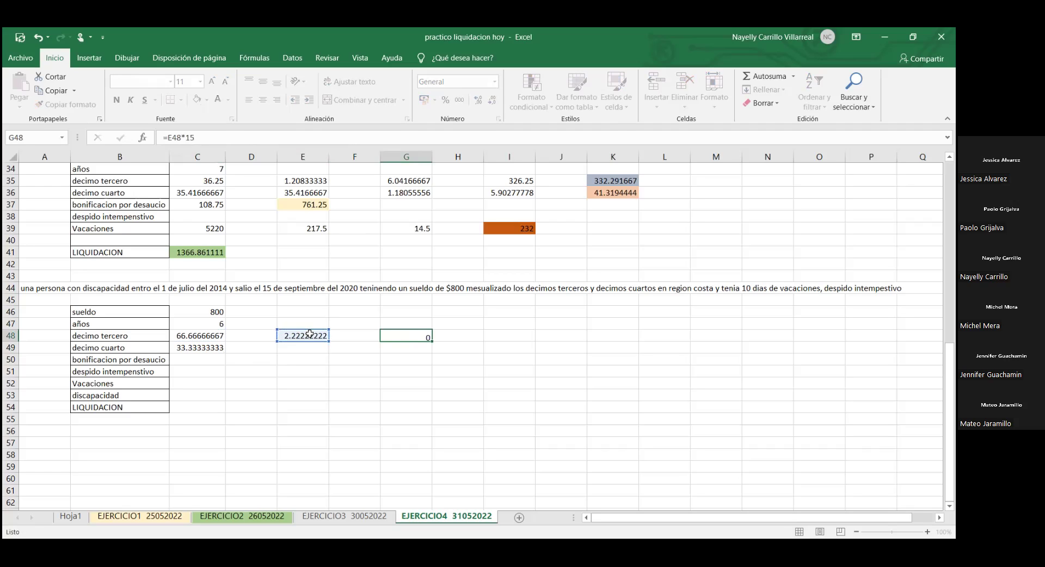
key(Return)
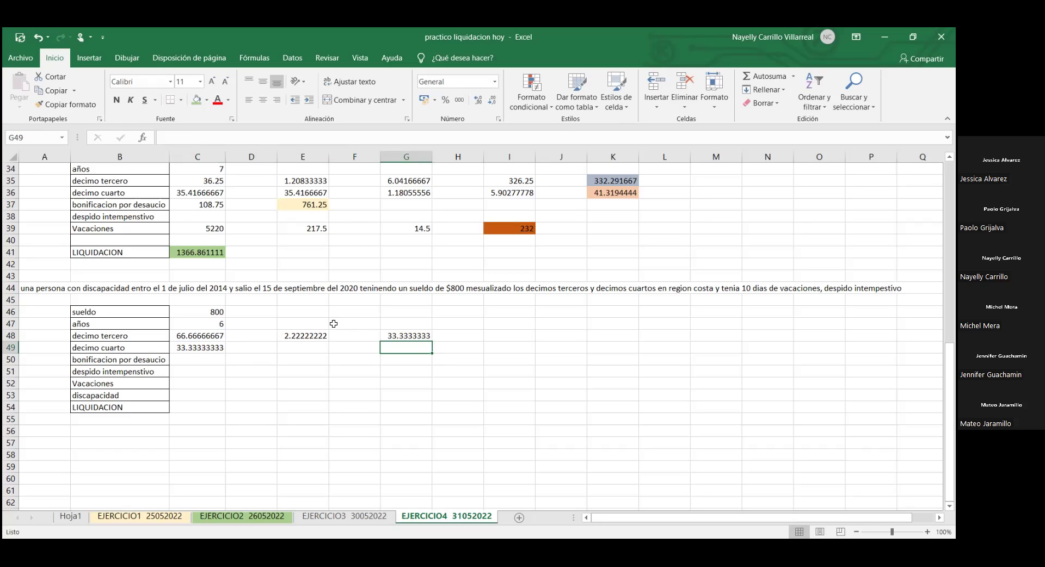
click(400, 333)
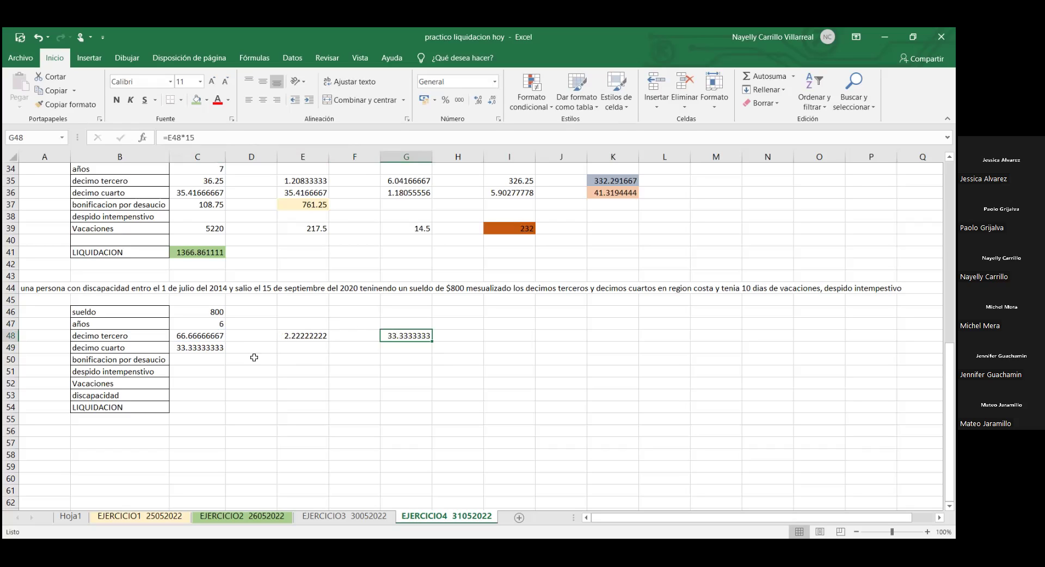
Step: Calculate the daily decimo cuarto in E49 with the formula =C49/30
click(210, 349)
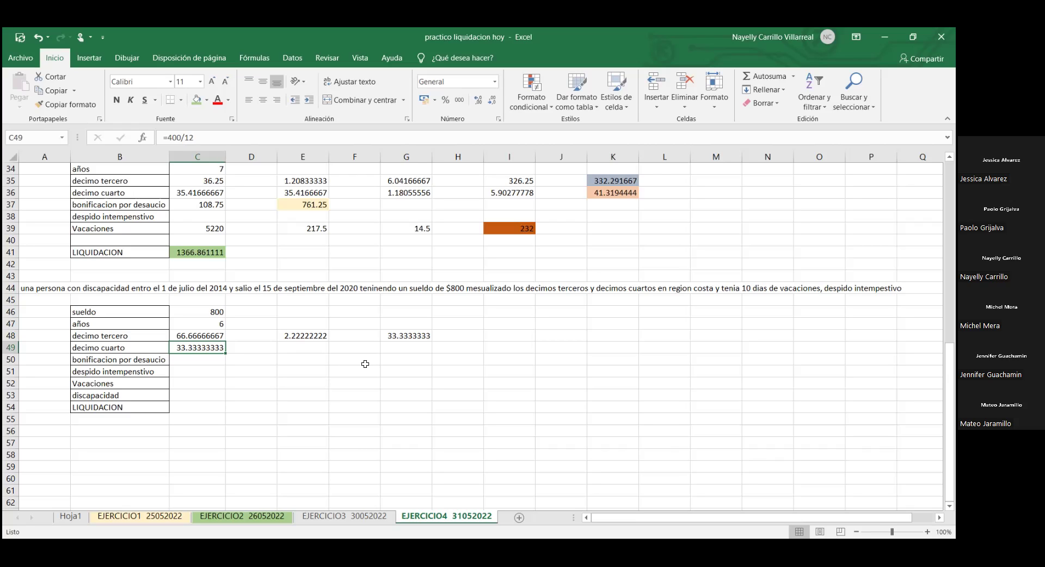
click(296, 348)
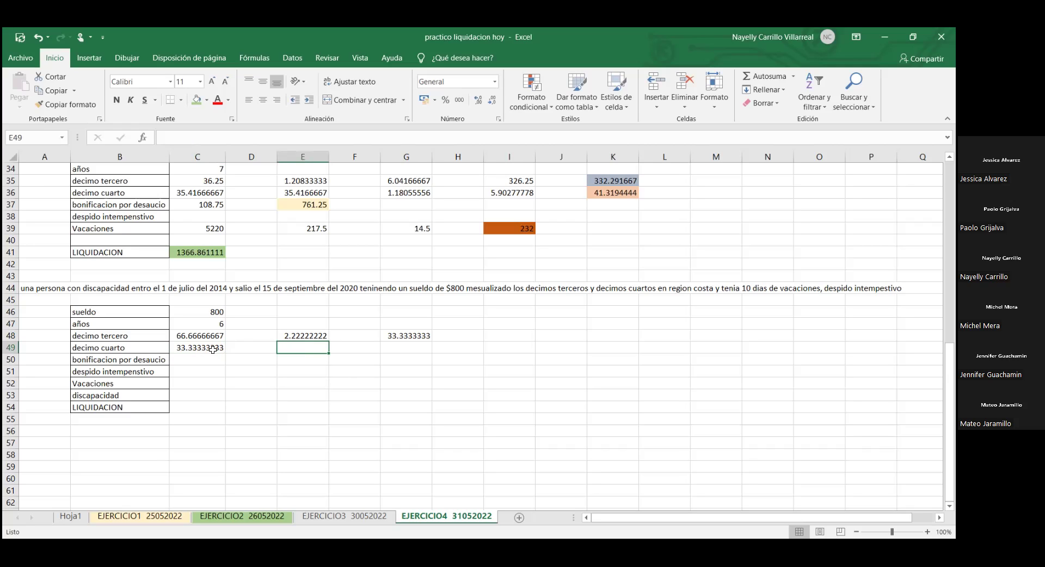
text(=)
click(213, 349)
text(/30)
key(Return)
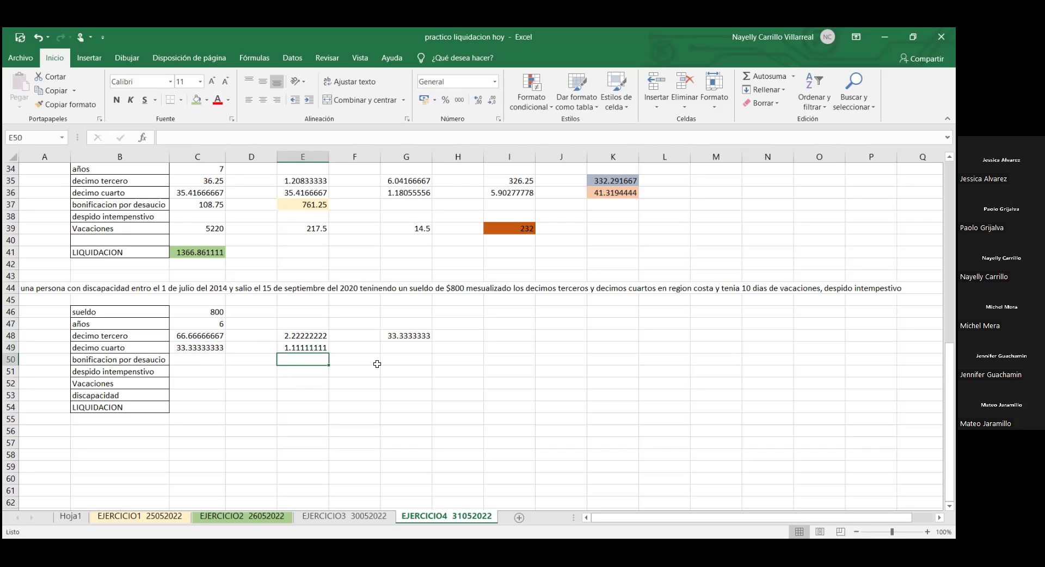
Step: Calculate the decimo cuarto for 15 days in G49 with the formula =E49*15
click(412, 347)
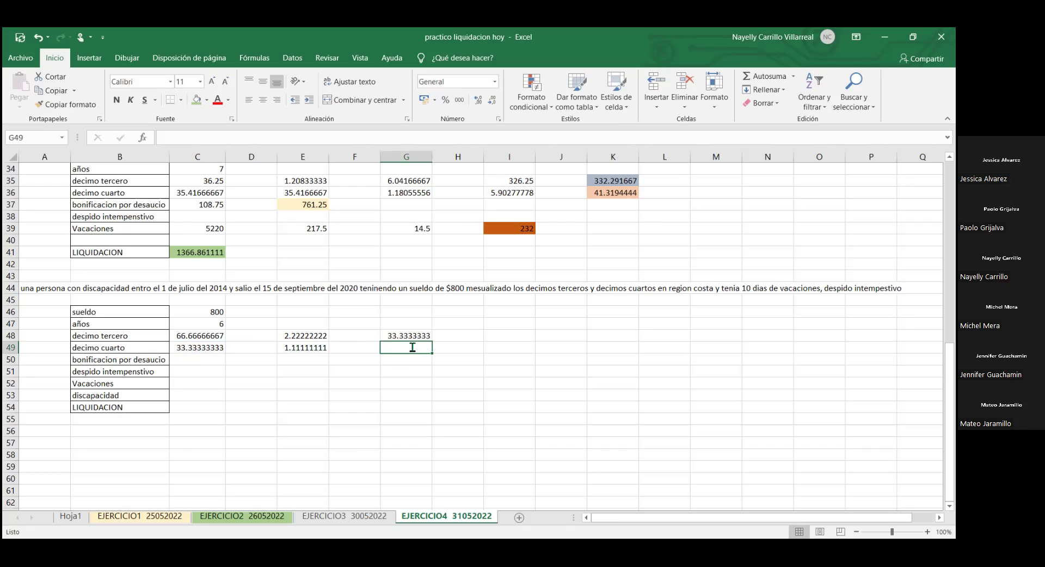
text(=)
click(320, 347)
text(*15)
key(Return)
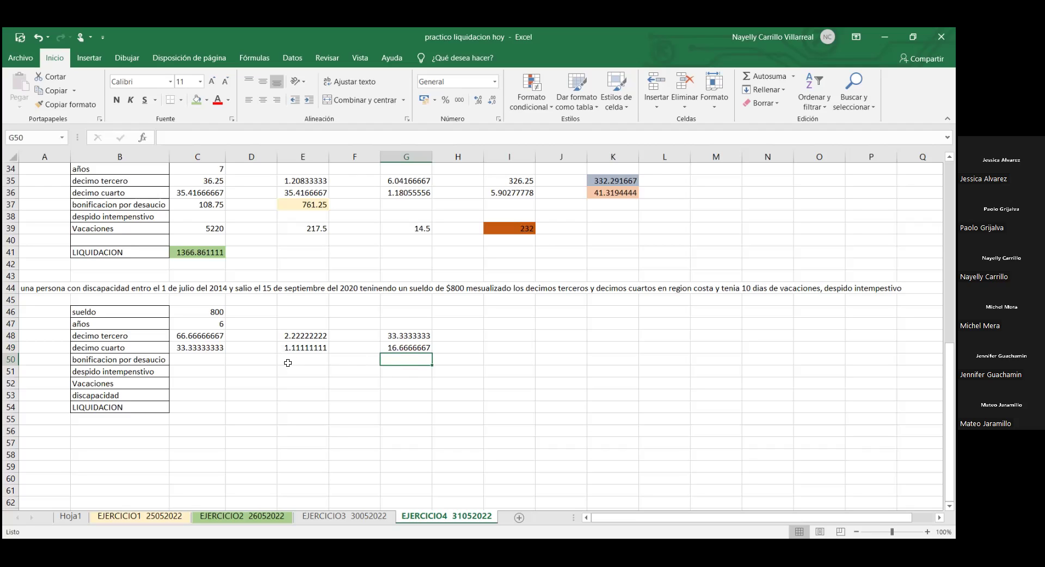
Step: Calculate the yearly bonificacion por desaucio in C50 with the formula =C46*25%
click(189, 361)
text(=)
click(199, 312)
text(*25)
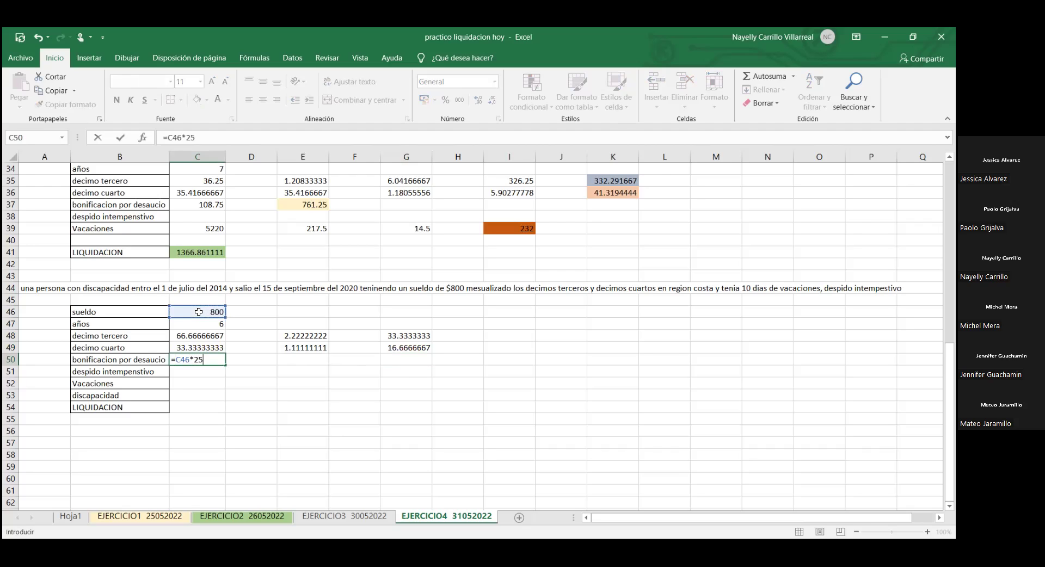
text(%)
key(Return)
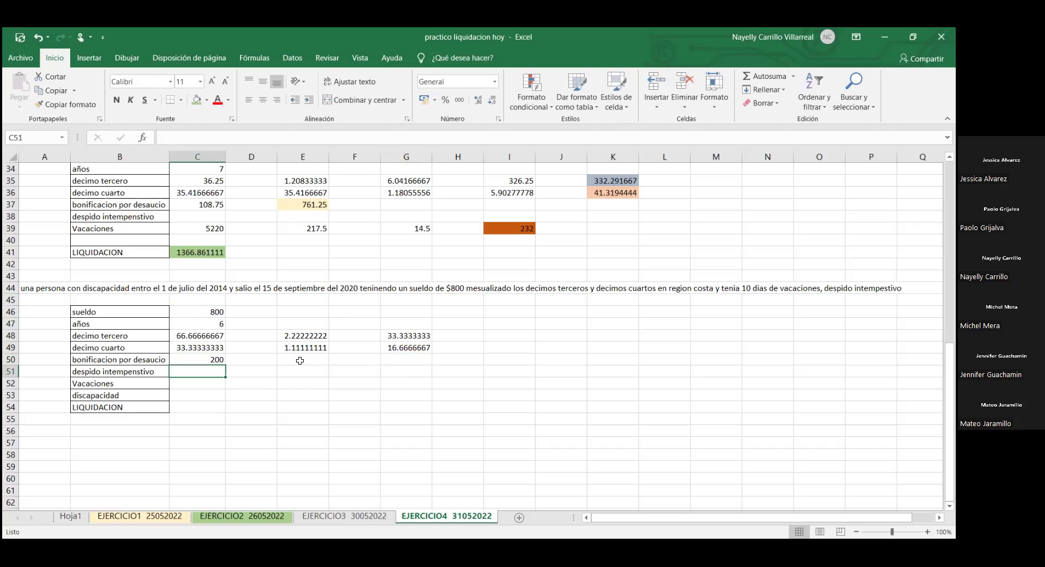
Step: Calculate the bonificacion por desaucio for 6 years in E50 with the formula =C50*6
click(300, 360)
text(=)
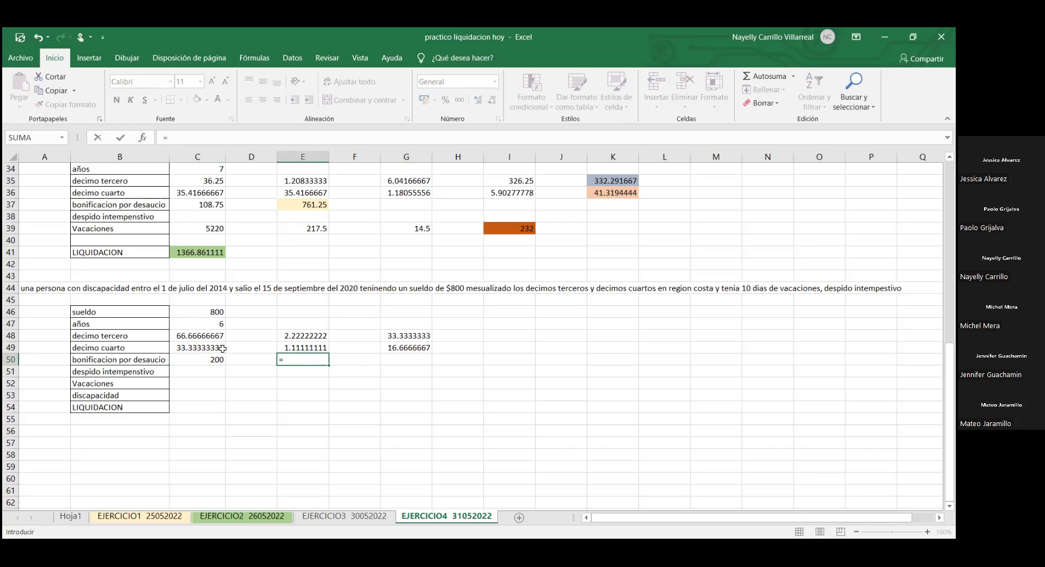
click(208, 360)
text(*6)
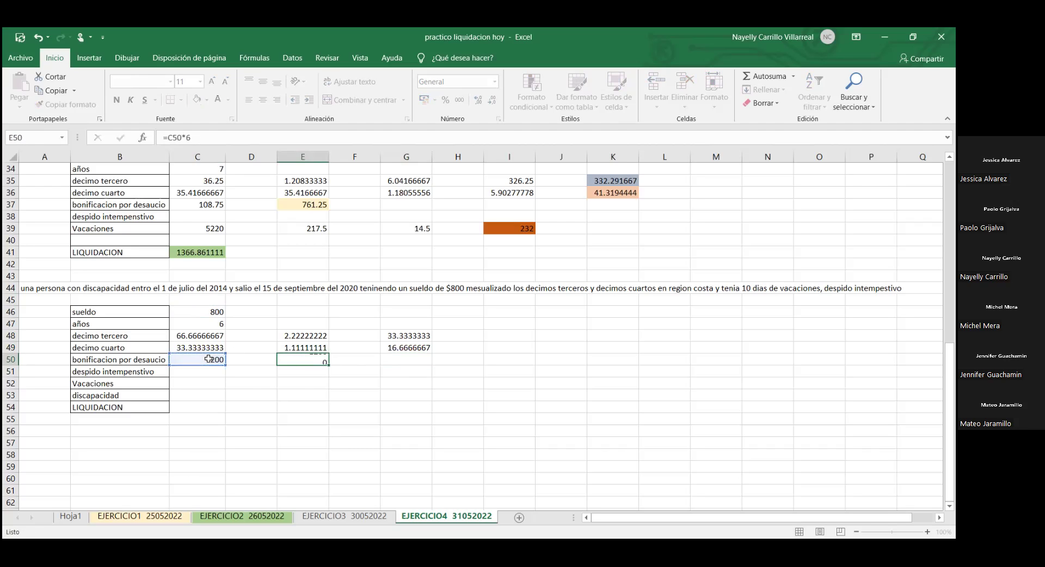
key(Return)
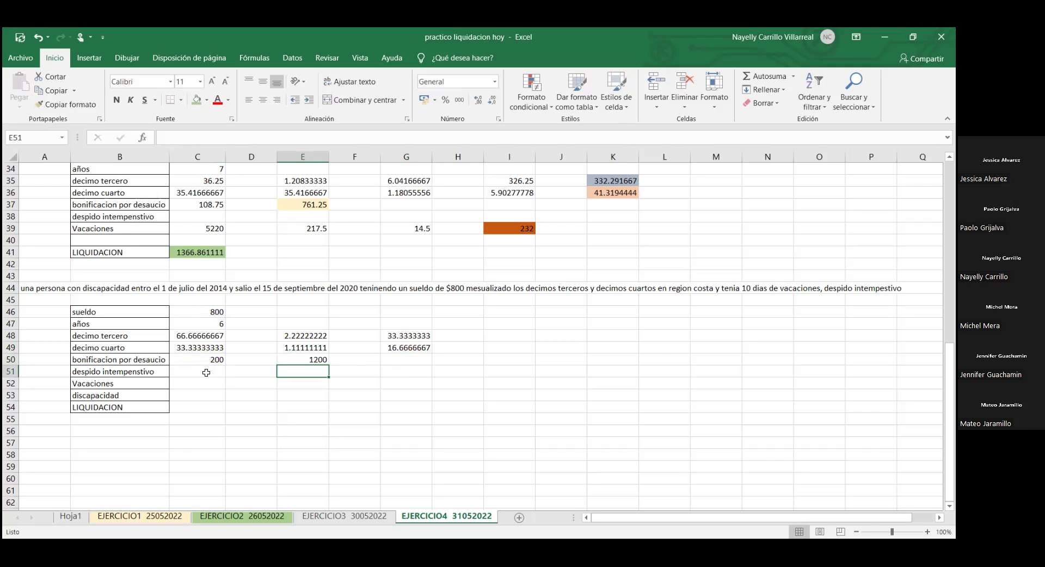
Step: Calculate the despido intempestivo in C51 with the formula =C46*7
click(206, 373)
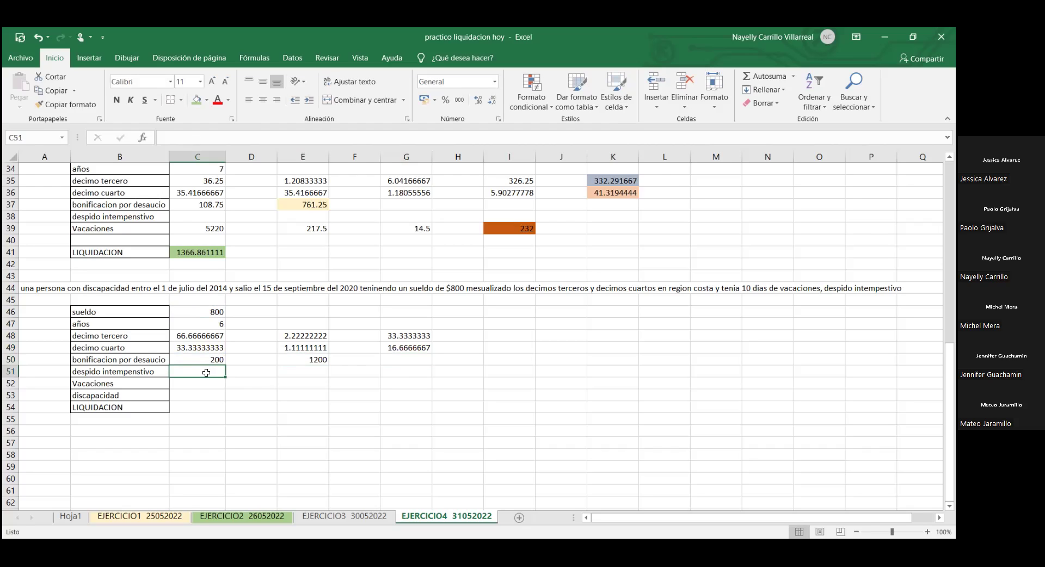
text(=)
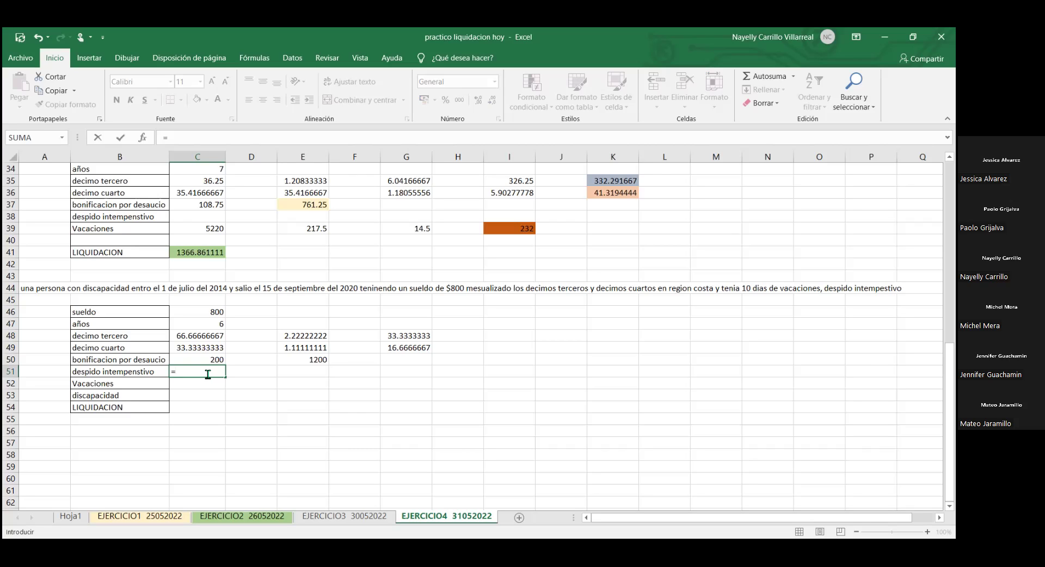
click(211, 310)
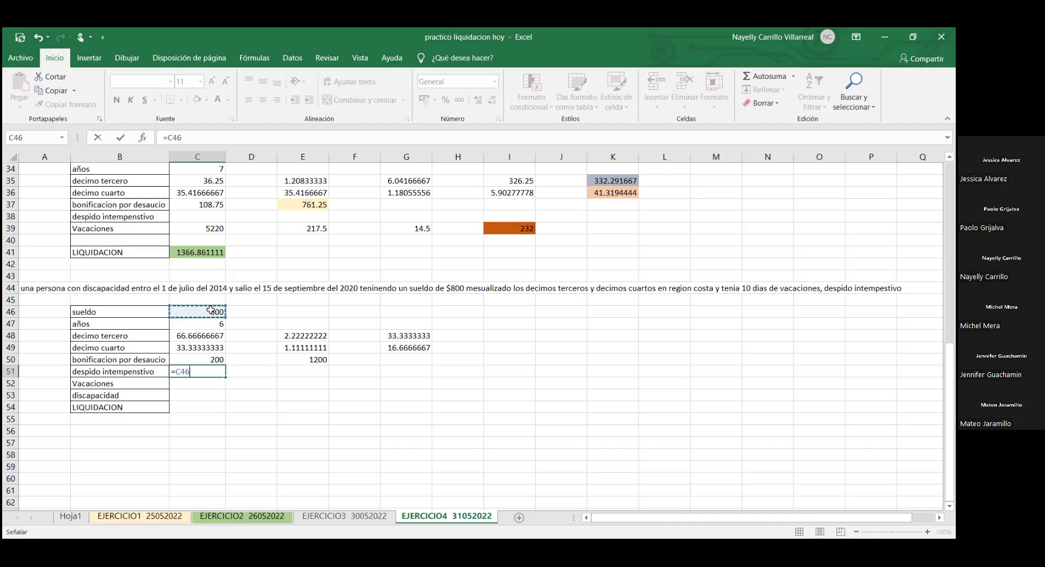
text(*7)
key(Return)
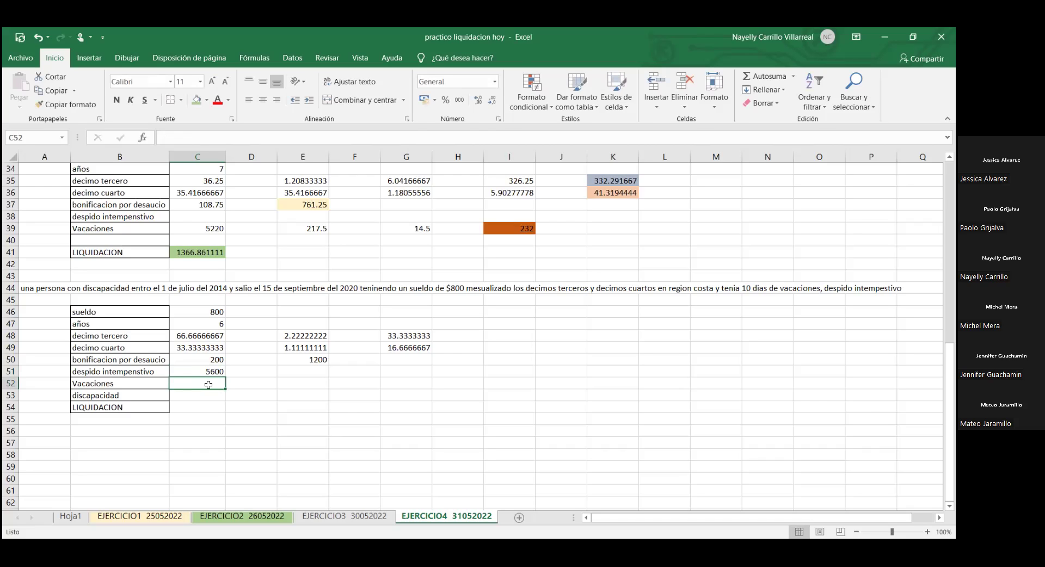
Step: Calculate the annual salary for Vacaciones in C52 with the formula =C46*12
text(=)
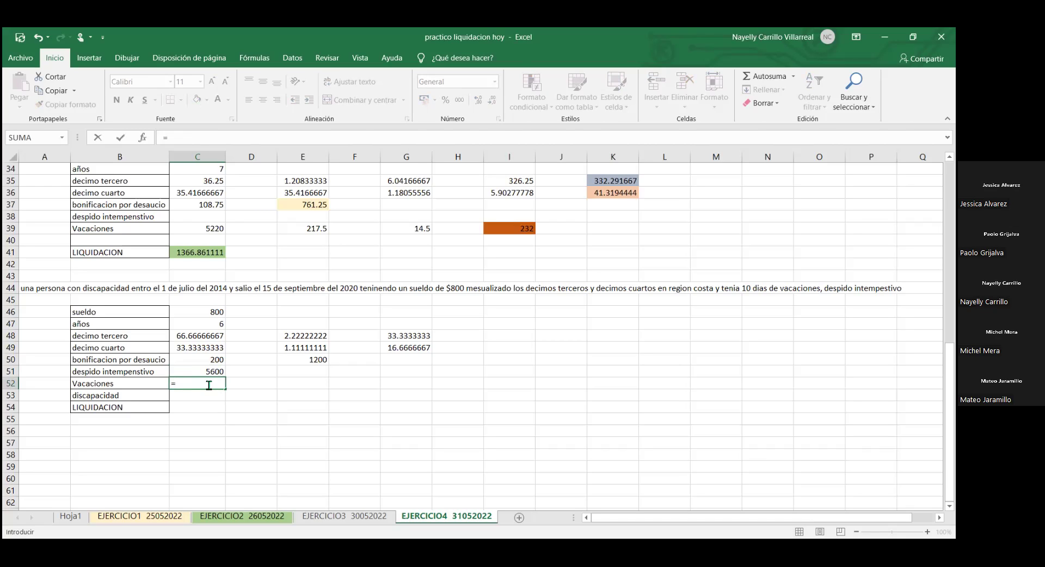
click(203, 312)
text(*12)
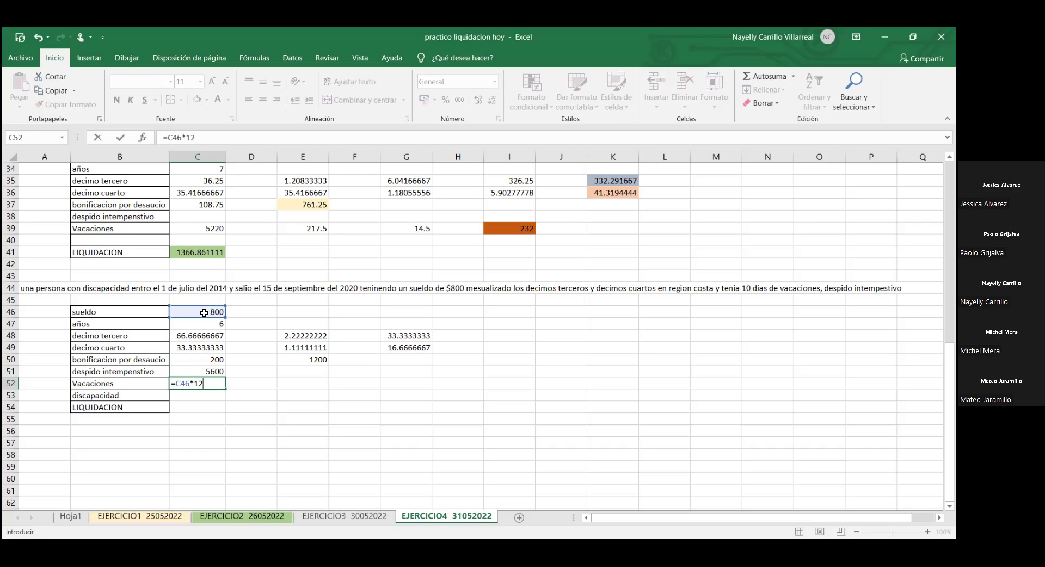
key(Return)
Step: Calculate the value of a full vacation period in E52 with the formula =C52/24
key(Up)
key(Right)
key(Right)
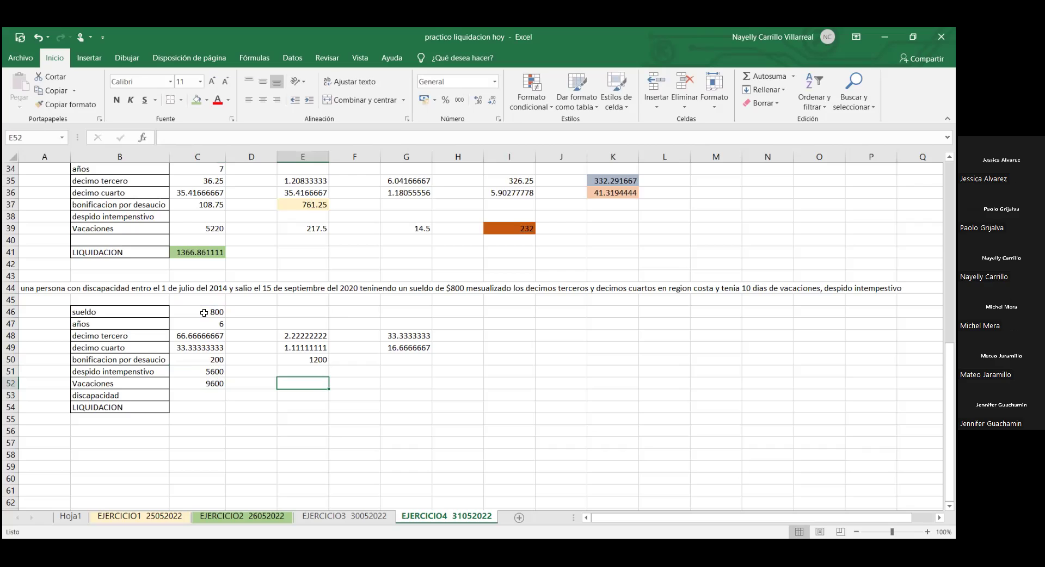
text(=)
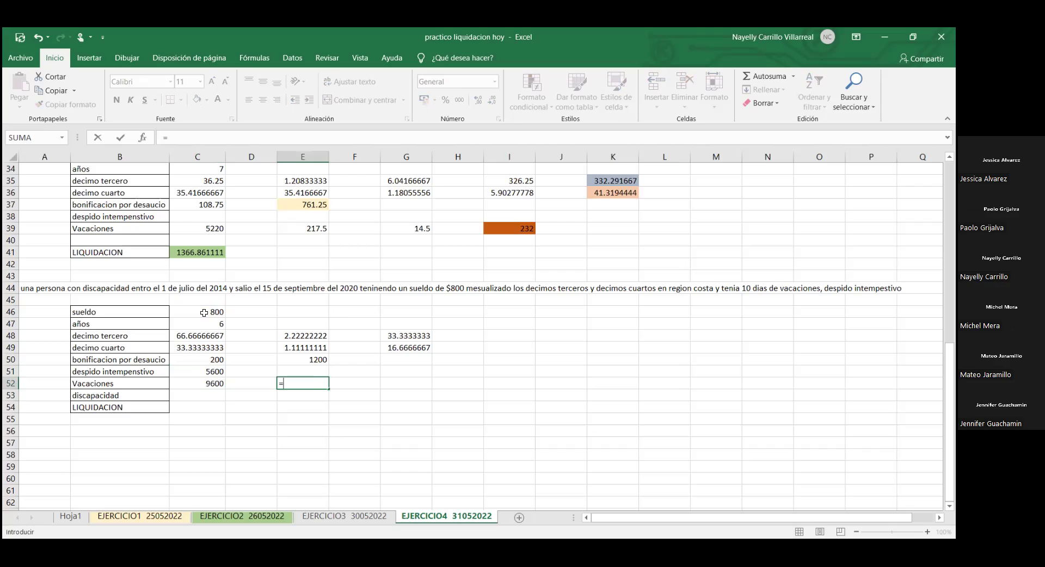
click(215, 382)
text(/24)
key(Return)
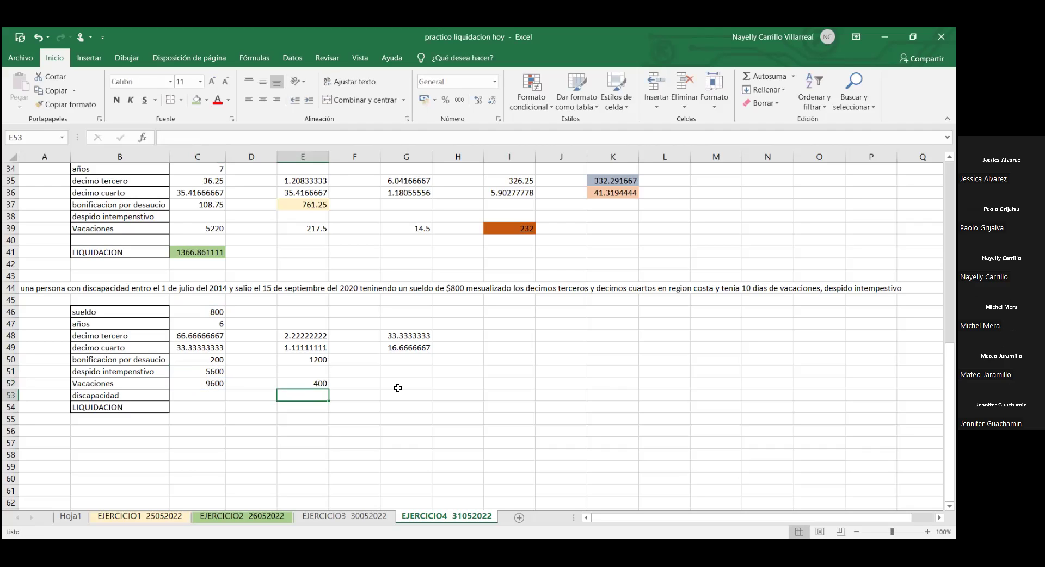
Step: Calculate the daily vacation value in G52 with the formula =E52/15
click(398, 384)
text(=)
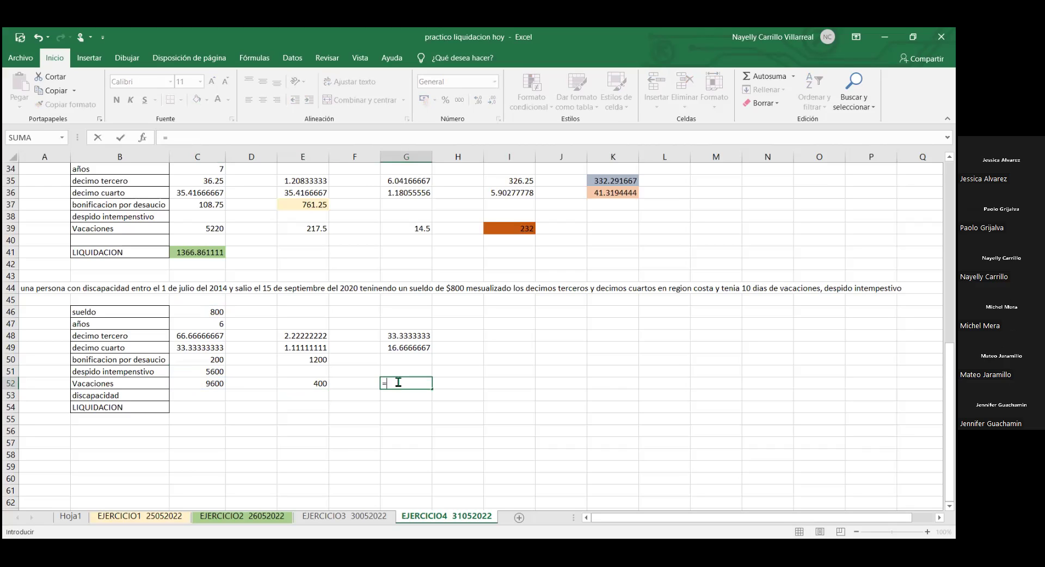
click(312, 381)
text(/15)
key(Return)
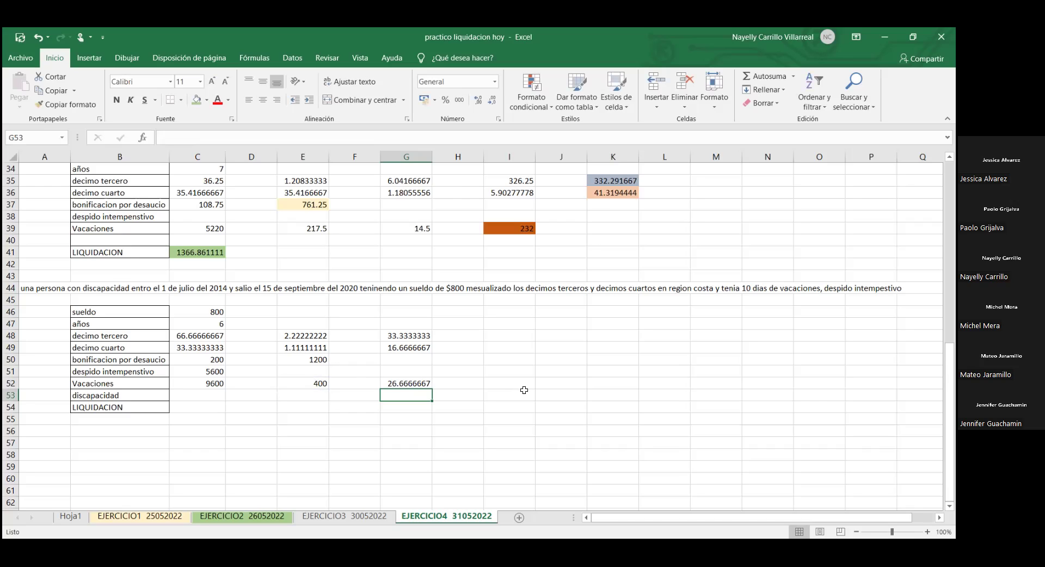
Step: Calculate the pay for 10 vacation days in I52 with the formula =G52*10
click(516, 386)
text(=)
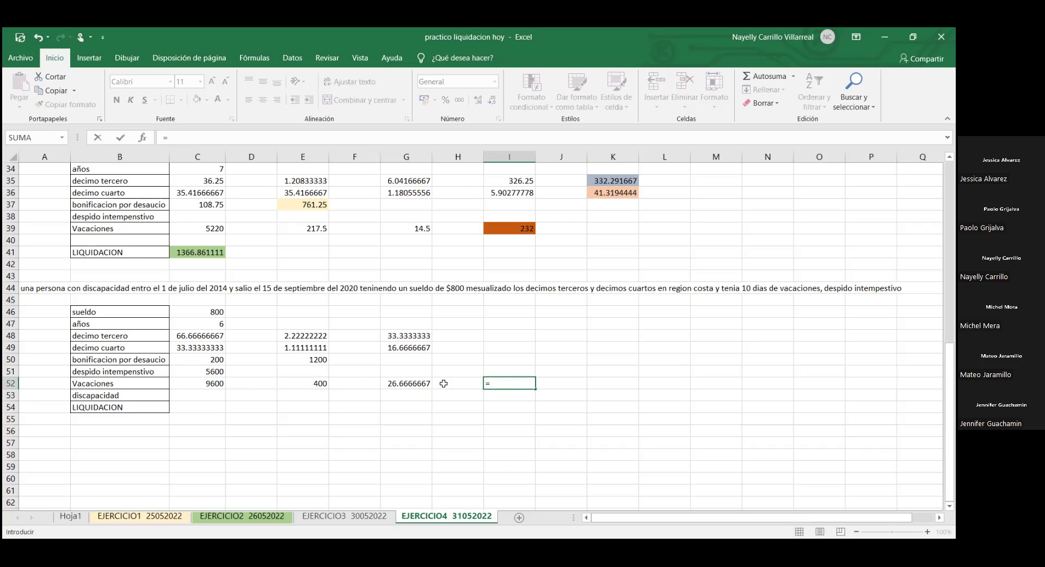
click(426, 384)
text(*10)
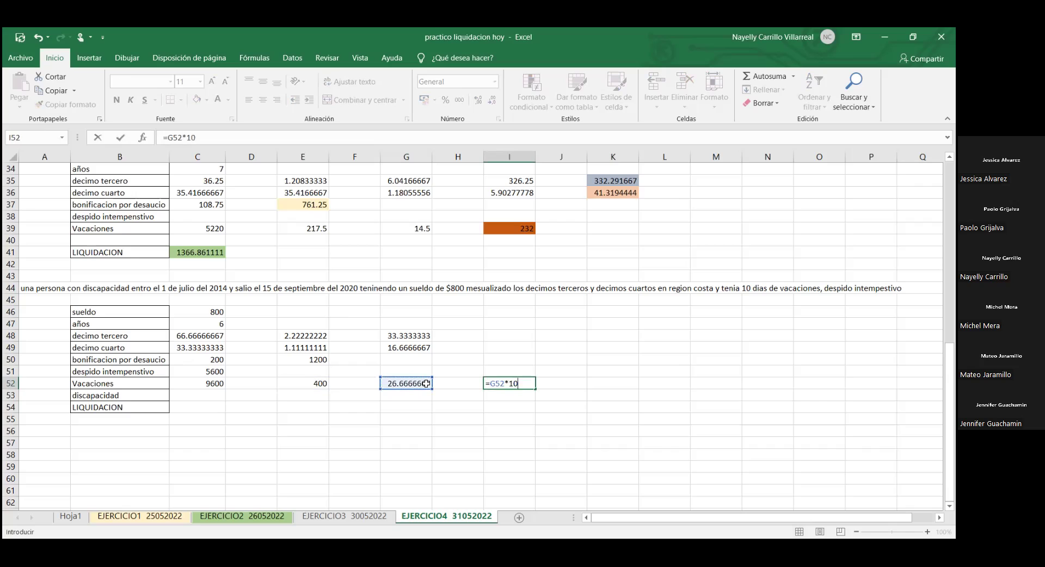
key(Return)
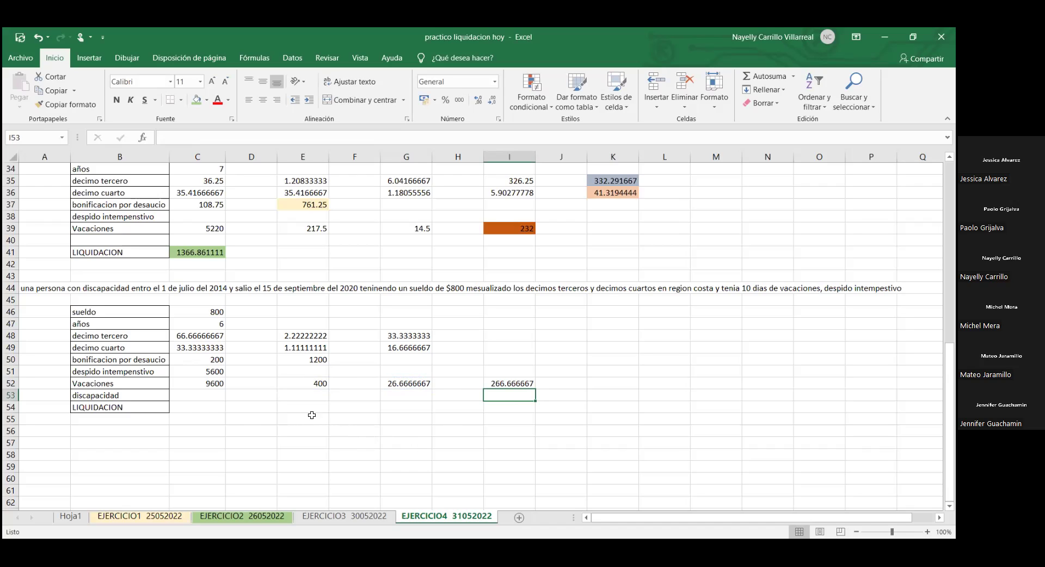
Step: Calculate the discapacidad compensation in C53 as 18 salaries with the formula =C46*18
click(183, 391)
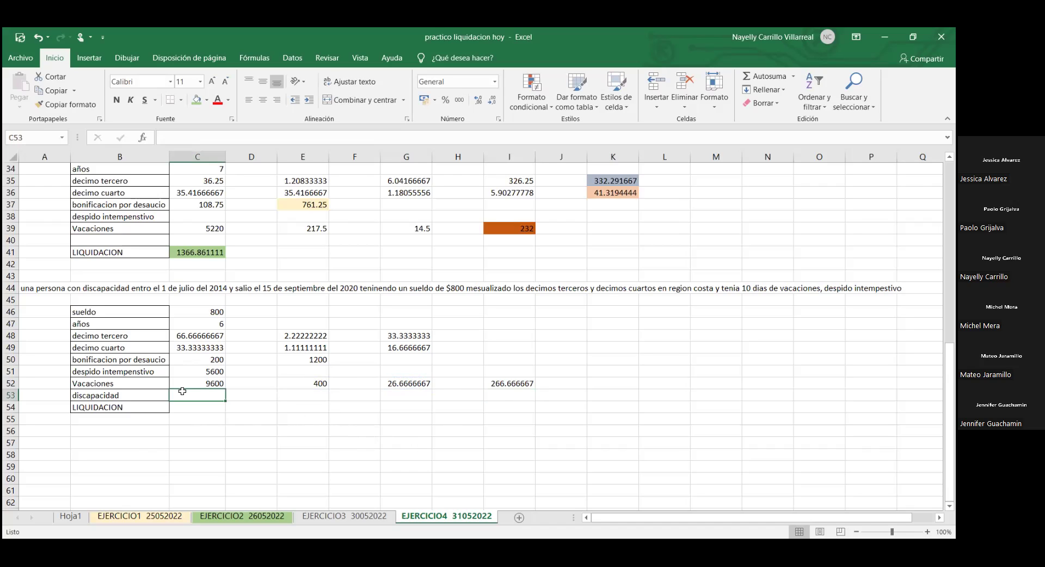
text(=)
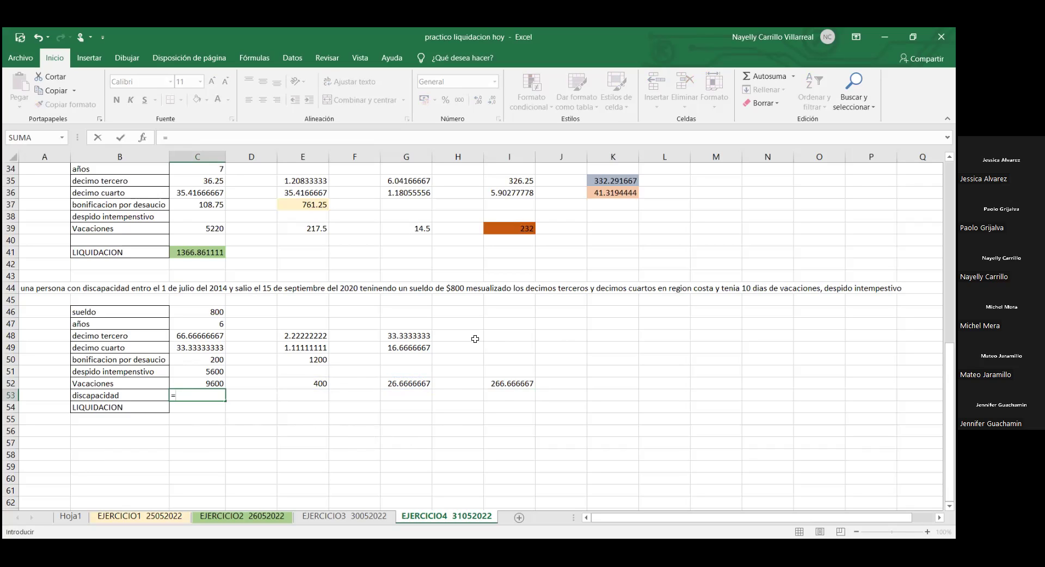
text(800*1)
key(BackSpace)
key(BackSpace)
key(BackSpace)
key(BackSpace)
key(BackSpace)
click(206, 314)
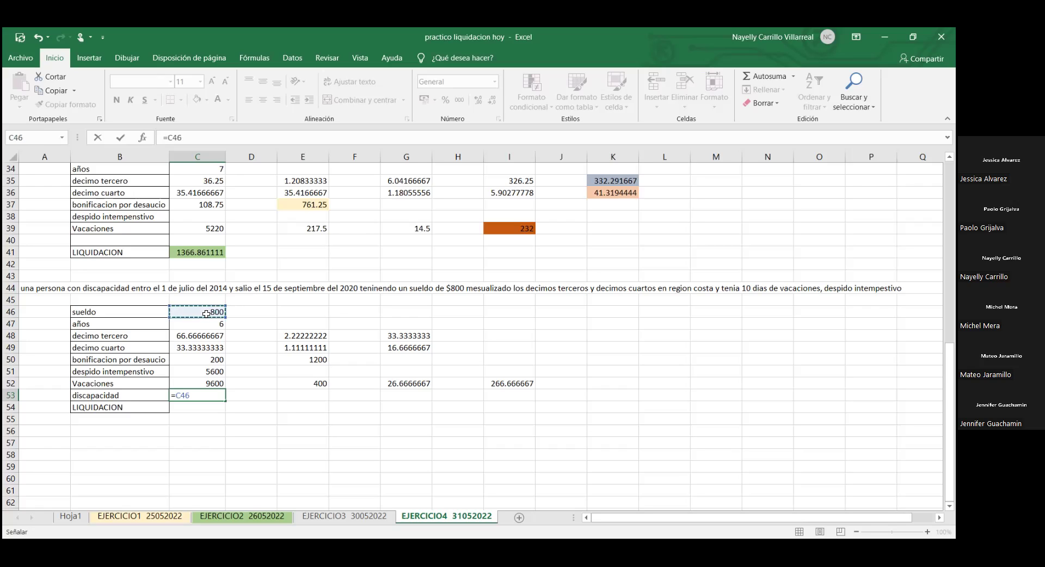
text(*18)
key(Return)
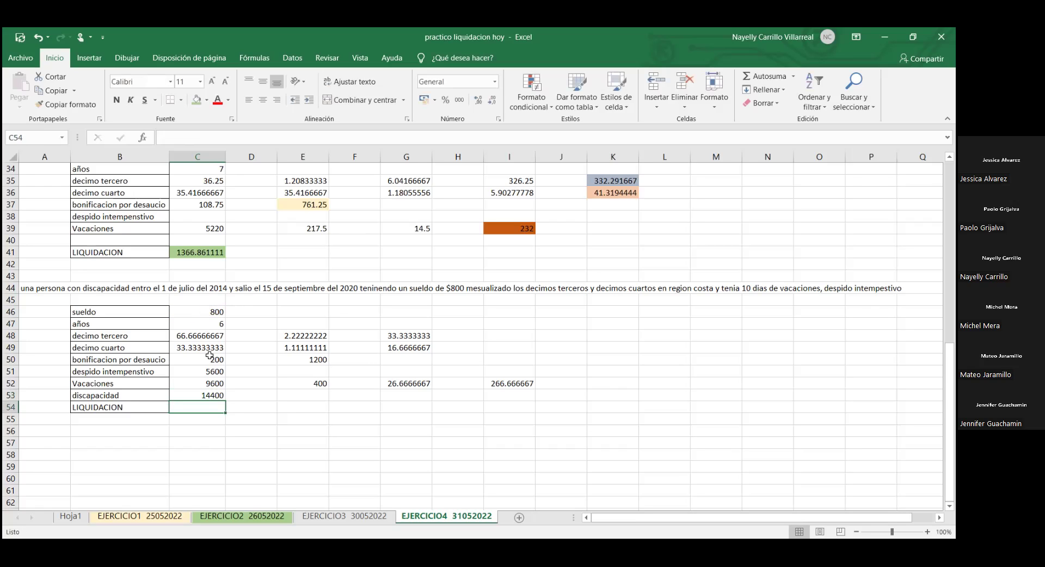
Step: Sum the decimo tercero, decimo cuarto and bonificacion por desaucio in the LIQUIDACION cell C54 with the formula =G48+G49+E50
text(?)
key(Escape)
key(Return)
key(Up)
text(=)
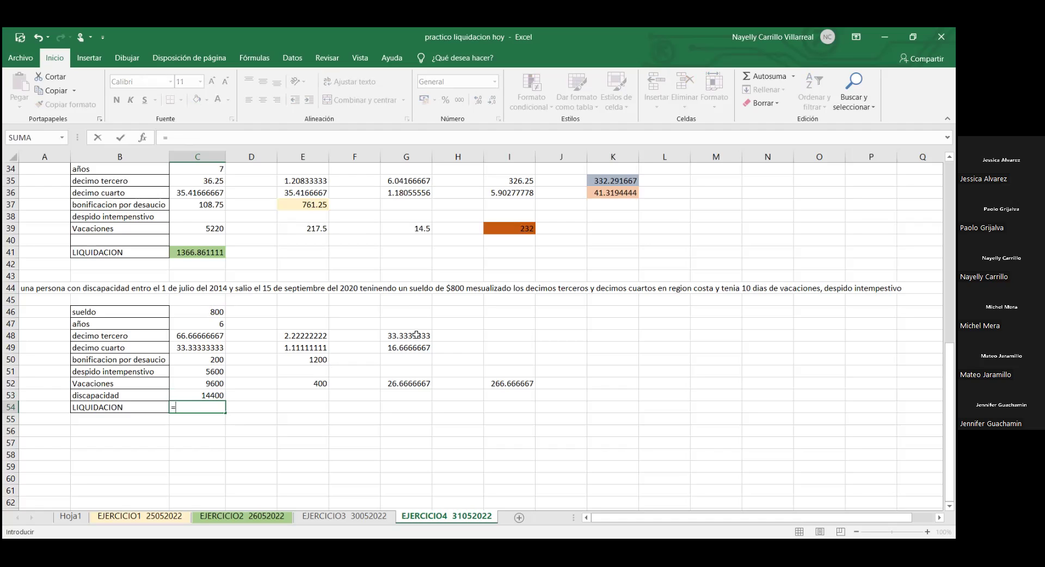
click(417, 334)
key(Return)
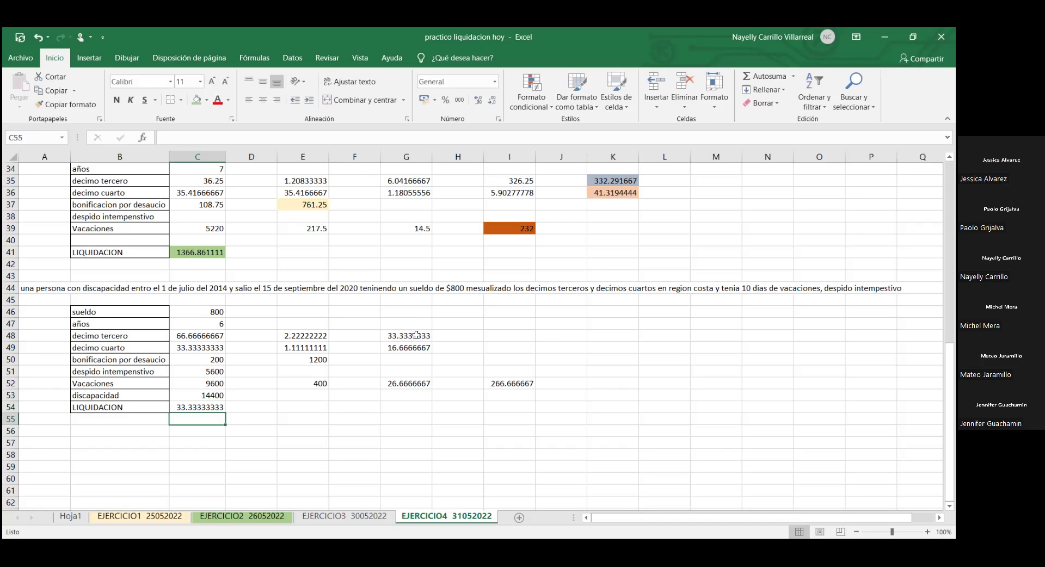
double_click(207, 406)
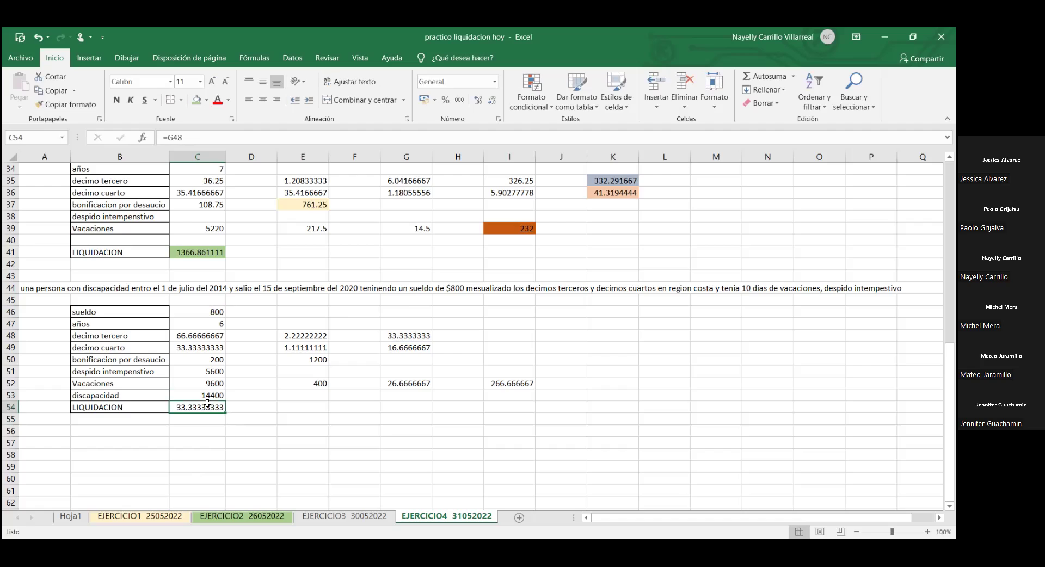
text(+)
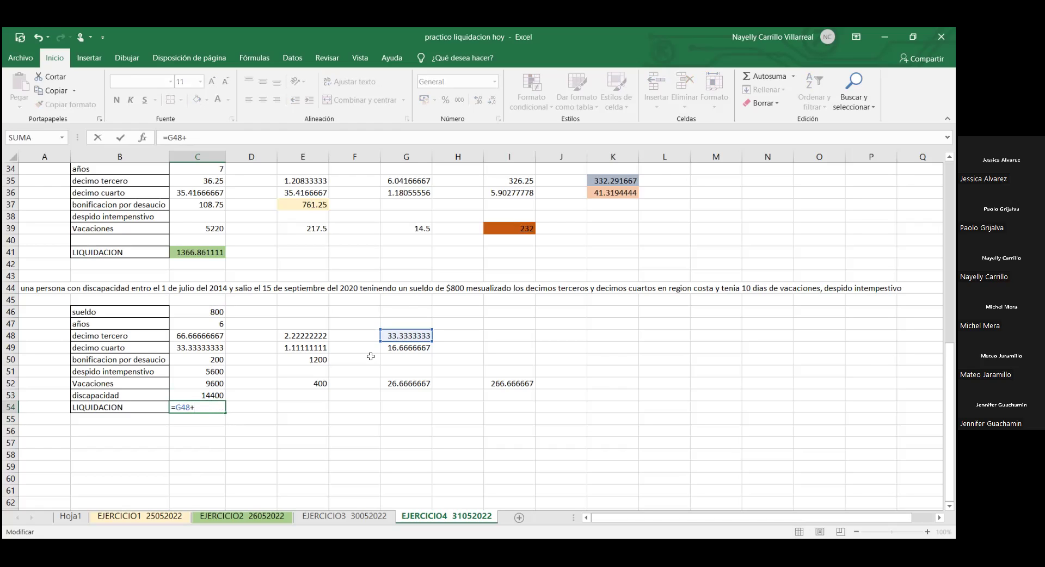
click(407, 348)
text(+)
click(299, 357)
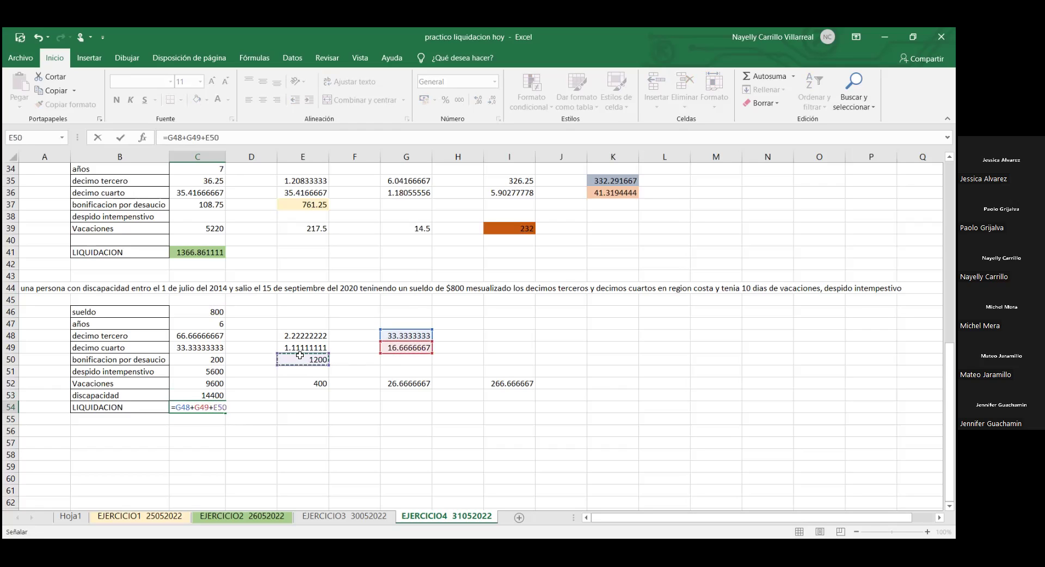
key(Return)
Step: Extend the LIQUIDACION formula in C54 with the despido intempestivo, vacation and discapacidad amounts by adding +C51+I52+C53
double_click(209, 407)
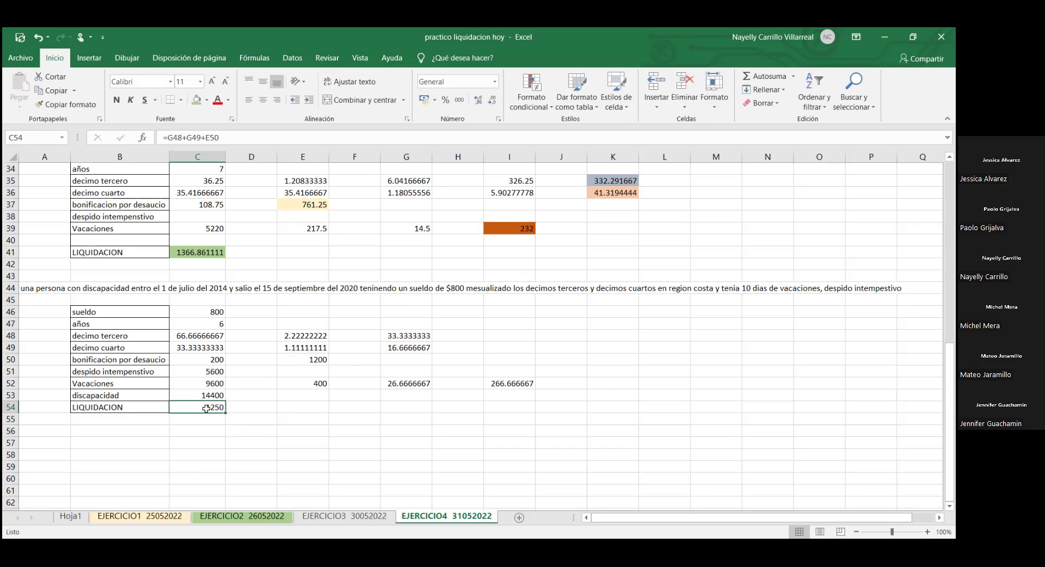
key(End)
text(+)
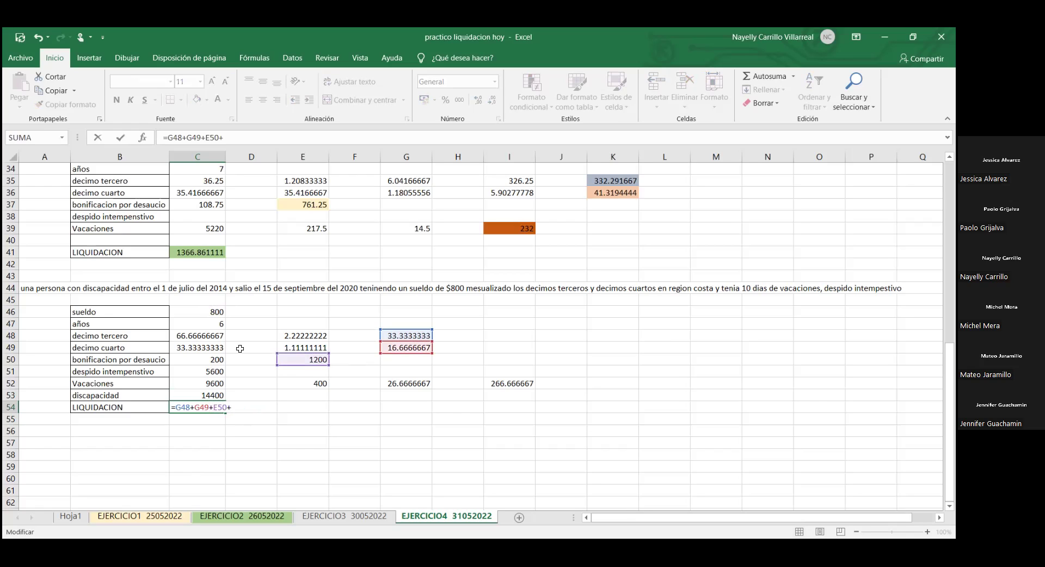
click(211, 371)
text(+)
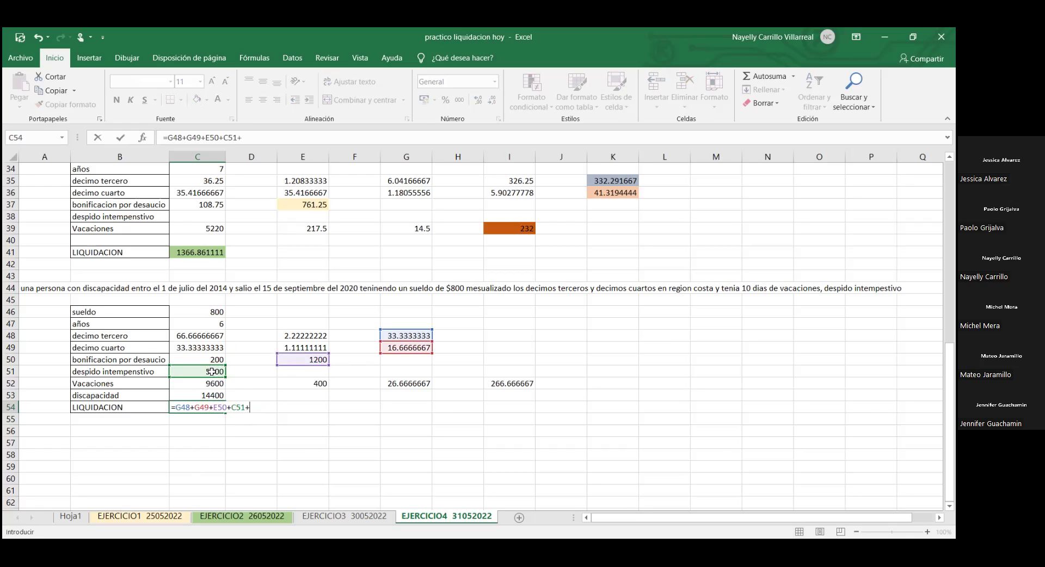
click(505, 385)
text(+)
click(209, 393)
key(Return)
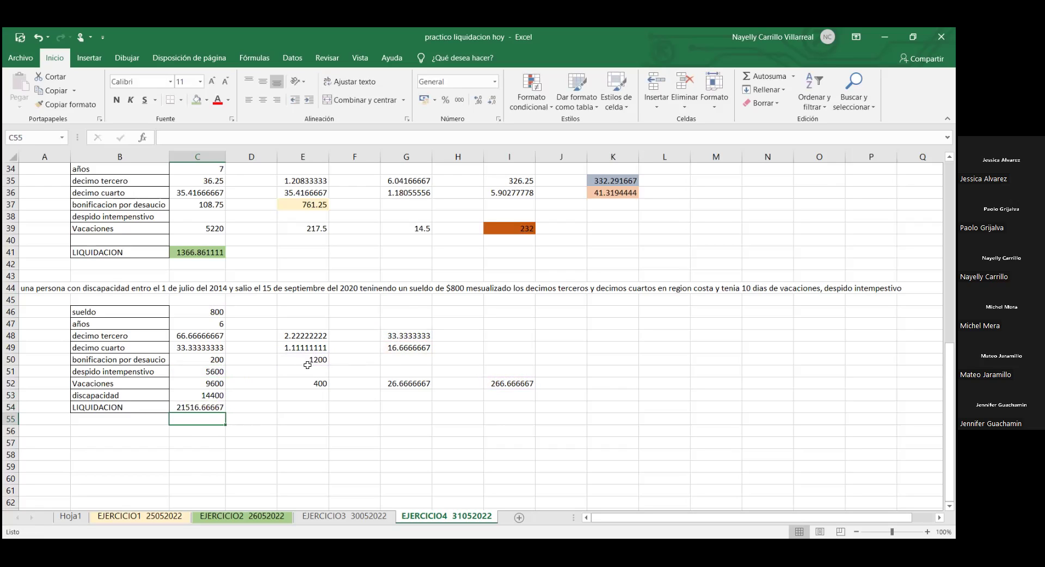
Step: Review the decimo tercero formulas in C48, E48 and G48
click(205, 333)
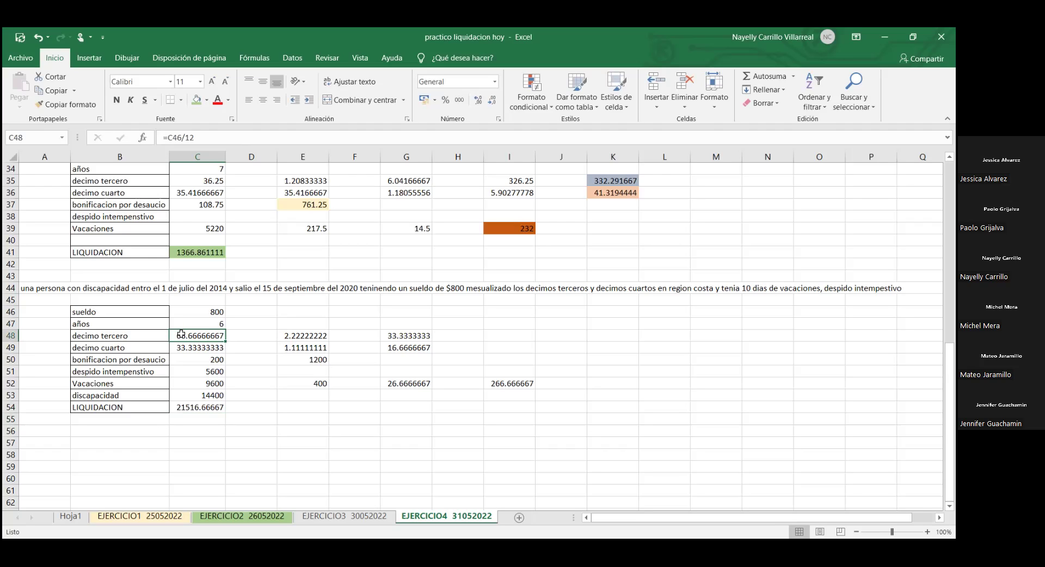
click(293, 335)
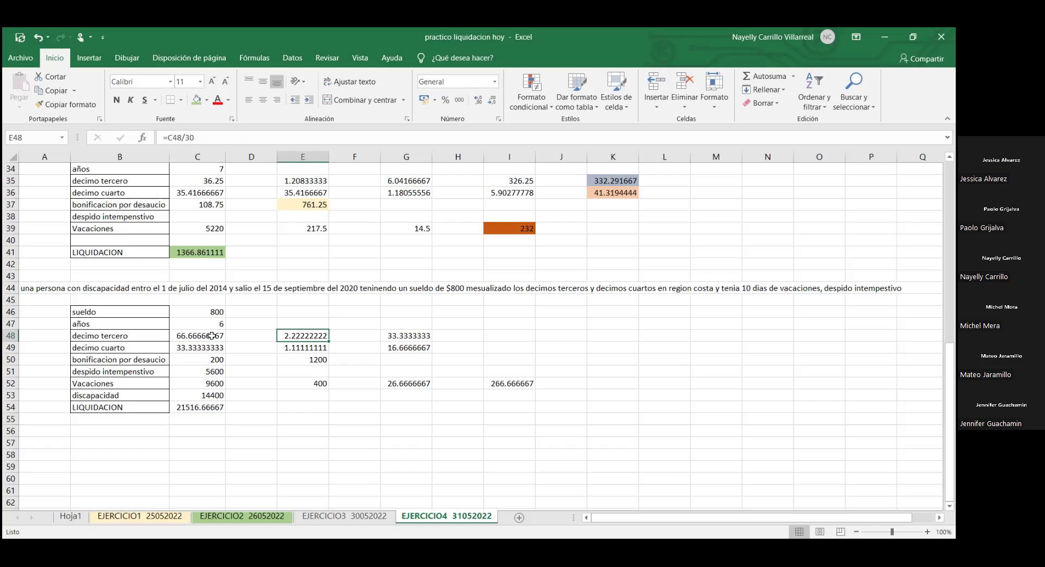
click(402, 334)
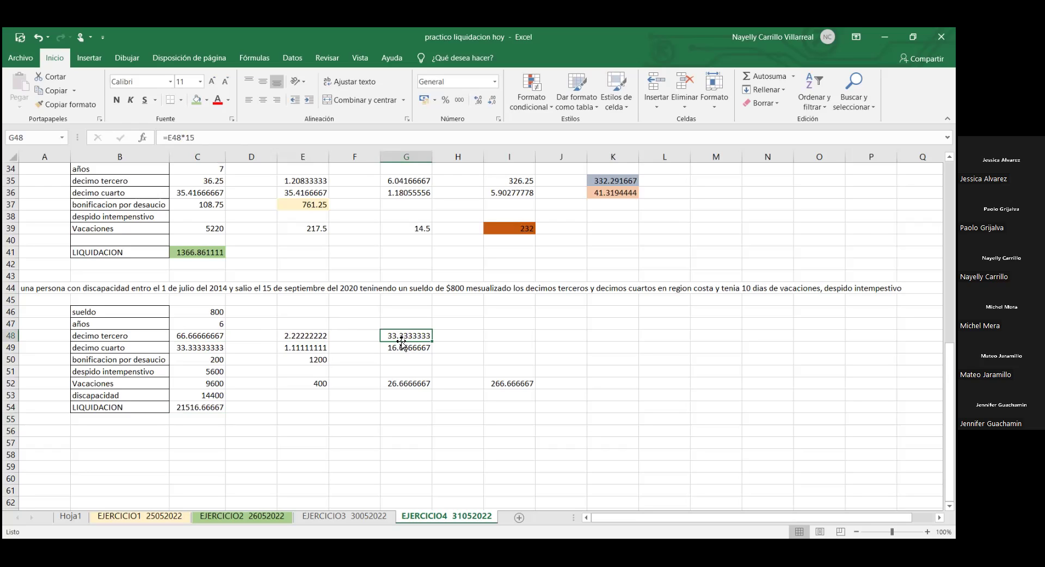
Step: Review the decimo cuarto formulas in C49, E49 and G49 against the decimo tercero result in G48
click(189, 347)
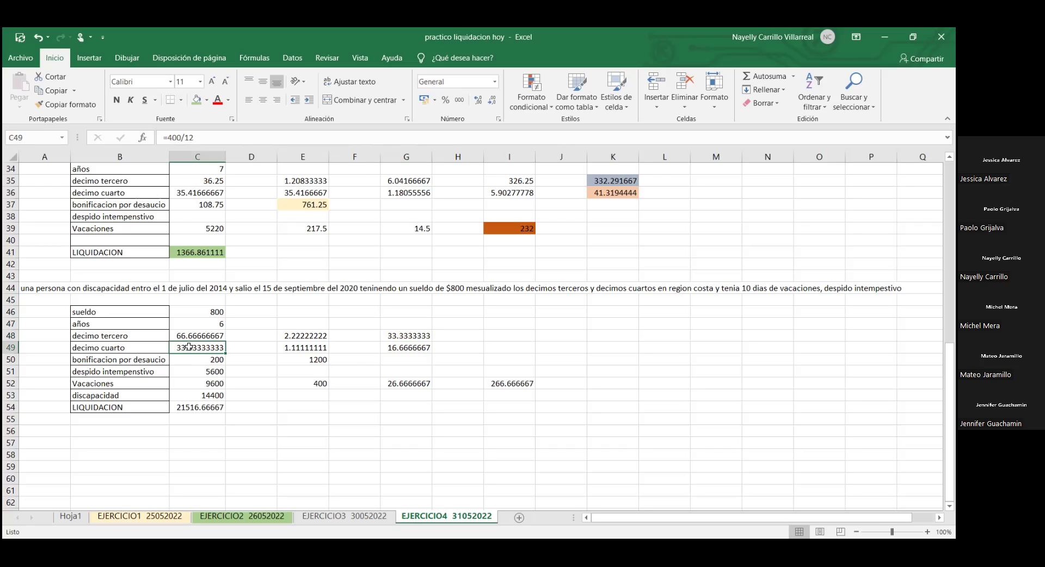
click(413, 336)
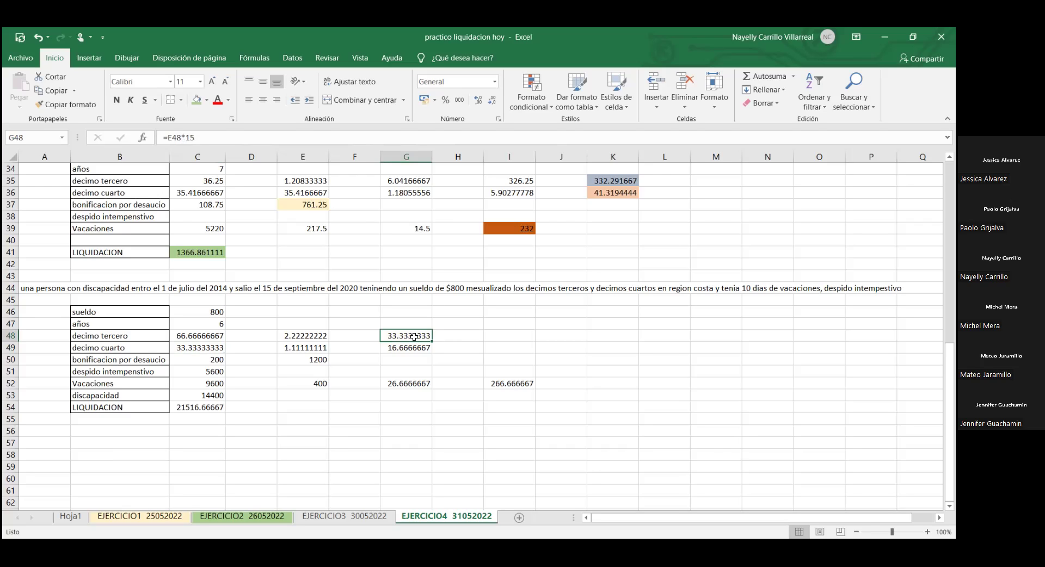
click(195, 348)
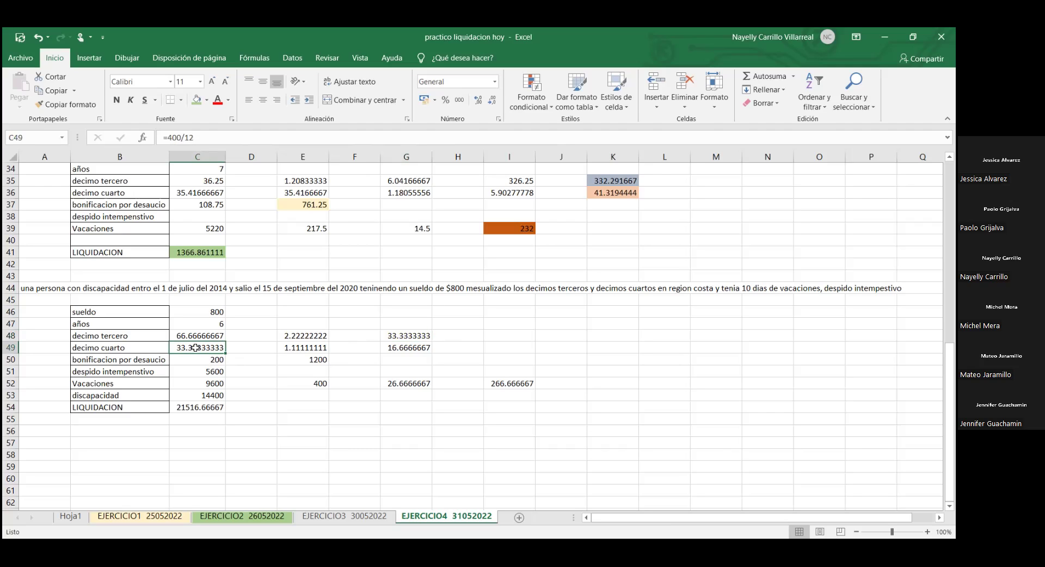
click(306, 348)
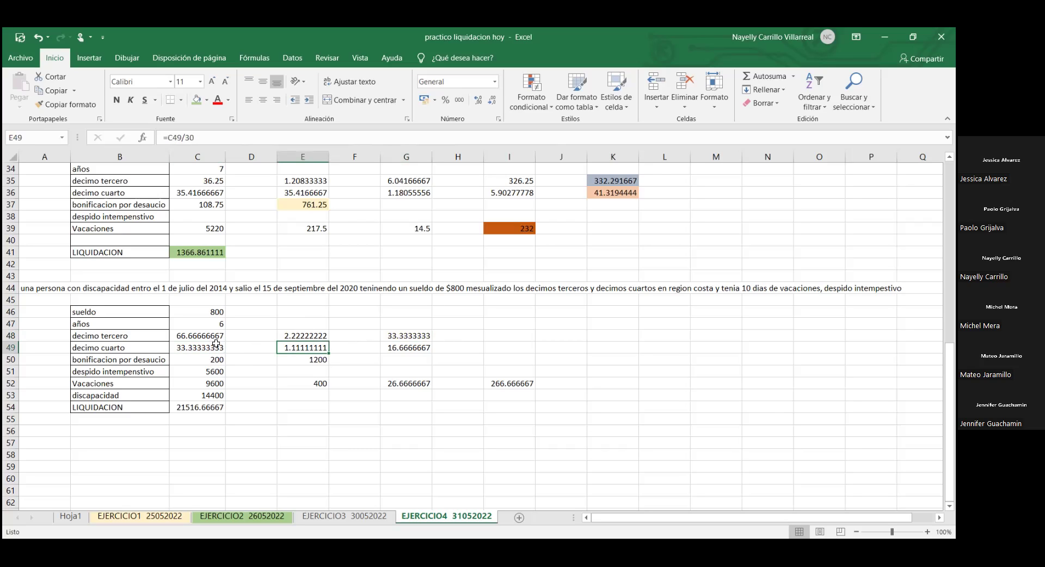
click(405, 347)
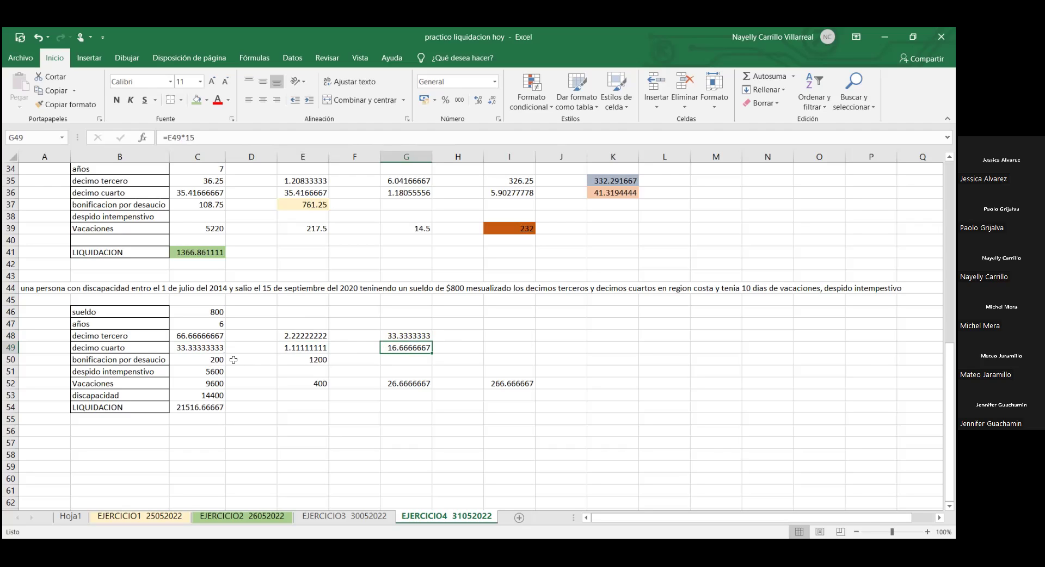
Step: Fill the decimo tercero result in G48 with green and the decimo cuarto result in G49 with light orange
click(405, 333)
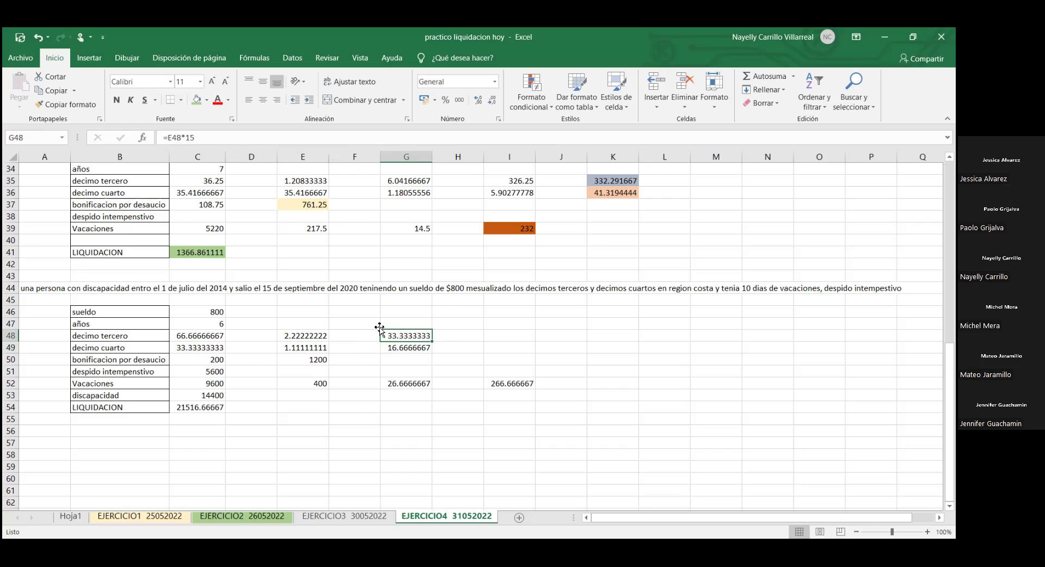
click(196, 99)
click(403, 347)
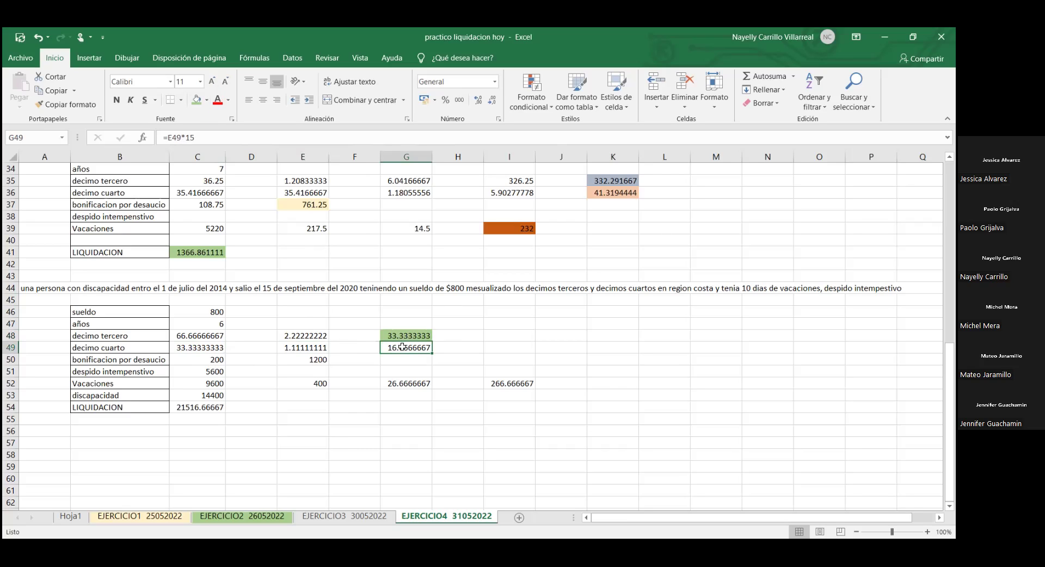
click(207, 100)
click(246, 138)
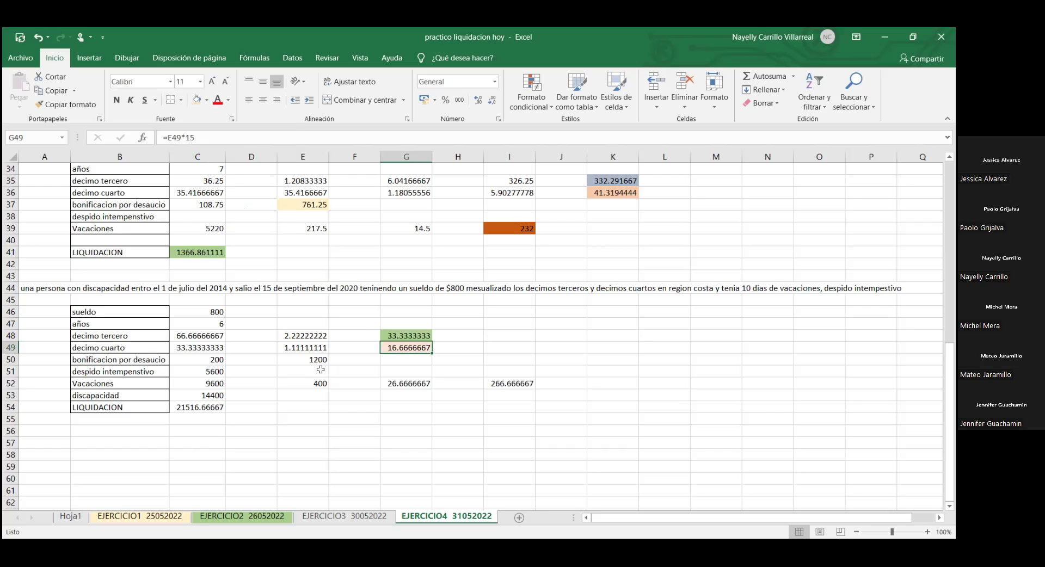
Step: Fill the bonificacion por desaucio result in E50 with light blue and the despido intempestivo amount in C51 with dark orange
click(307, 360)
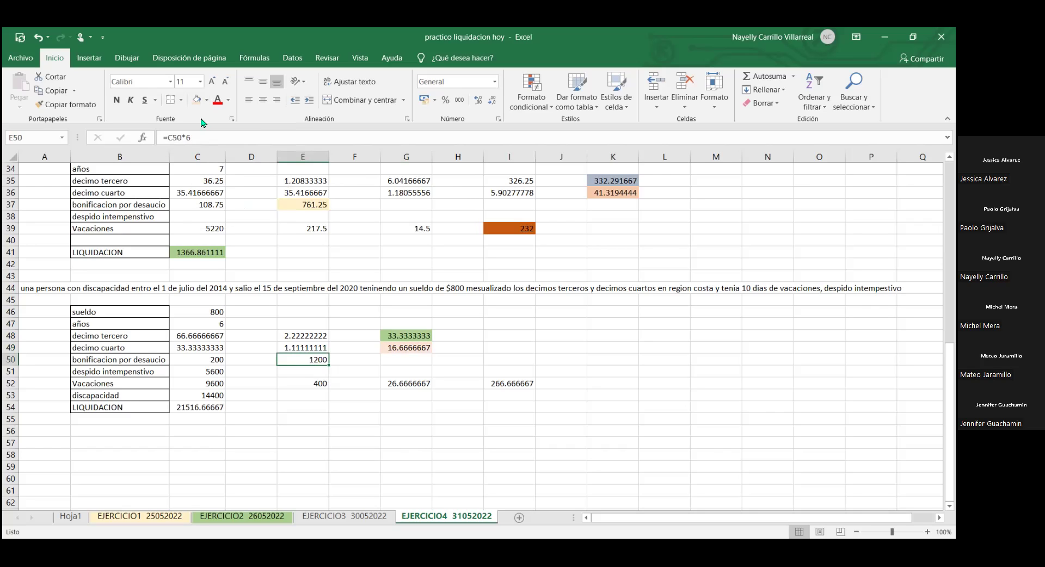
click(208, 100)
click(276, 151)
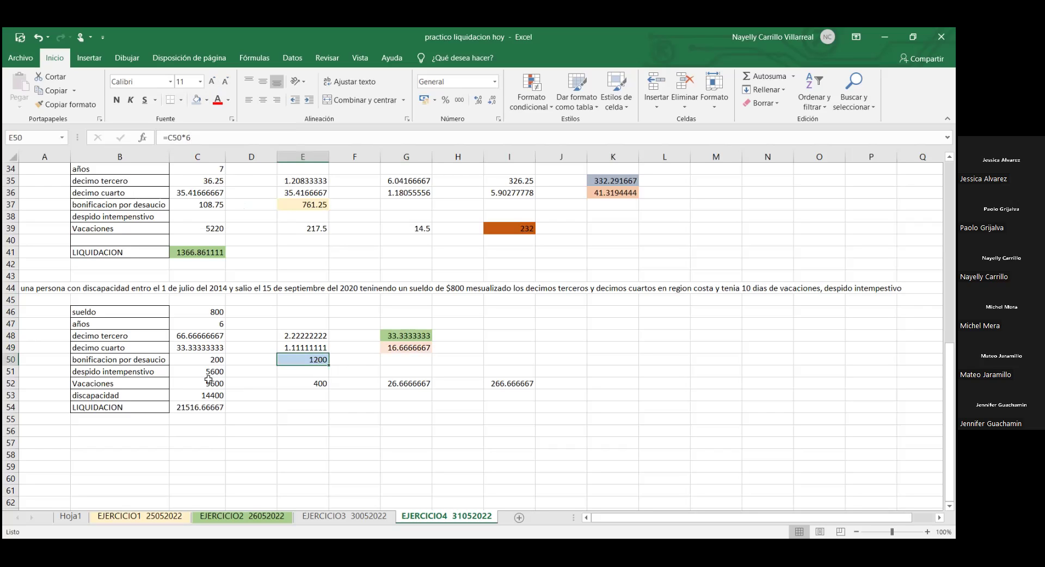
click(201, 372)
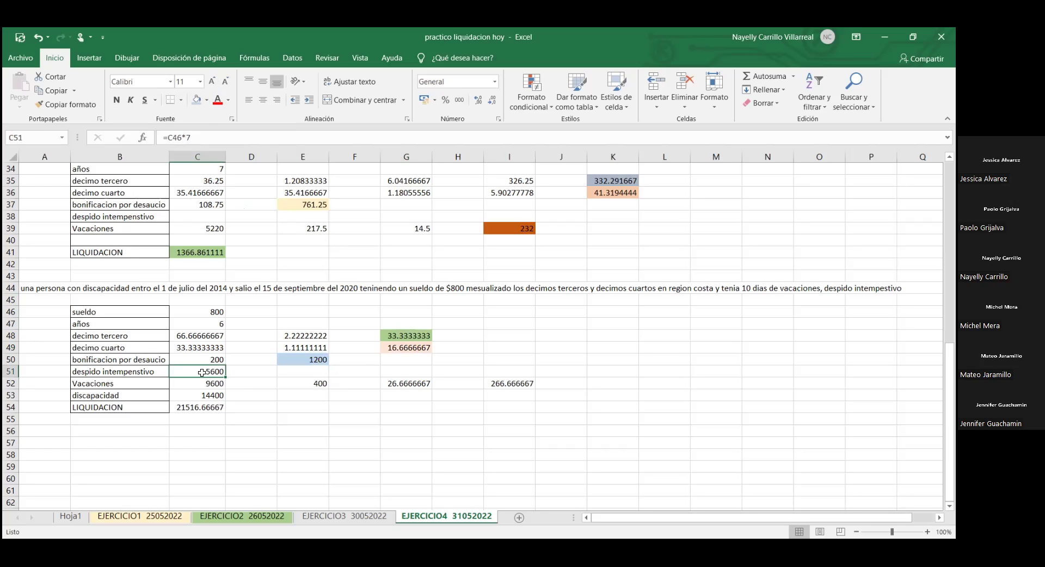
click(207, 101)
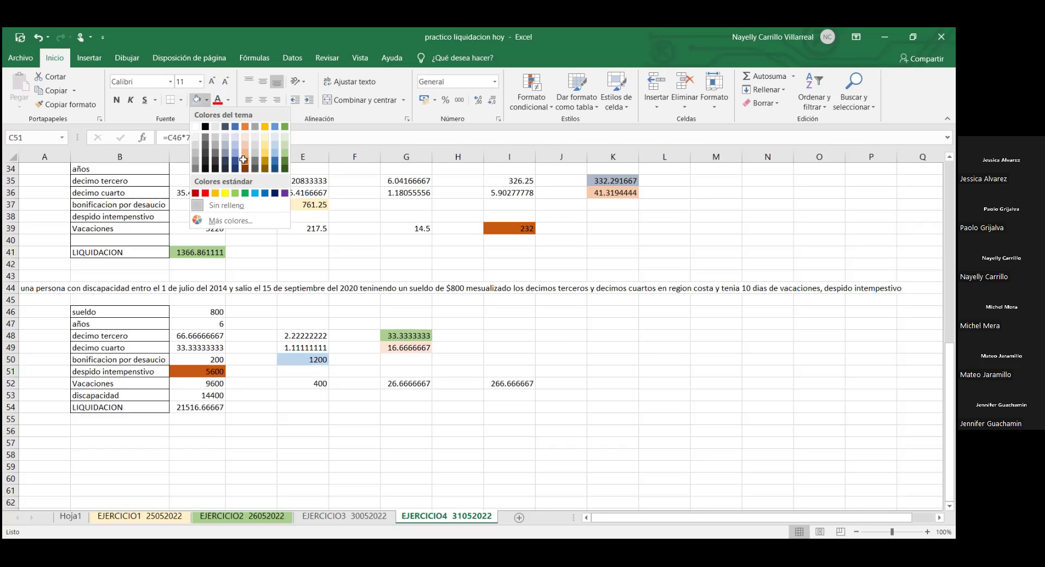
click(244, 163)
Step: Fill the vacation result in I52 with medium orange and the discapacidad amount in C53 with gold
click(502, 388)
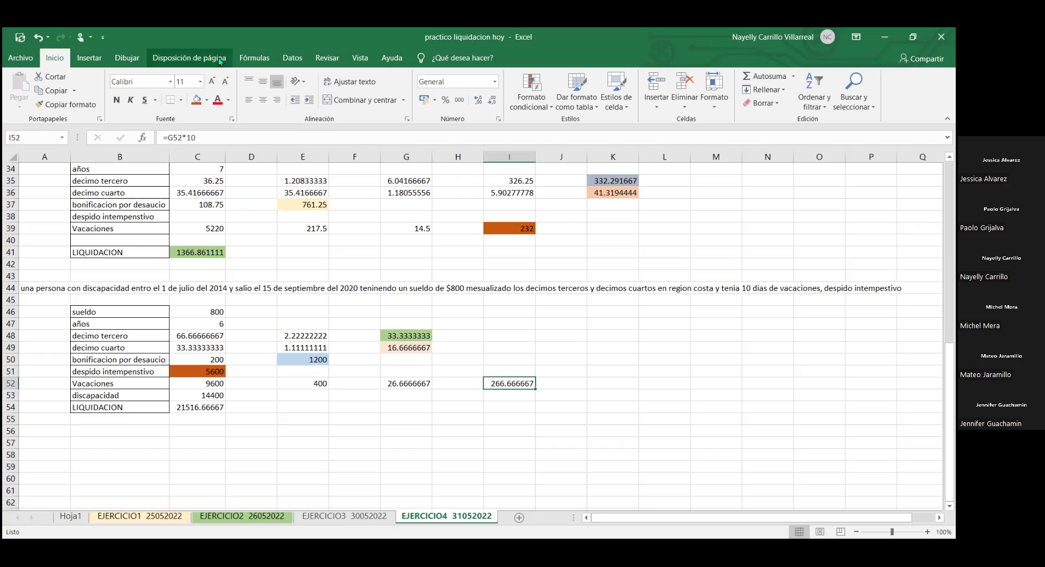
click(207, 101)
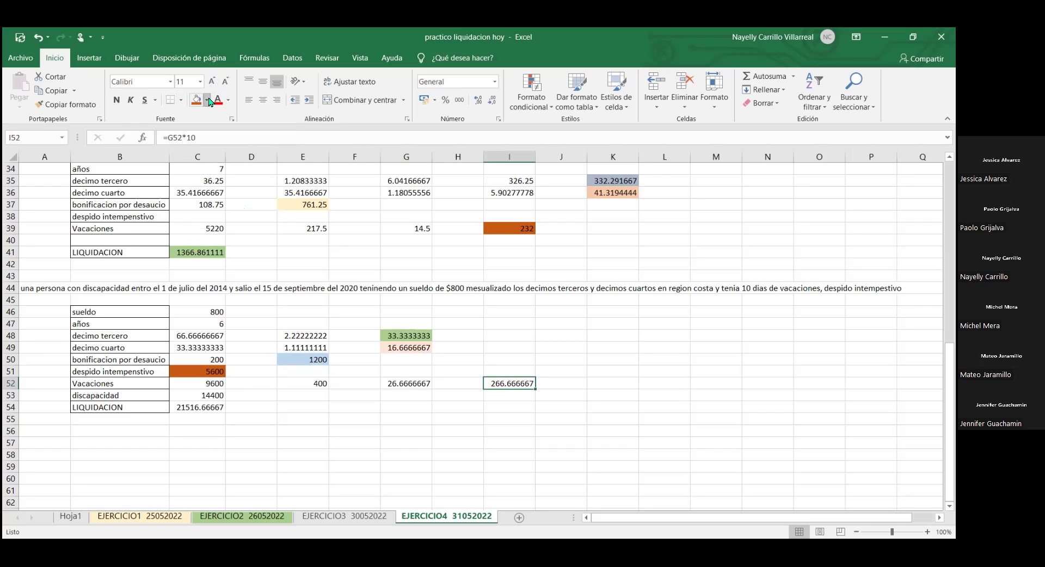
click(245, 156)
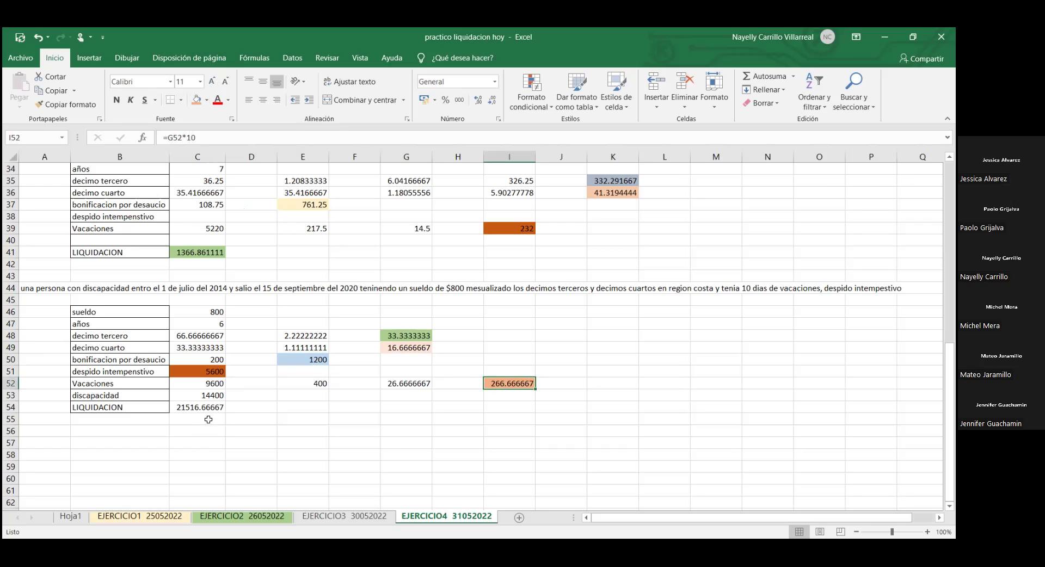
click(185, 397)
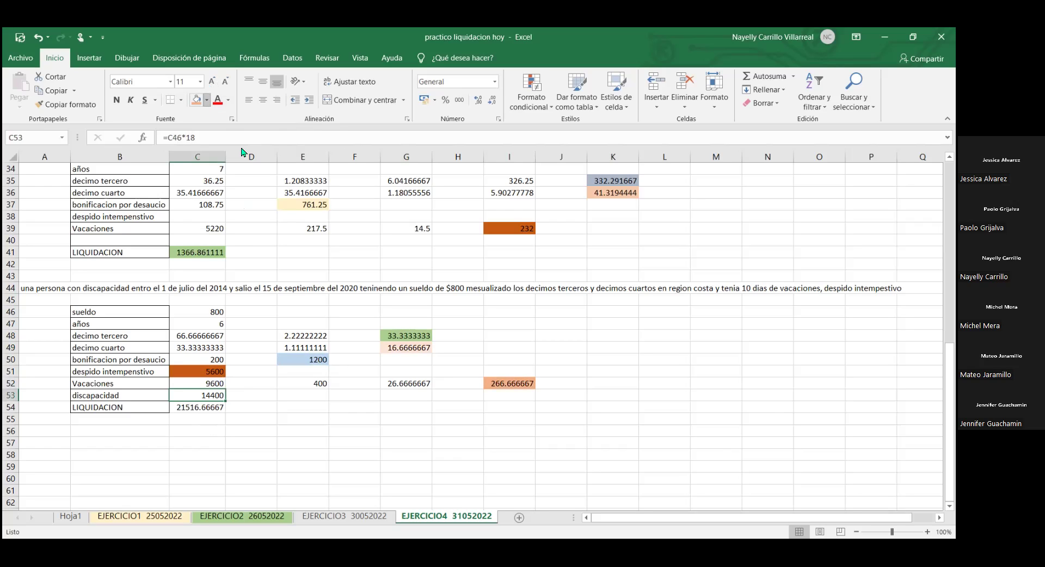
click(207, 101)
Step: Fill the LIQUIDACION total in C54 with red
click(210, 403)
click(210, 406)
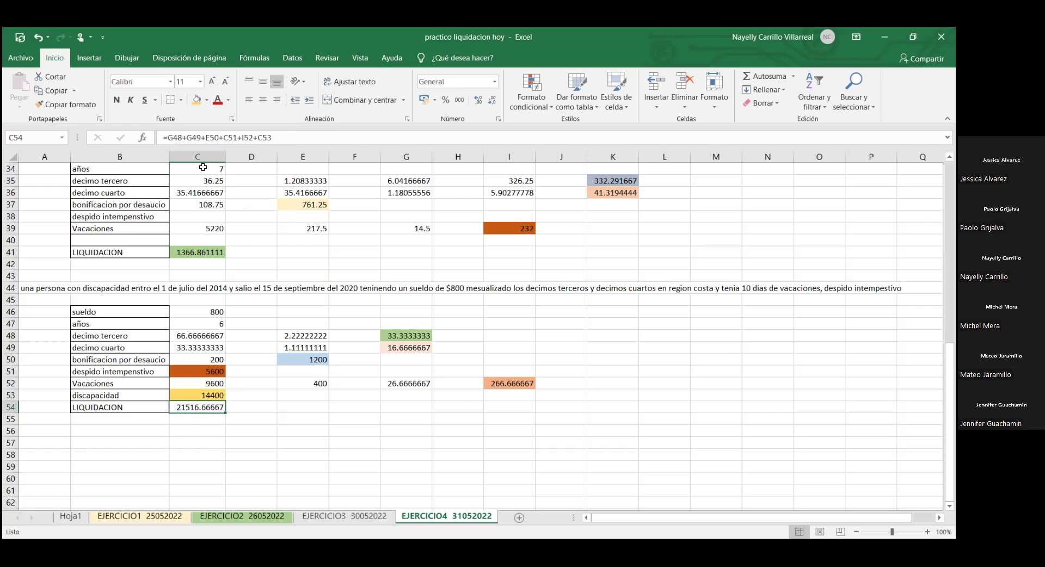
click(207, 100)
click(206, 195)
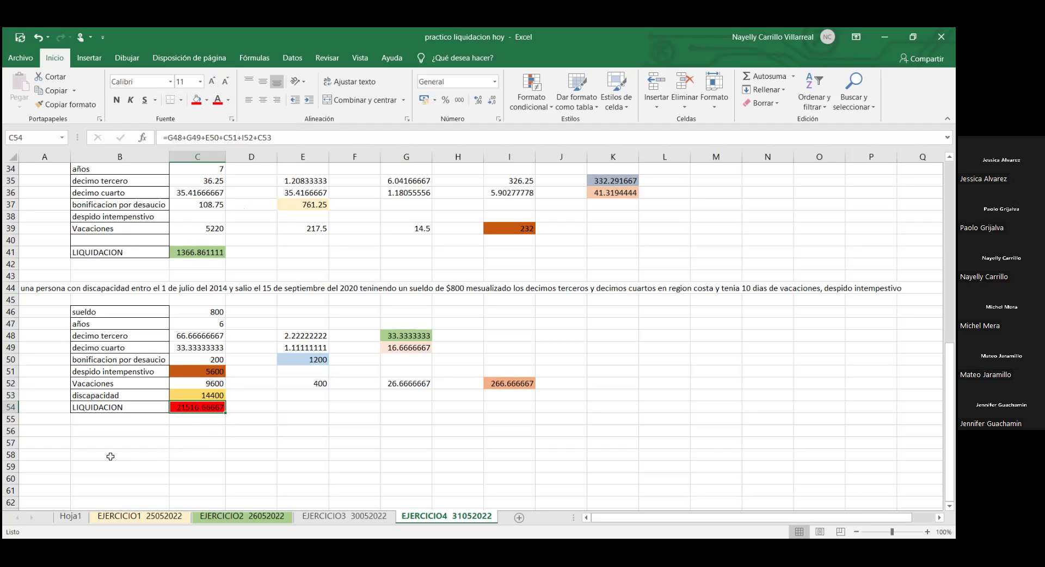
click(43, 443)
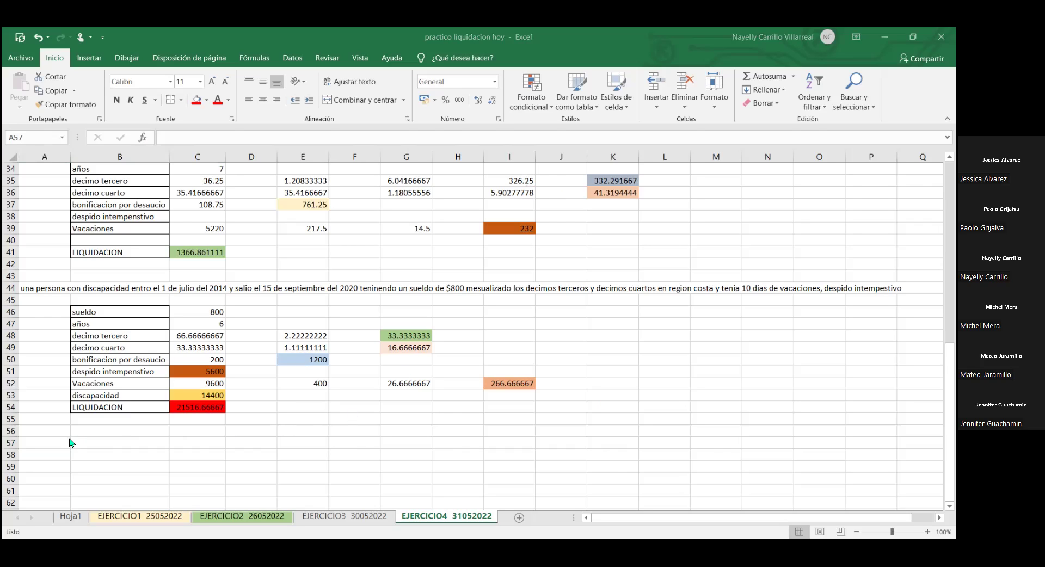
click(45, 443)
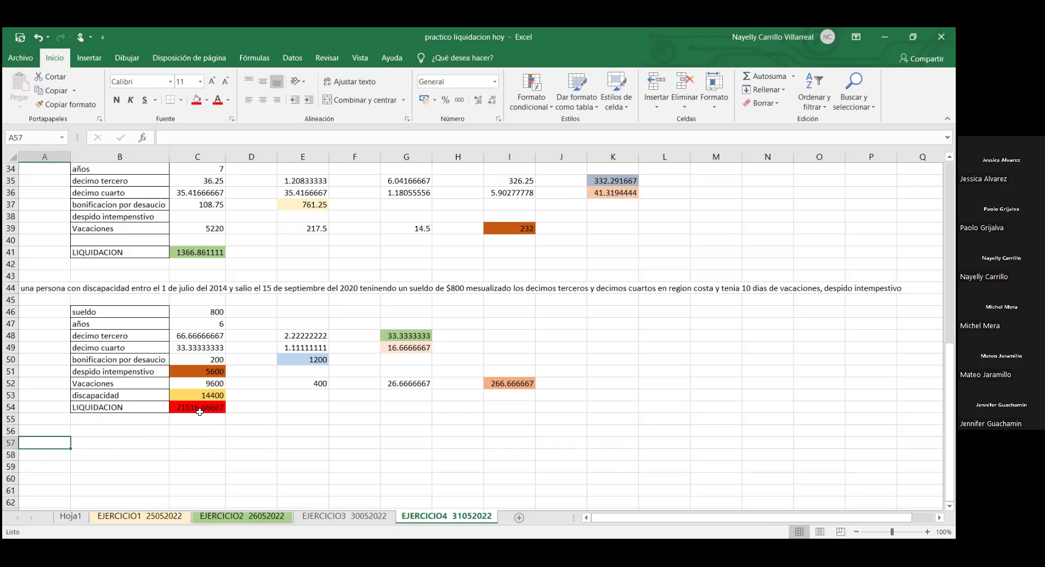
click(205, 408)
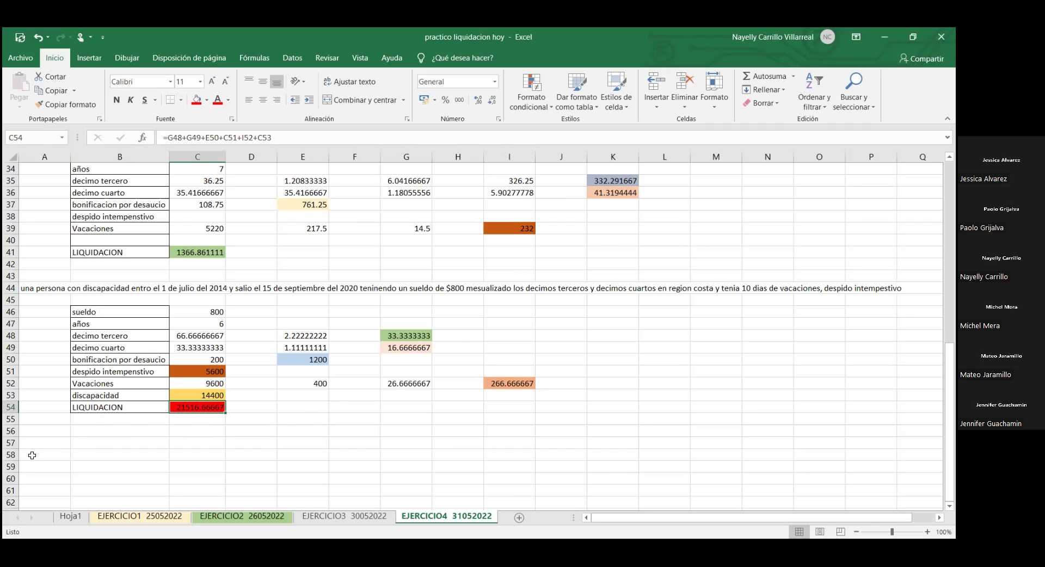
Step: Start a new exercise statement in cell A58 with the text "una persona en lactancia"
click(61, 442)
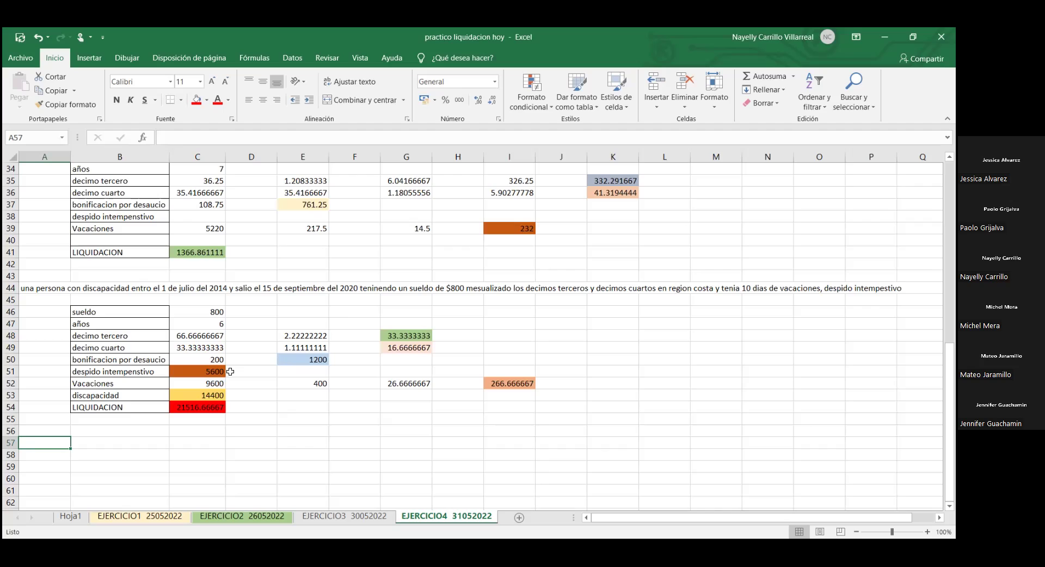
key(Down)
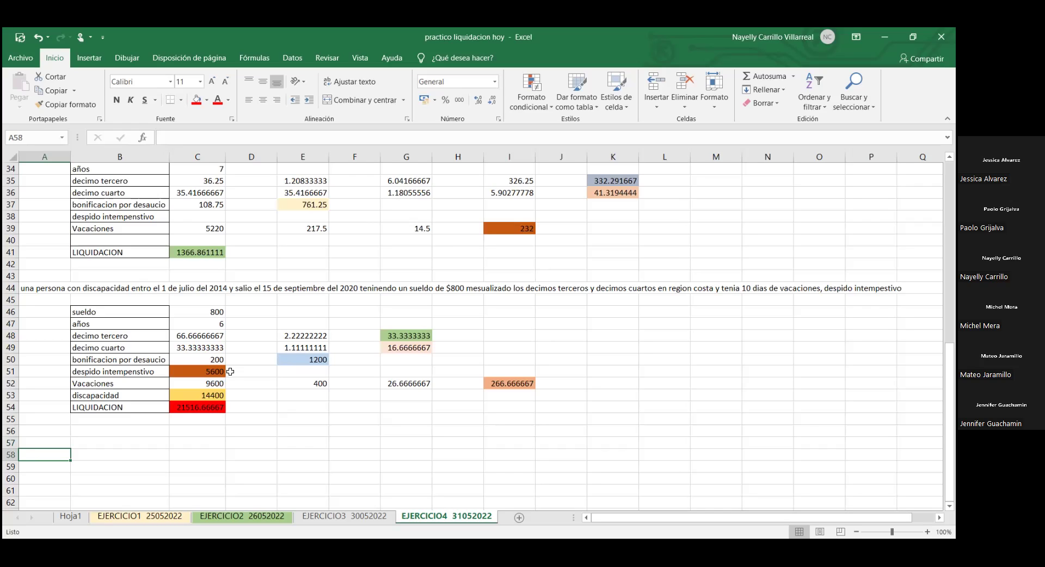
text(una )
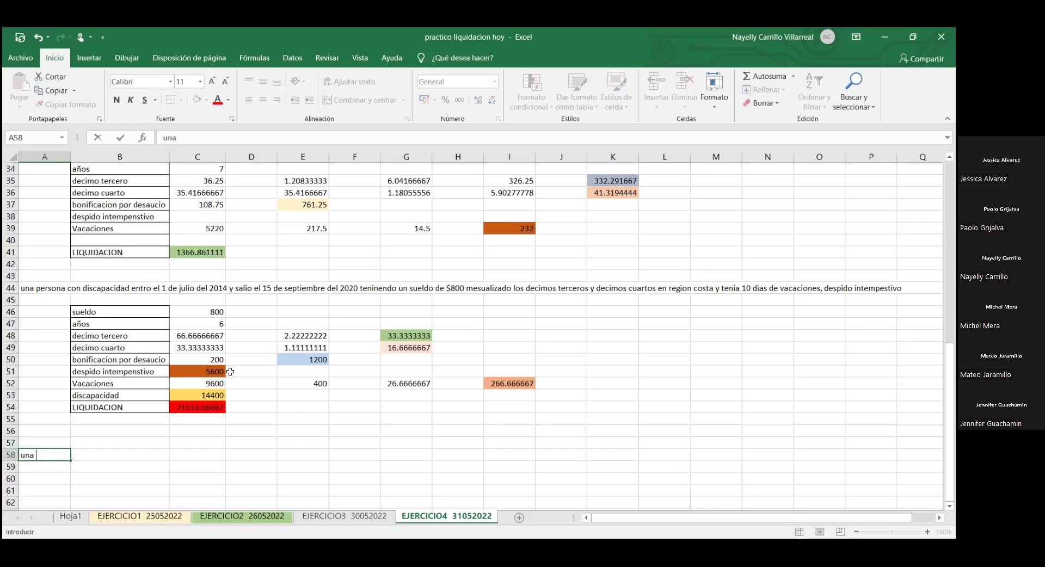
text(persona)
text(en lactanciA)
key(BackSpace)
text(a)
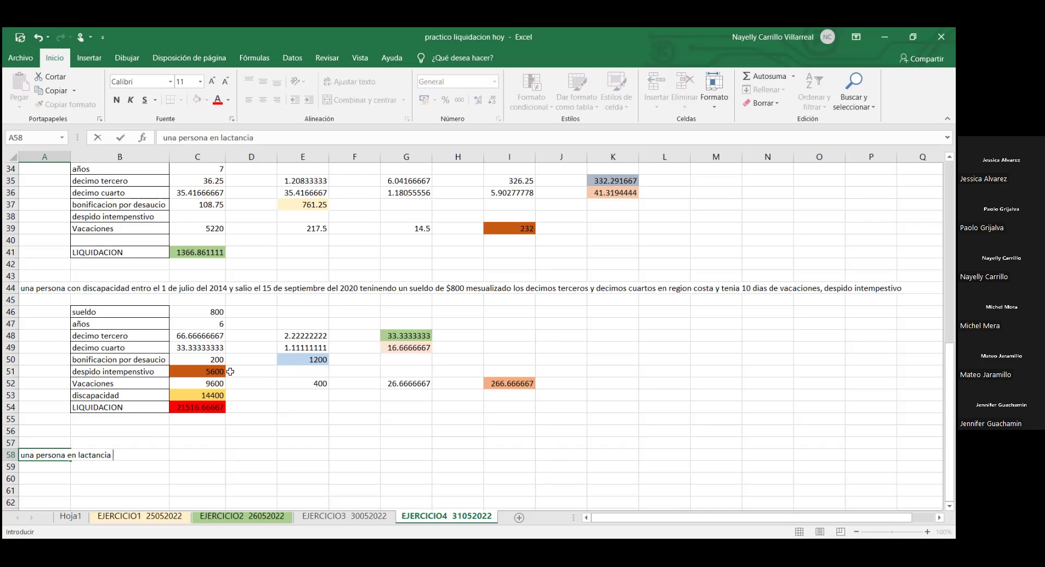
Step: Reword the statement in A58 to read "una persona en periodo de lactancia entro el"
key(BackSpace)
key(BackSpace)
key(BackSpace)
key(BackSpace)
key(BackSpace)
key(BackSpace)
key(BackSpace)
key(BackSpace)
key(BackSpace)
key(BackSpace)
key(BackSpace)
key(BackSpace)
text(n periodo de lactancia entro el)
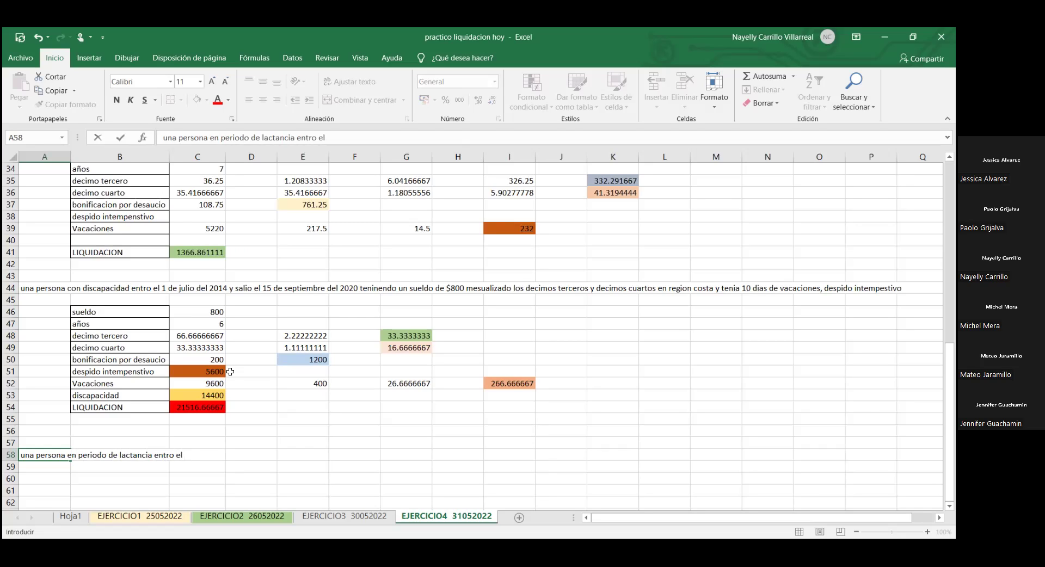
Step: Continue the A58 statement with the entry date, adding "11 de junio del 2016 y salio el"
text( 11 de junio)
text( y)
key(BackSpace)
key(BackSpace)
text(del 2016 y salio el)
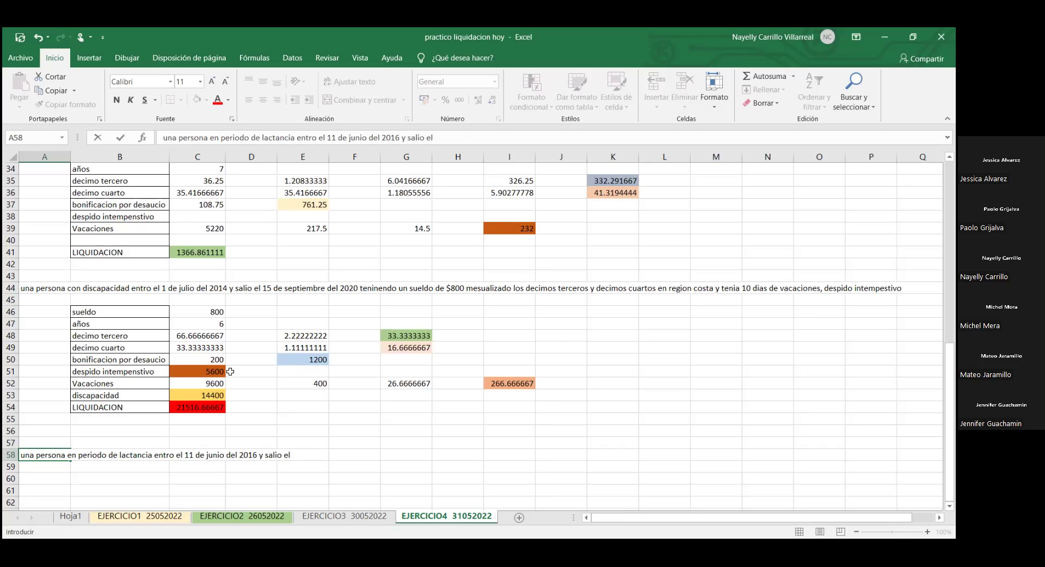
Step: Add the exit date "2 de enero del 2022" to the A58 statement
text( 2)
text( de e)
text(nero d)
text(ek)
key(BackSpace)
key(BackSpace)
text(l 2022)
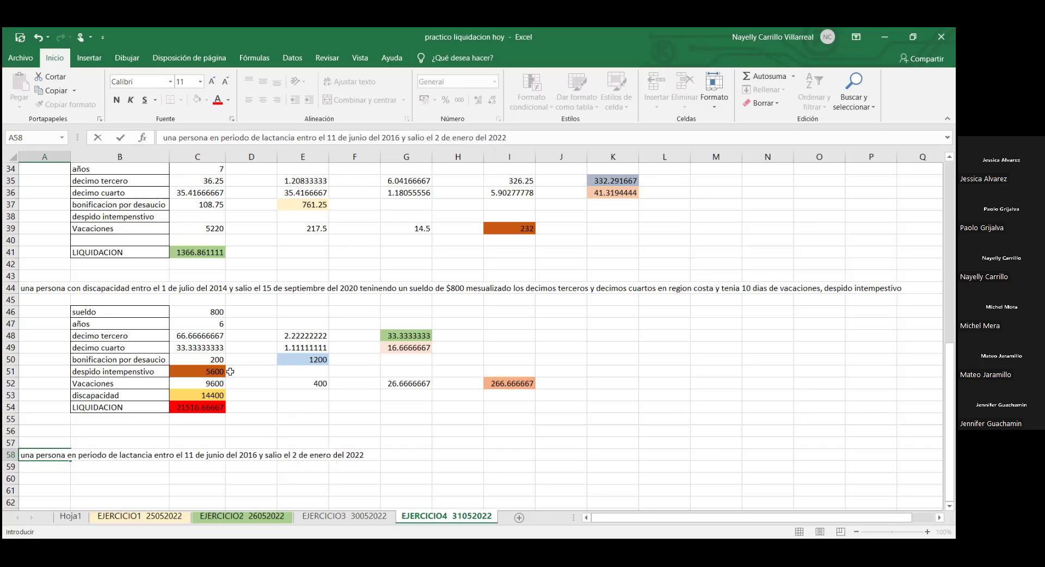
Step: Add the salary text "con un sueldo de $623" to the A58 statement and commit the entry
text( con un sueldo de )
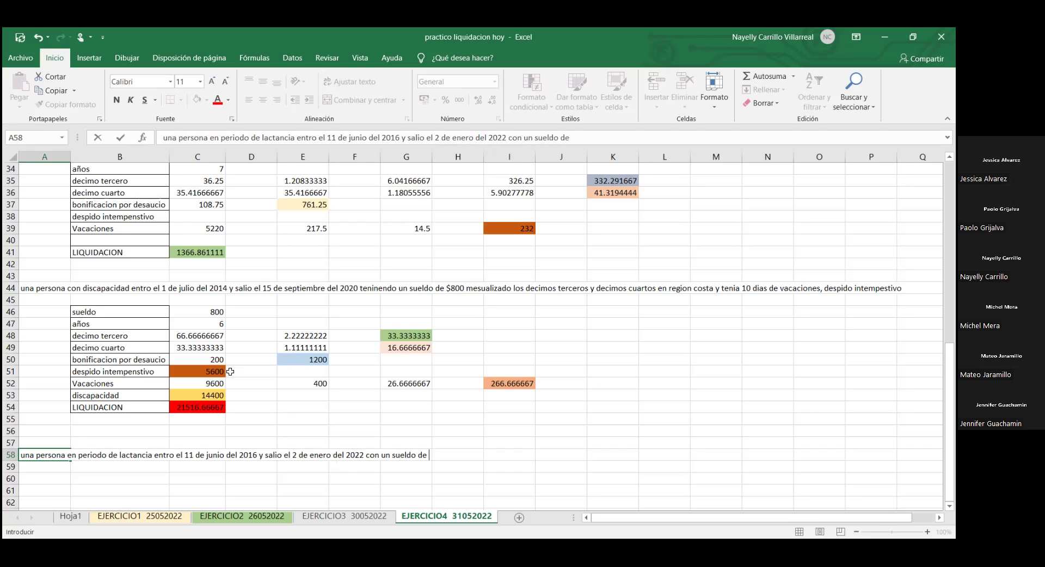
text($)
text(623)
click(572, 288)
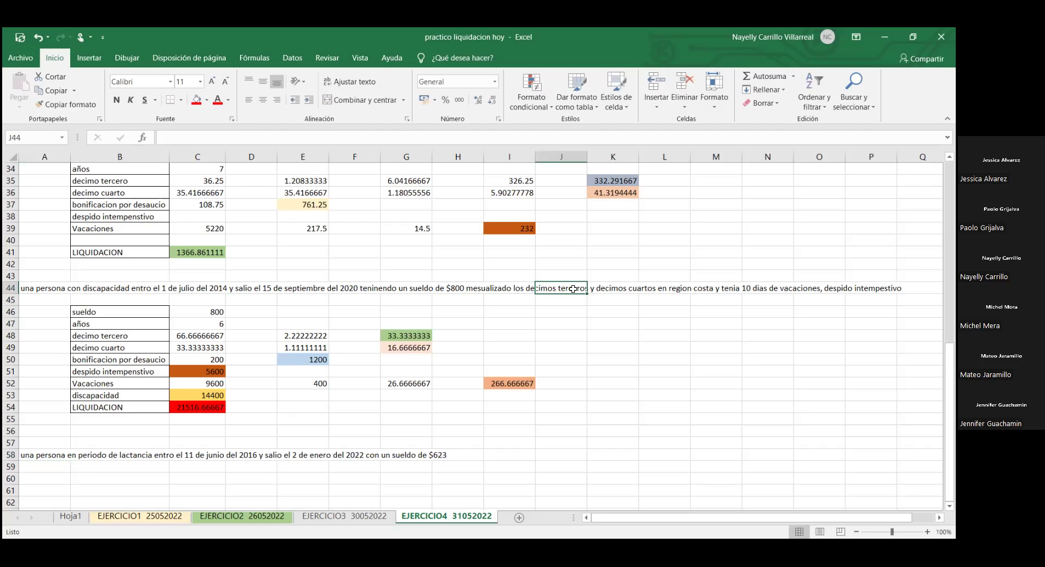
Step: Copy "mesualizado los decimos terceros y decimos cuartos" from the A44 statement and append it to the end of the A58 statement
click(63, 287)
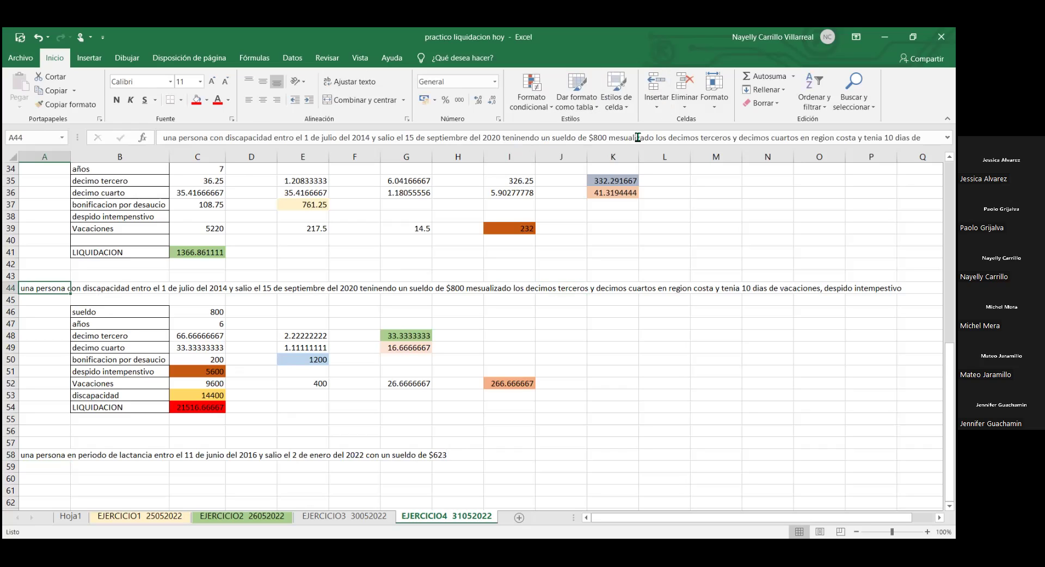
drag(613, 139, 800, 139)
key(ctrl+c)
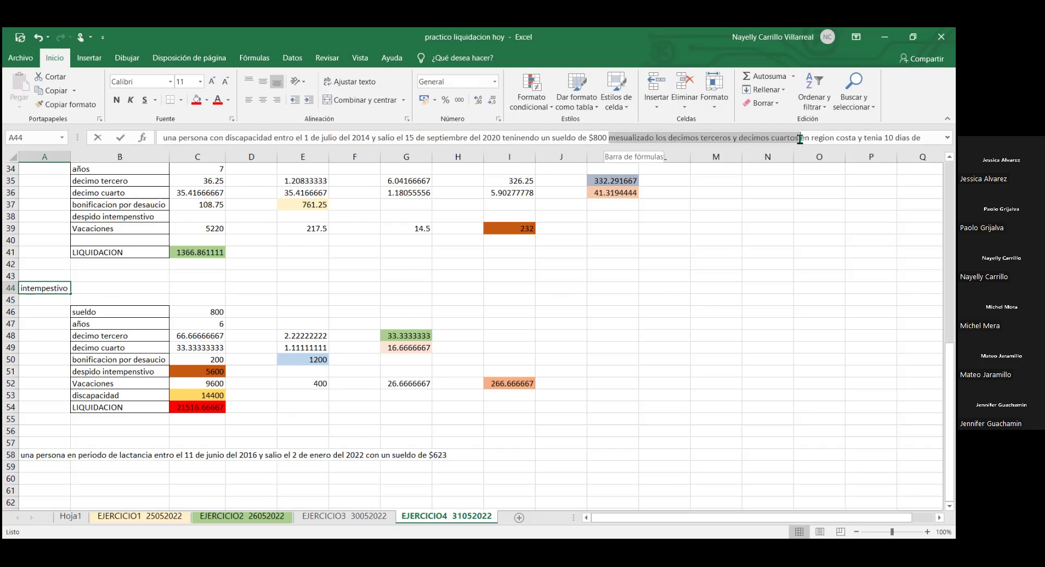
click(43, 456)
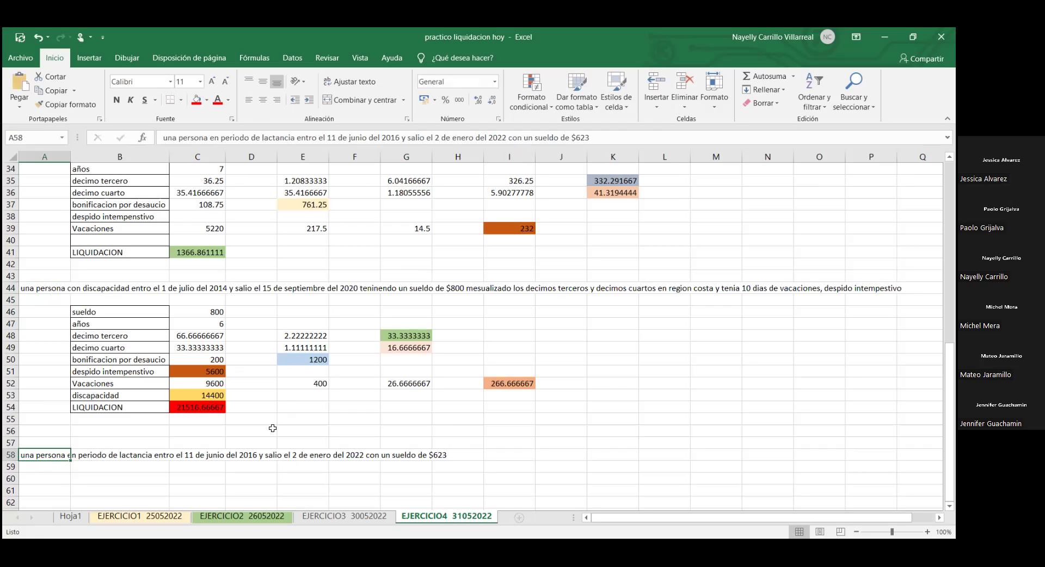
click(624, 137)
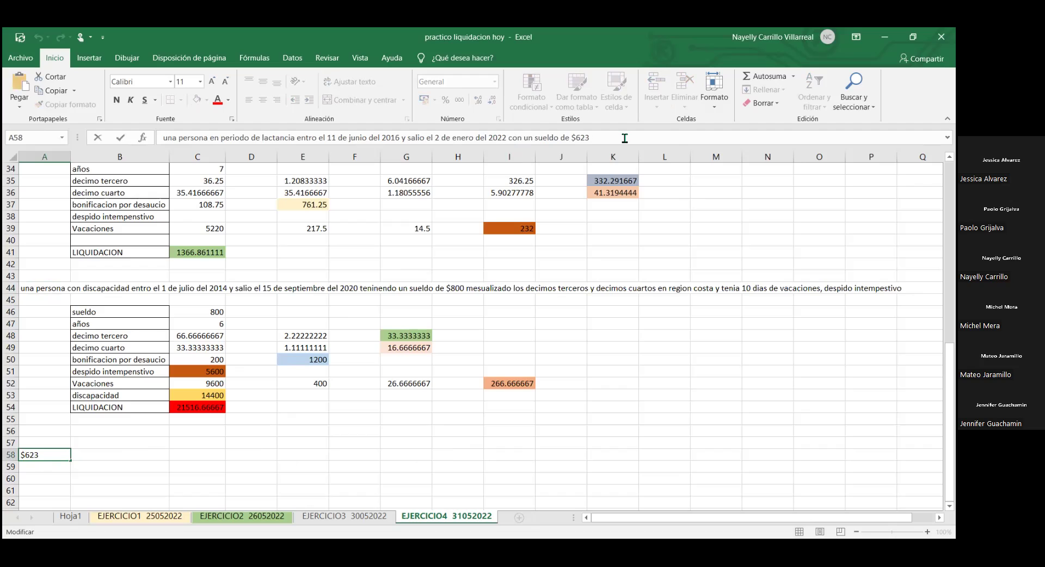
key(ctrl+v)
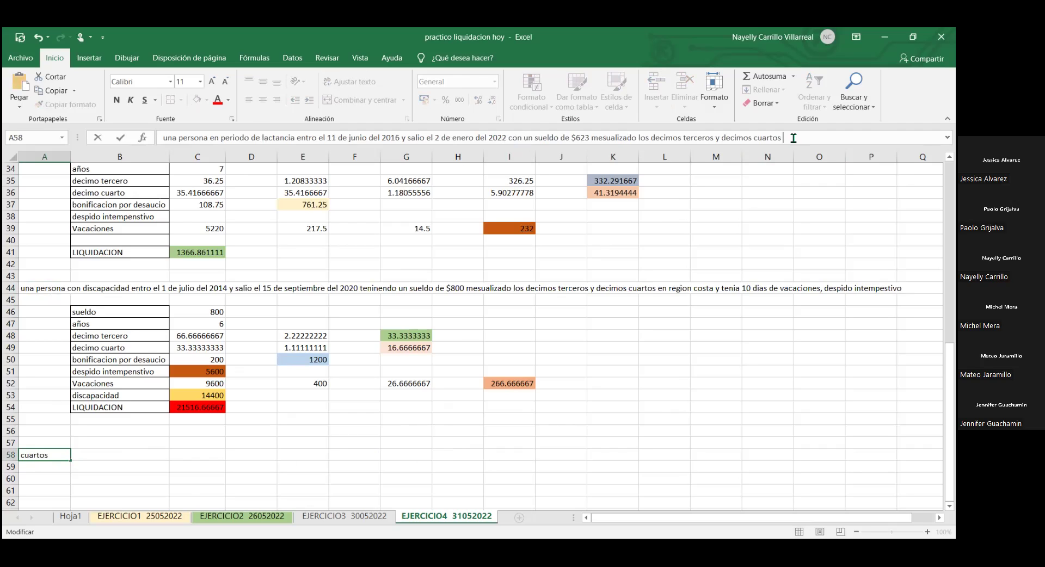
Step: Append "en region sierra y teniendo" to the end of the A58 statement
click(174, 422)
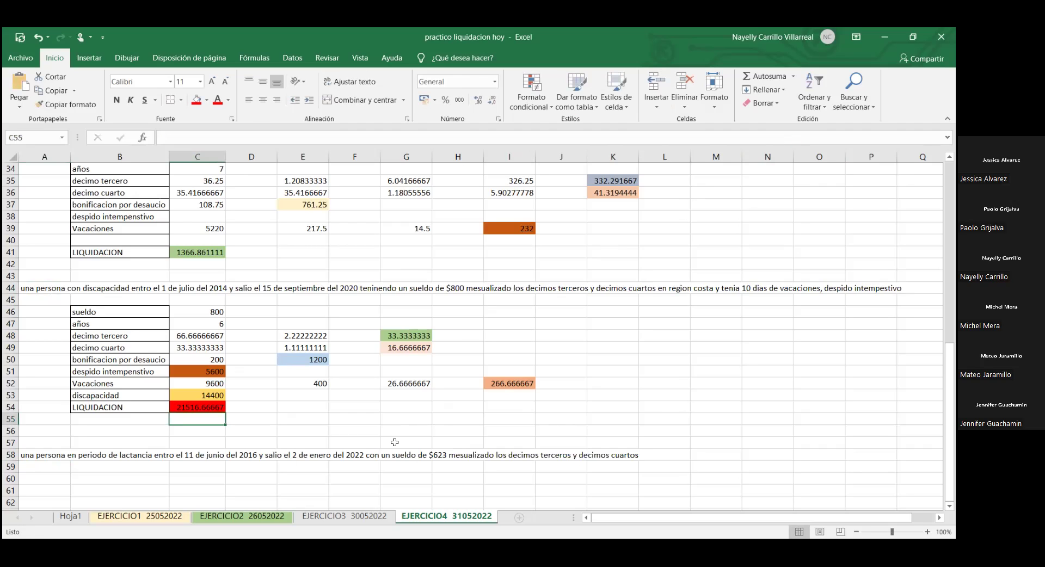
click(38, 454)
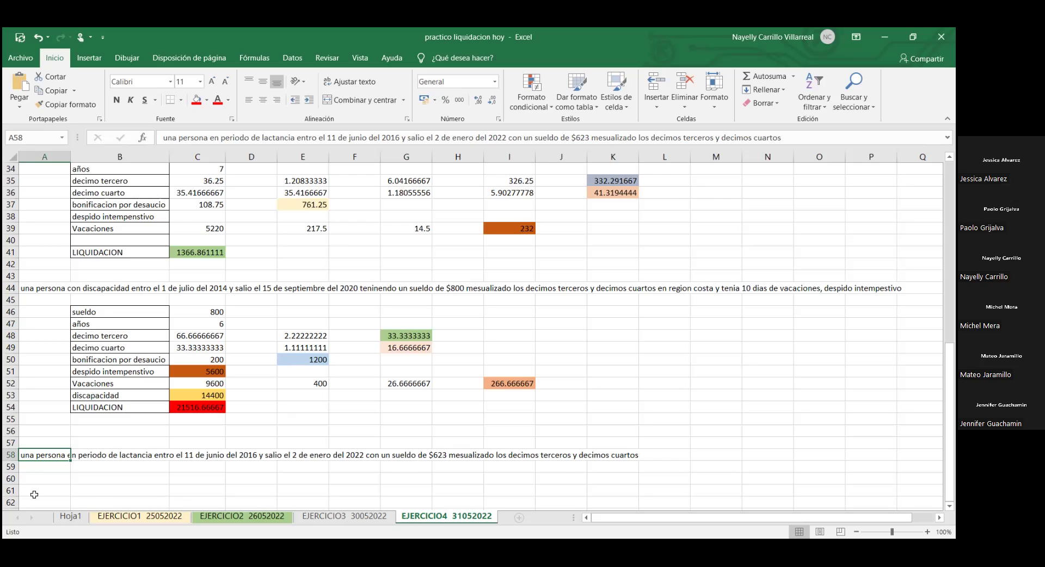
double_click(58, 453)
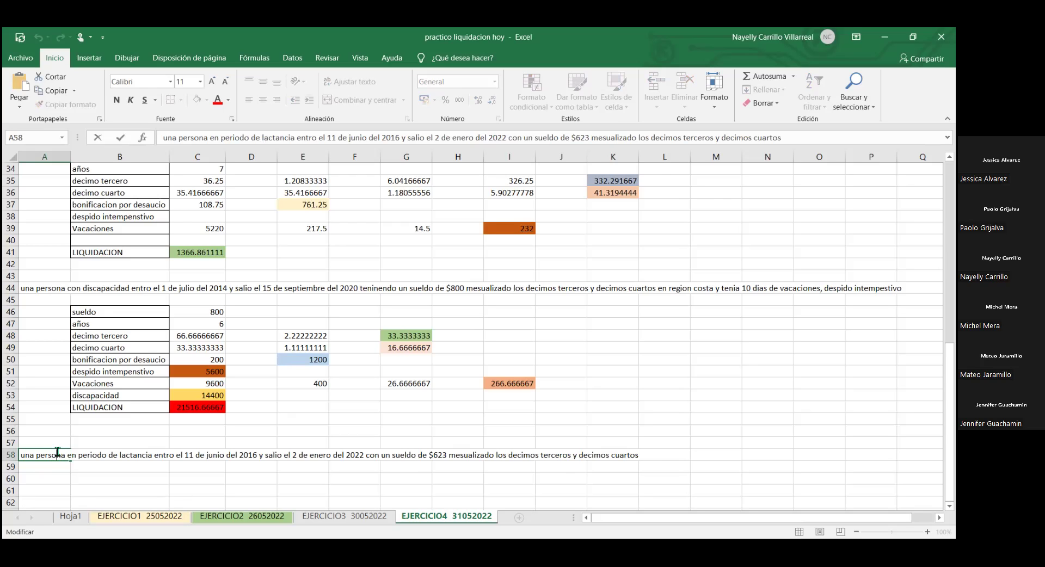
key(Right)
key(Right)
key(Right)
key(Right)
key(Right)
key(Right)
key(Right)
key(Right)
key(Right)
key(Right)
key(Right)
key(Right)
key(Right)
key(Right)
key(Right)
key(Right)
key(Right)
key(Right)
key(Right)
key(Right)
key(Right)
key(Right)
key(Right)
key(Right)
key(Right)
key(Right)
key(Right)
key(Right)
key(Right)
key(Right)
key(Right)
key(Right)
key(Right)
key(Right)
key(Right)
key(Right)
key(Right)
key(Right)
key(Right)
key(Right)
key(Right)
key(Right)
key(Right)
key(Right)
key(Right)
key(Right)
key(BackSpace)
text(en region sierra y teniendo )
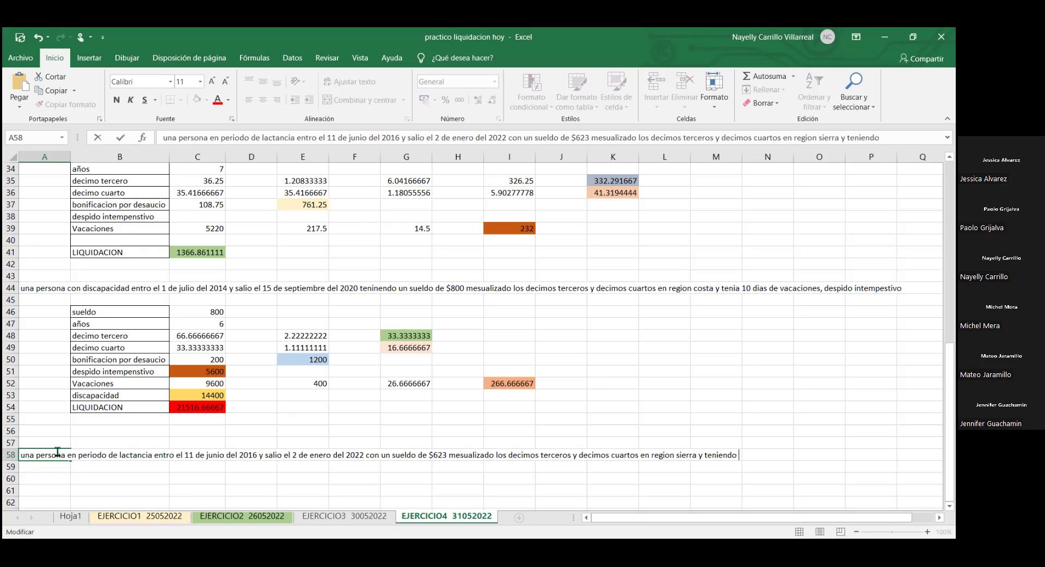
Step: Complete the A58 statement with "18 dias de vacaciones, despido intempestivo."
text(8)
key(BackSpace)
text(18 dias)
text( de vac)
text(ac)
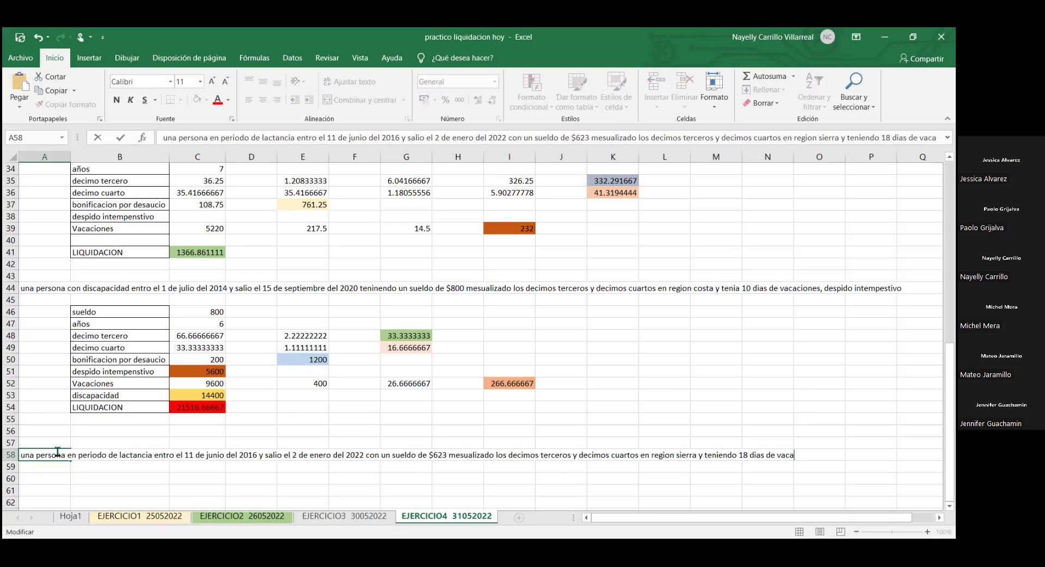
text(iones)
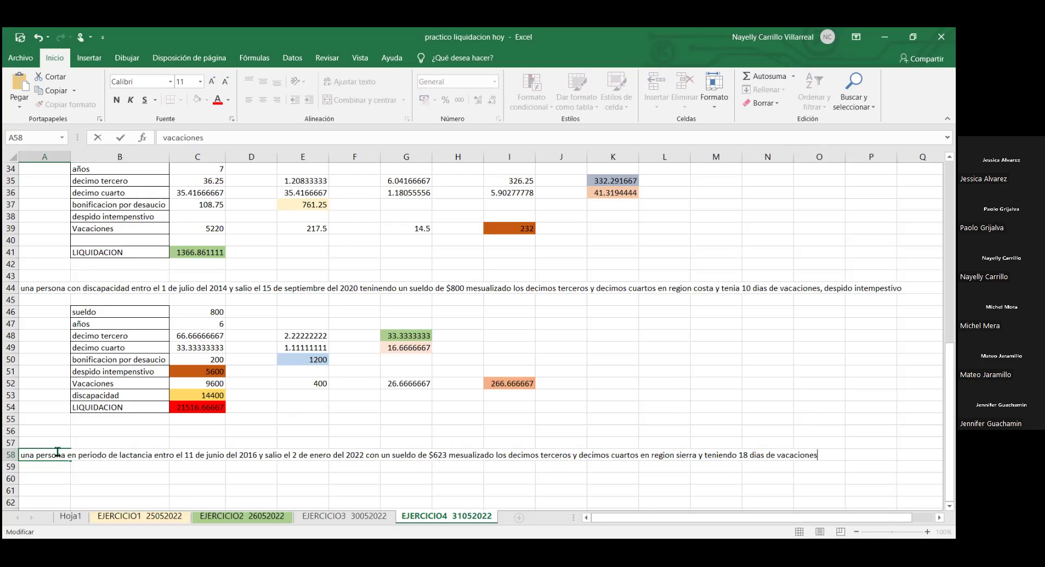
text(, despido intempestivo.)
Step: Copy the concept labels from B46:B54 into B60:B68 below the new statement
scroll(57, 452, down, 1)
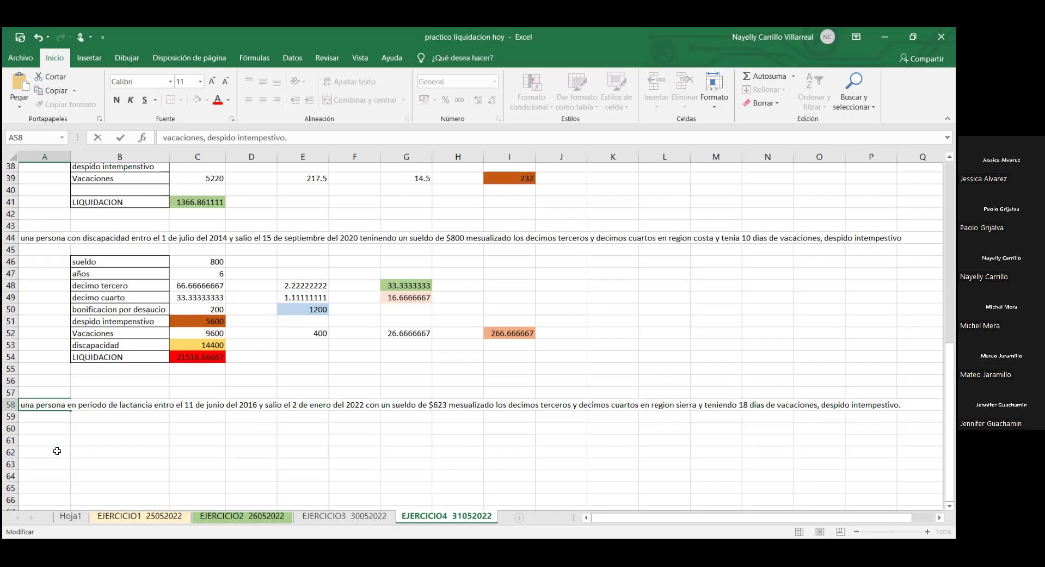
scroll(57, 451, down, 1)
click(96, 249)
drag(96, 249, 96, 349)
key(ctrl+c)
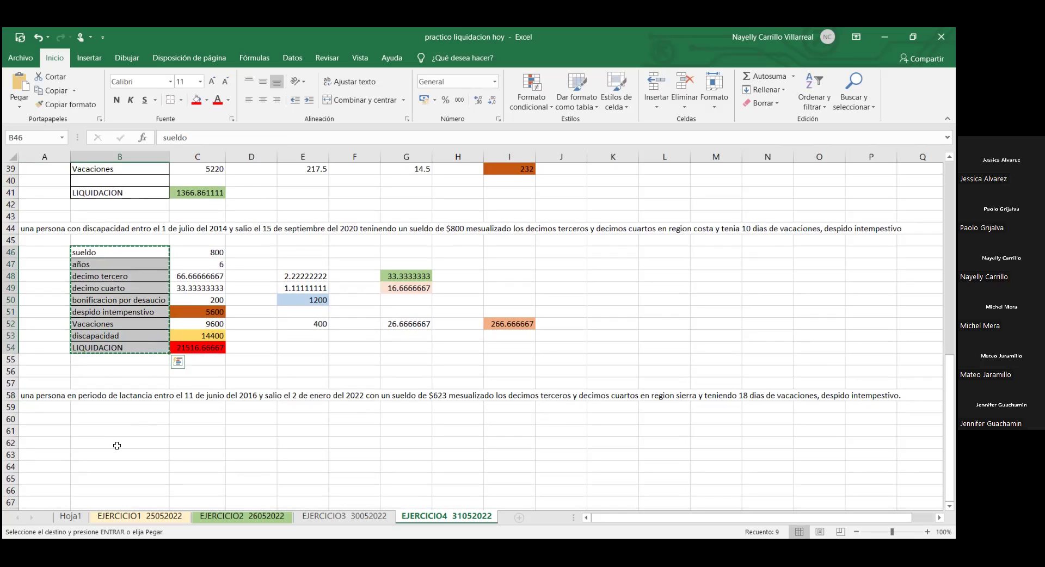
mouse_move(142, 419)
mouse_down()
mouse_move(152, 509)
mouse_move(146, 422)
mouse_up()
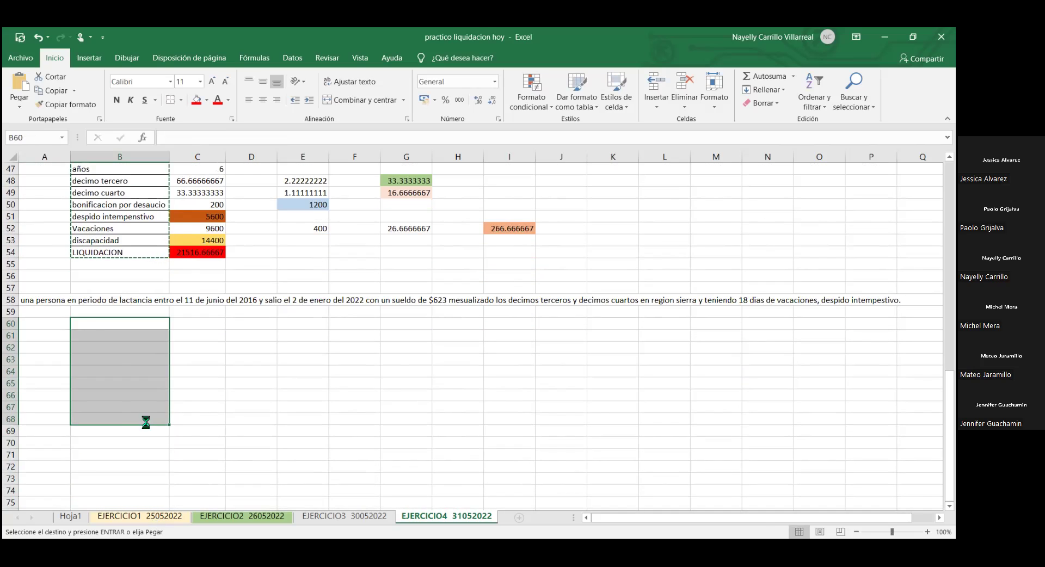
Step: Enter 623 as the sueldo in C60 of the new exercise
click(194, 325)
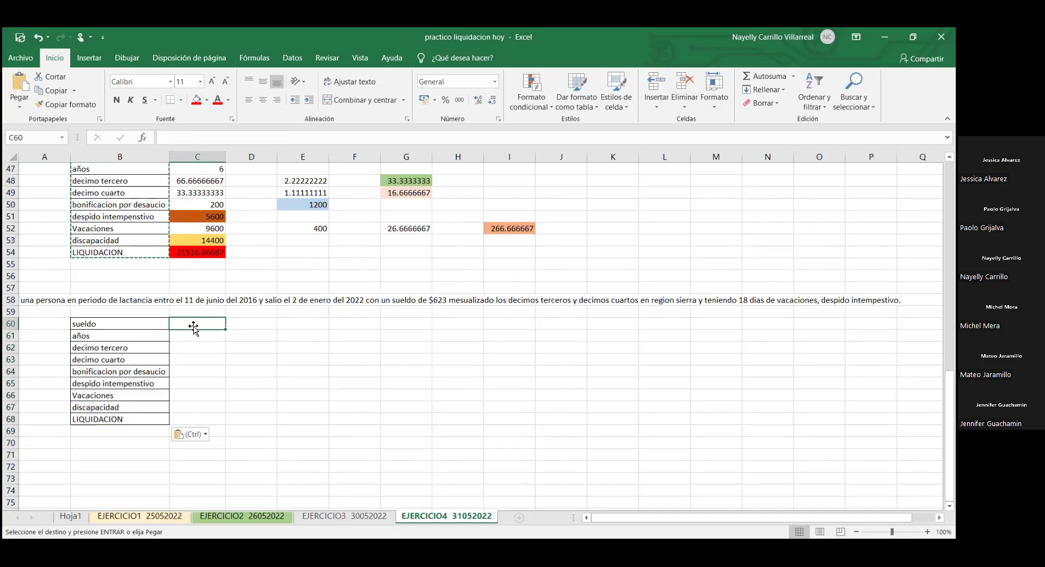
text(62)
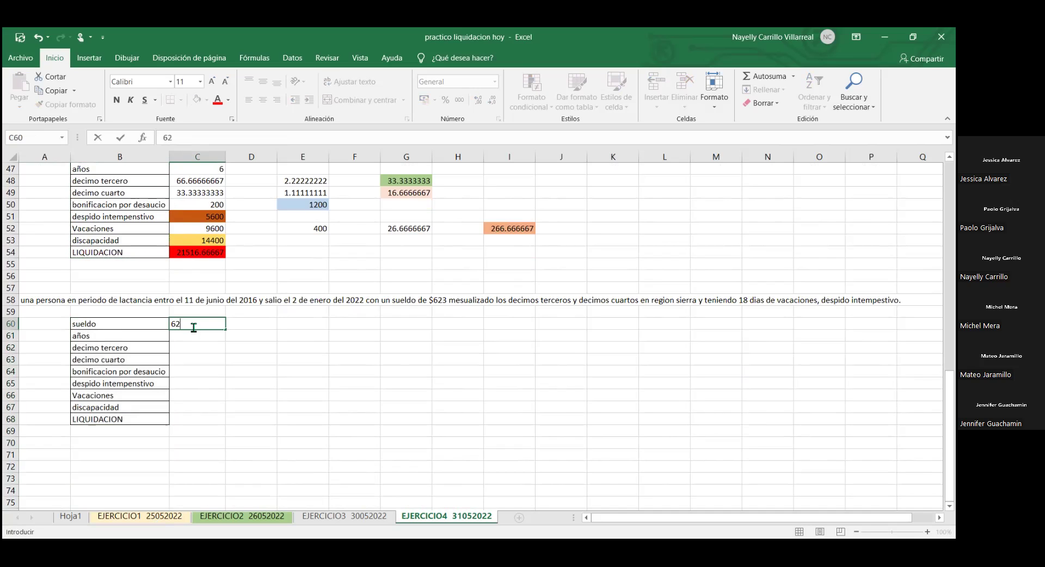
text(3)
key(Return)
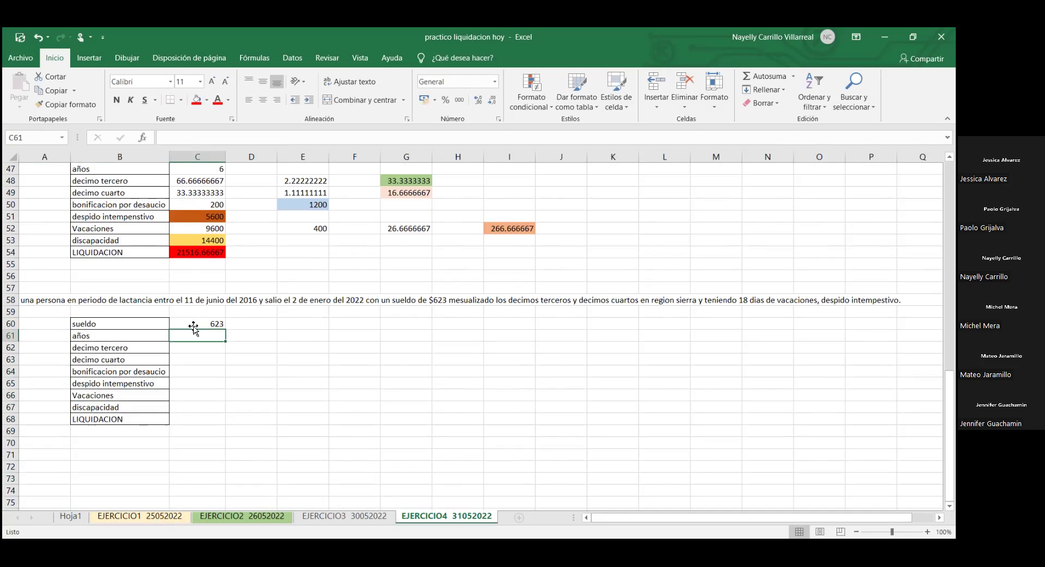
Step: Enter "5años 7meses" as the años value in C61
text(5a)
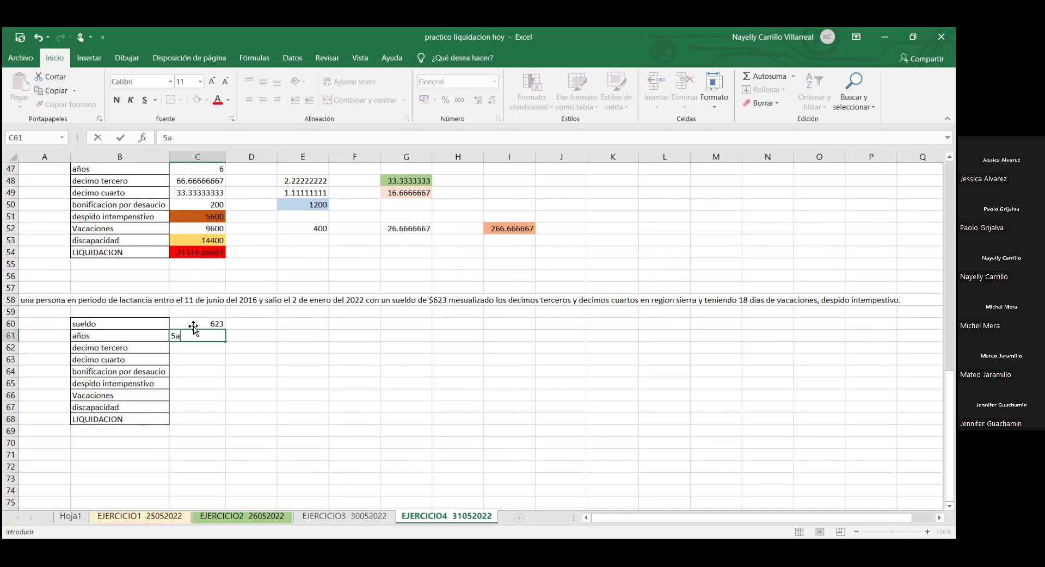
text(ños)
text(7 ,m)
key(BackSpace)
key(BackSpace)
key(BackSpace)
key(BackSpace)
text(meses)
key(Return)
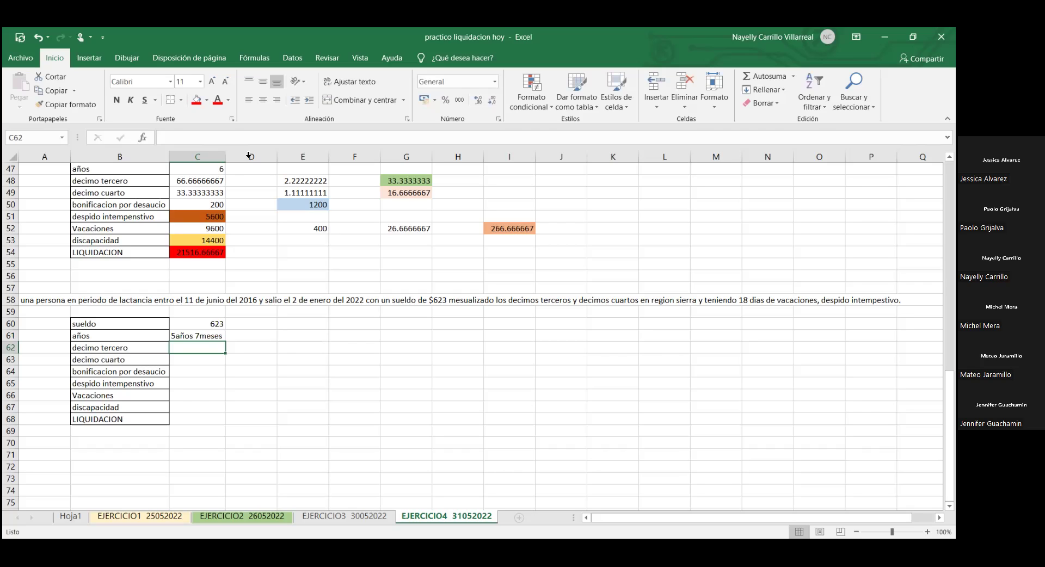
Step: Calculate the monthly decimo tercero in C62 by dividing the sueldo in C60 by 12
text(=)
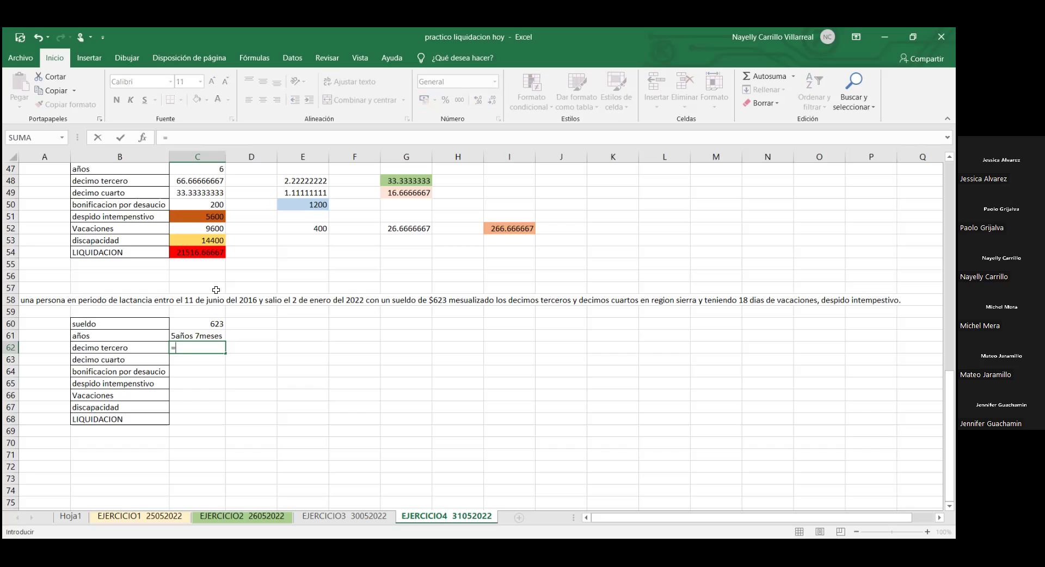
click(197, 324)
text(/12)
key(Return)
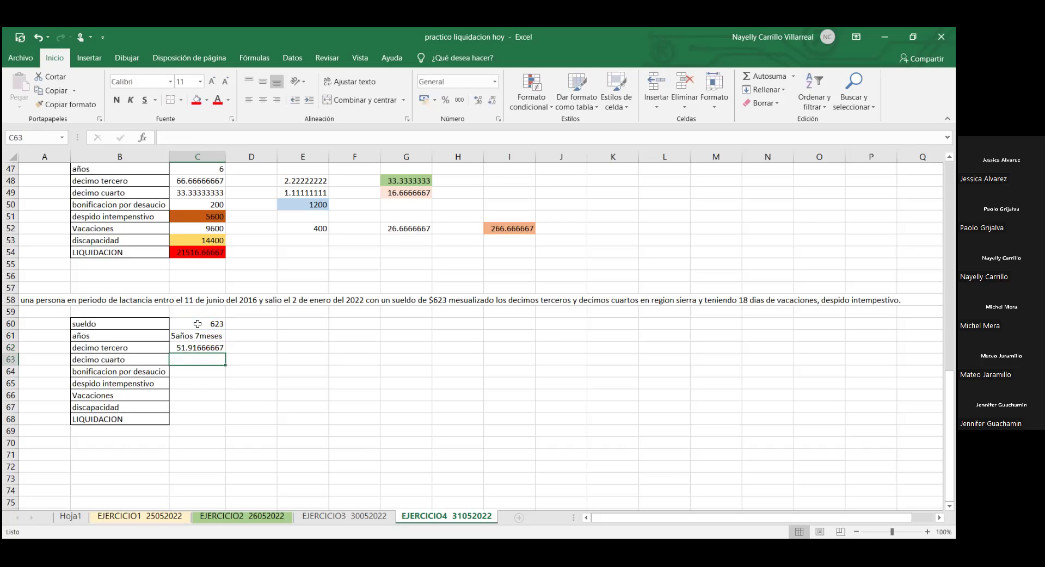
Step: Calculate the daily decimo tercero in E62 with the formula =C62/30
key(Up)
key(Right)
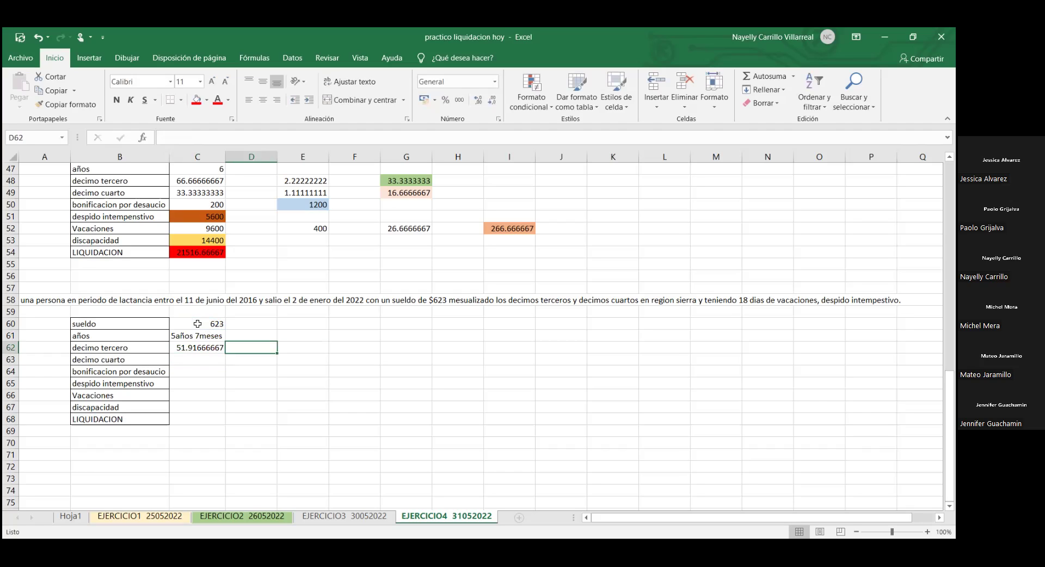
key(Right)
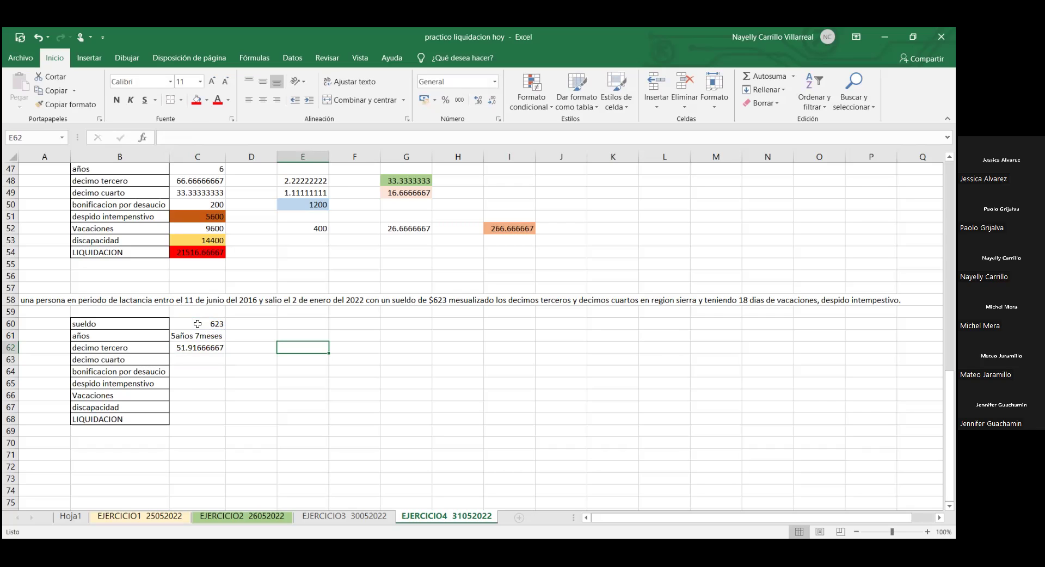
text(=)
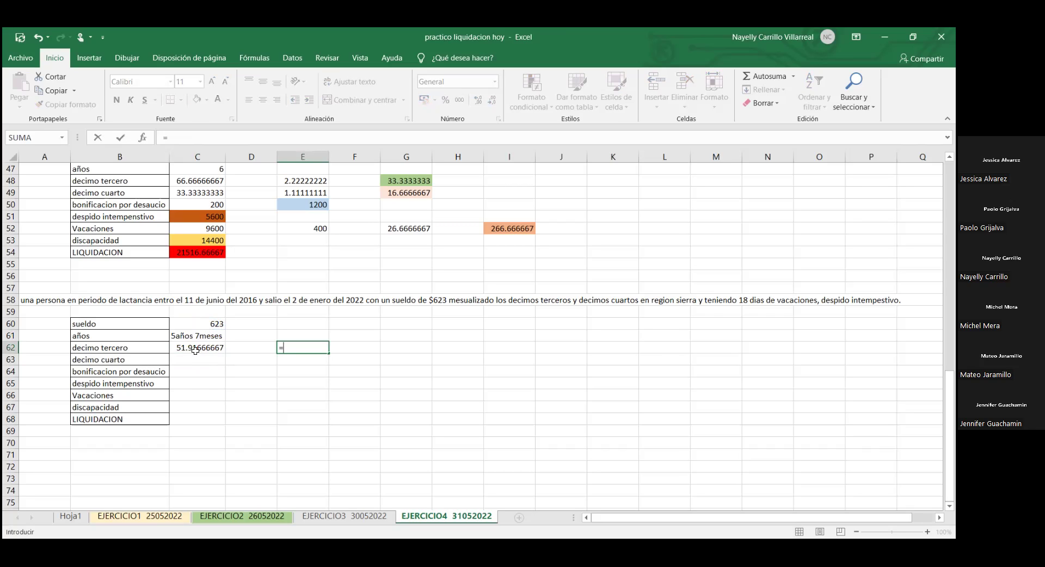
click(194, 349)
text(/30)
key(Return)
Step: Calculate the decimo tercero for two days in G62 with the formula =E62*2
key(Right)
key(Up)
key(Right)
key(F2)
text(=)
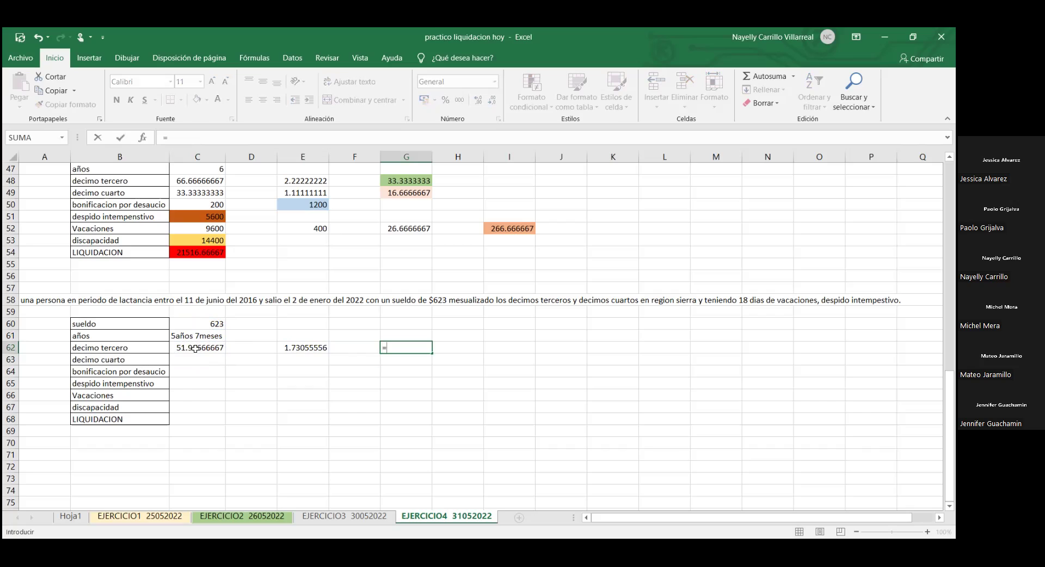
click(309, 348)
text(*)
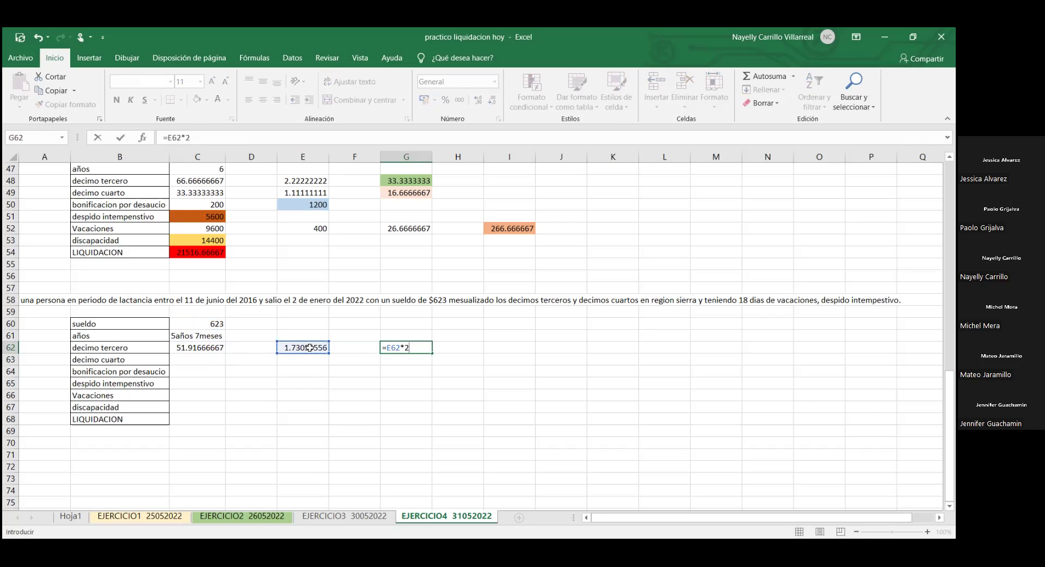
key(Return)
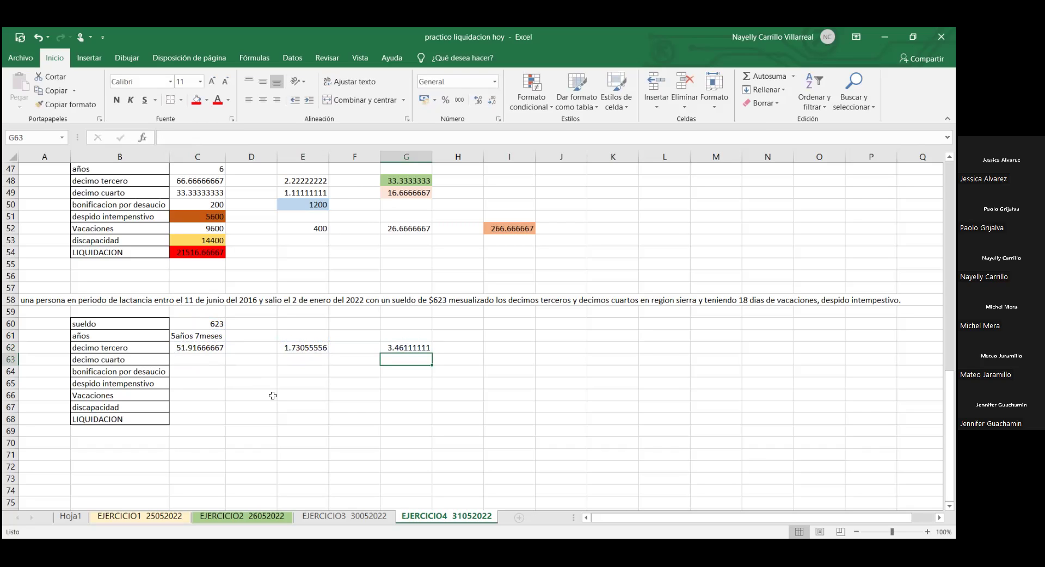
Step: Calculate the monthly decimo cuarto in C63 with the formula =425/12
click(211, 358)
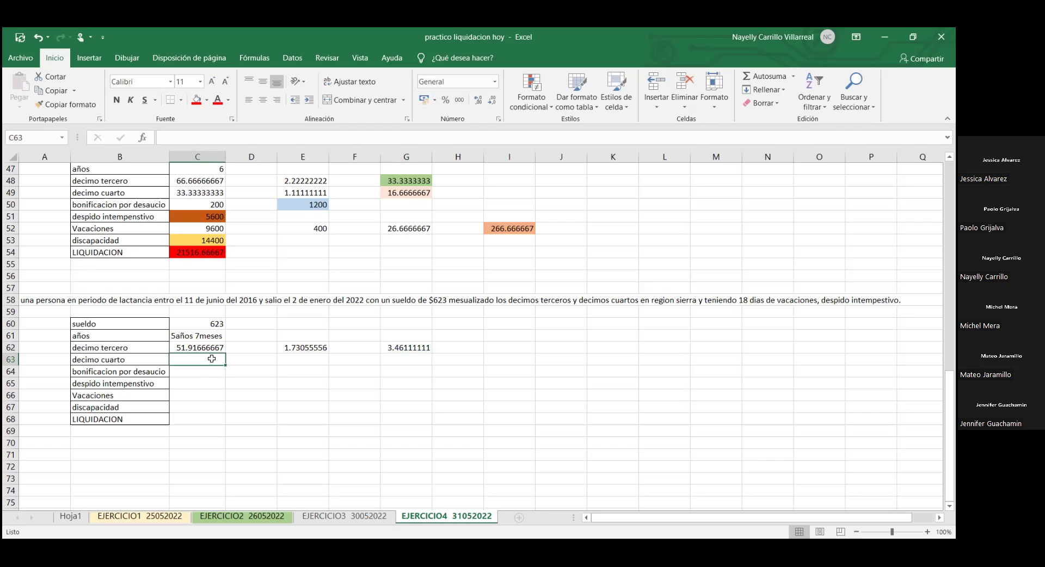
text(=)
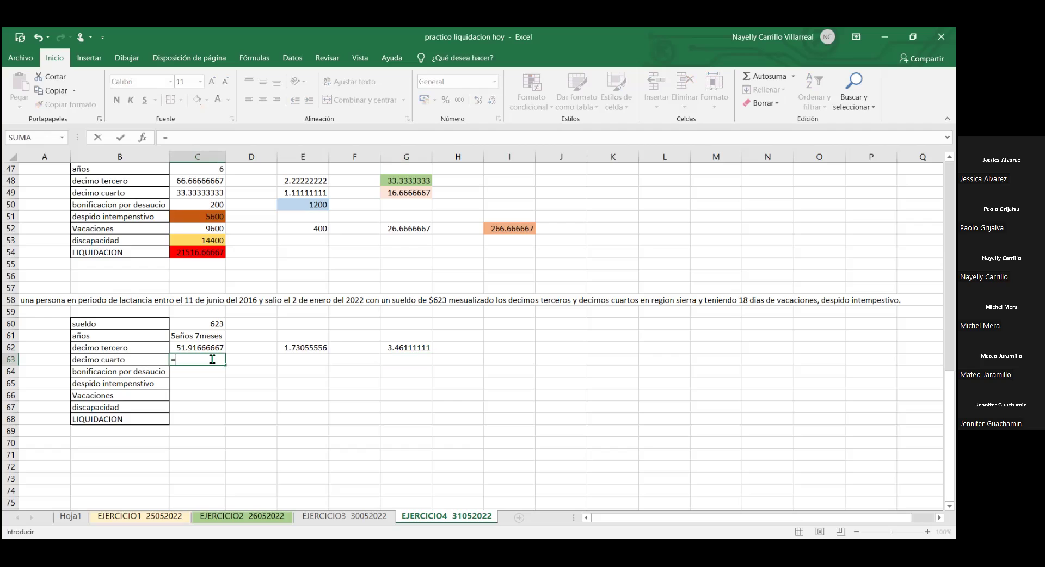
text(425/12)
key(Return)
Step: Calculate the daily decimo cuarto in E63 with the formula =C63/30
key(Up)
key(Right)
key(Right)
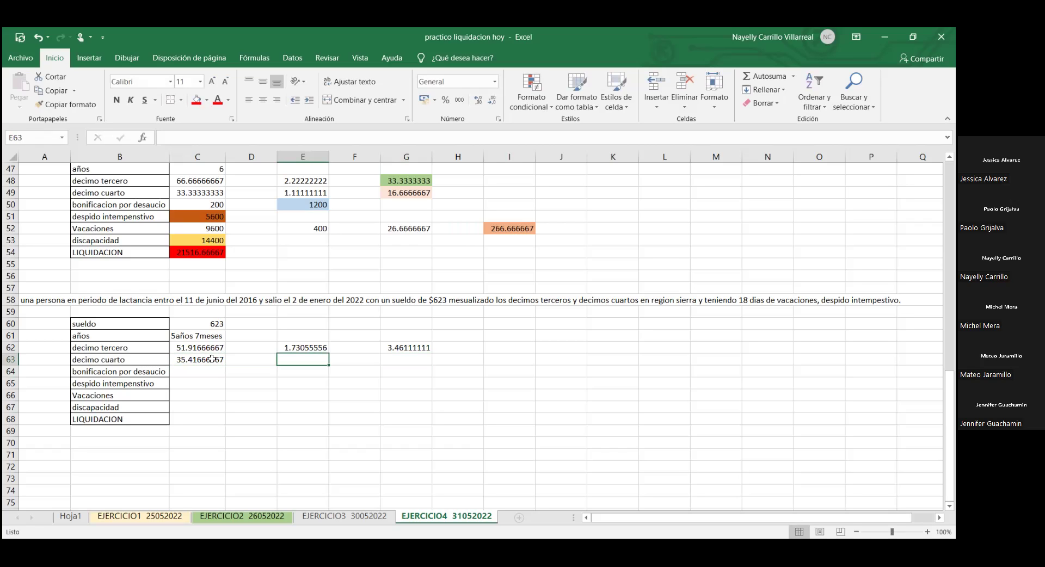
text(=)
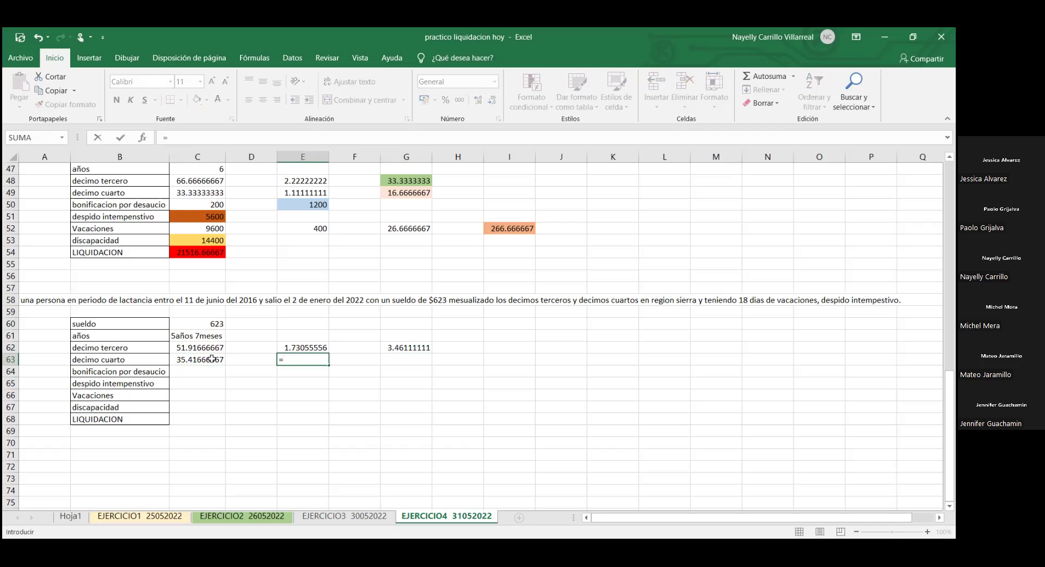
click(211, 359)
text(/30)
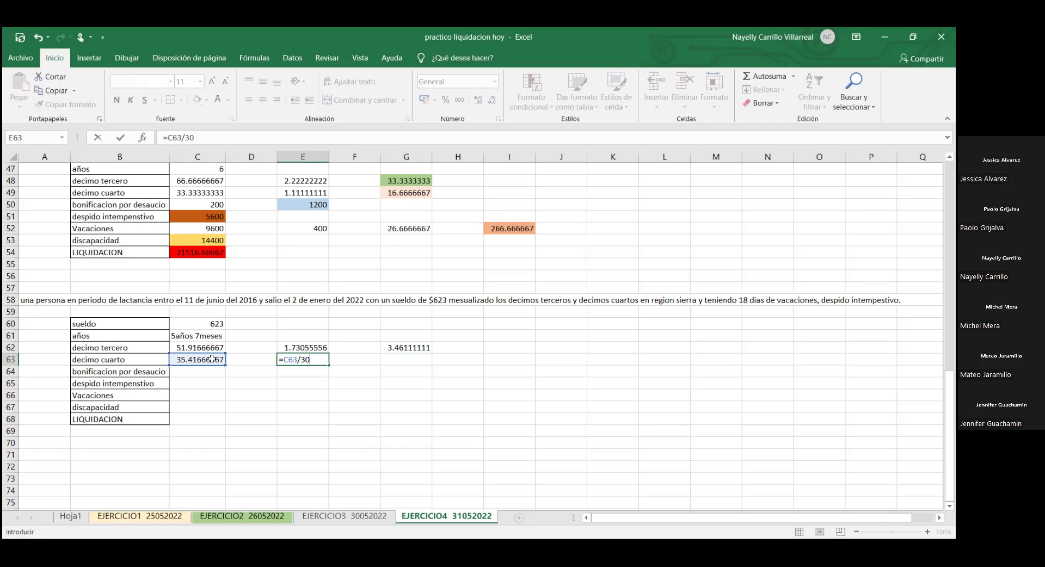
key(Return)
Step: Calculate the decimo cuarto for two days in G63 with the formula =E63*2
click(426, 361)
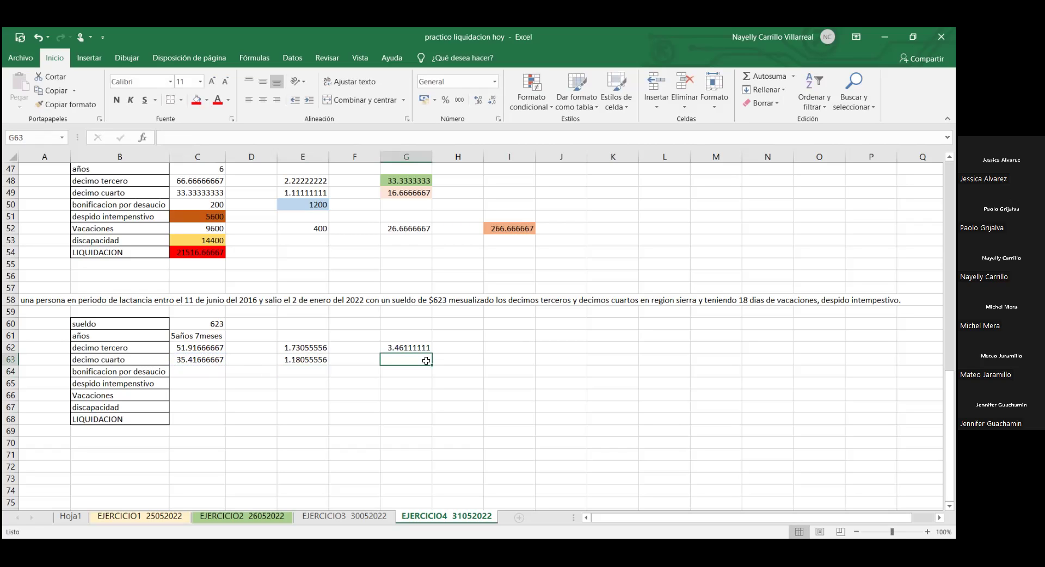
text(=)
click(300, 361)
text(*2)
key(Return)
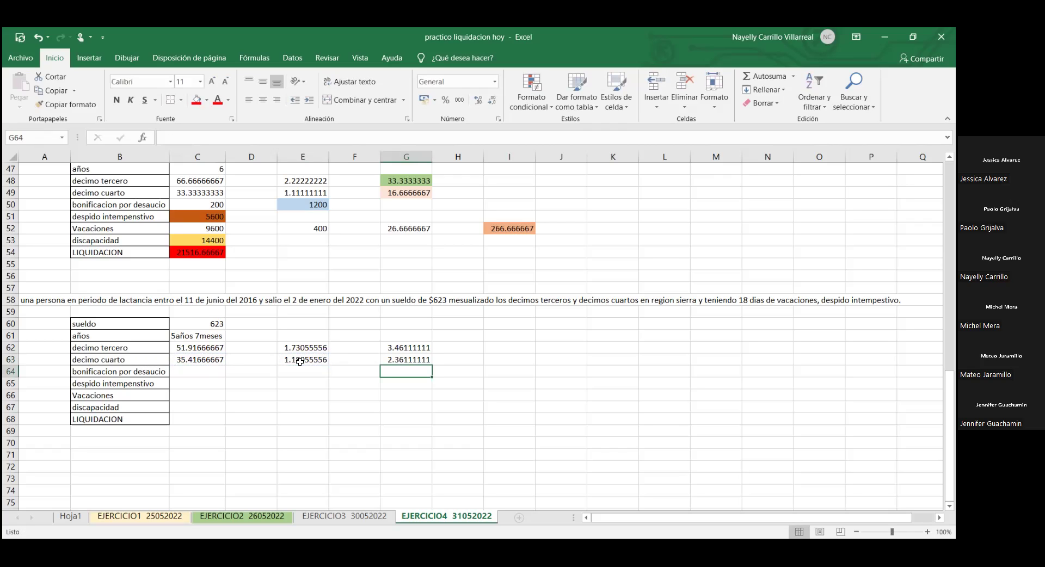
Step: Calculate the bonificacion por desaucio in C64 as 25% of the sueldo in C60
click(187, 370)
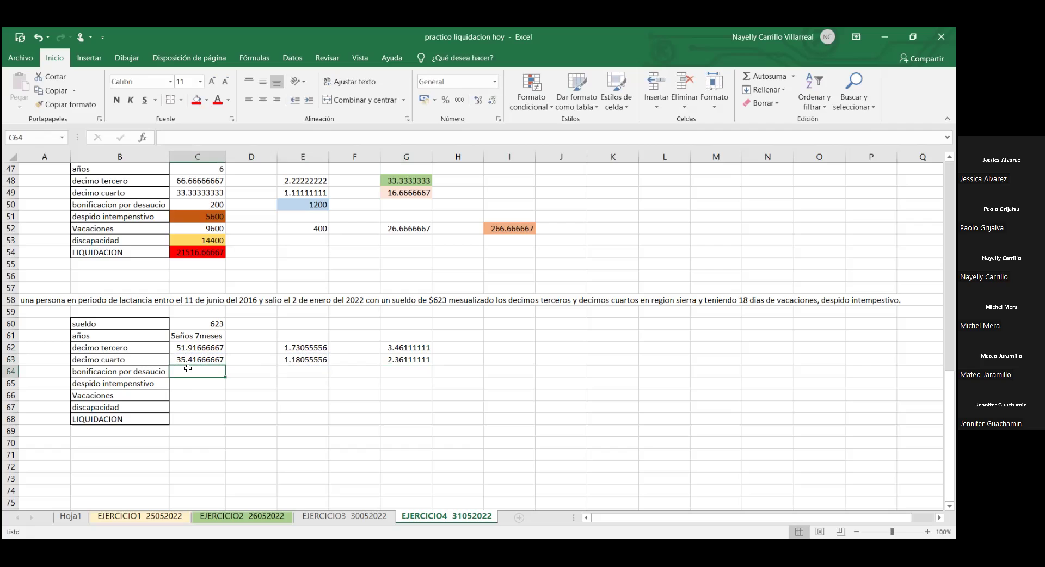
text(=)
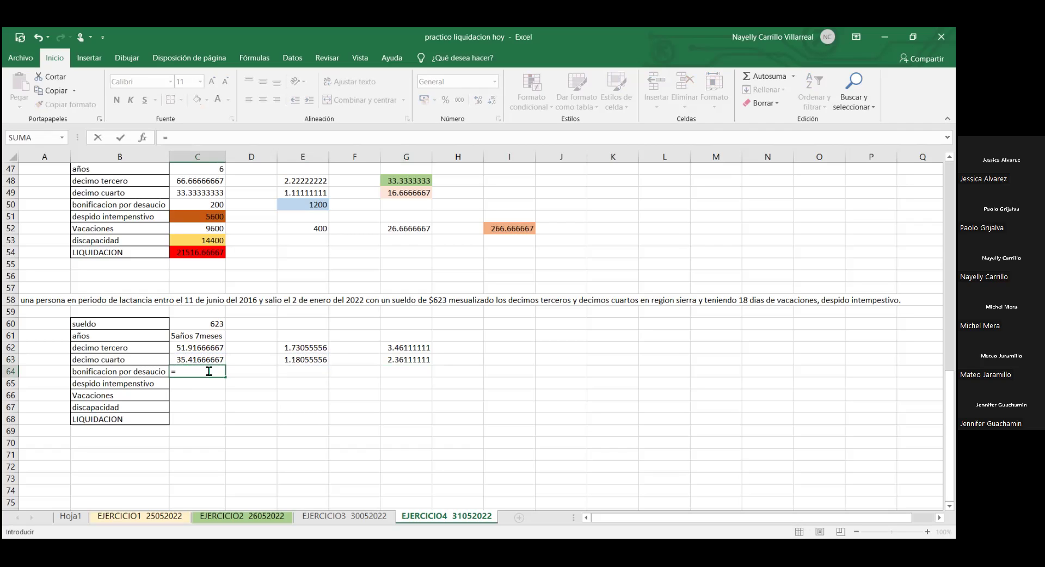
click(188, 323)
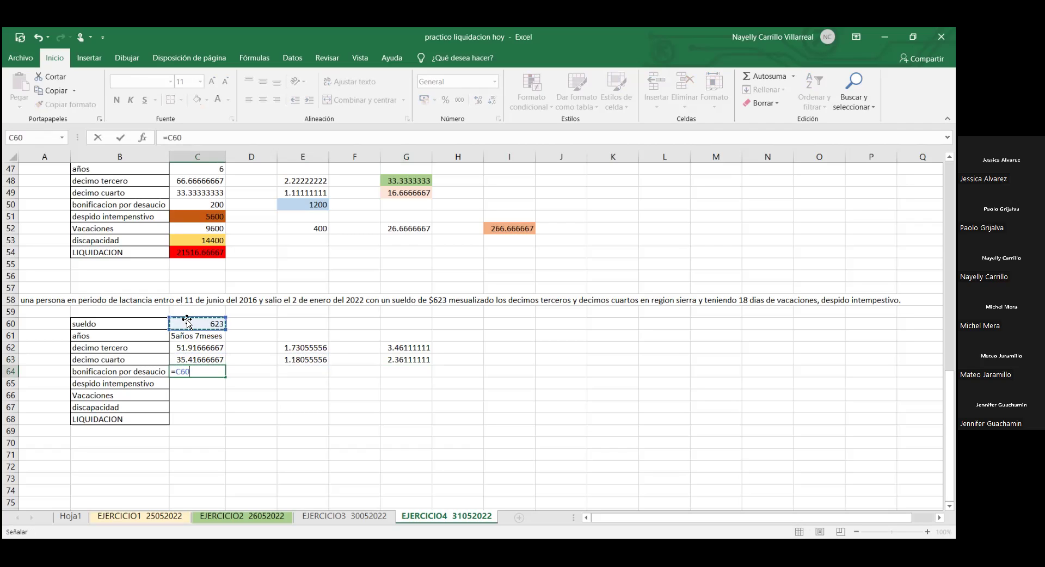
text(*25%)
key(Return)
Step: Review the earlier settlement exercises on the sheet for how their items are calculated
click(313, 370)
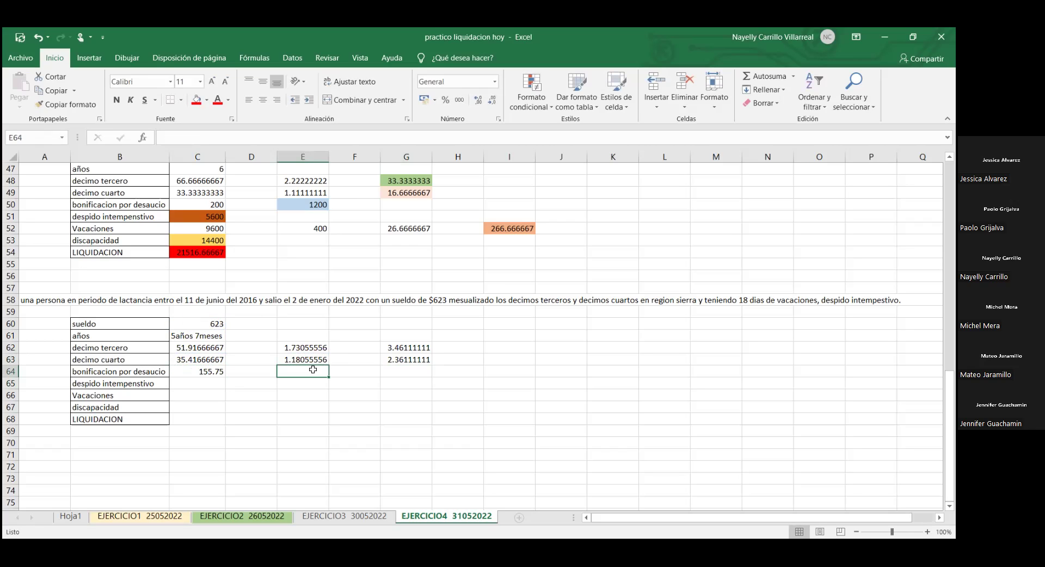
key(Page_Down)
key(Page_Down)
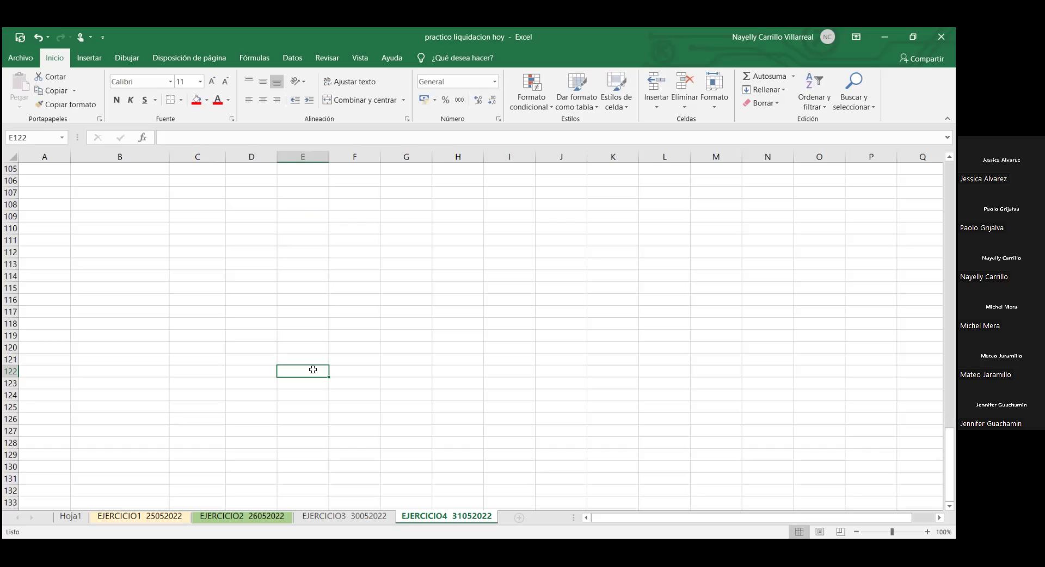
key(Page_Up)
key(Page_Up)
key(Page_Up)
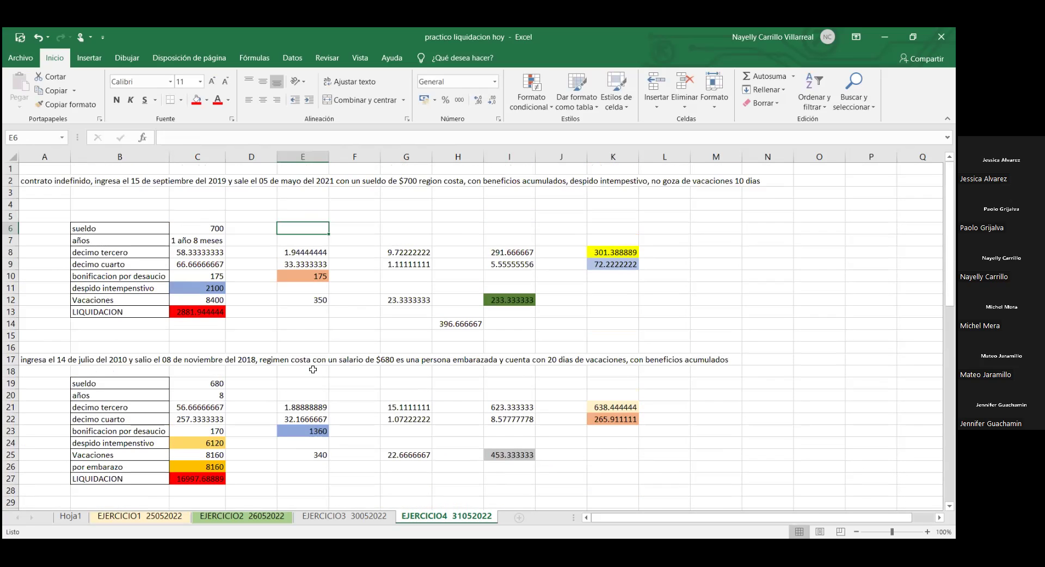
key(Page_Down)
key(Up)
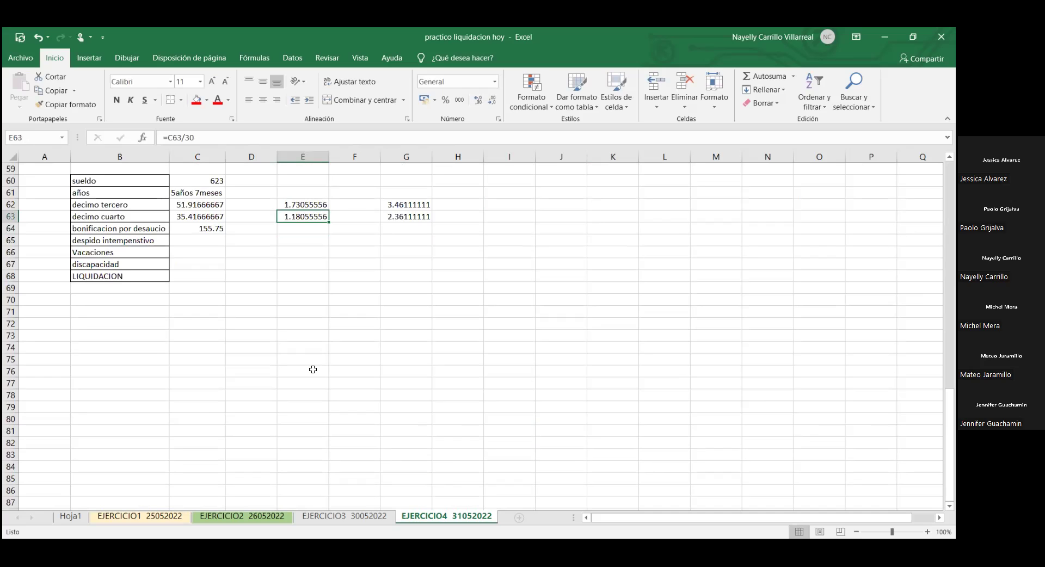
key(Page_Up)
key(Page_Up)
key(Page_Down)
key(Page_Down)
scroll(290, 260, up, 5)
scroll(290, 261, down, 1)
Step: Calculate the bonificacion por desaucio for five years in E64 with the formula =C64*5
click(307, 361)
text(=)
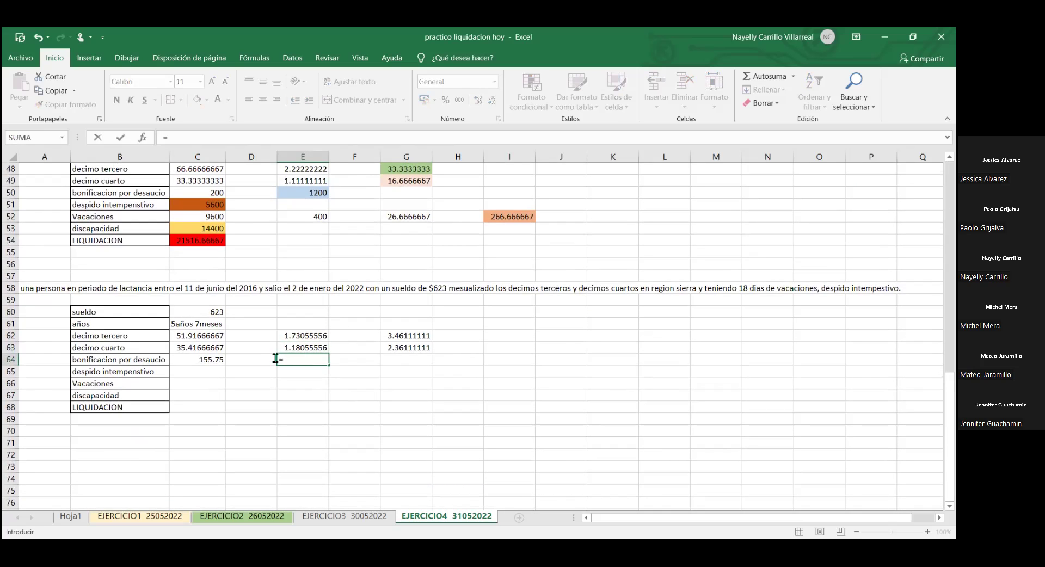
click(218, 357)
text(*5)
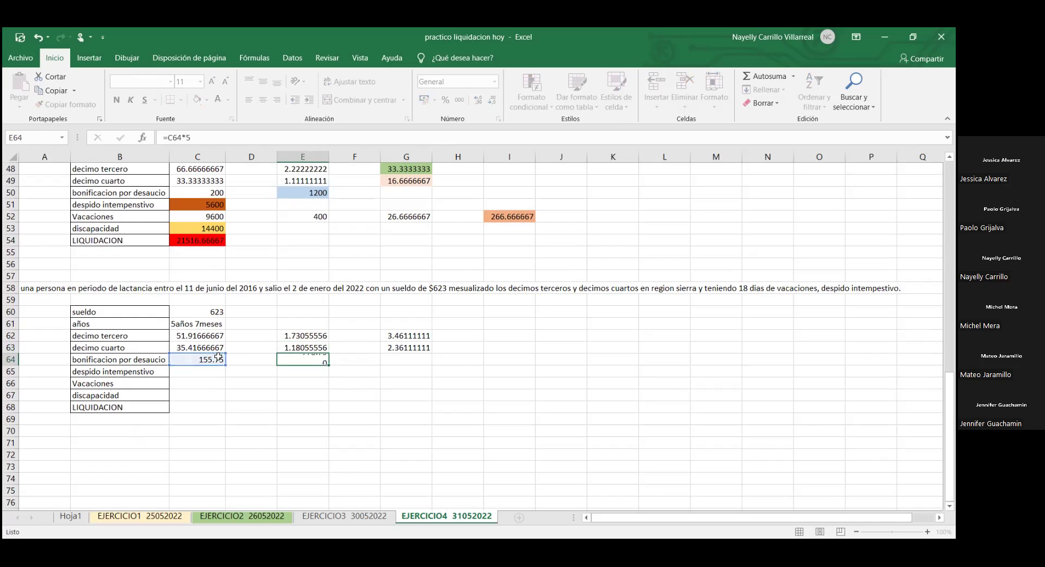
key(Return)
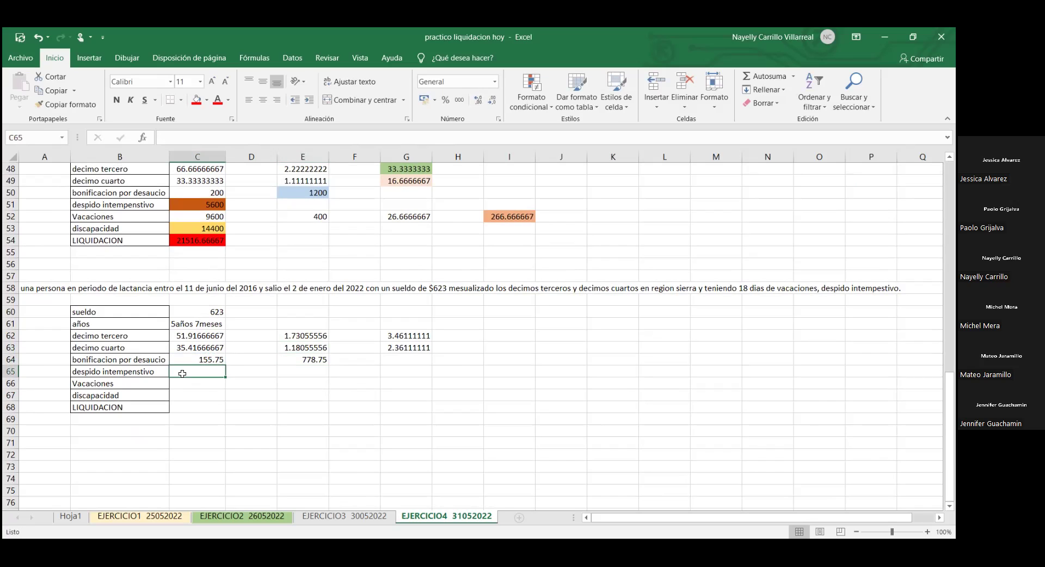
Step: Calculate the despido intempestivo in C65 with the formula =C60*6
text(=)
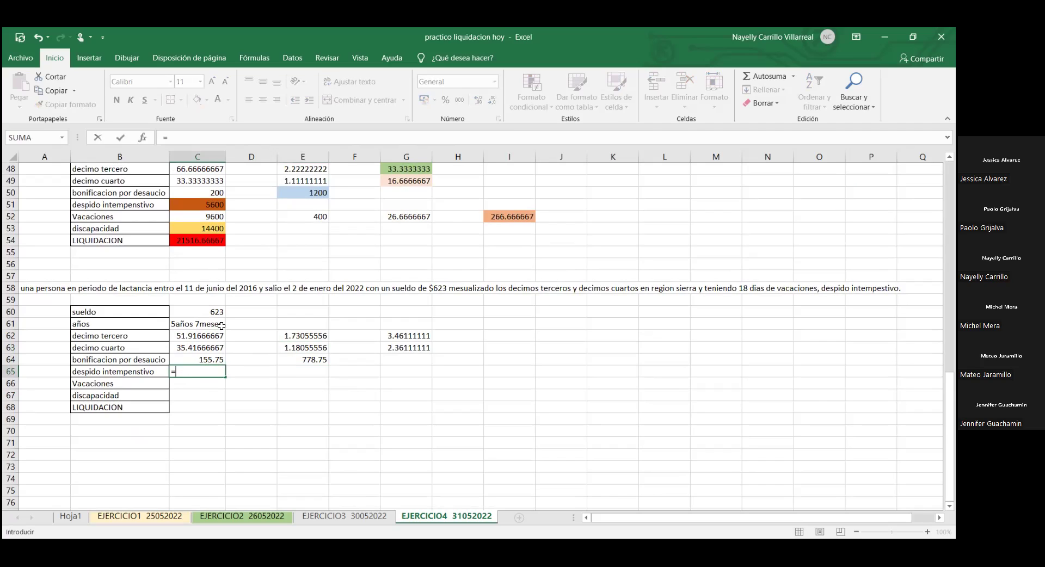
click(204, 314)
text(*6)
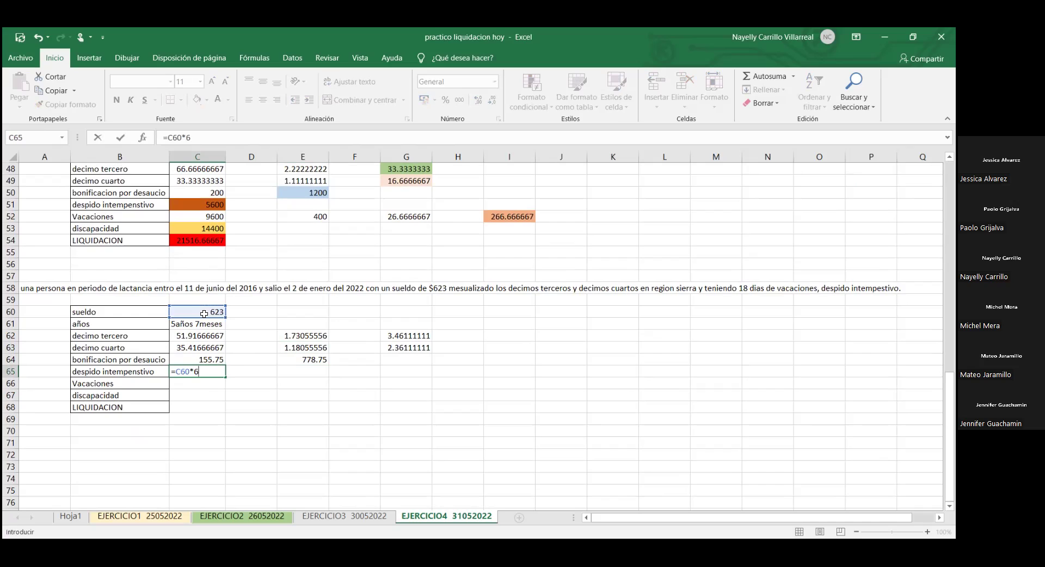
key(Return)
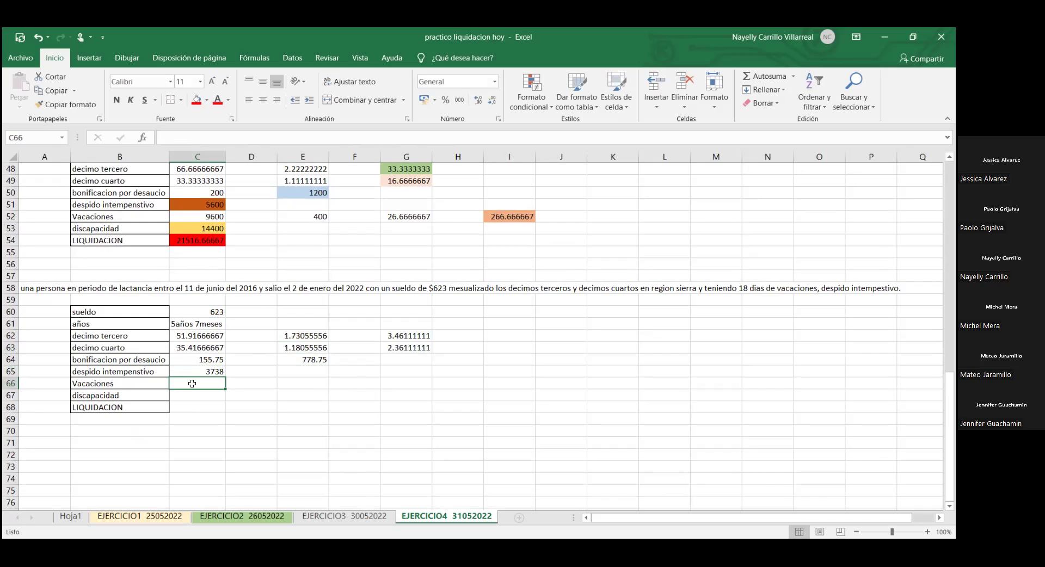
Step: Calculate the annual salary for Vacaciones in C66 with the formula =C60*12
text(=)
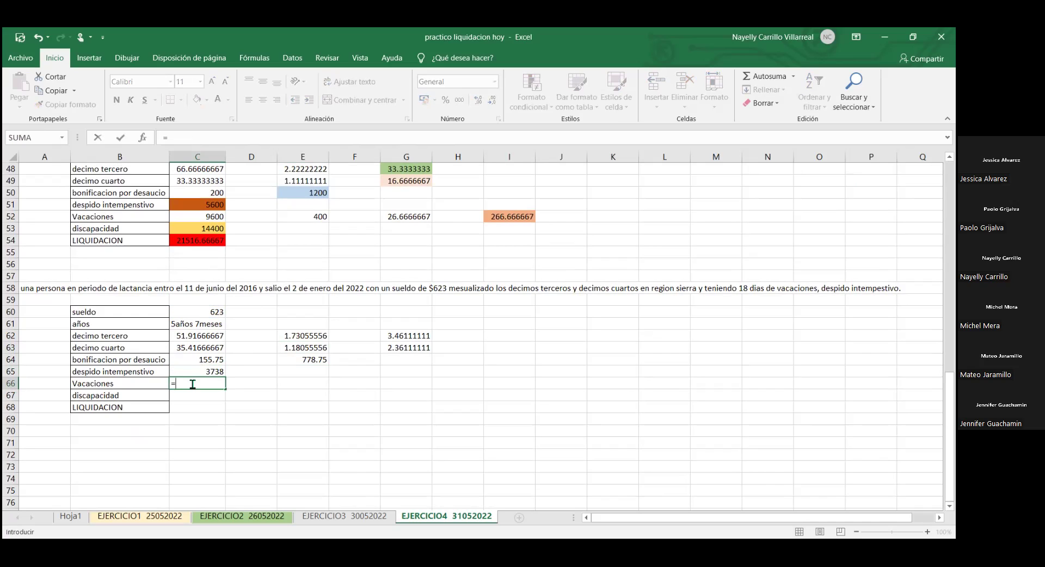
click(219, 310)
text(*12)
key(Return)
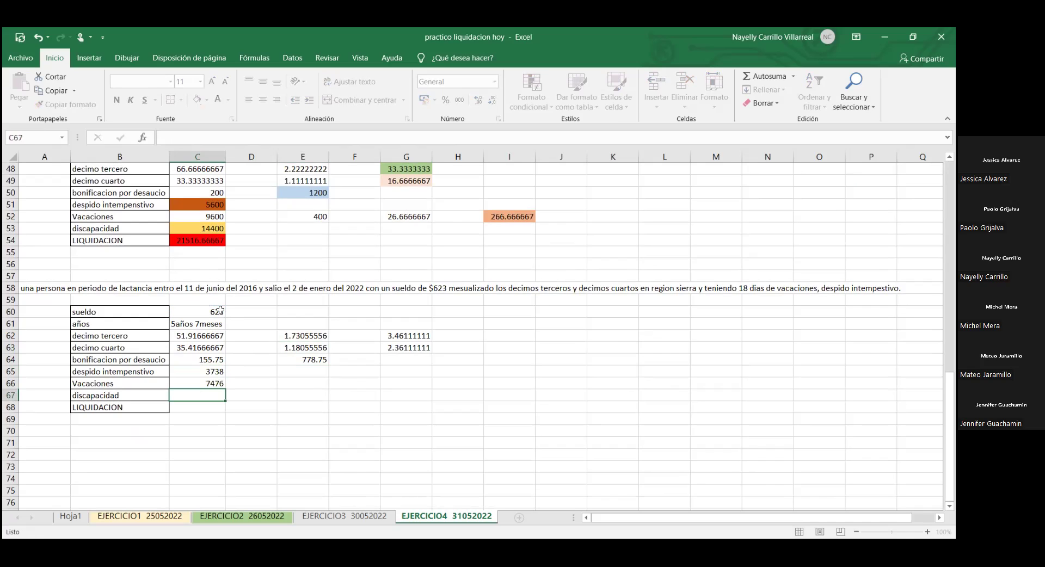
Step: Divide the annual Vacaciones amount by 24 in E66 with the formula =C66/24
click(300, 385)
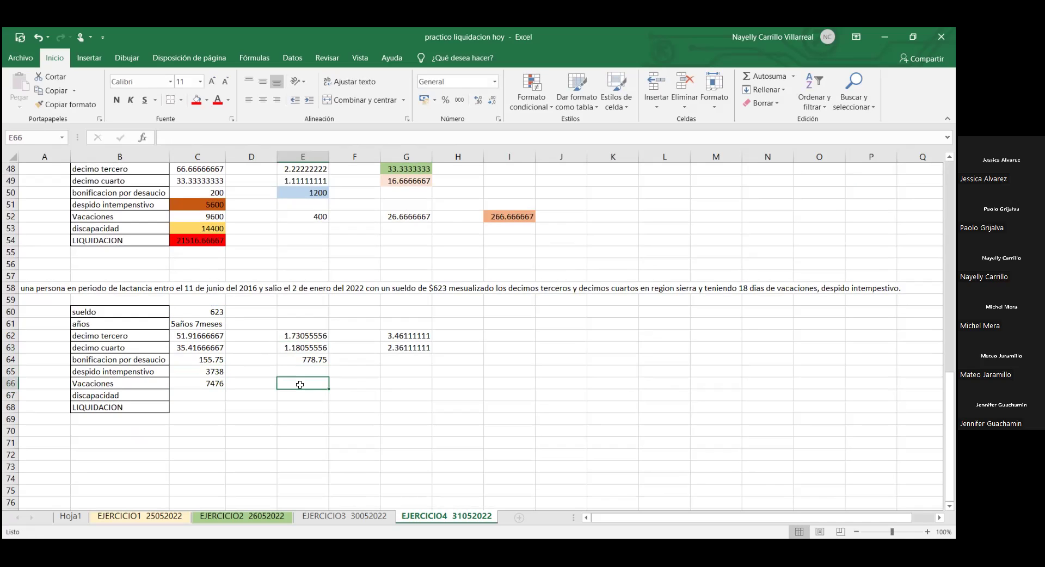
text(=)
click(209, 384)
text(/24)
key(Return)
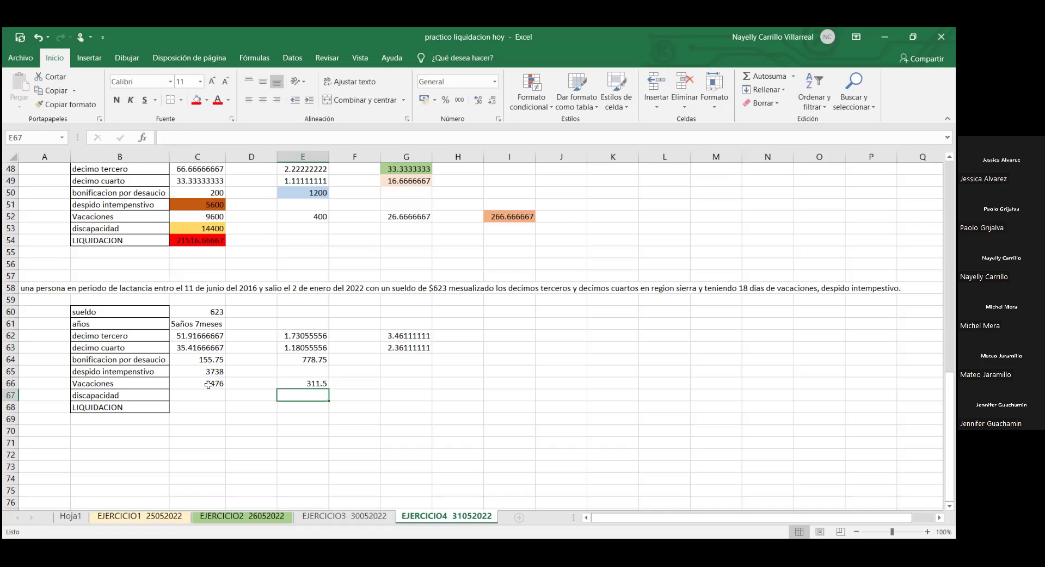
Step: Calculate the daily Vacaciones value in G66 with the formula =E66/15
click(415, 385)
text(=)
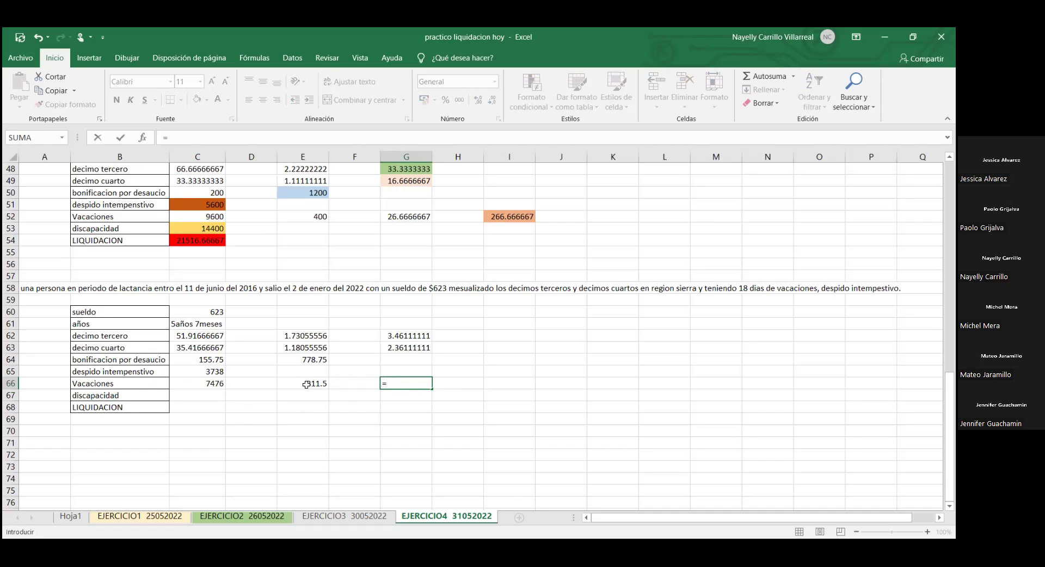
click(318, 383)
text(/15)
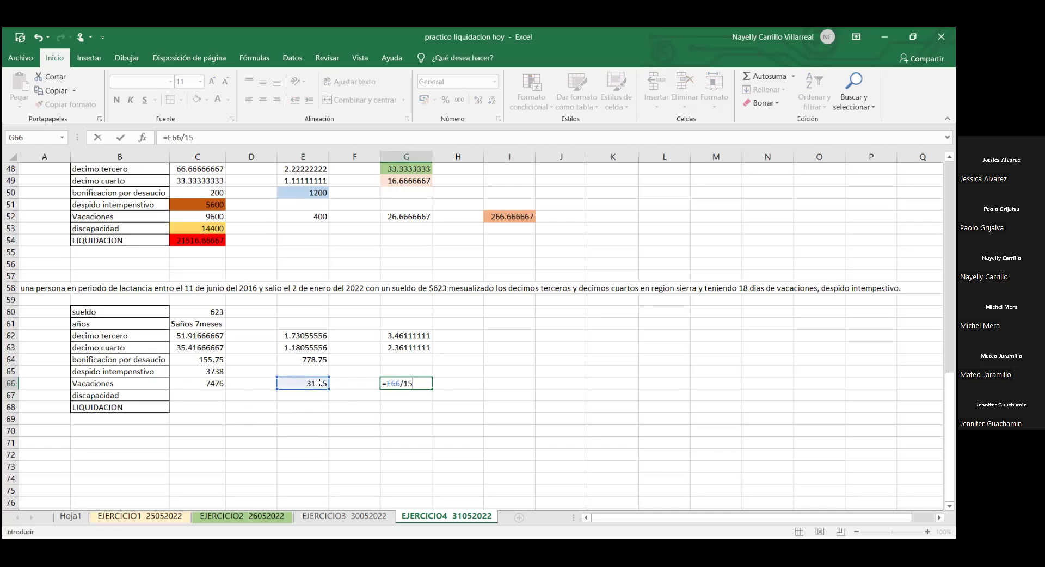
key(Return)
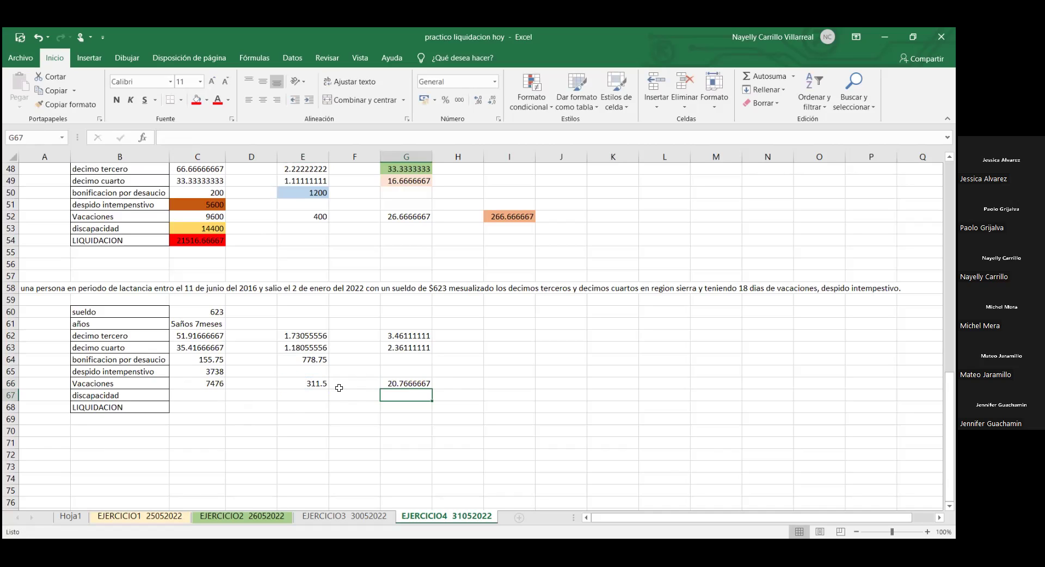
Step: Calculate the Vacaciones amount for 18 days in I66 with the formula =G66*18
click(499, 383)
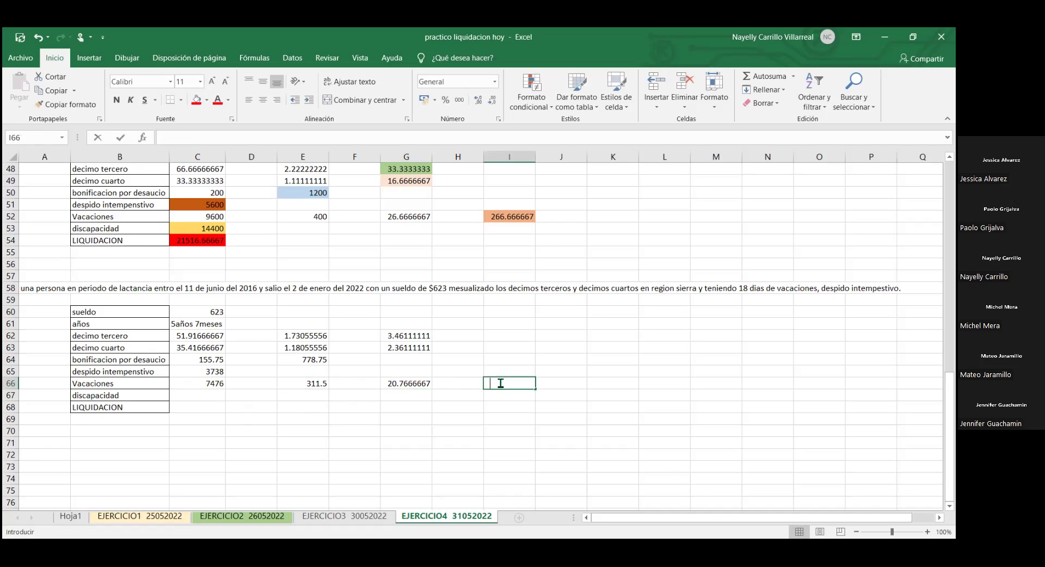
text(=)
click(420, 384)
text(*18)
key(Return)
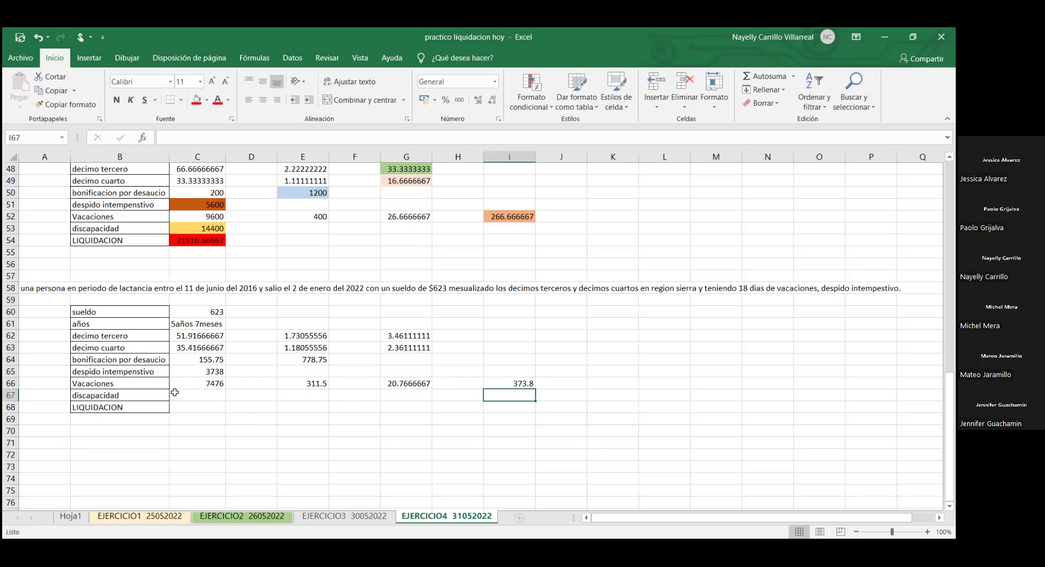
Step: Replace the discapacidad label in B67 with lactancia
click(136, 398)
key(BackSpace)
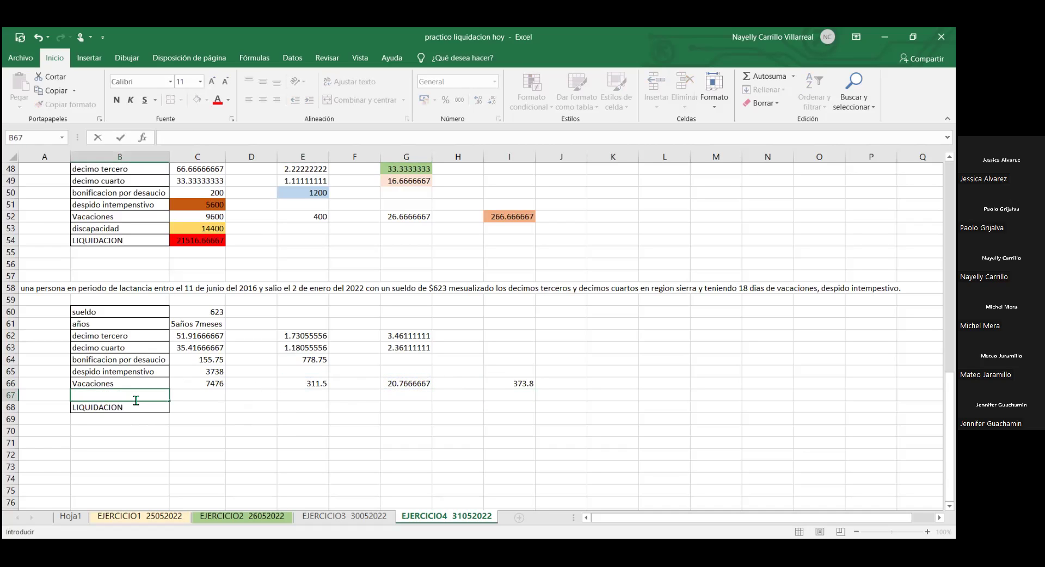
text(lactancia)
Step: Calculate the lactancia compensation in C67 with the formula =C60*12
click(195, 394)
text(=)
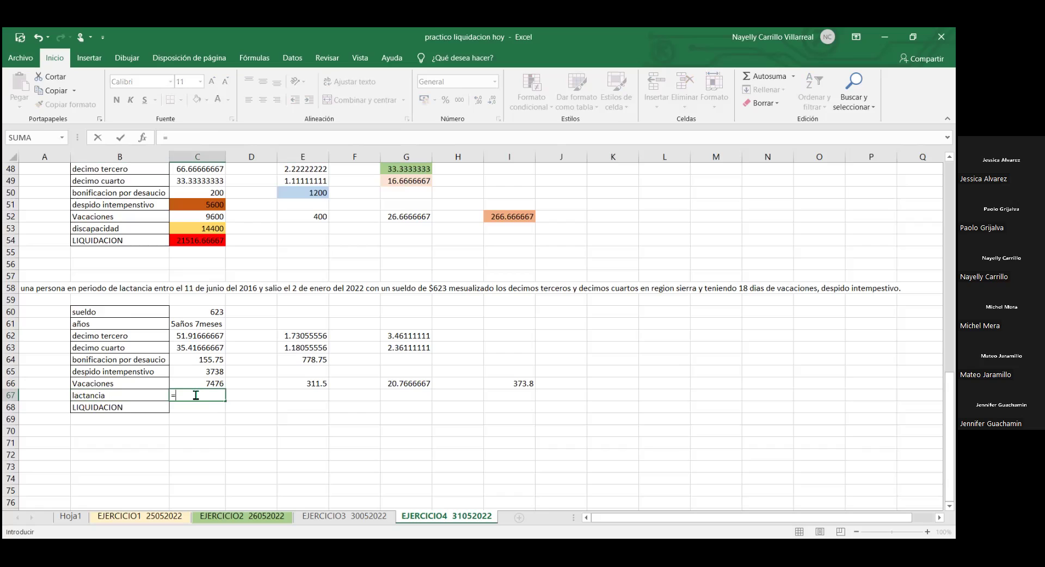
click(202, 311)
text(*12)
key(Return)
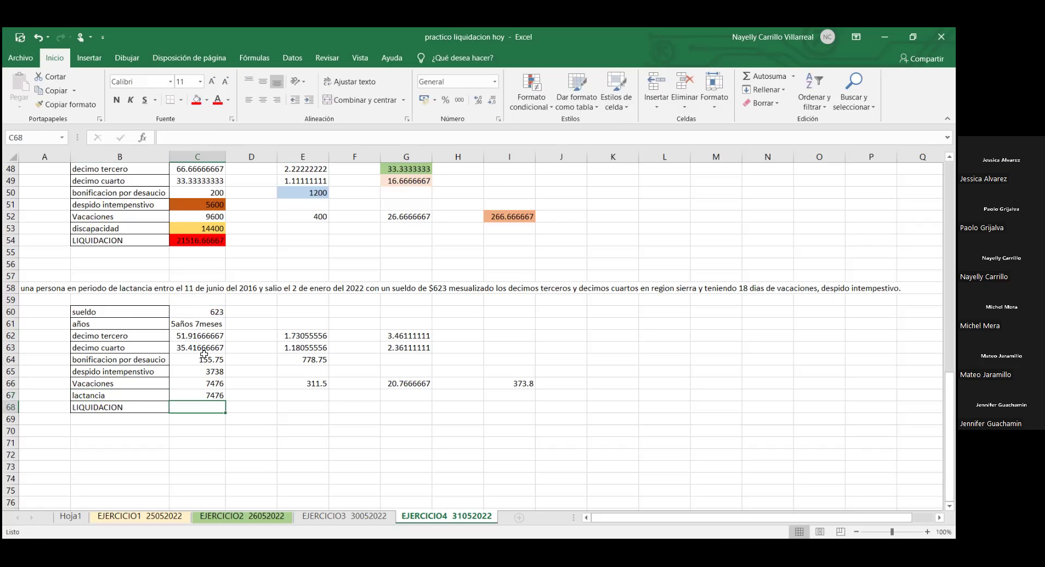
Step: Total the LIQUIDACION in C68 with the formula =G62+G63+E64+C65+I66+C67
text(=)
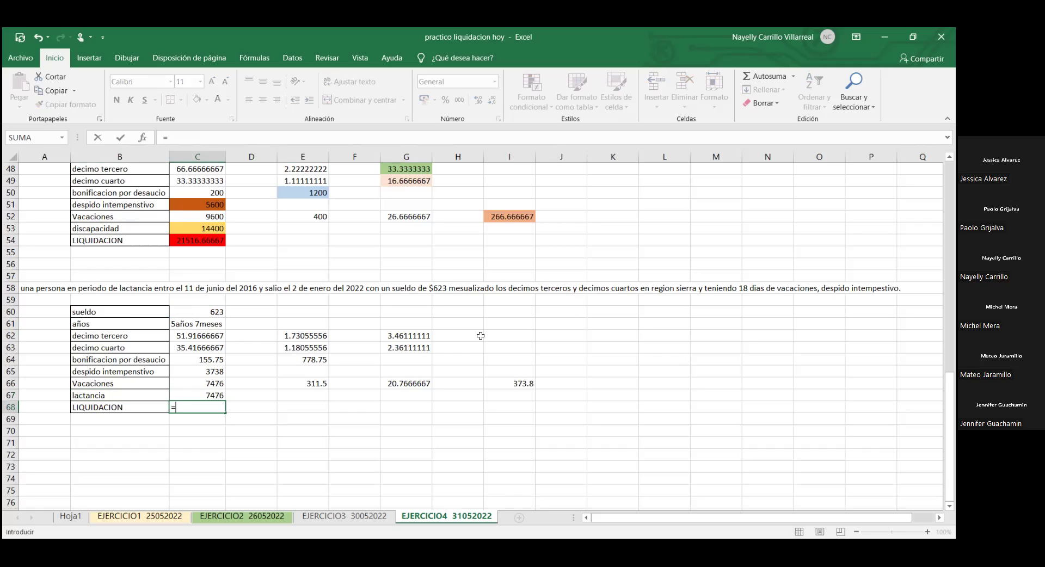
click(393, 338)
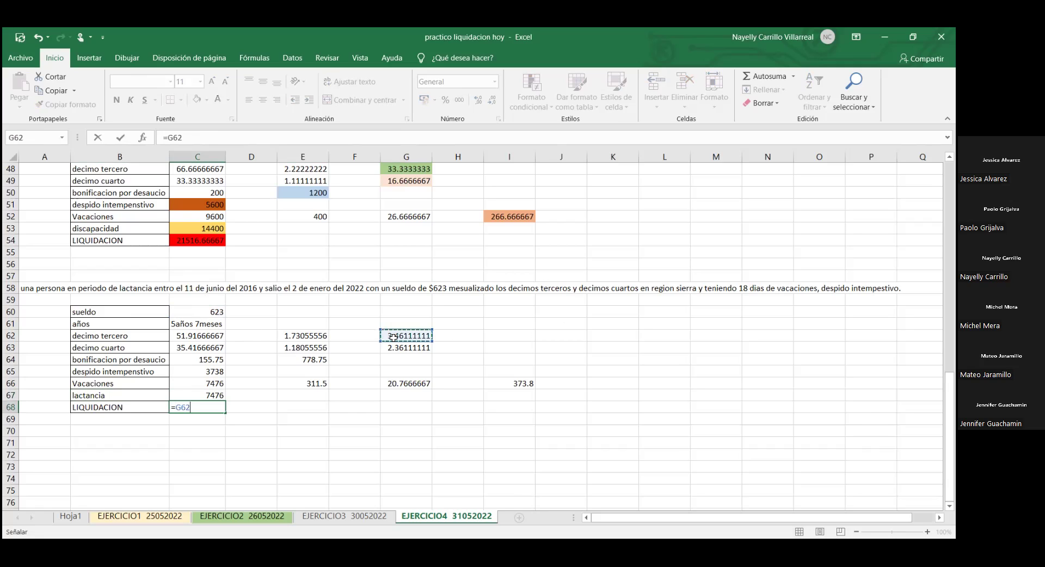
text(+)
click(398, 346)
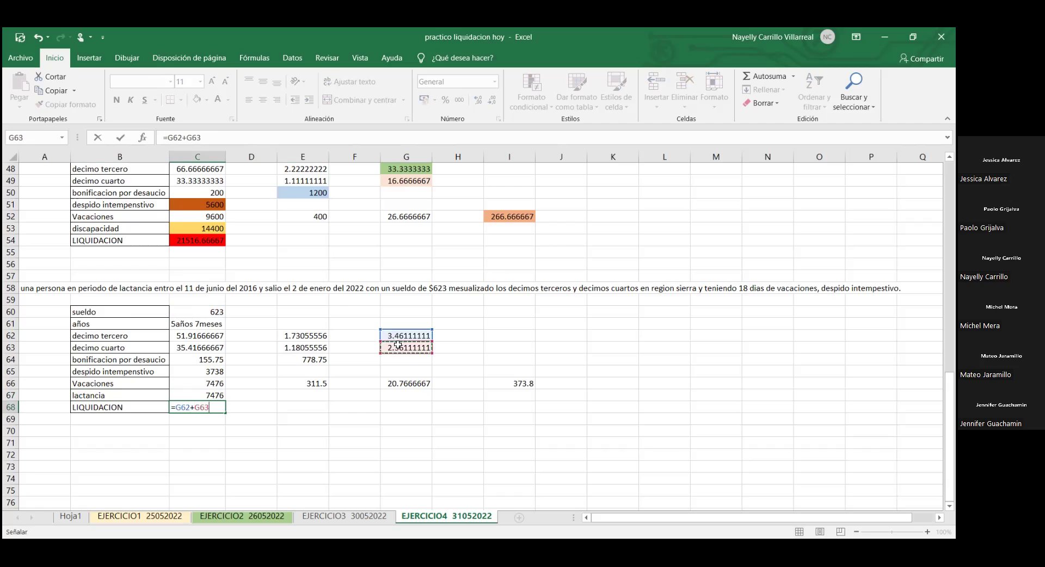
text(+)
click(307, 357)
text(+)
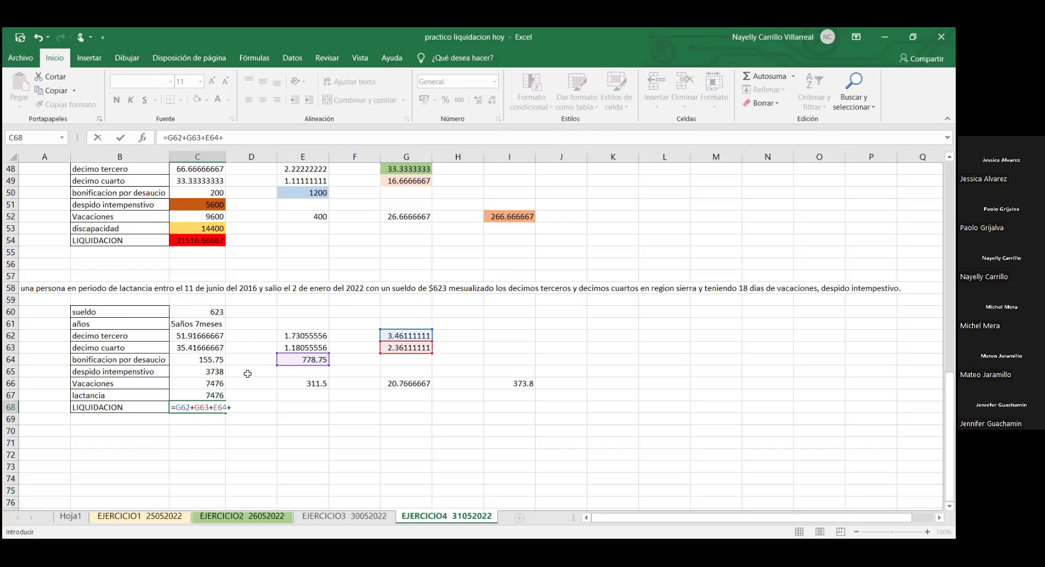
click(204, 370)
text(+)
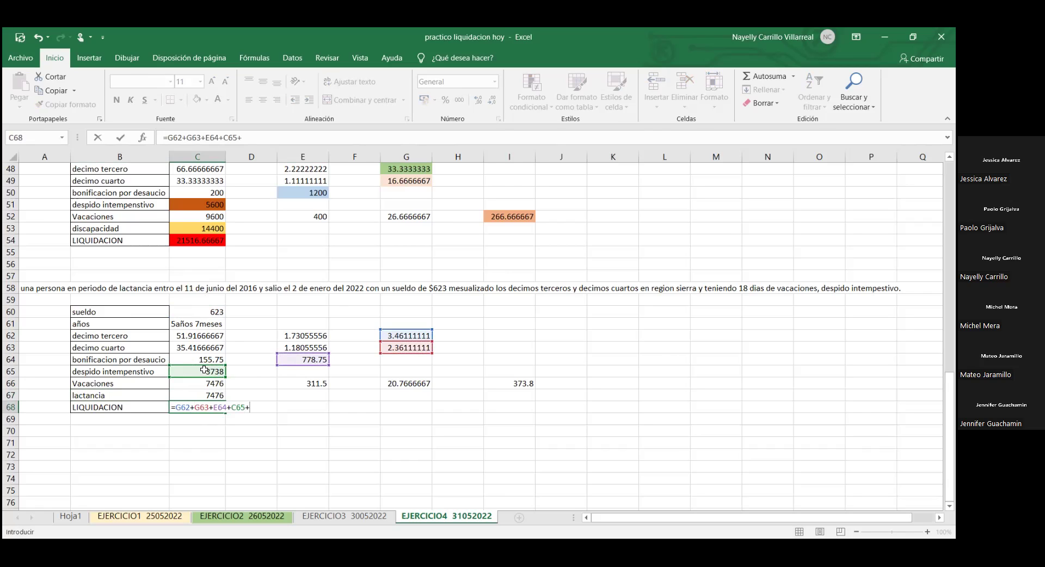
click(515, 382)
text(+)
click(205, 393)
key(Return)
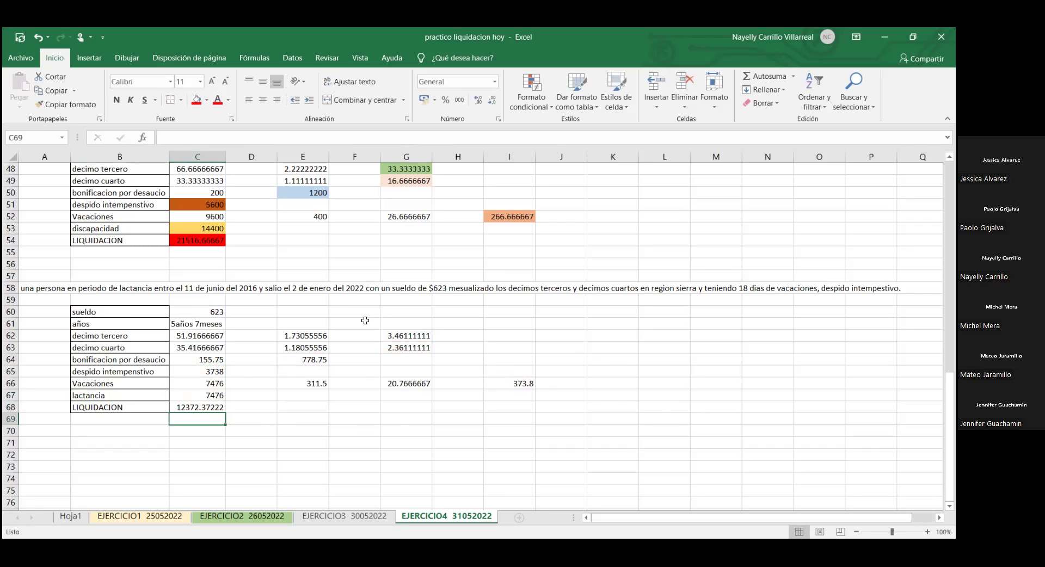
Step: Fill the decimo tercero result in G62 with light grey and the decimo cuarto result in G63 with dark blue
click(415, 337)
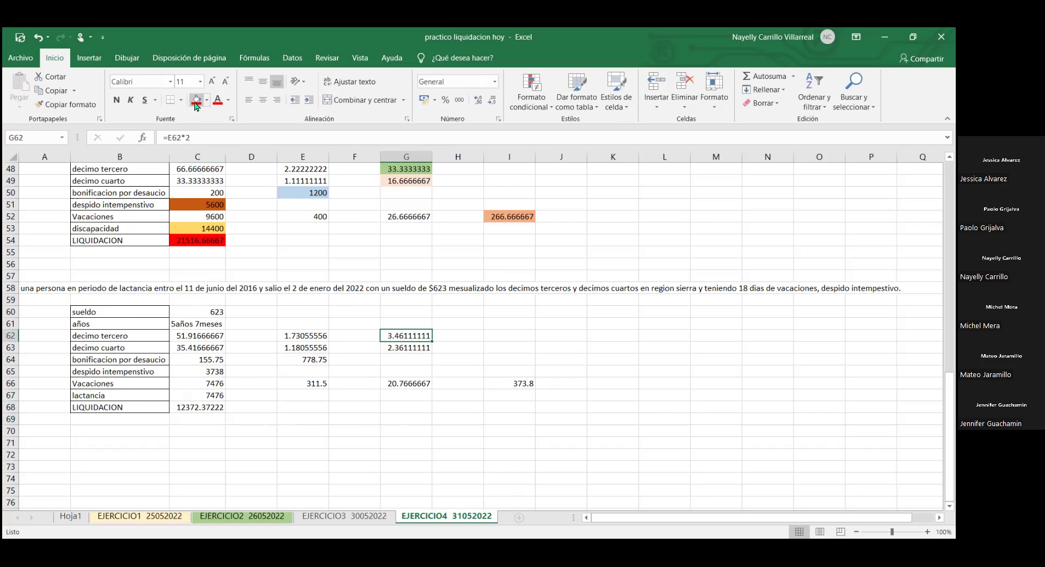
click(217, 142)
key(Down)
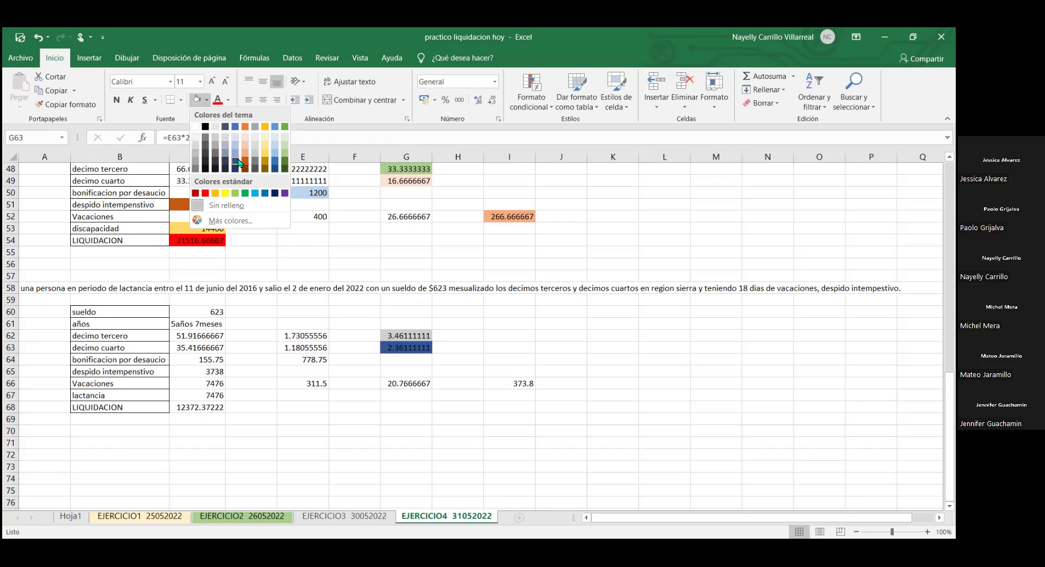
click(239, 162)
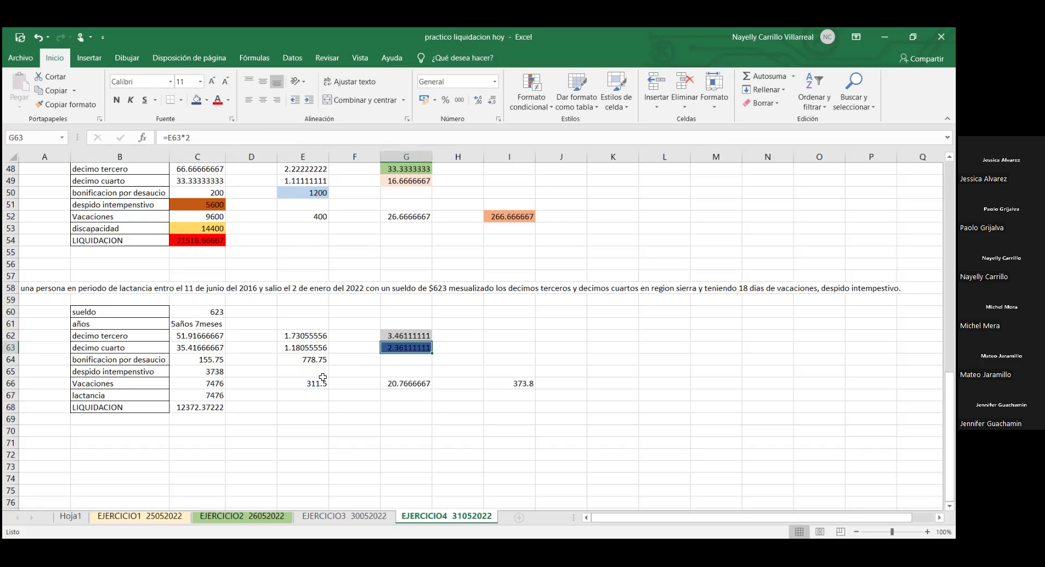
Step: Fill the bonificacion por desaucio in E64 with dark gold and the despido intempestivo in C65 with light orange
click(299, 358)
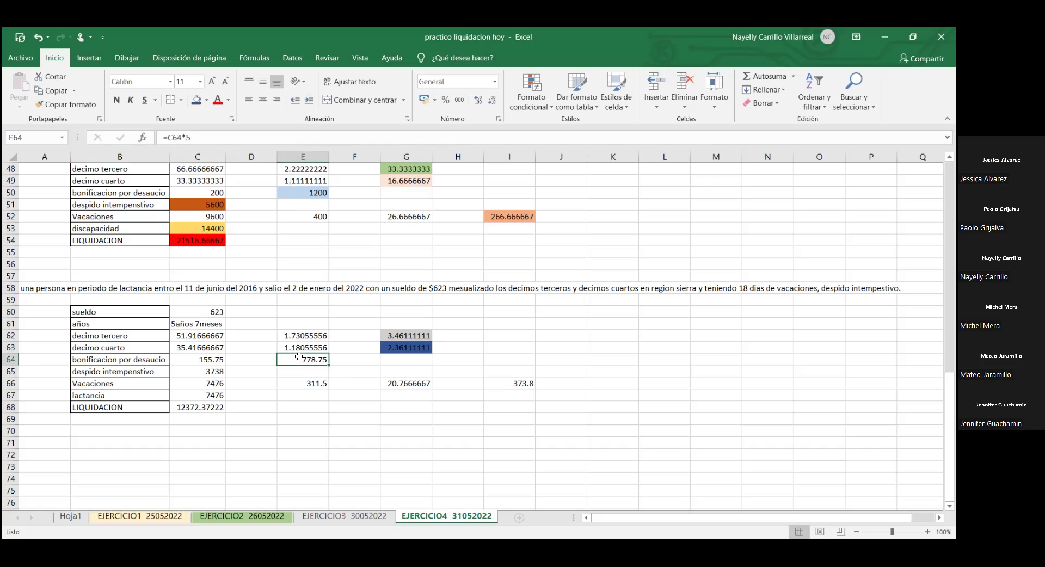
click(207, 102)
click(269, 162)
click(206, 369)
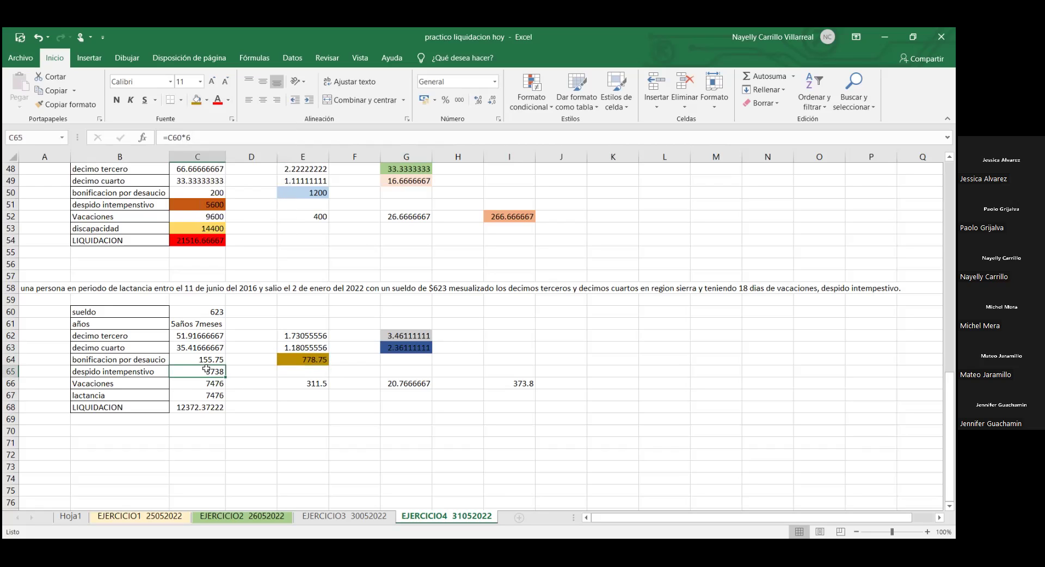
click(207, 100)
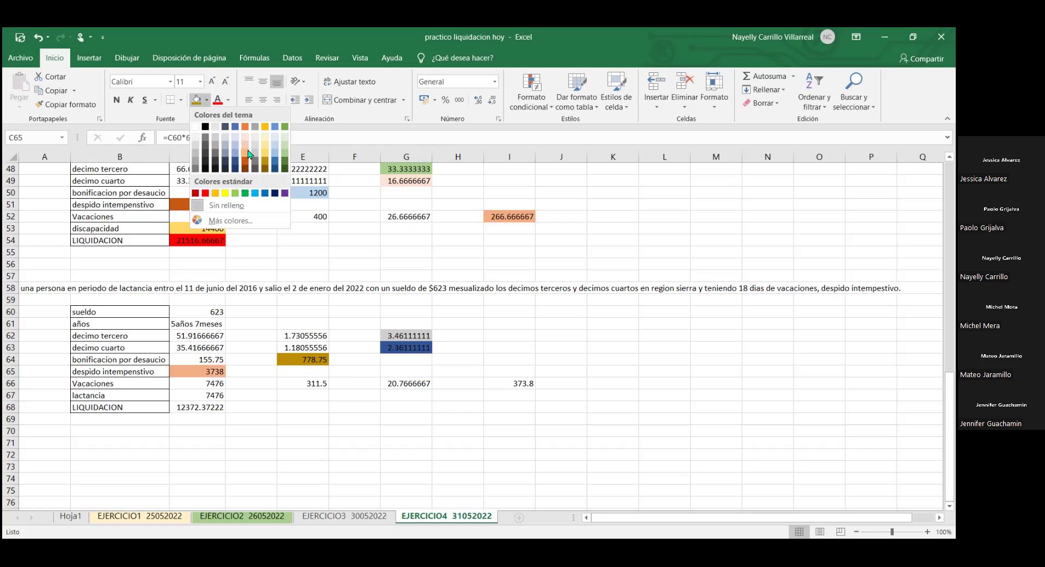
click(248, 153)
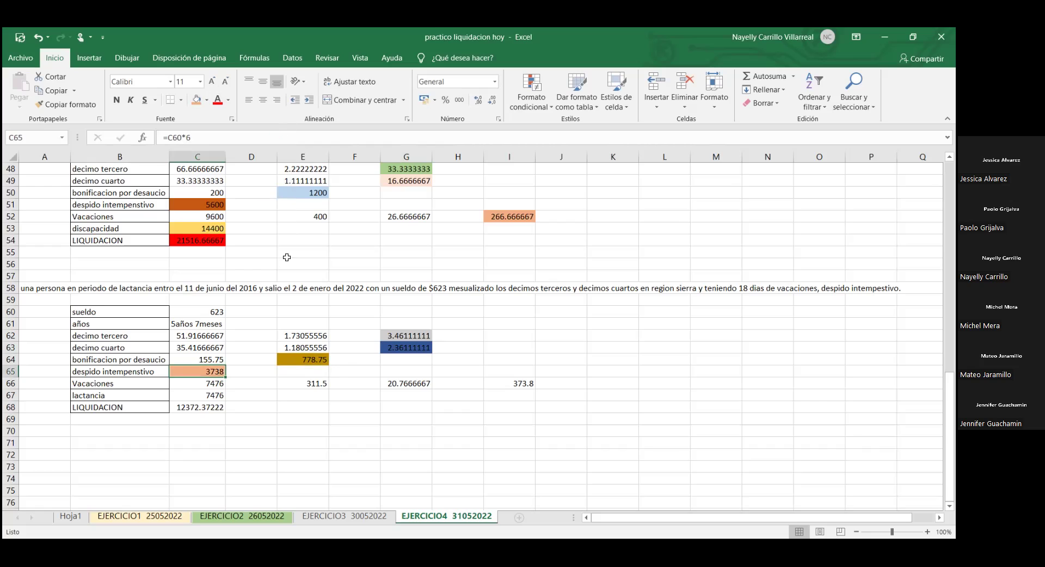
Step: Select the 18-day Vacaciones amount in I66
click(515, 386)
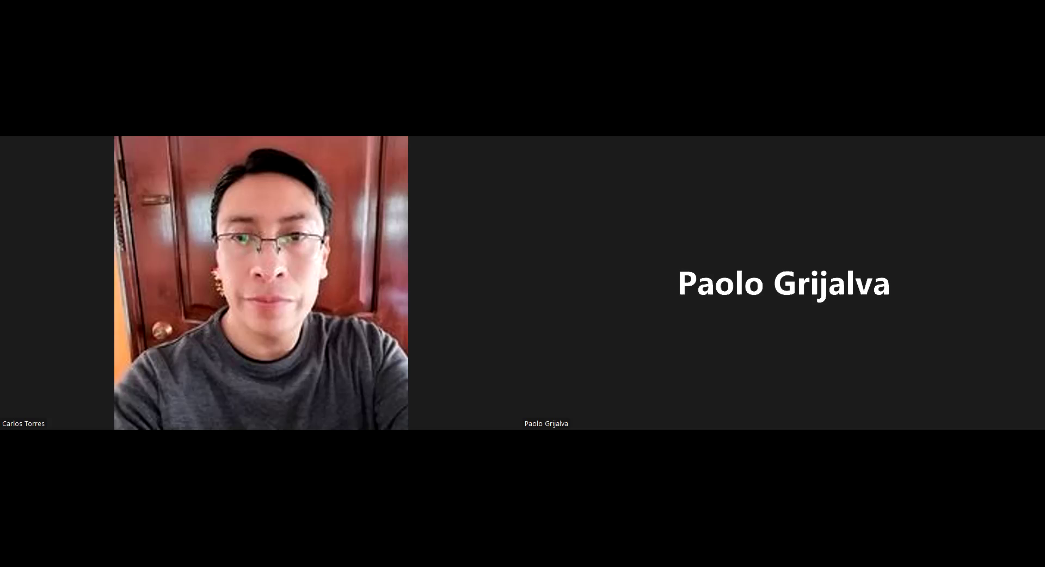